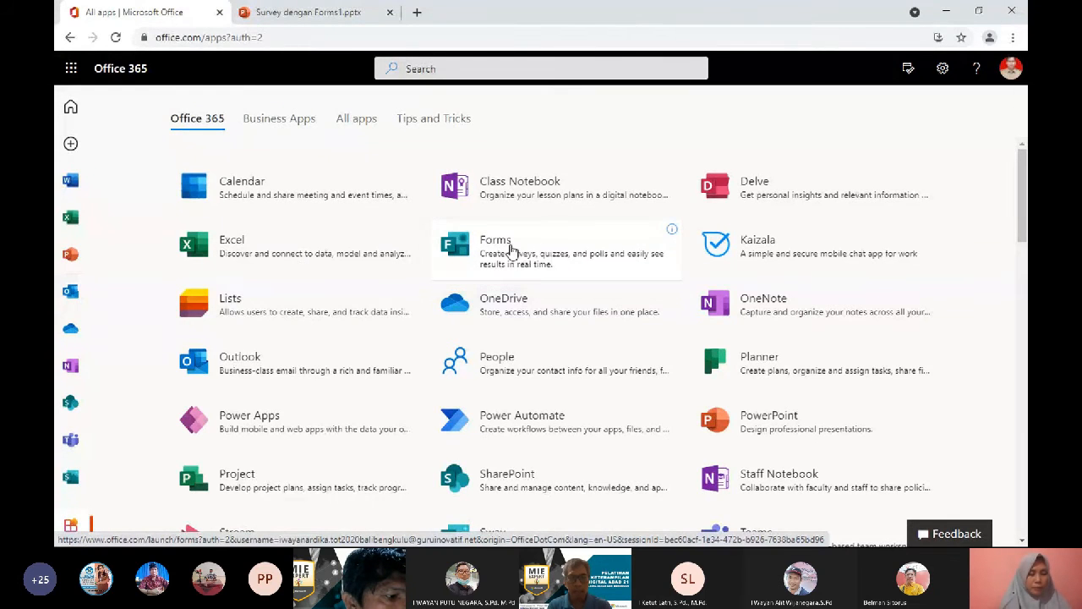
# Open Forms from the Office 365 apps page and create a new blank form.
pyautogui.click(511, 252)
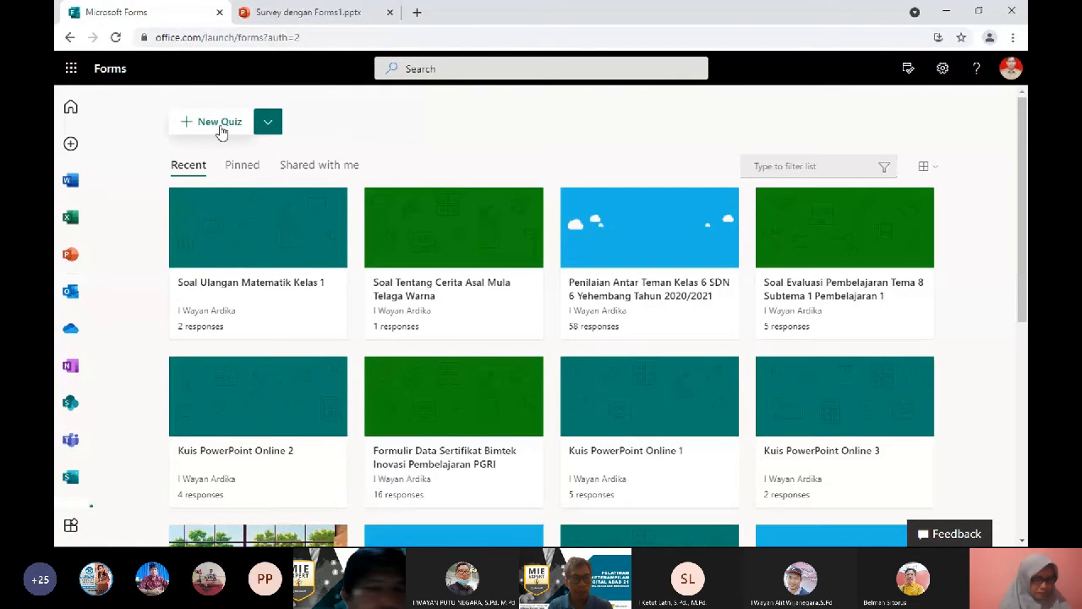
pyautogui.click(267, 128)
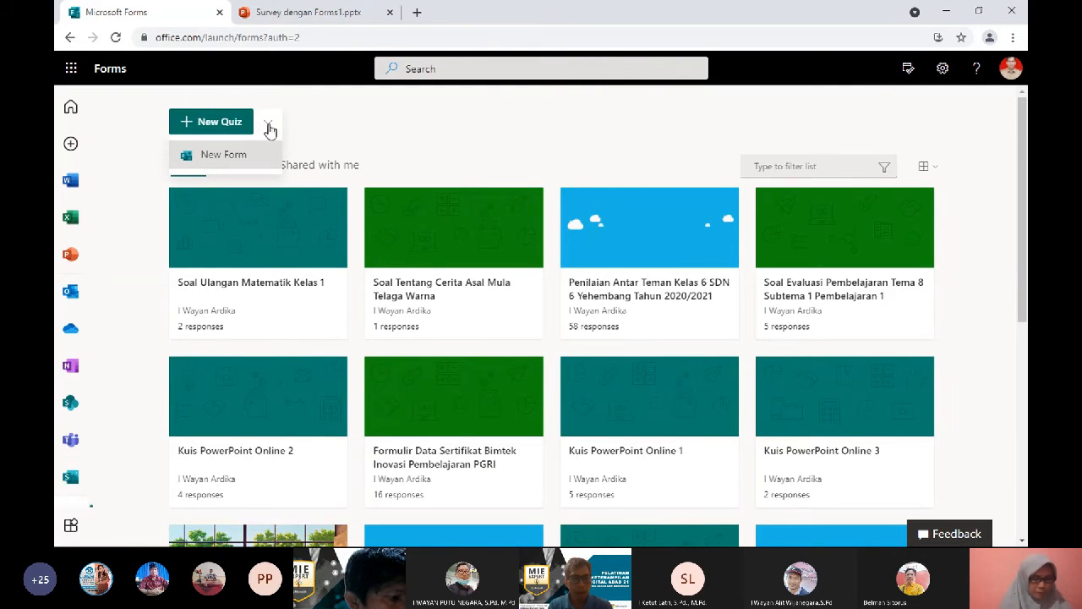
pyautogui.click(216, 159)
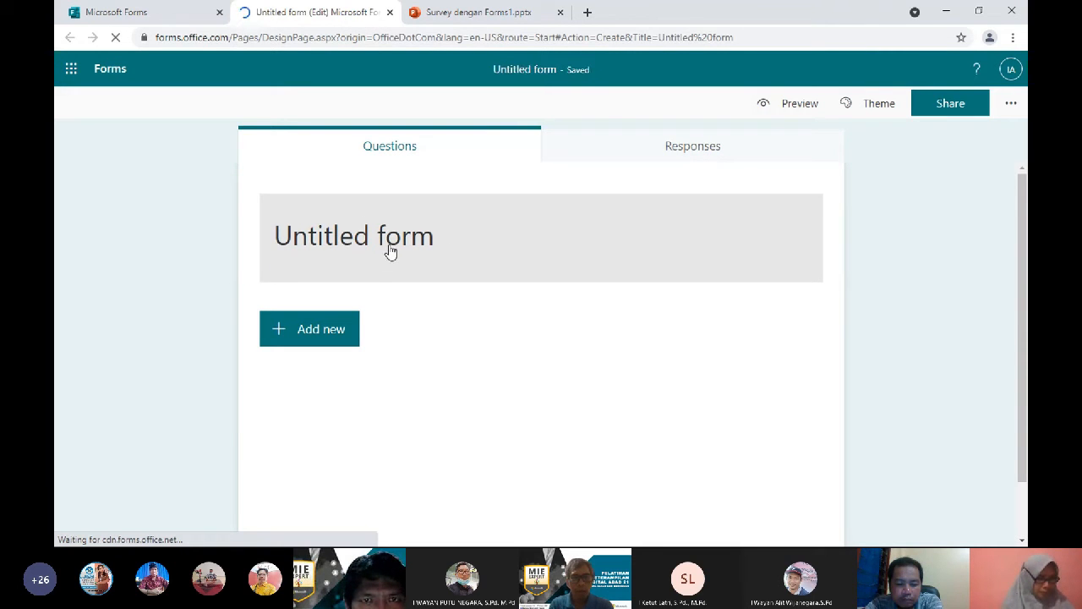
# Title the form "Penilaian diri Siswa".
pyautogui.click(439, 239)
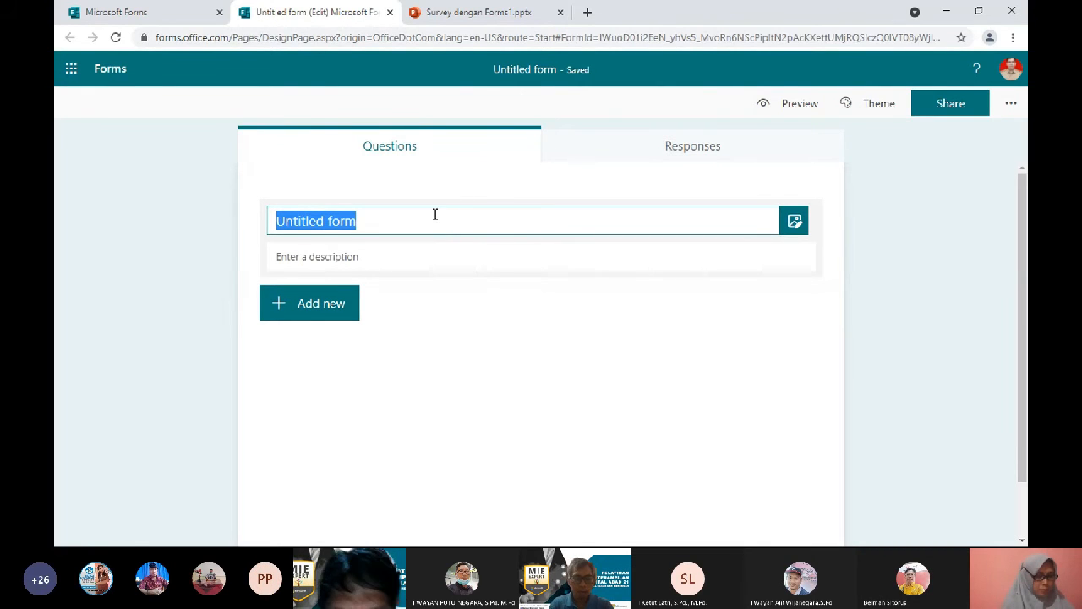
pyautogui.write('Penilaian diri S')
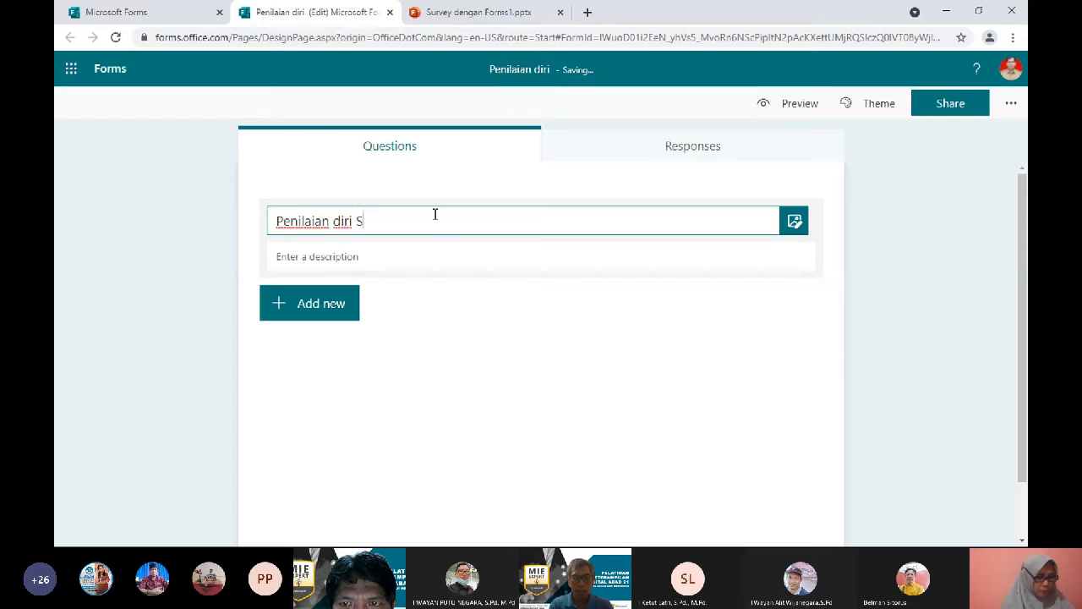
pyautogui.write('iswa')
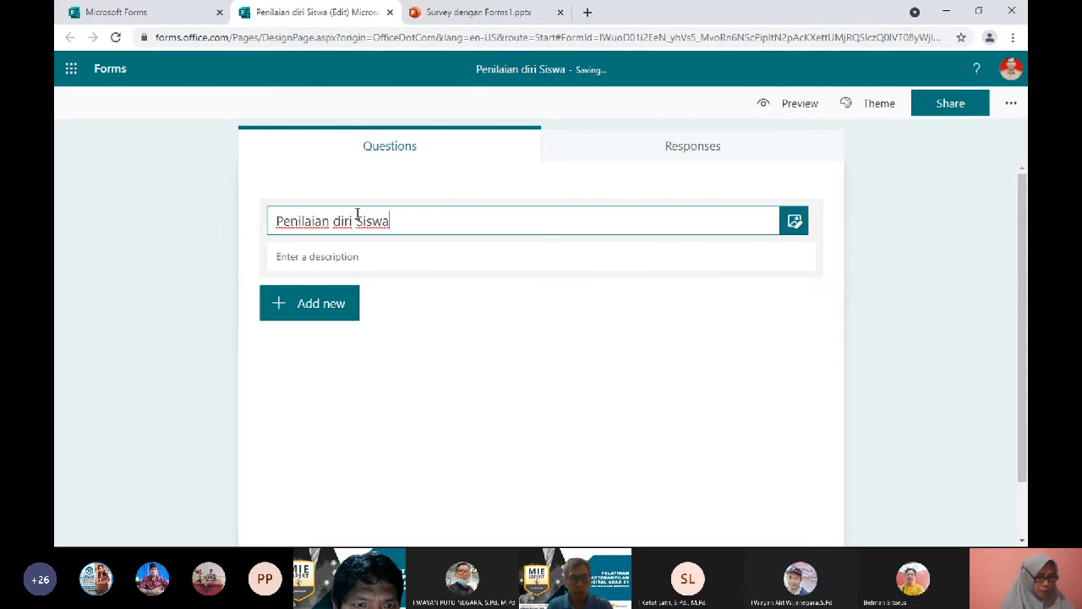
# Switch to the Survey dengan Forms1 presentation in PowerPoint and display slide 6, "Praktek Membuat Formulir Online".
pyautogui.click(479, 11)
pyautogui.scroll(-5, 237, 185)
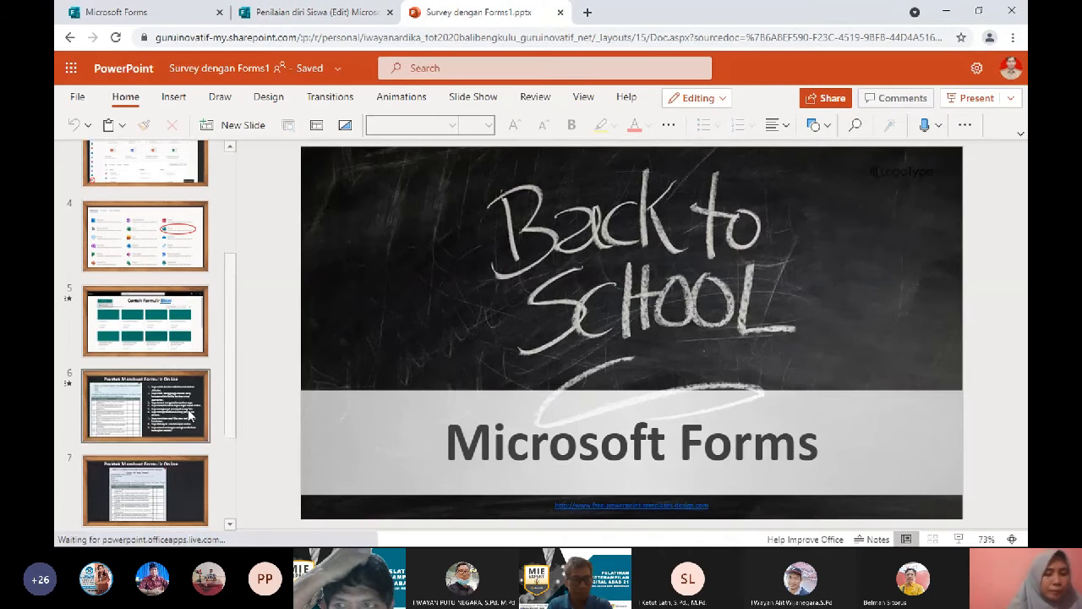
pyautogui.click(152, 402)
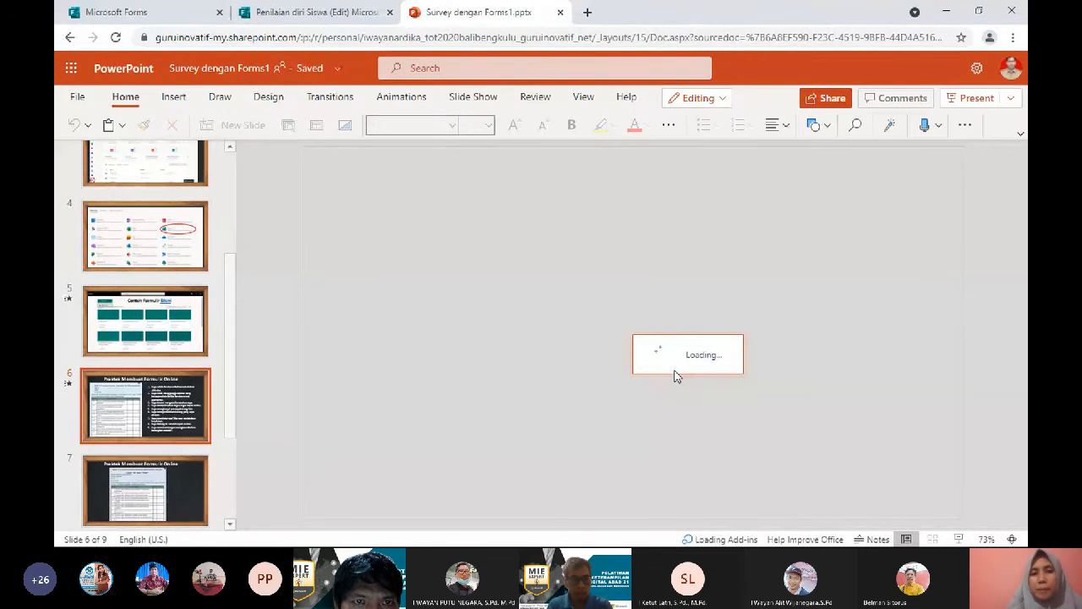
# Return to the form in Forms and enter the description "Jawablah sesuai dengan keadaan sebenarnya!".
pyautogui.click(353, 15)
pyautogui.click(345, 258)
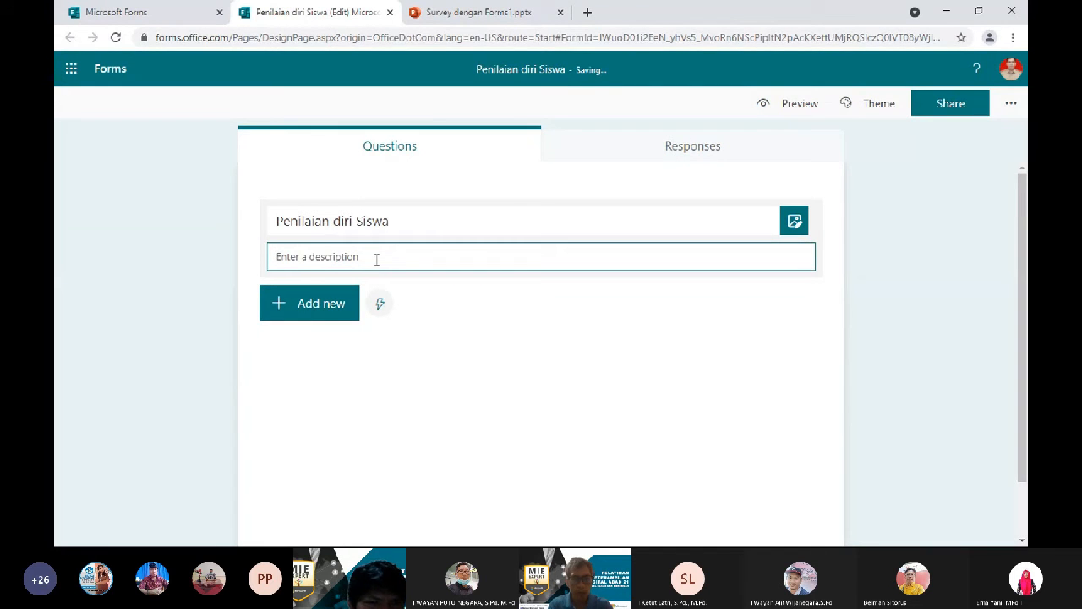
pyautogui.write('Jawablah s')
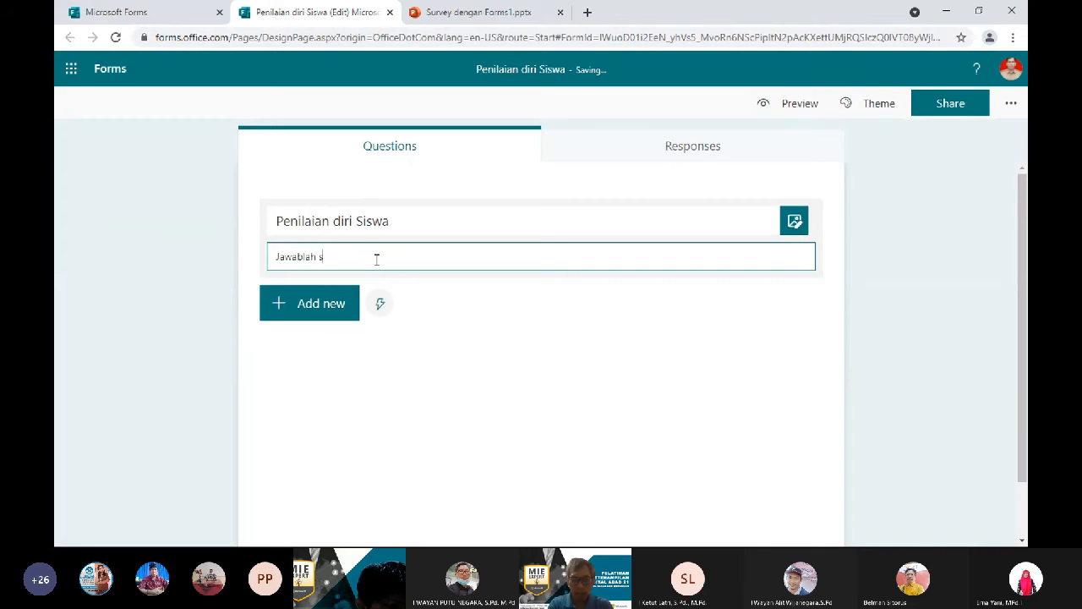
pyautogui.write('esuai dengan s')
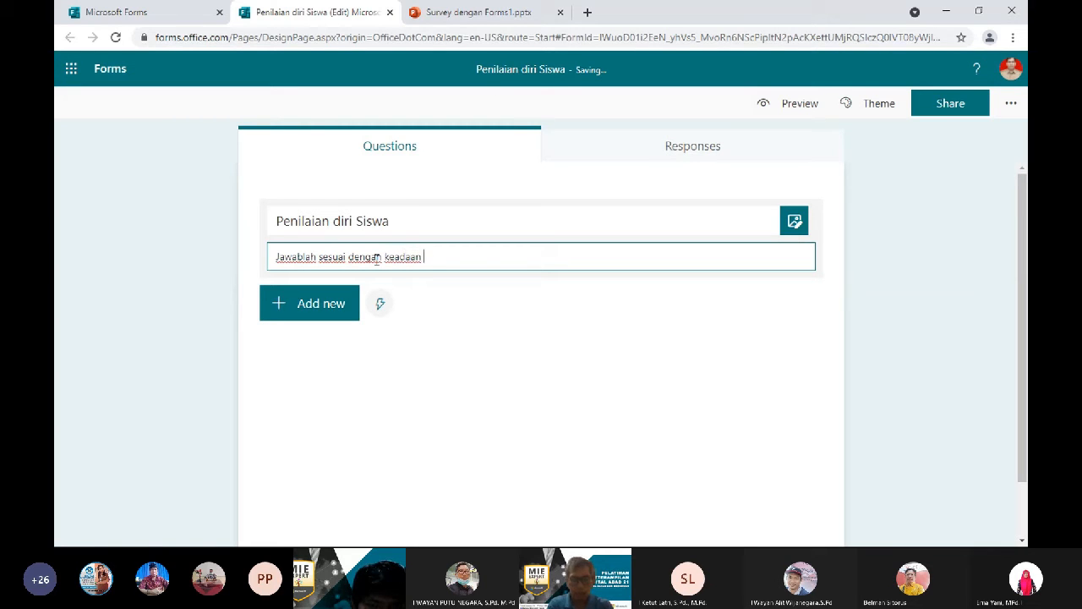
pyautogui.press('BackSpace')
pyautogui.write('ebenarnya!')
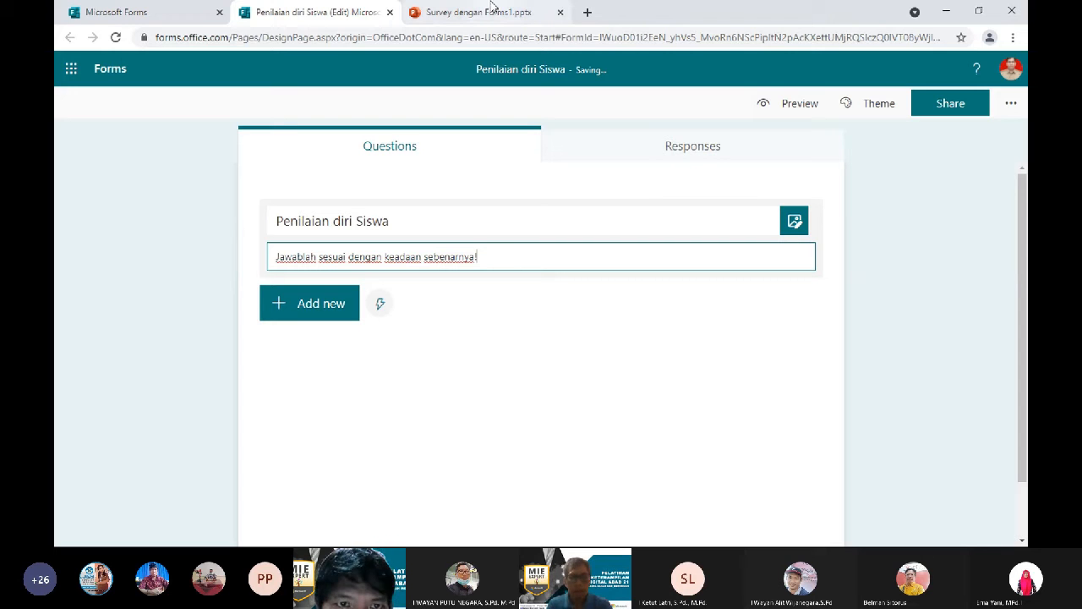
pyautogui.click(321, 315)
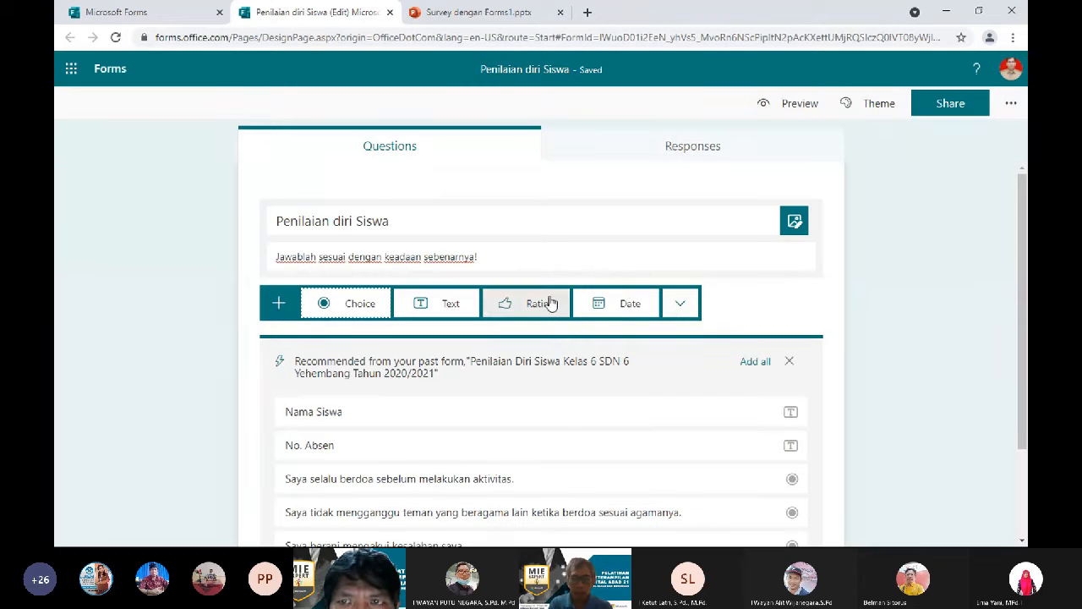
pyautogui.click(678, 310)
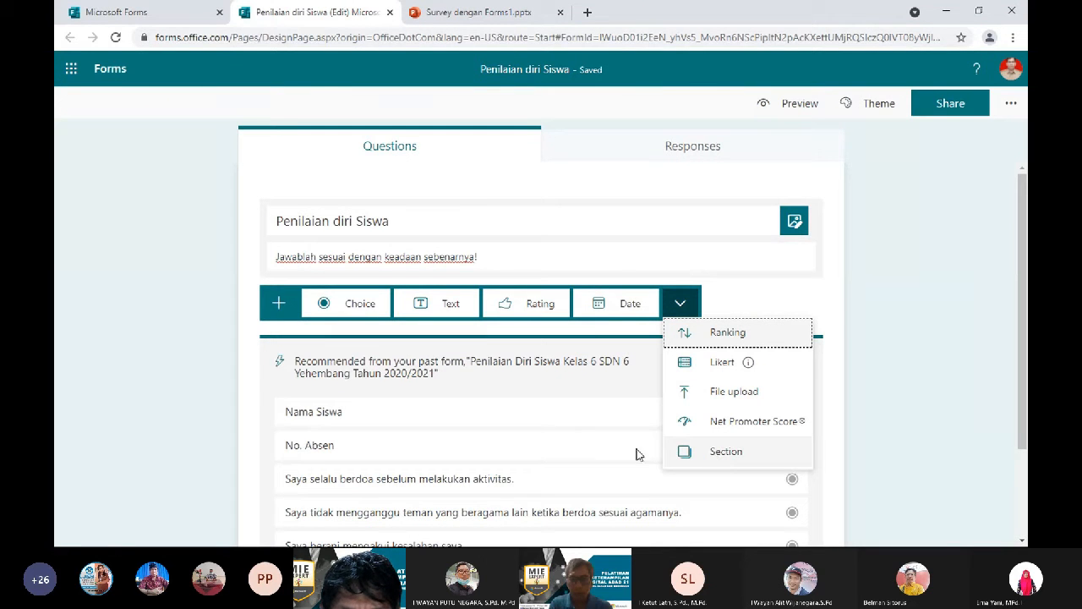
pyautogui.click(541, 423)
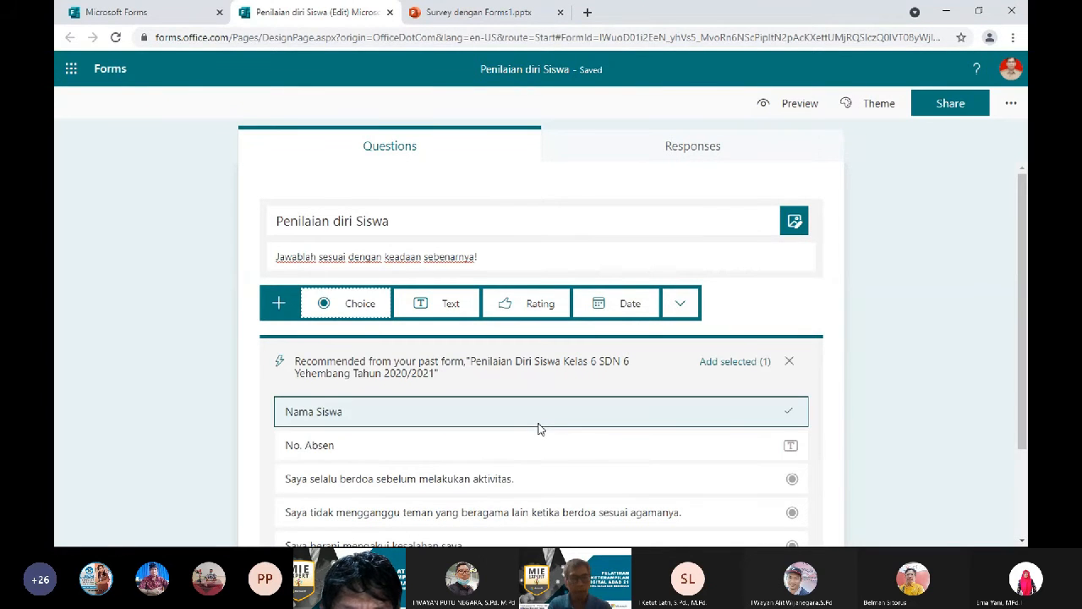
pyautogui.click(830, 299)
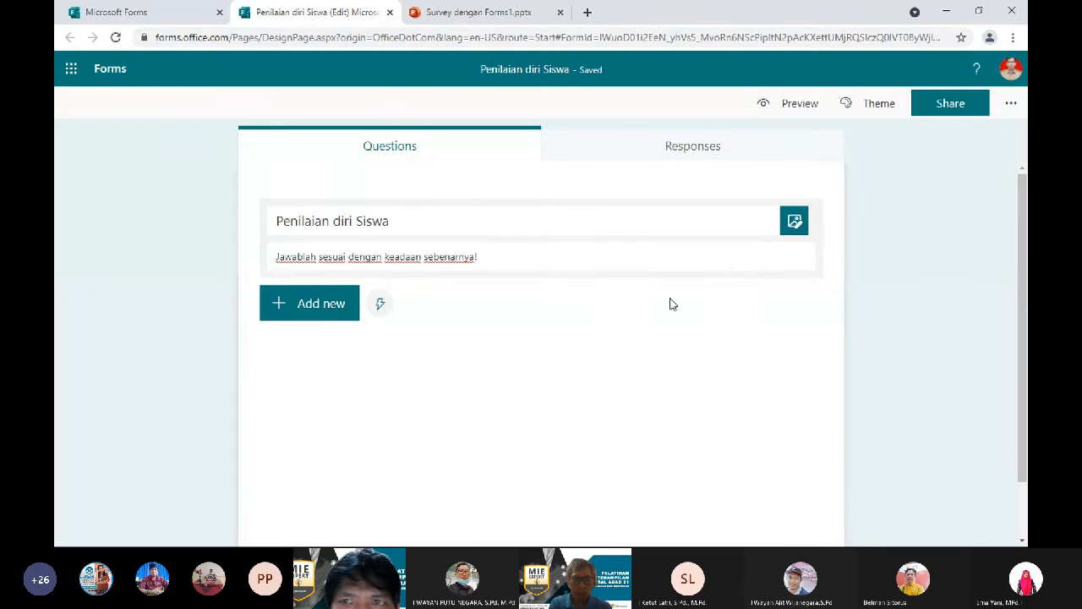
# Check the respondent fields on the sample slide in PowerPoint, and add a required text question titled "Nama" to the form.
pyautogui.click(292, 315)
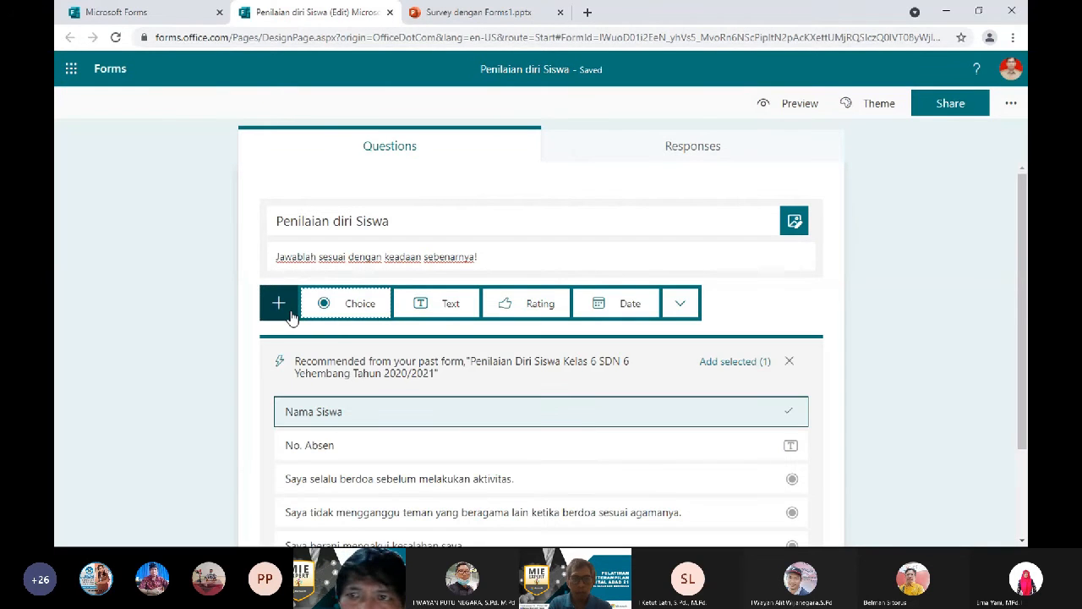
pyautogui.click(461, 13)
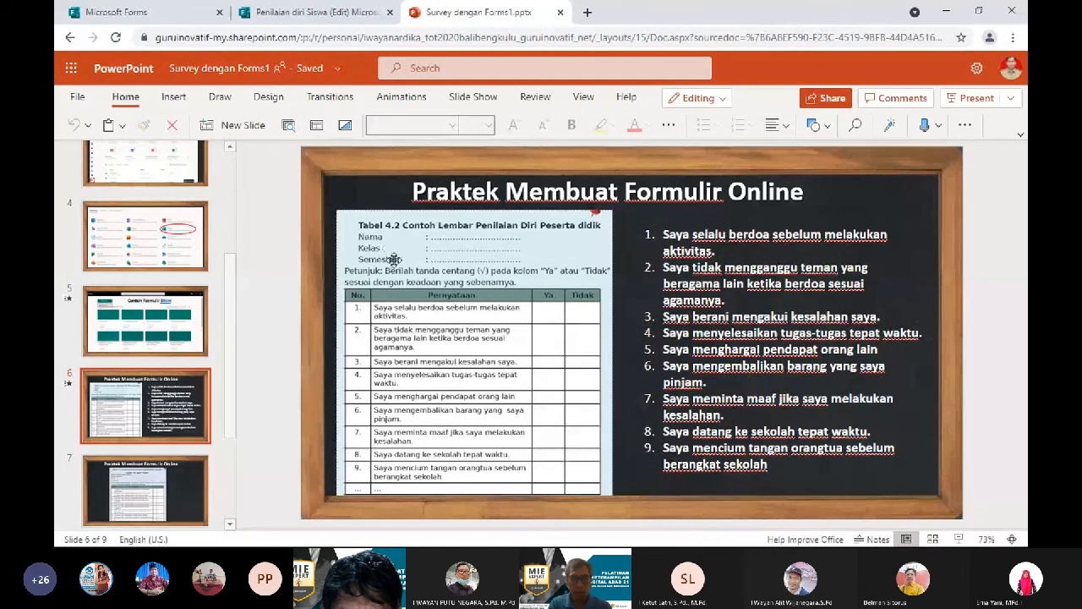
pyautogui.click(311, 9)
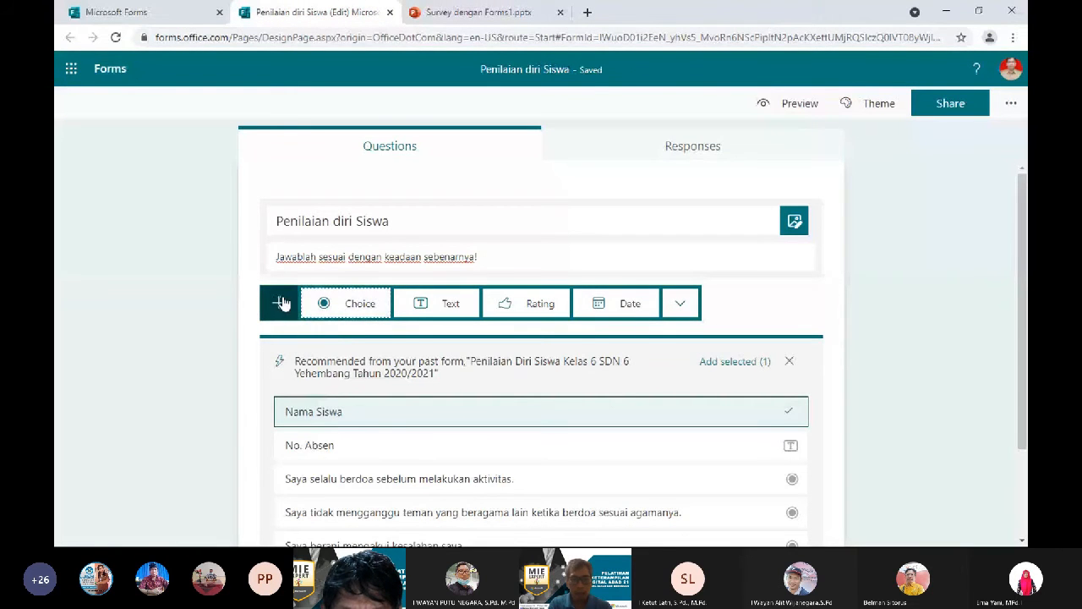
pyautogui.click(433, 305)
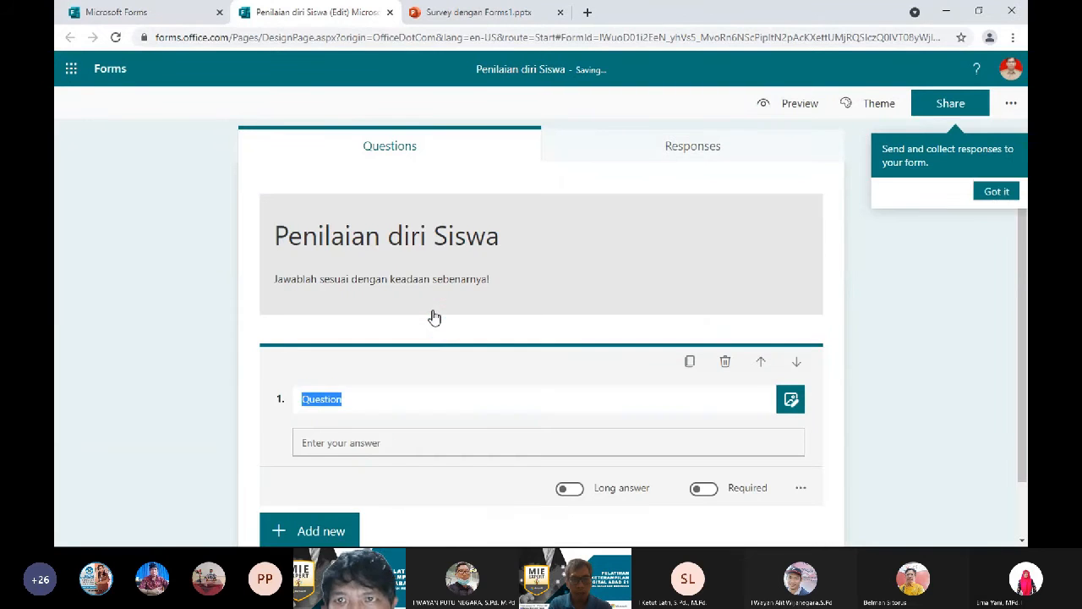
pyautogui.write('Nama')
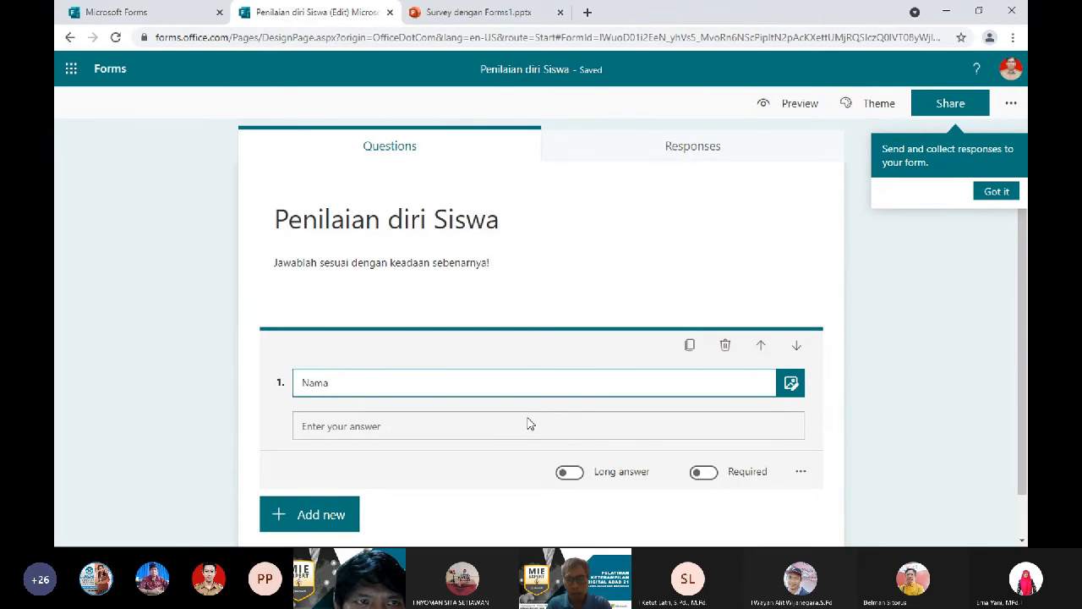
pyautogui.click(706, 473)
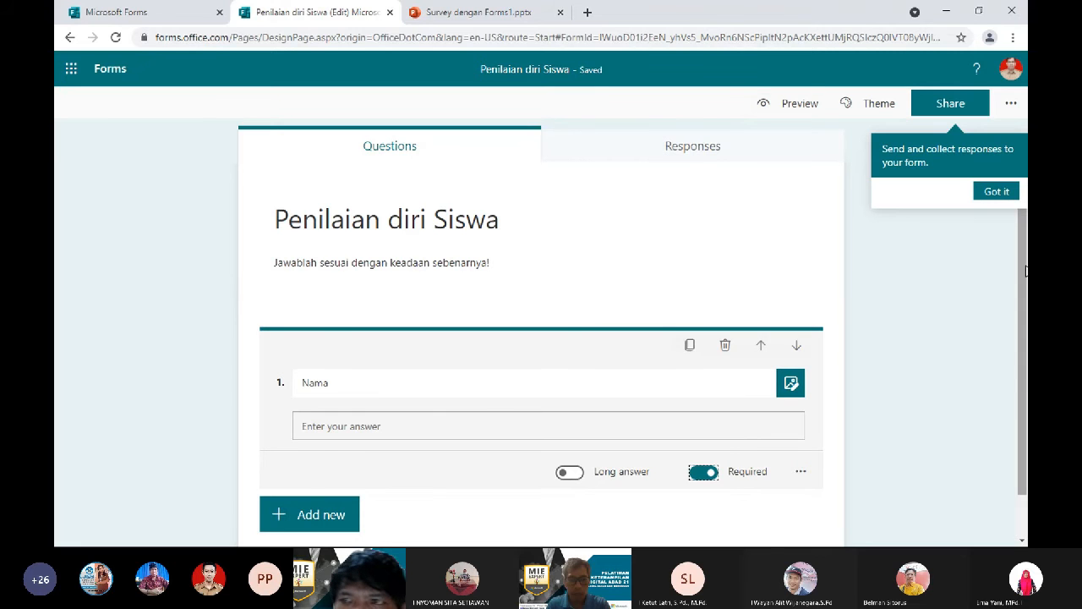
pyautogui.moveTo(1024, 272); pyautogui.dragTo(1024, 292)
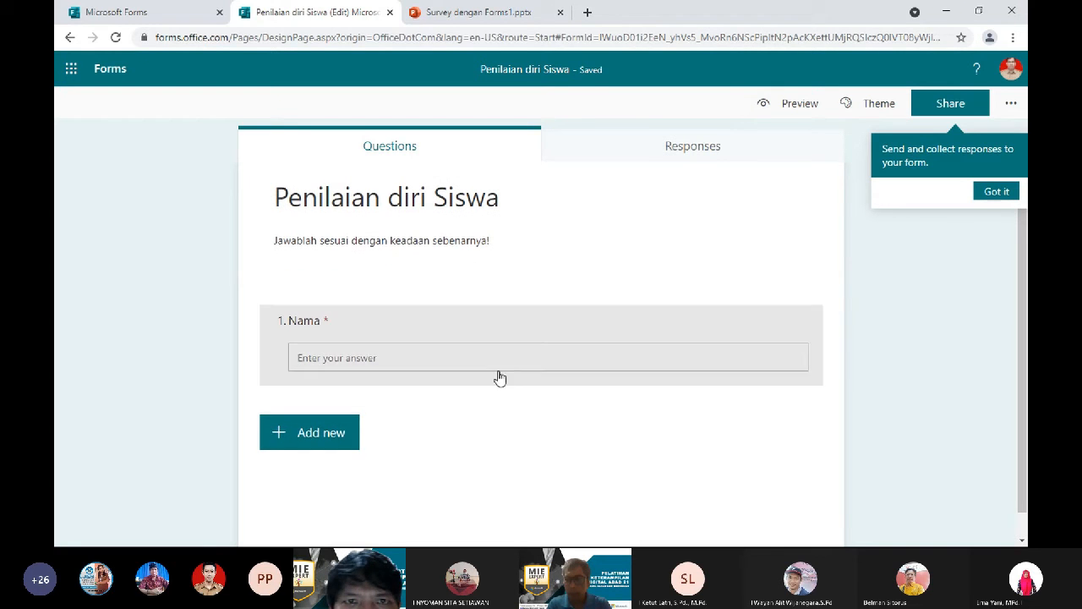
# Add a second text question titled "Kelas" below "Nama" and dismiss the branching tip.
pyautogui.click(331, 436)
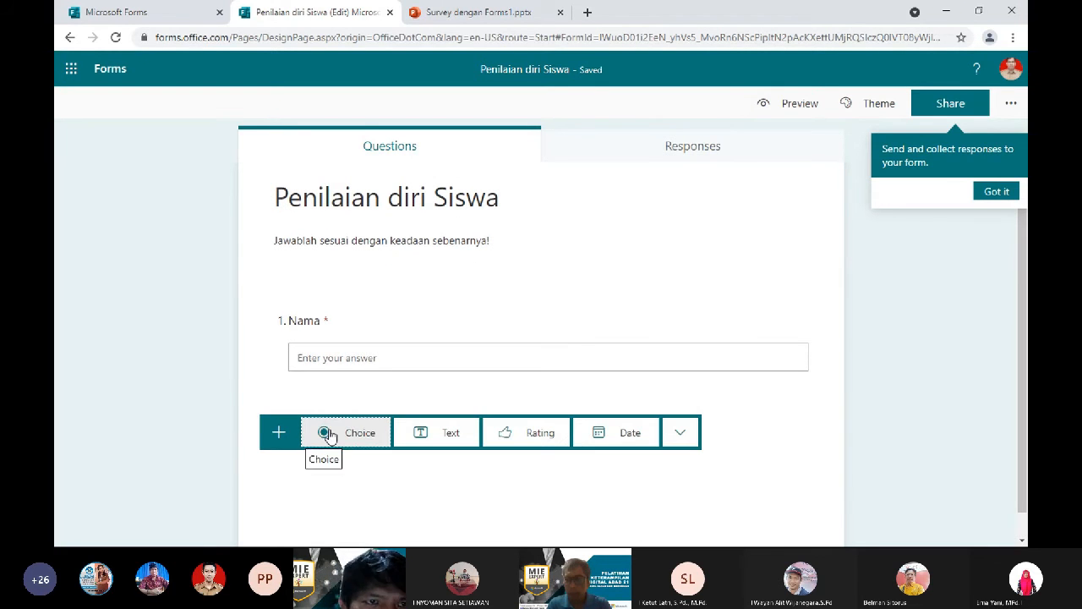
pyautogui.click(440, 434)
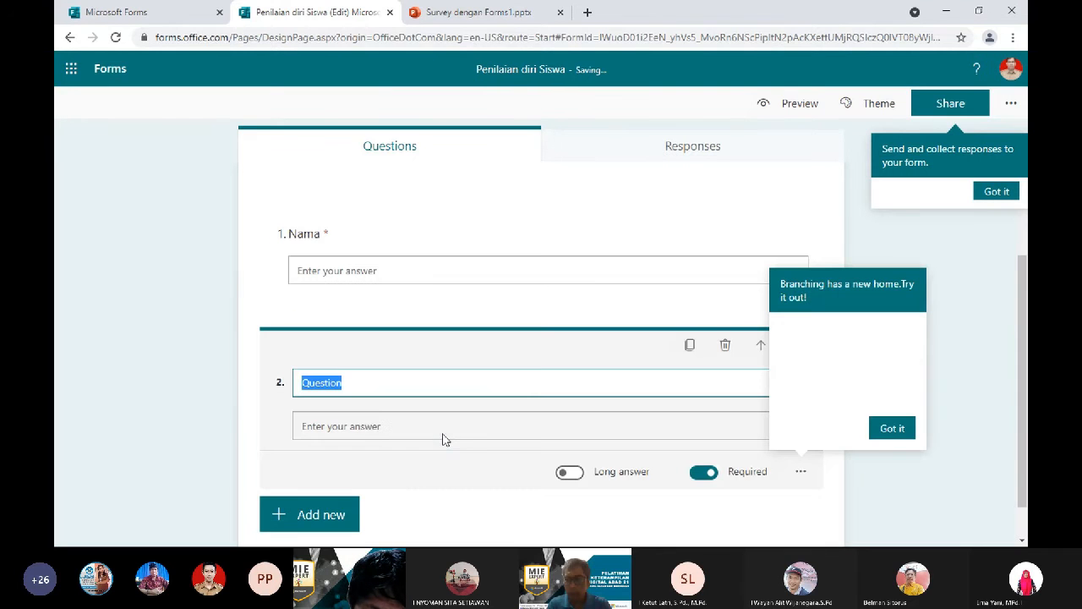
pyautogui.write('Kelas')
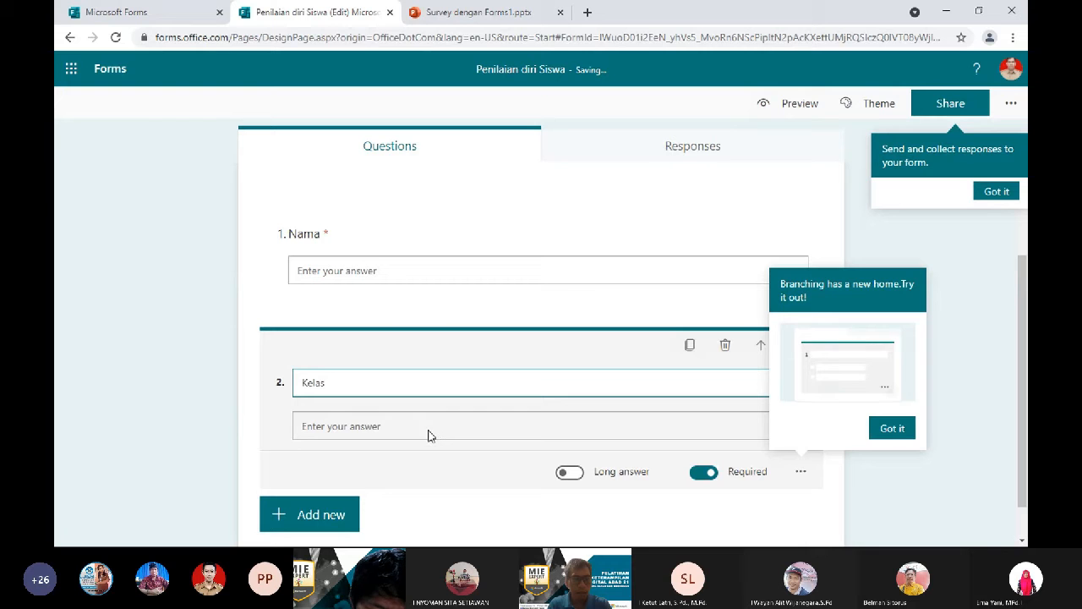
pyautogui.click(892, 429)
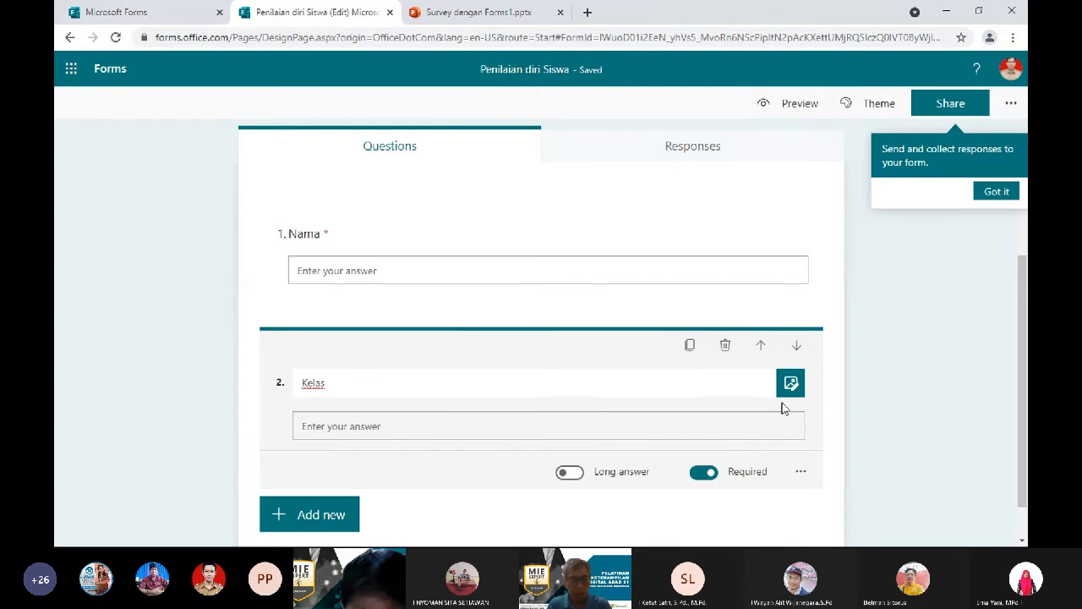
pyautogui.click(1024, 344)
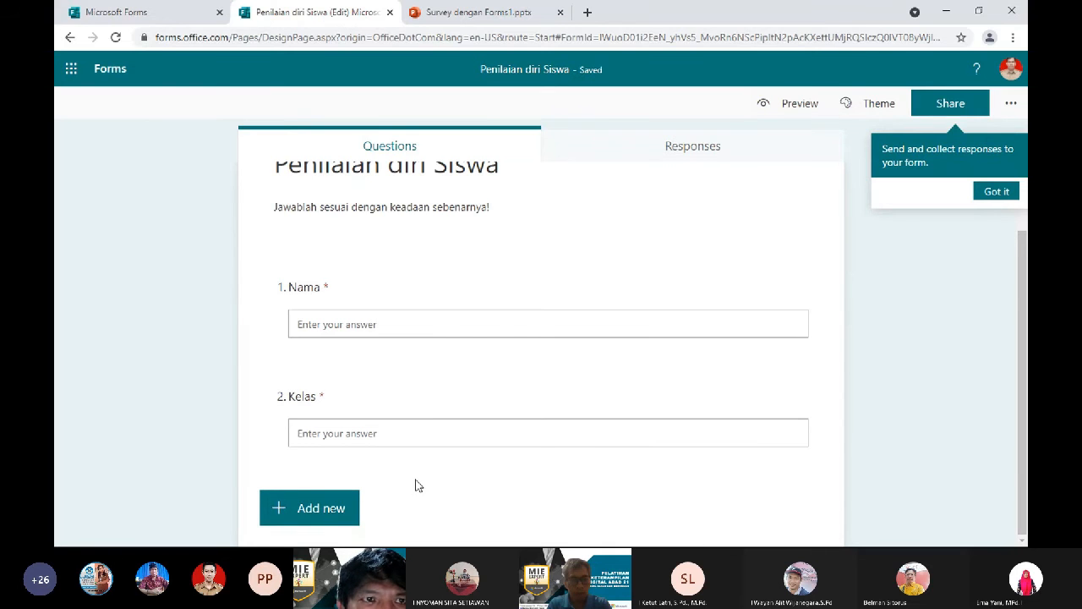
# Add a third text question titled "No. Absen" below "Kelas".
pyautogui.click(322, 508)
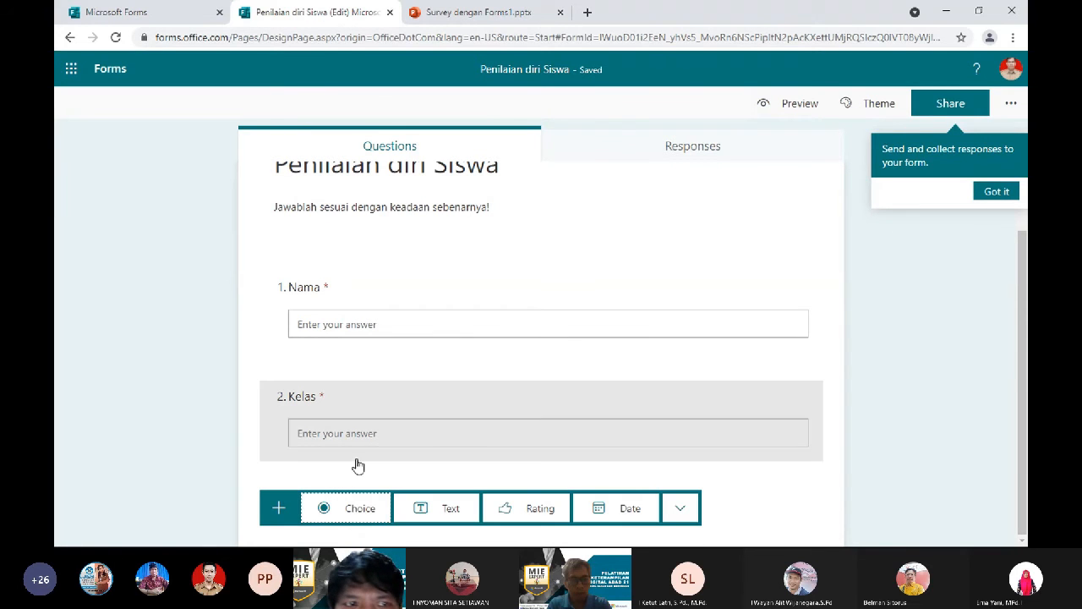
pyautogui.click(417, 507)
pyautogui.write('No. Absen')
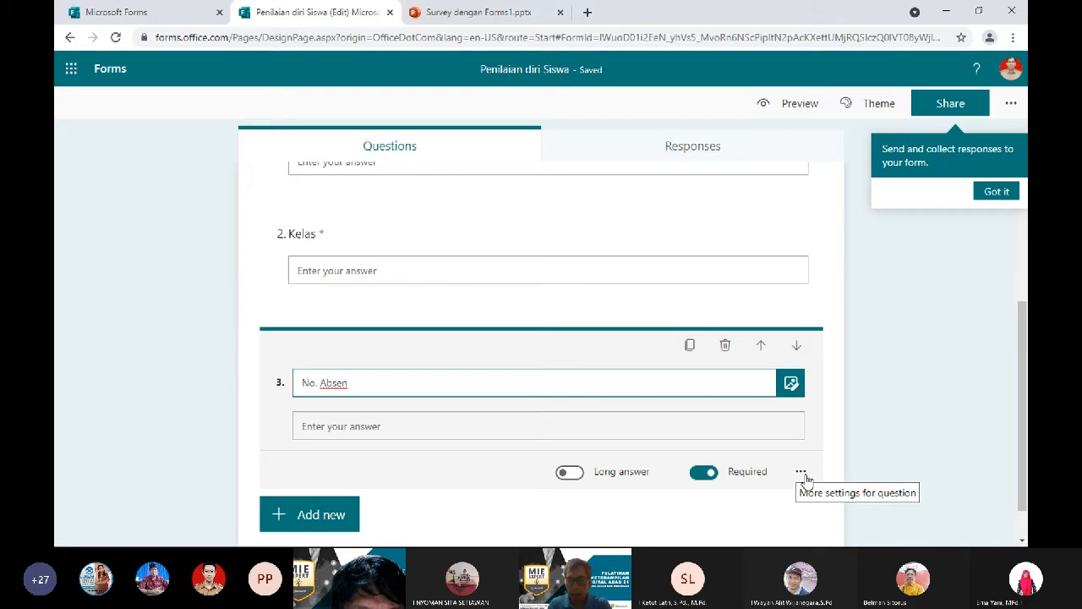
# Restrict the answer to the "No. Absen" question to the Number type and finish editing the question.
pyautogui.click(801, 474)
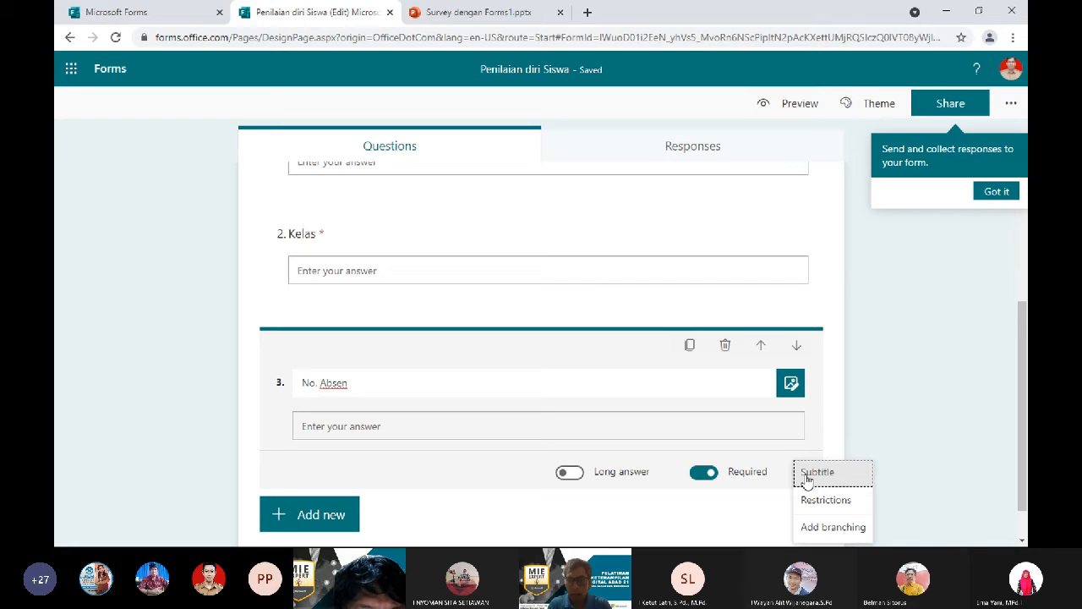
pyautogui.click(825, 500)
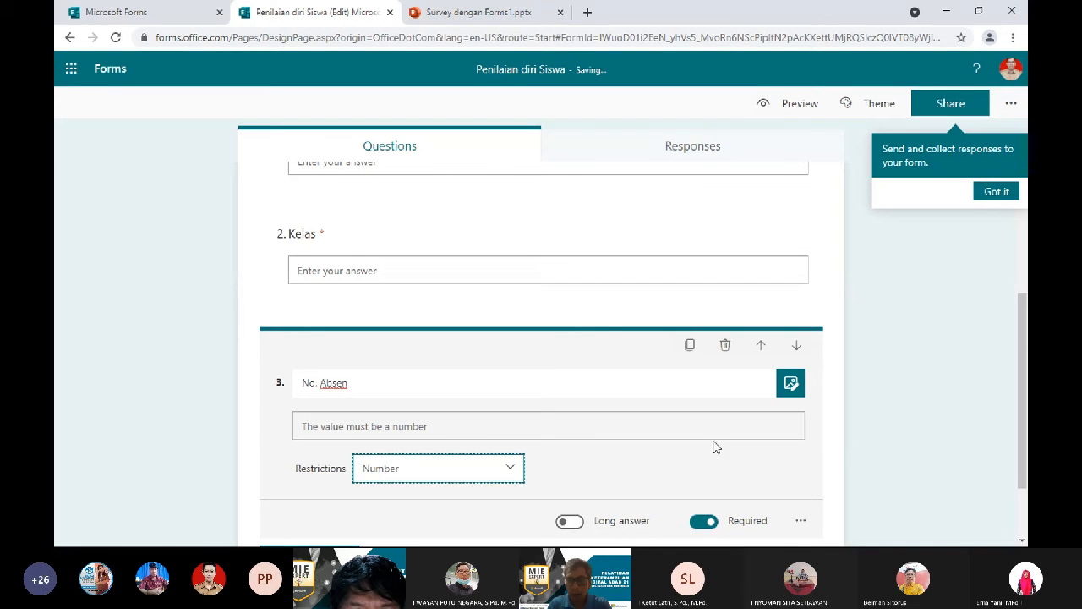
pyautogui.click(801, 521)
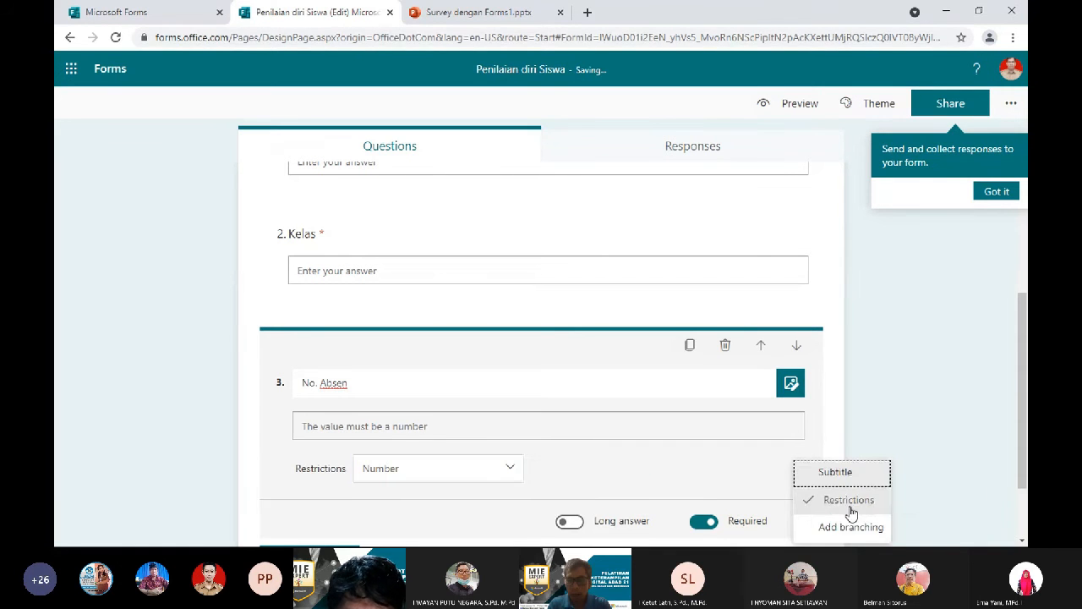
pyautogui.click(462, 467)
pyautogui.click(434, 434)
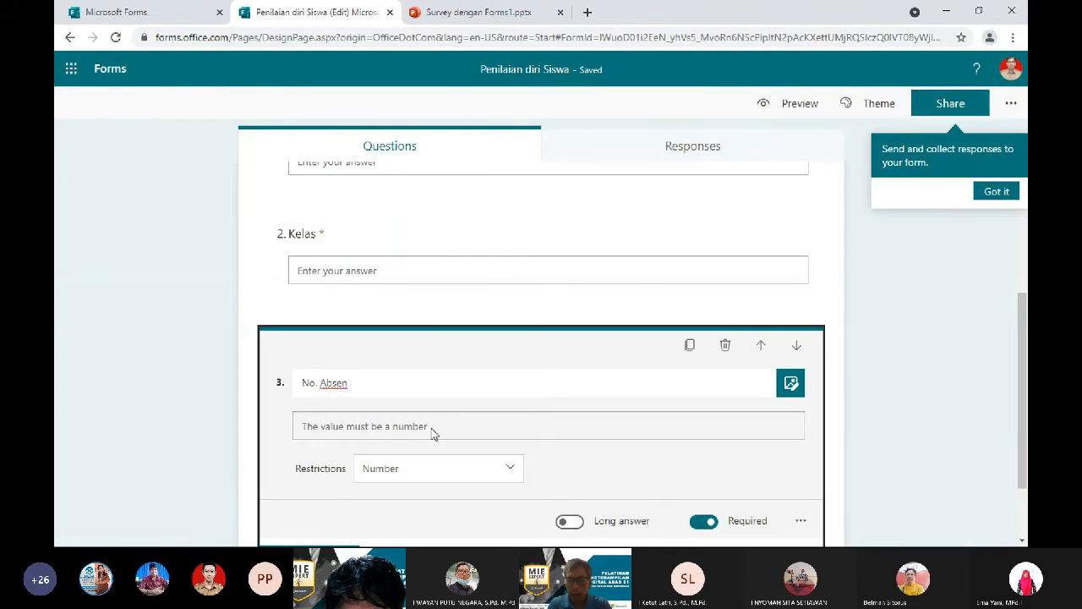
pyautogui.click(1025, 335)
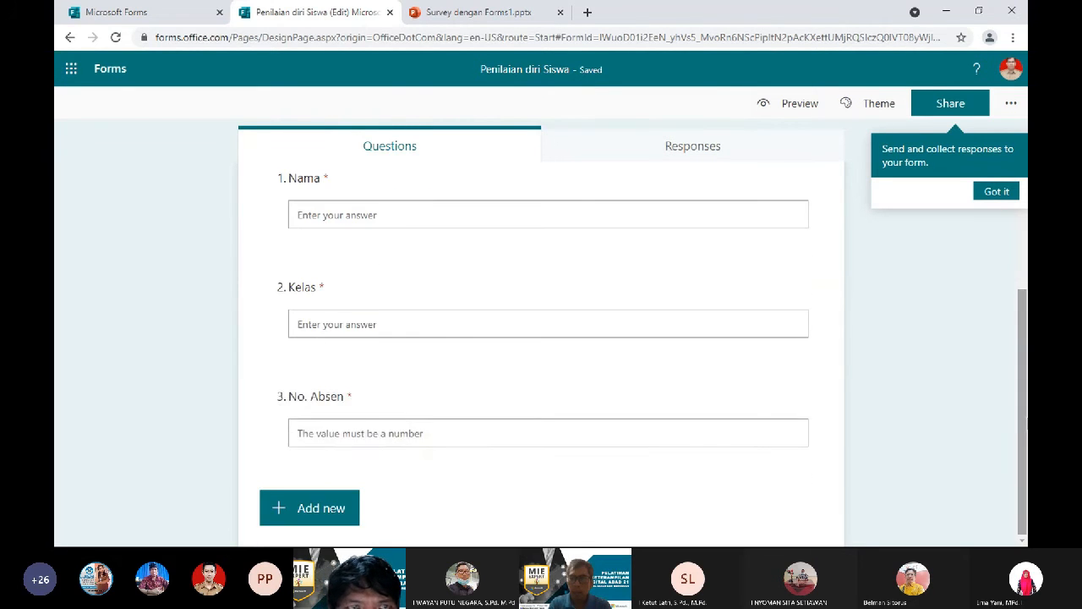
pyautogui.click(336, 509)
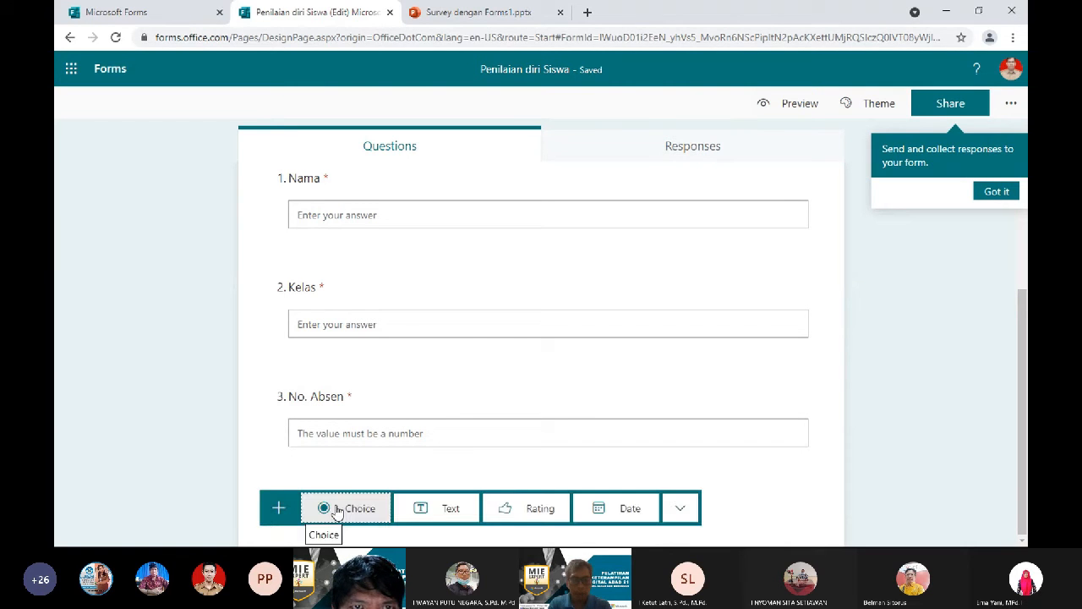
pyautogui.click(682, 508)
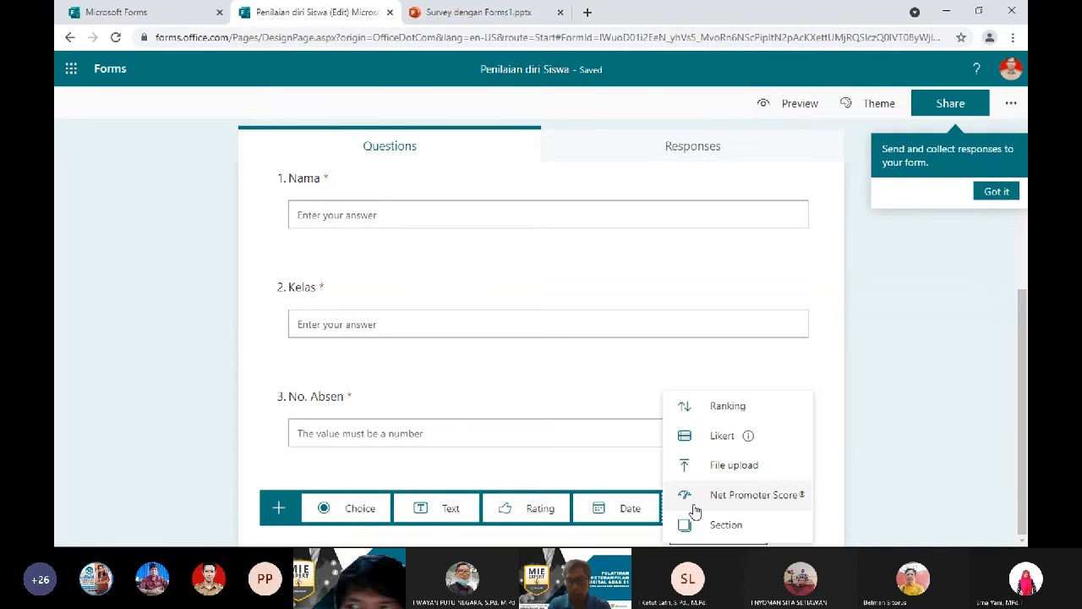
pyautogui.click(595, 468)
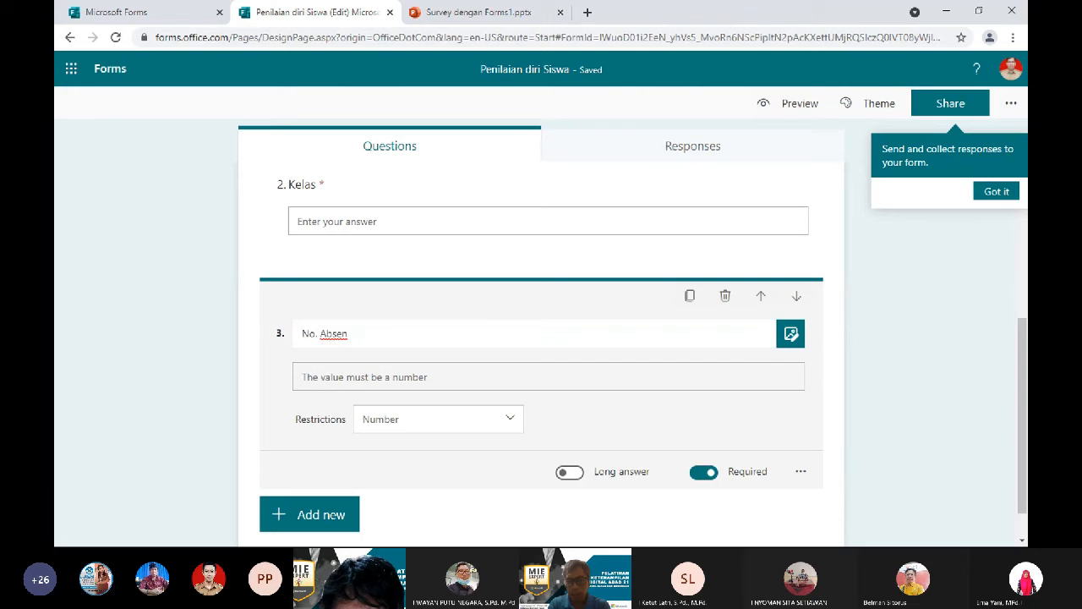
# Add a new section after the "No. Absen" question and title it "Soal".
pyautogui.click(302, 517)
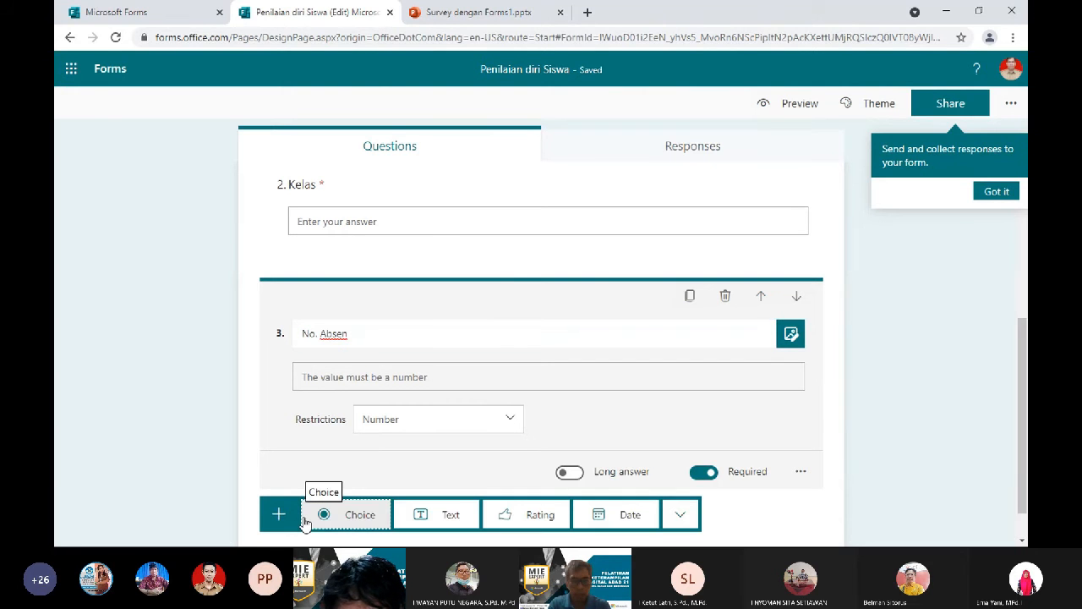
pyautogui.click(681, 517)
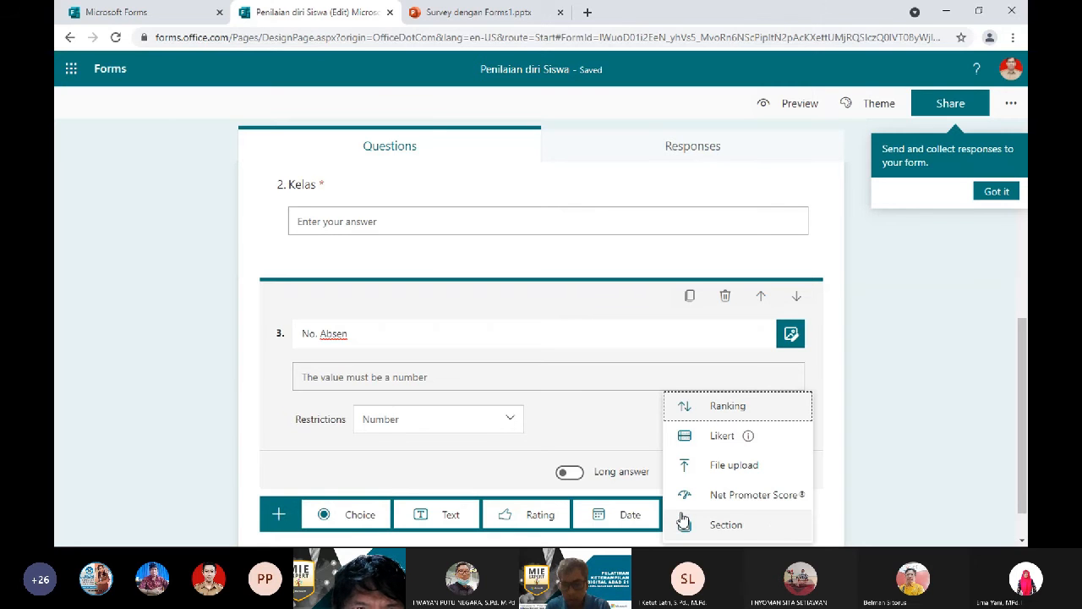
pyautogui.click(725, 525)
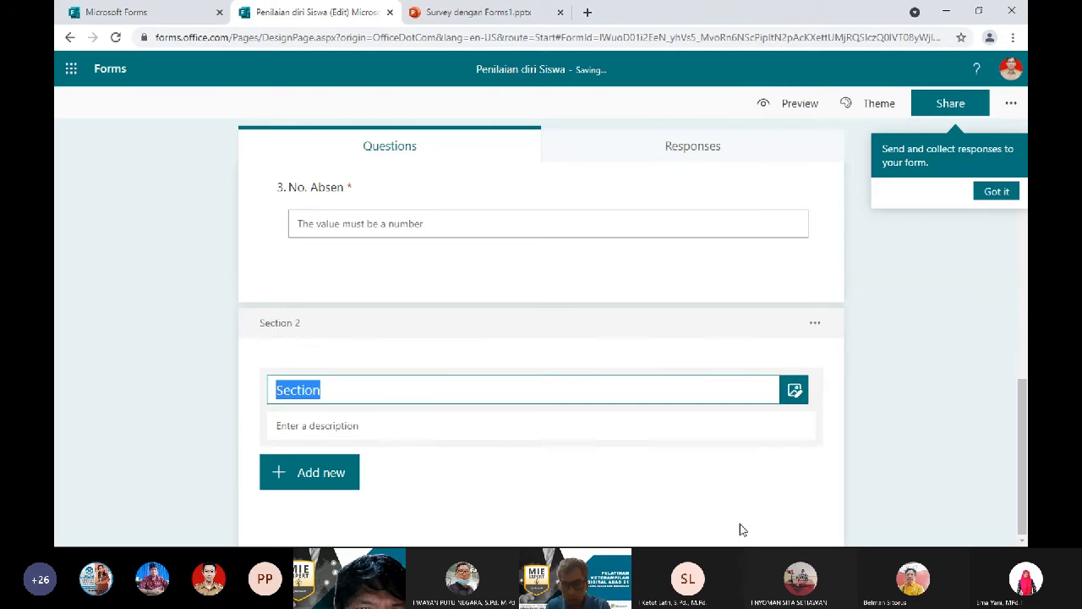
pyautogui.click(302, 331)
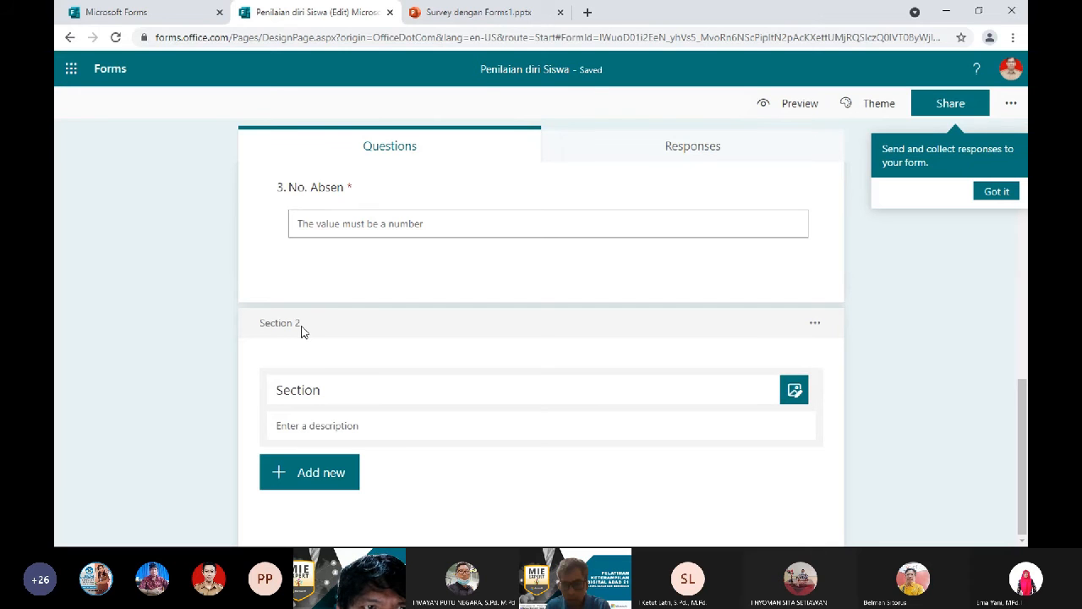
pyautogui.click(406, 394)
pyautogui.write('S')
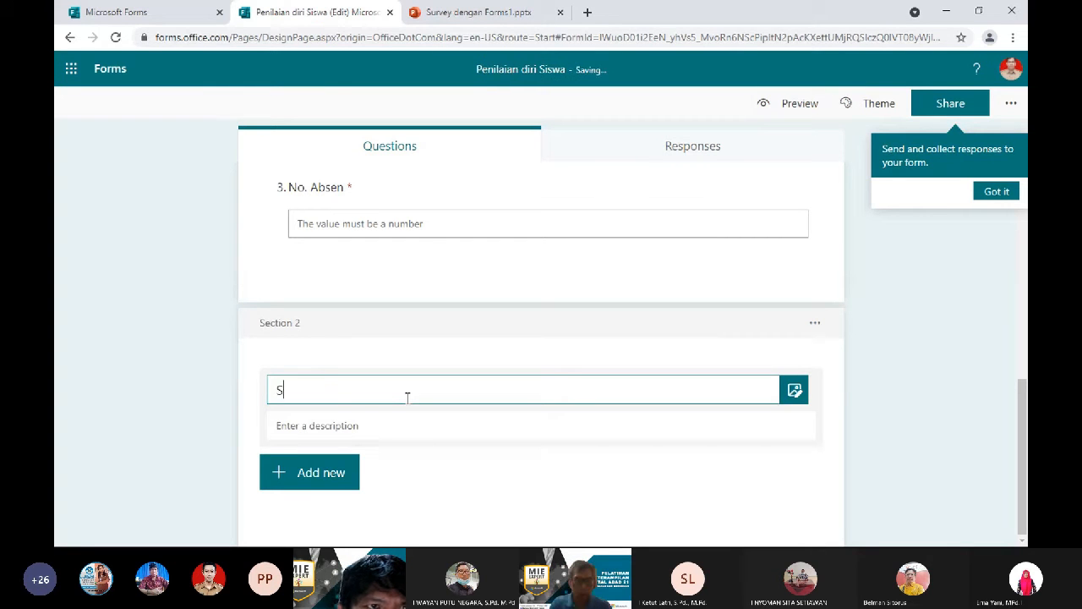
pyautogui.write('Oal')
pyautogui.press('BackSpace')
pyautogui.press('BackSpace')
pyautogui.press('BackSpace')
pyautogui.press('BackSpace')
pyautogui.write('Soal')
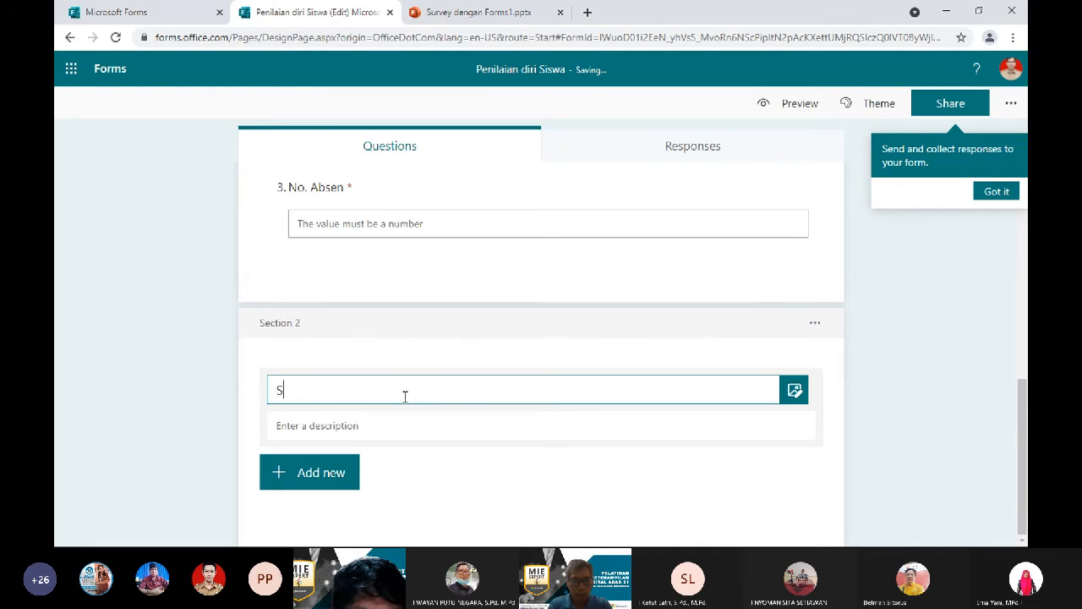
pyautogui.click(368, 426)
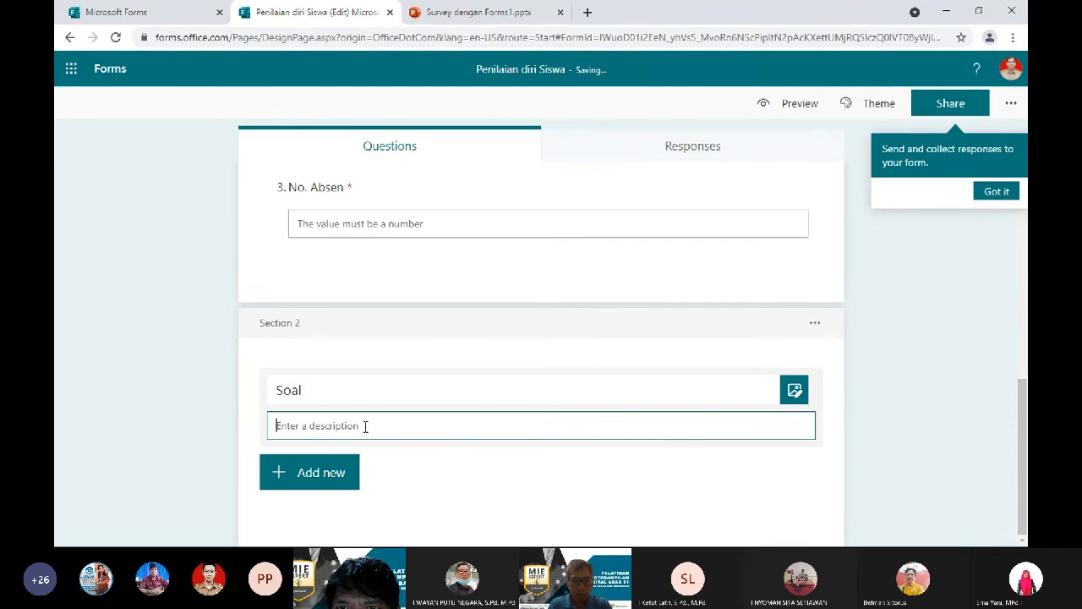
# Title the first section, above the "Nama" question, "Identitas" and describe it as "Isilah identitasmu!".
pyautogui.scroll(3, 366, 426)
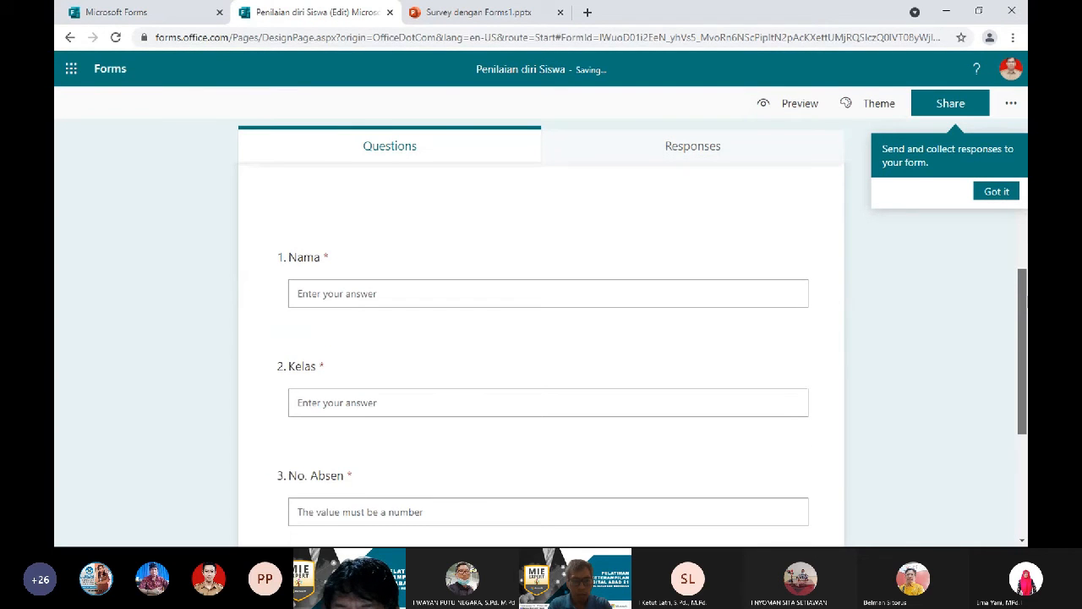
pyautogui.scroll(1, 464, 246)
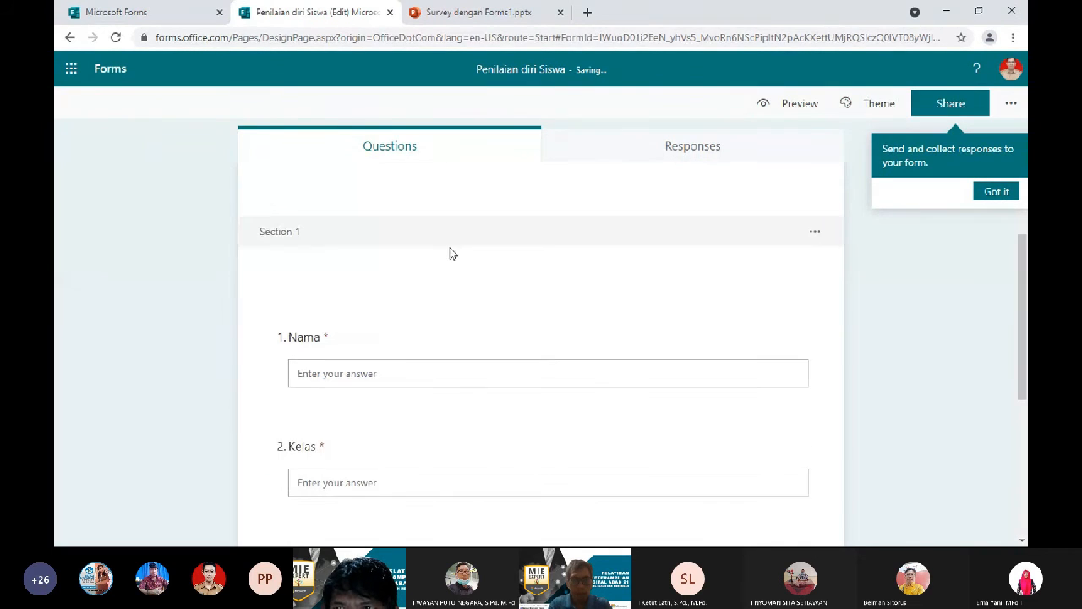
pyautogui.click(364, 281)
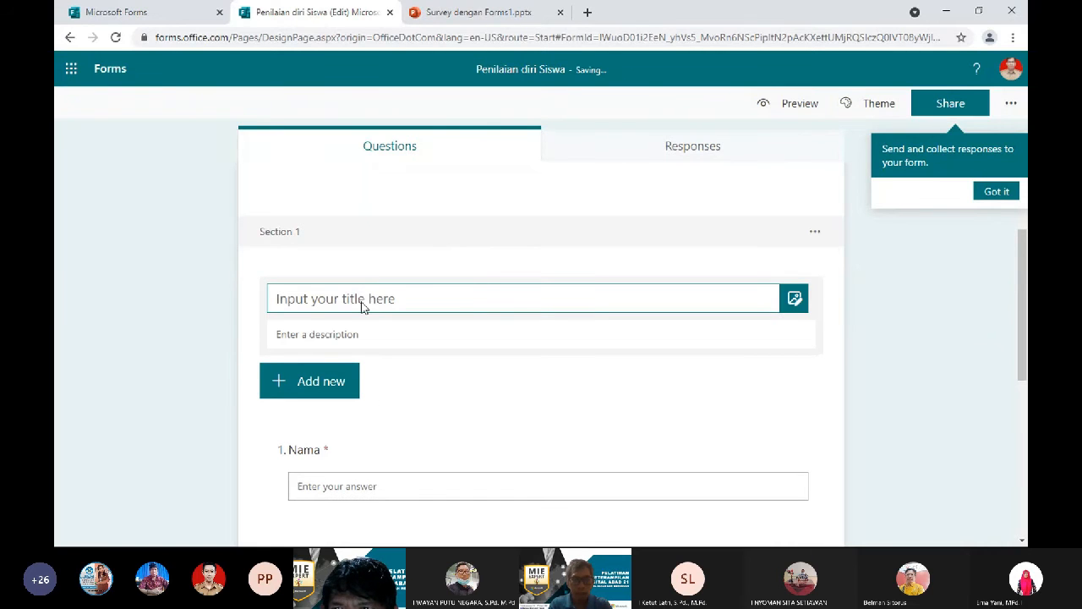
pyautogui.write('Identi')
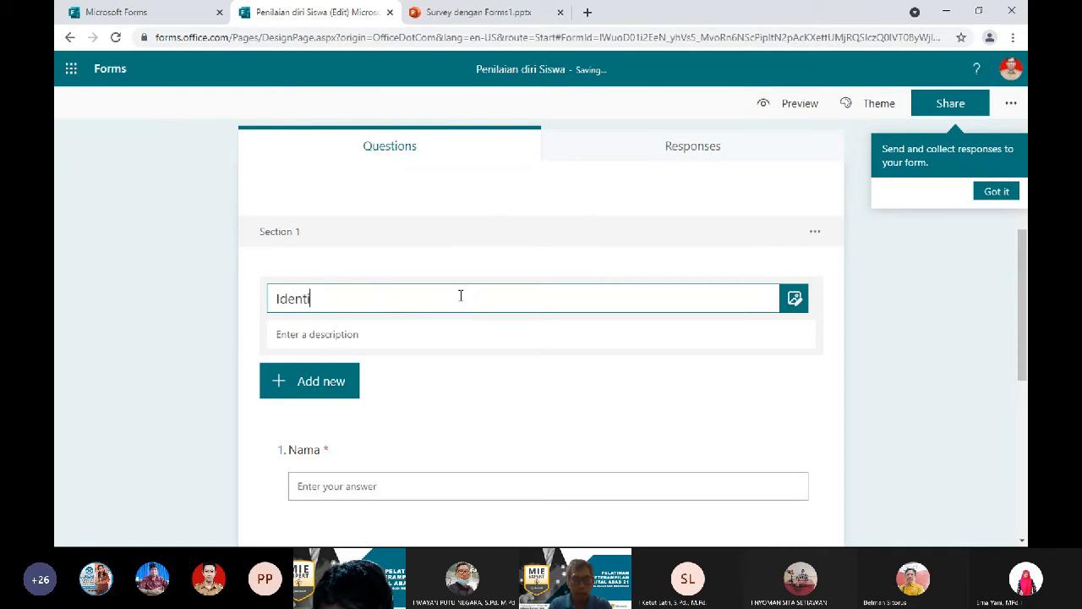
pyautogui.write('tas')
pyautogui.click(389, 332)
pyautogui.write('Isi')
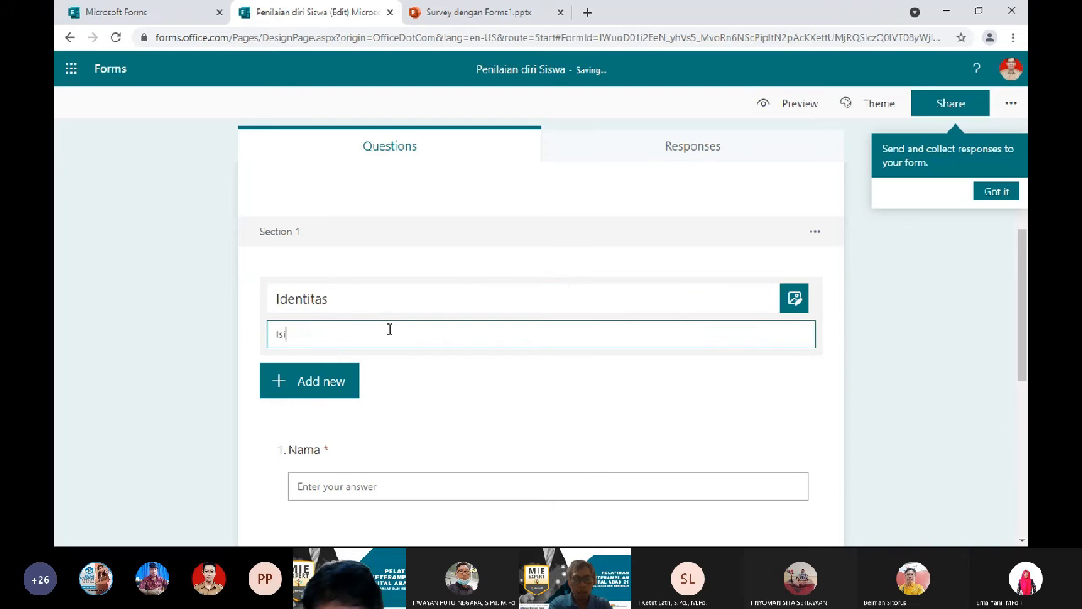
pyautogui.write('lah identitasmu')
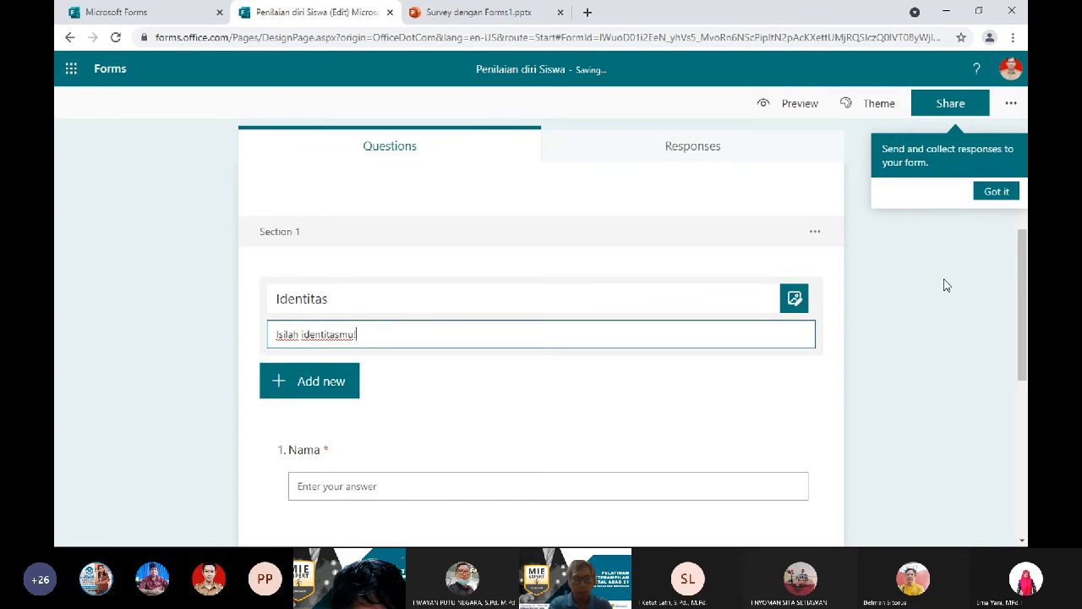
# Enter the description "Jawablah pertanyaan berikut!" for the "Soal" section and finish editing its heading.
pyautogui.moveTo(1023, 281); pyautogui.dragTo(1023, 430)
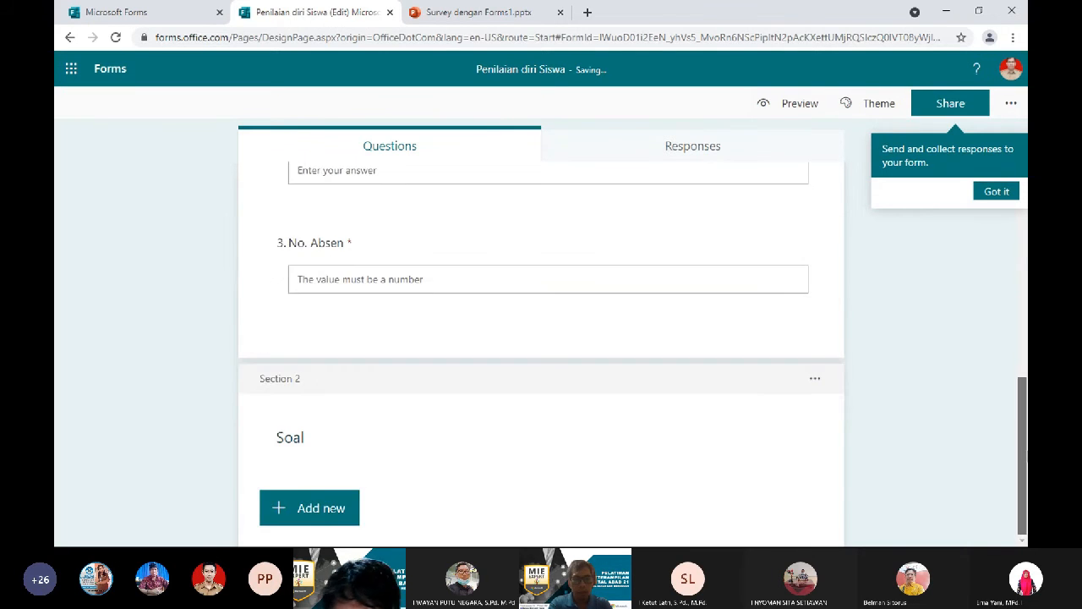
pyautogui.click(365, 467)
pyautogui.click(369, 473)
pyautogui.write('Jawablah ')
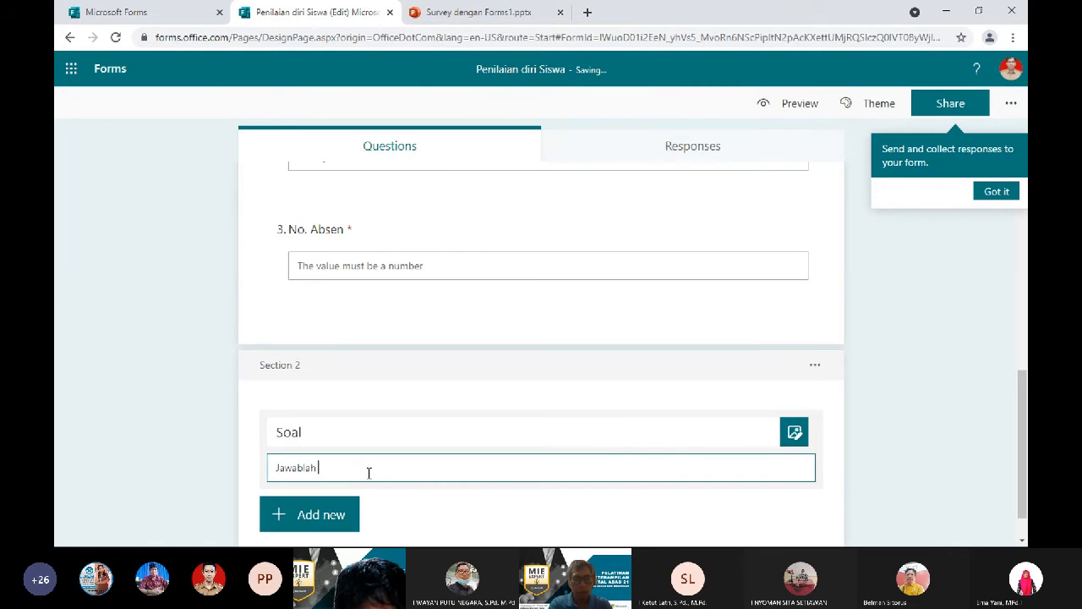
pyautogui.write('pertanyaan berikut!')
pyautogui.click(938, 406)
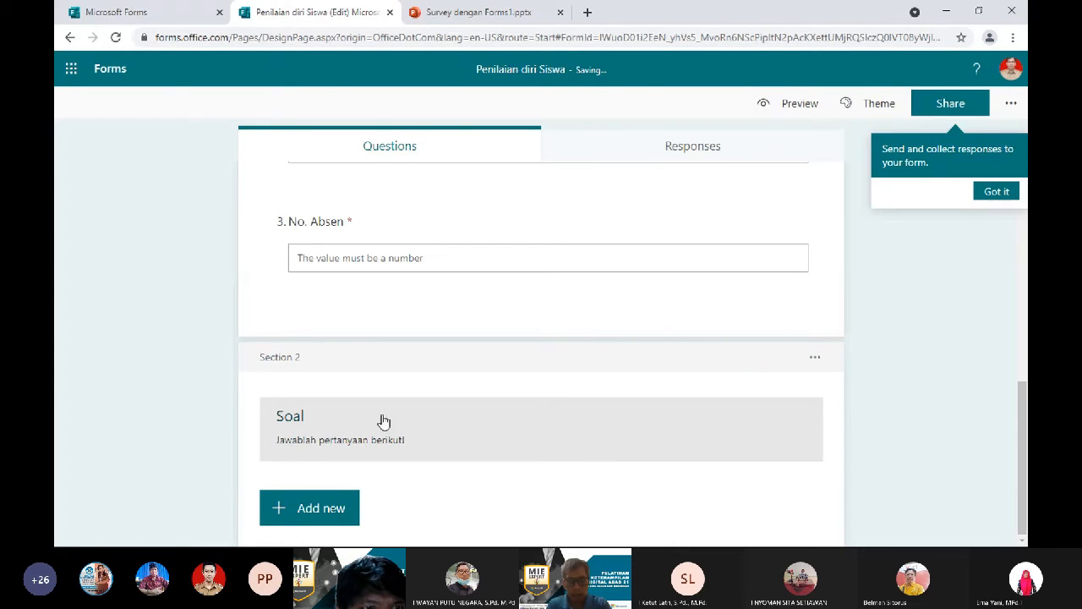
# Check the list of statements on the PowerPoint slide, and add a Choice question to the "Soal" section in Forms.
pyautogui.click(346, 507)
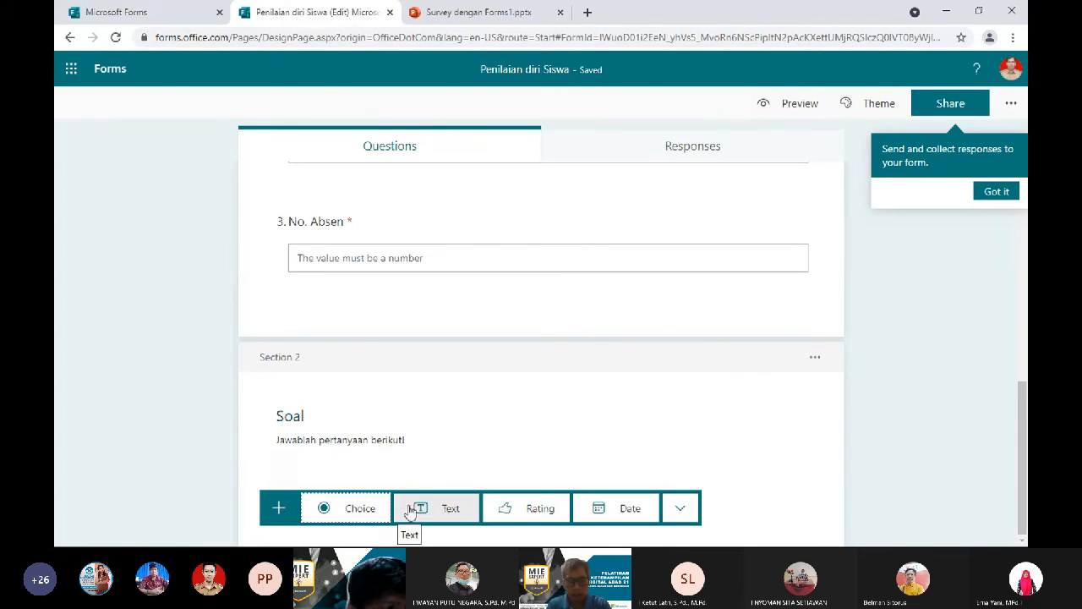
pyautogui.click(471, 10)
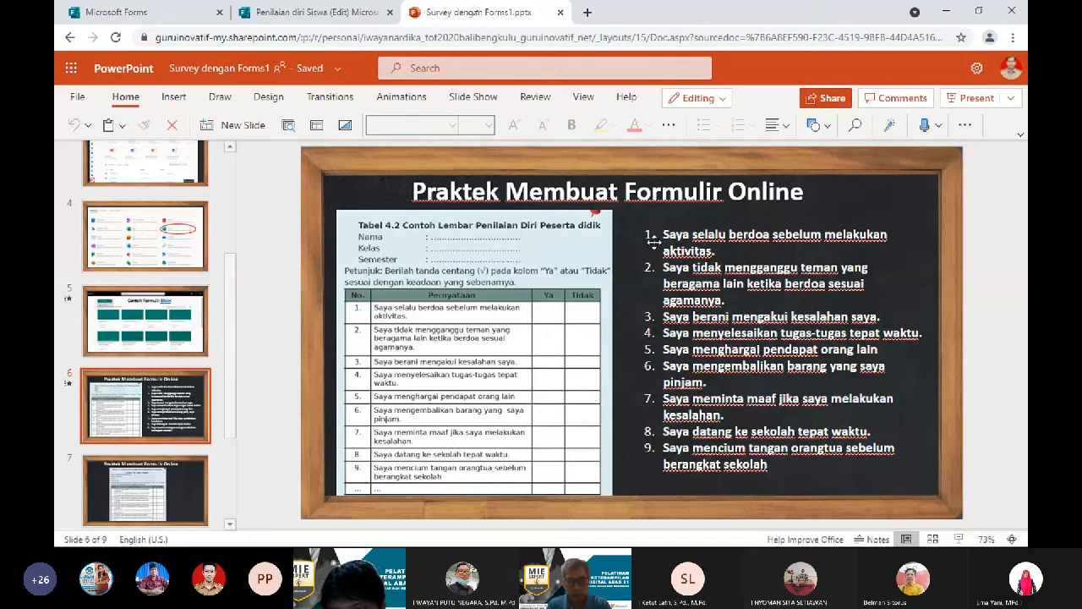
pyautogui.click(314, 10)
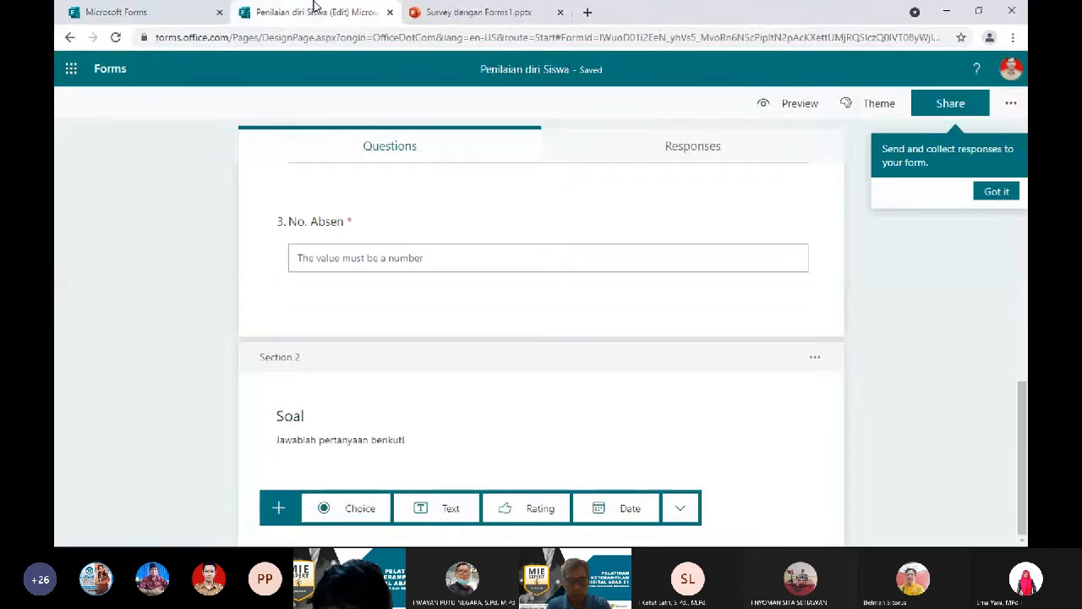
pyautogui.click(355, 512)
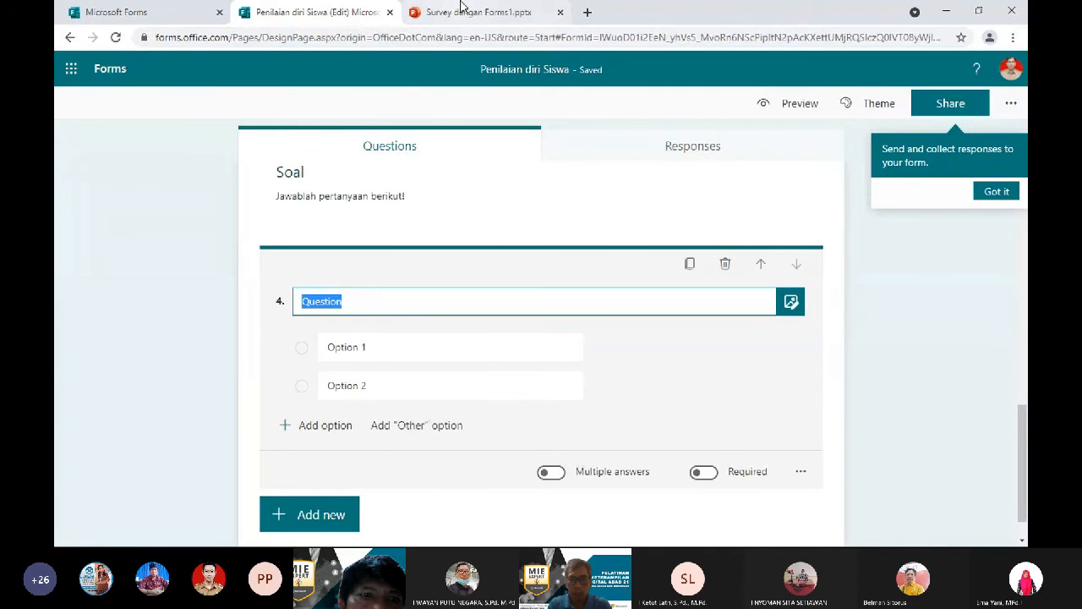
# Copy the first statement from the PowerPoint slide into question 4 in Forms so it reads "Saya selalu berdoa sebelum melakukan aktivitas.".
pyautogui.click(461, 10)
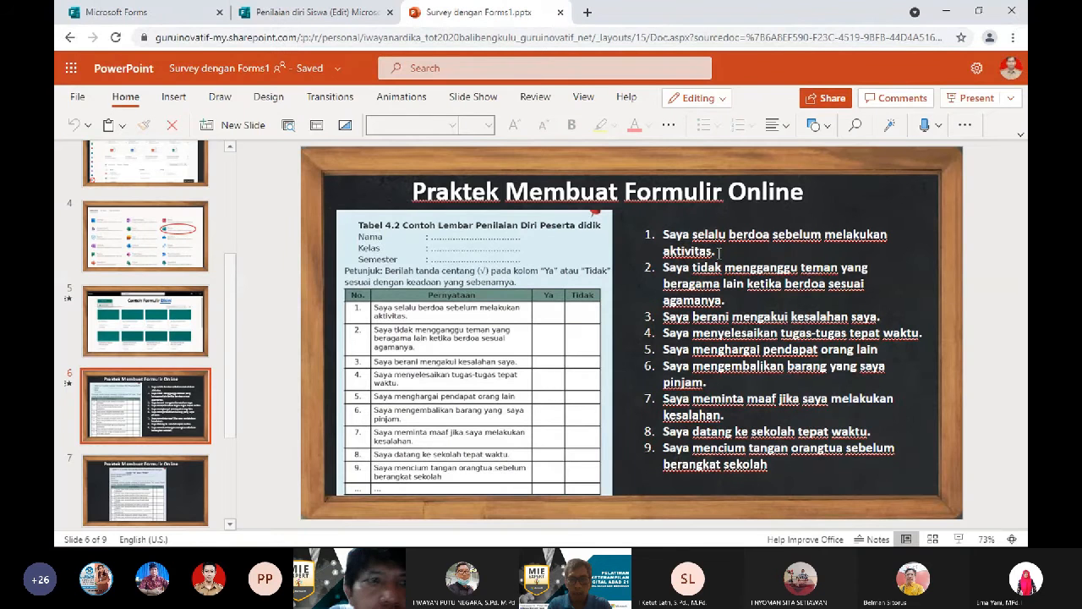
pyautogui.tripleClick(718, 252)
pyautogui.hotkey('ctrl', 'c')
pyautogui.click(330, 11)
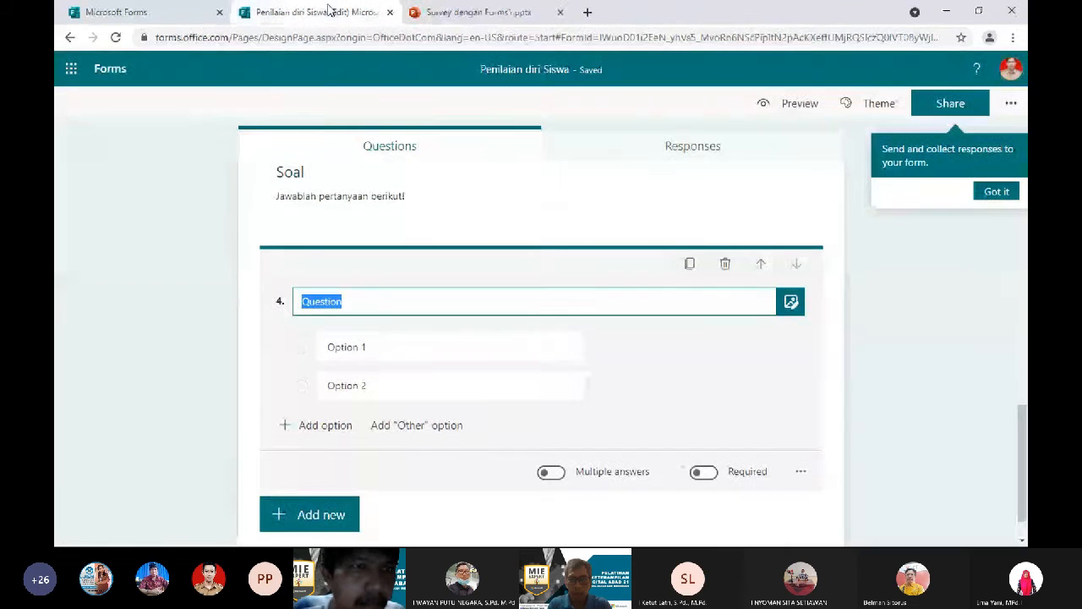
pyautogui.hotkey('ctrl', 'v')
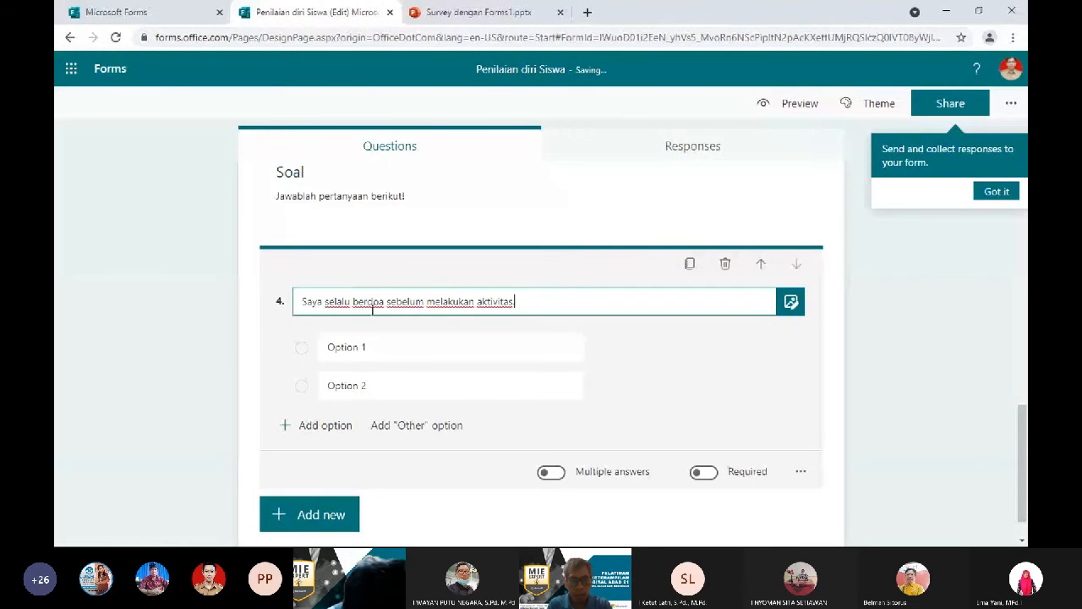
pyautogui.write('.')
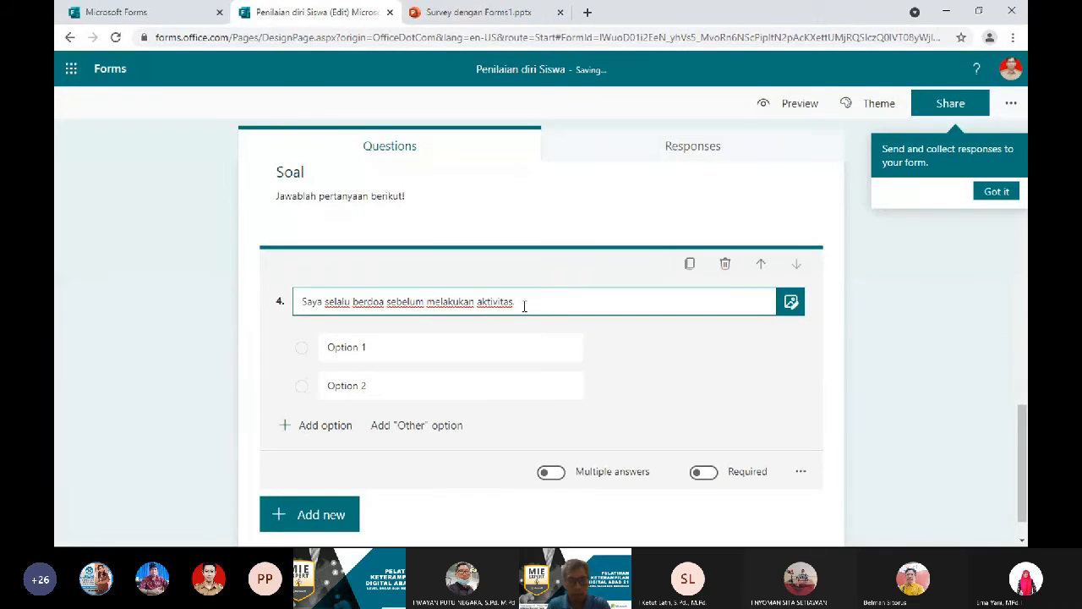
# Set question 4's answer options to "Ya" and "tidak" and make the question required.
pyautogui.click(363, 356)
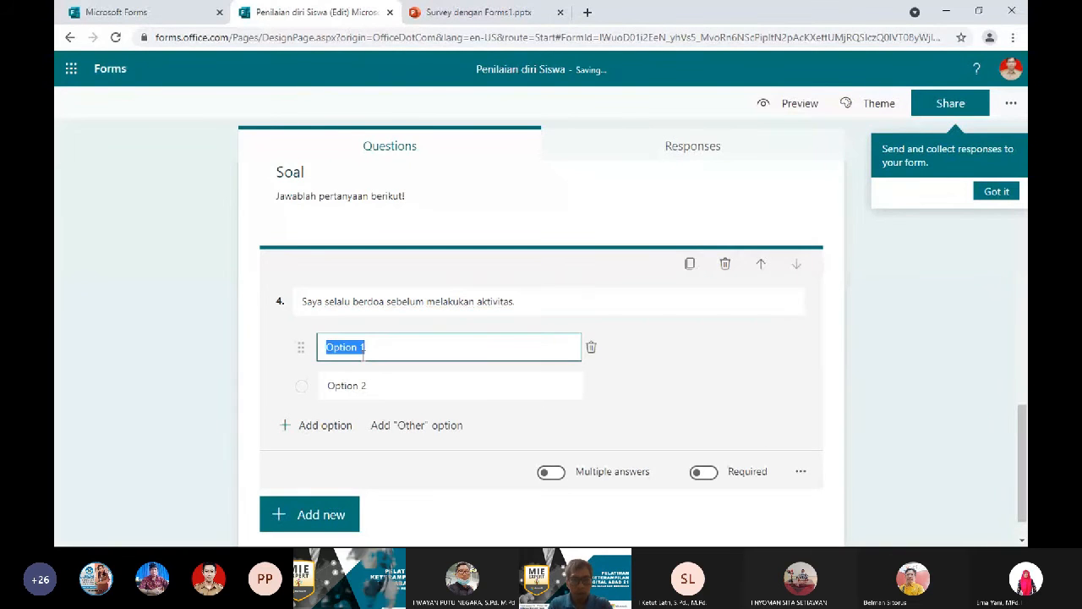
pyautogui.write('Ya')
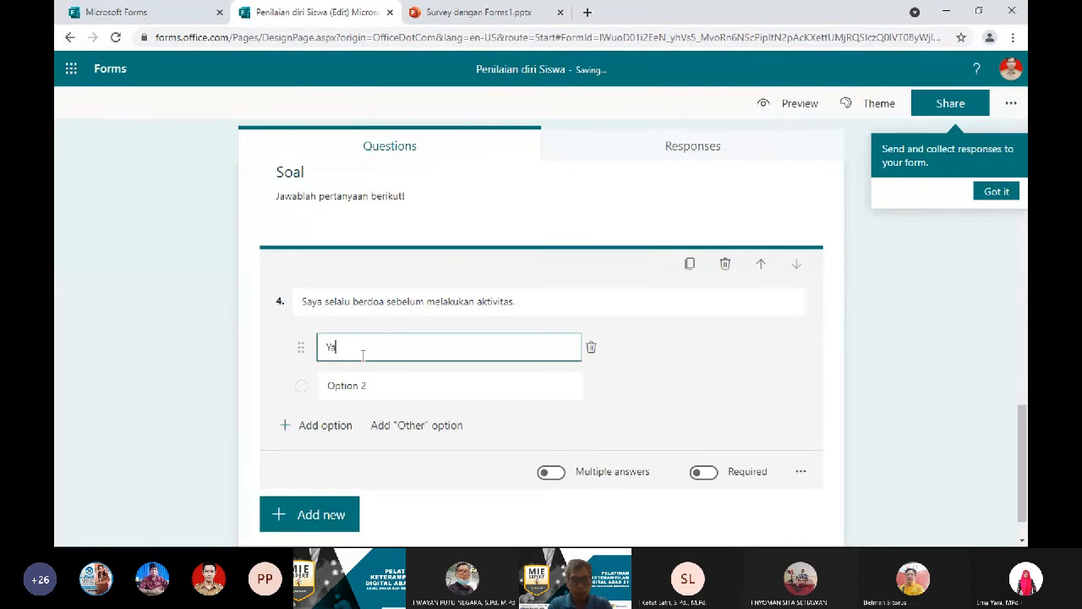
pyautogui.click(363, 388)
pyautogui.write('tida')
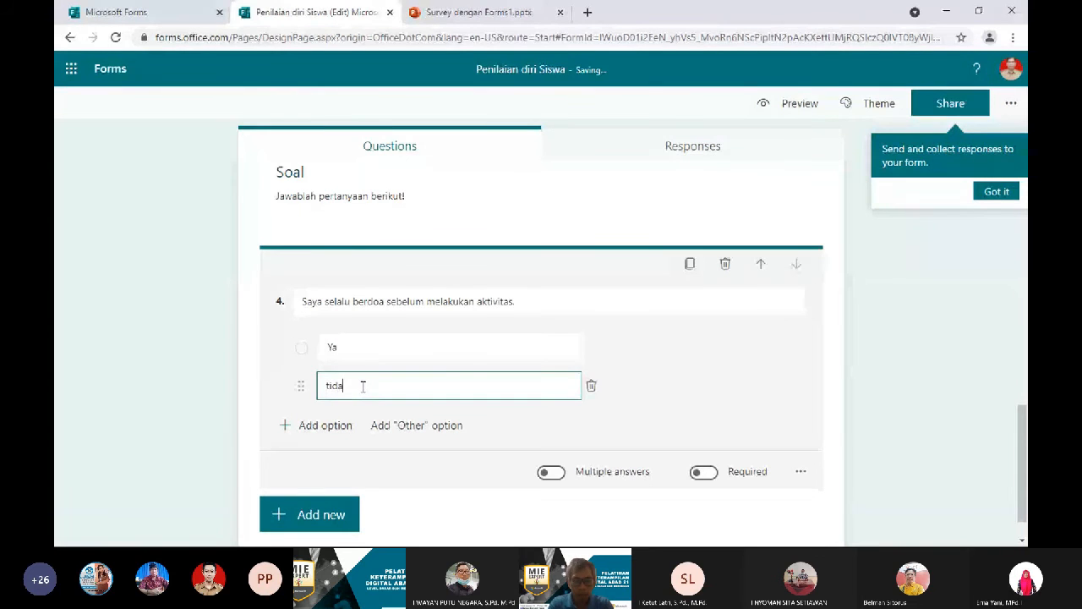
pyautogui.write('k')
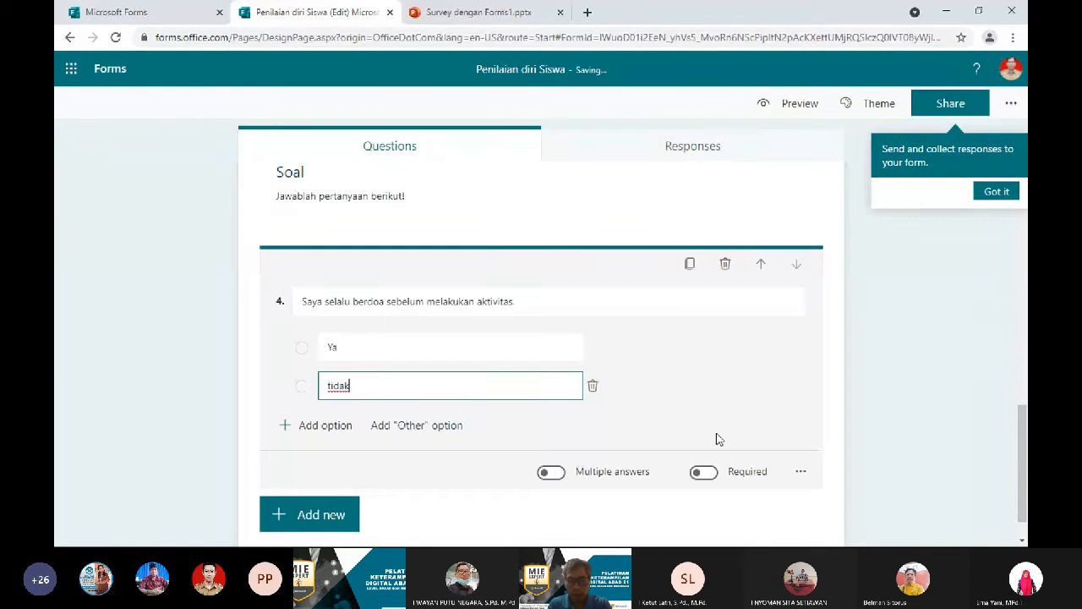
pyautogui.click(704, 472)
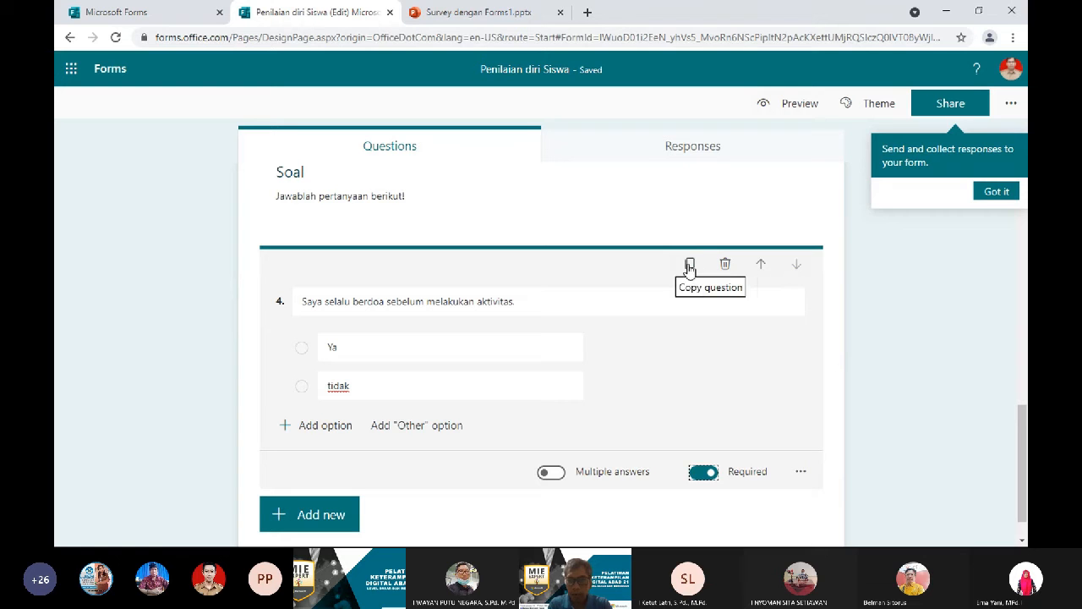
# Duplicate question 4 and open the copied question's text for editing.
pyautogui.click(690, 267)
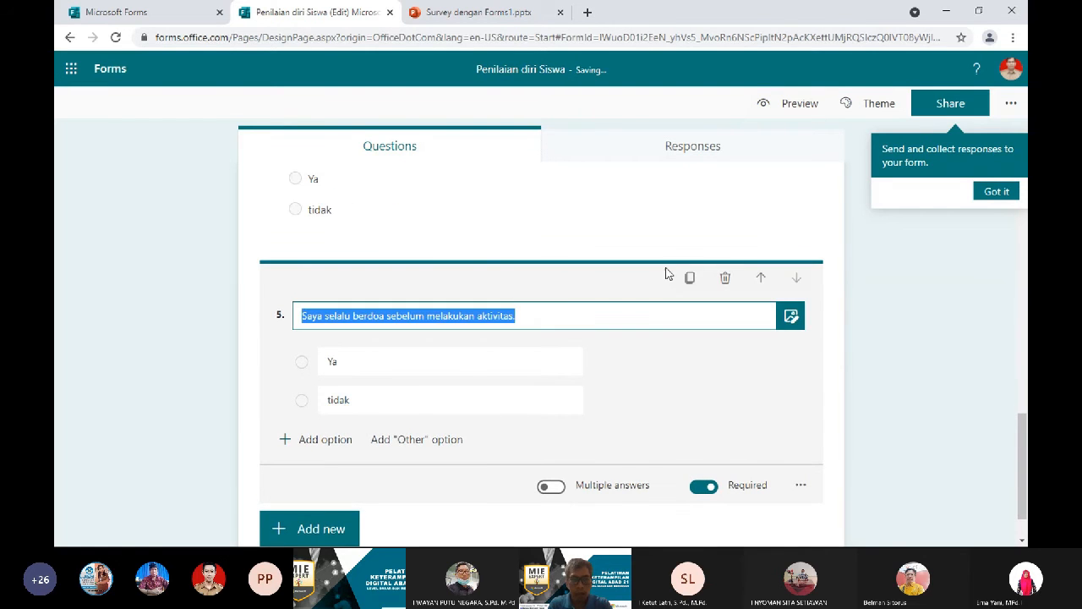
pyautogui.moveTo(1024, 436)
pyautogui.mouseDown()
pyautogui.moveTo(1024, 420)
pyautogui.moveTo(1024, 440)
pyautogui.mouseUp()
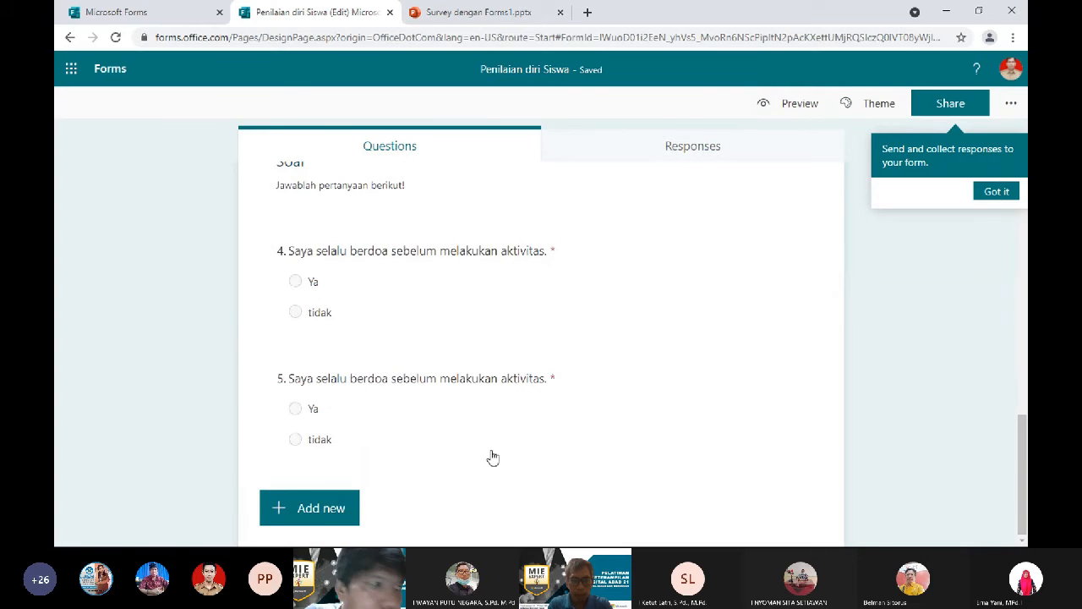
pyautogui.click(481, 373)
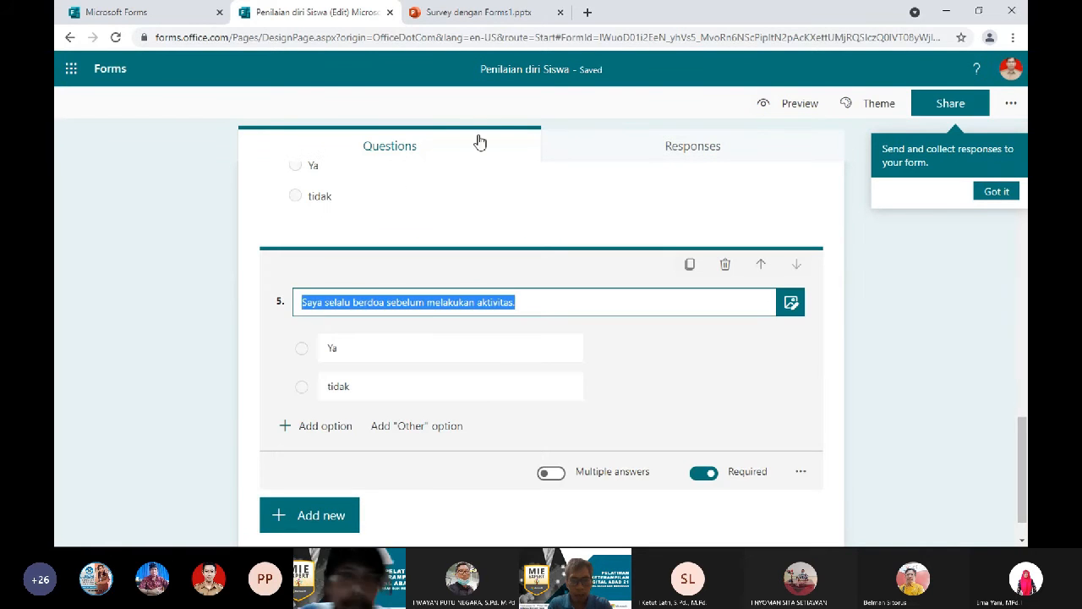
# Copy the second statement from the PowerPoint slide into question 5 in Forms, replacing its text with "Saya tidak mengganggu teman yang beragama lain ketika berdoa sesuai agamanya.".
pyautogui.click(471, 12)
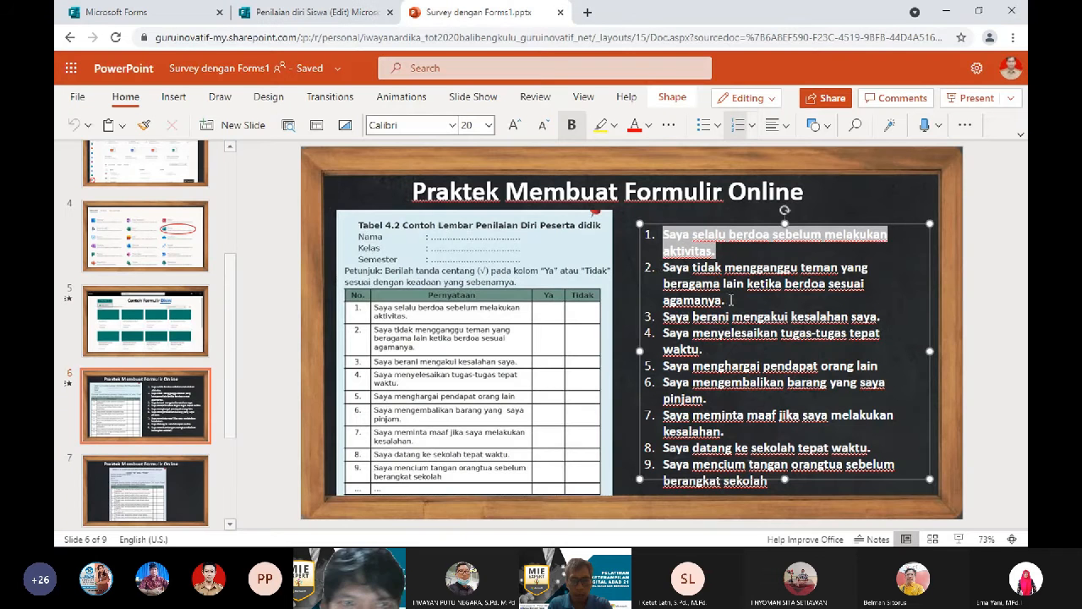
pyautogui.moveTo(731, 300); pyautogui.dragTo(665, 269)
pyautogui.hotkey('ctrl', 'c')
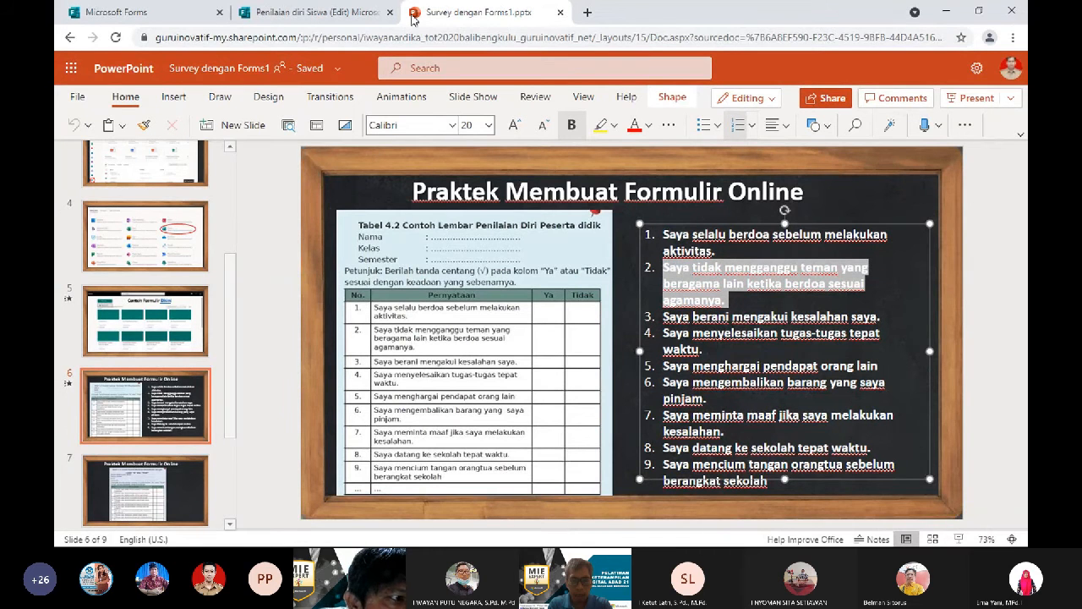
pyautogui.click(317, 12)
pyautogui.hotkey('ctrl', 'v')
pyautogui.hotkey('ctrl', 'a')
pyautogui.hotkey('ctrl', 'v')
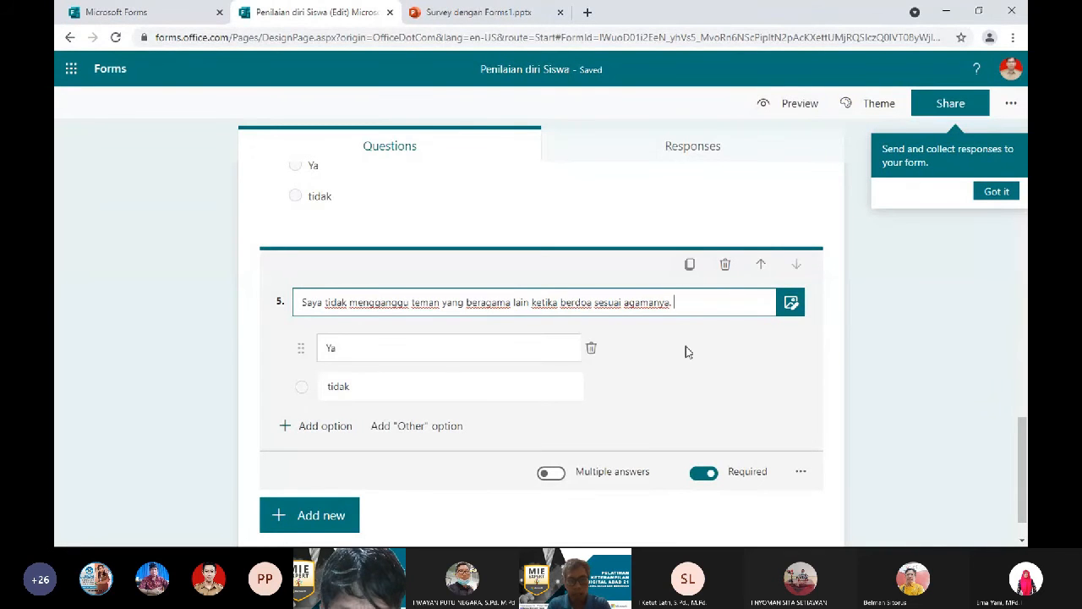
pyautogui.click(858, 346)
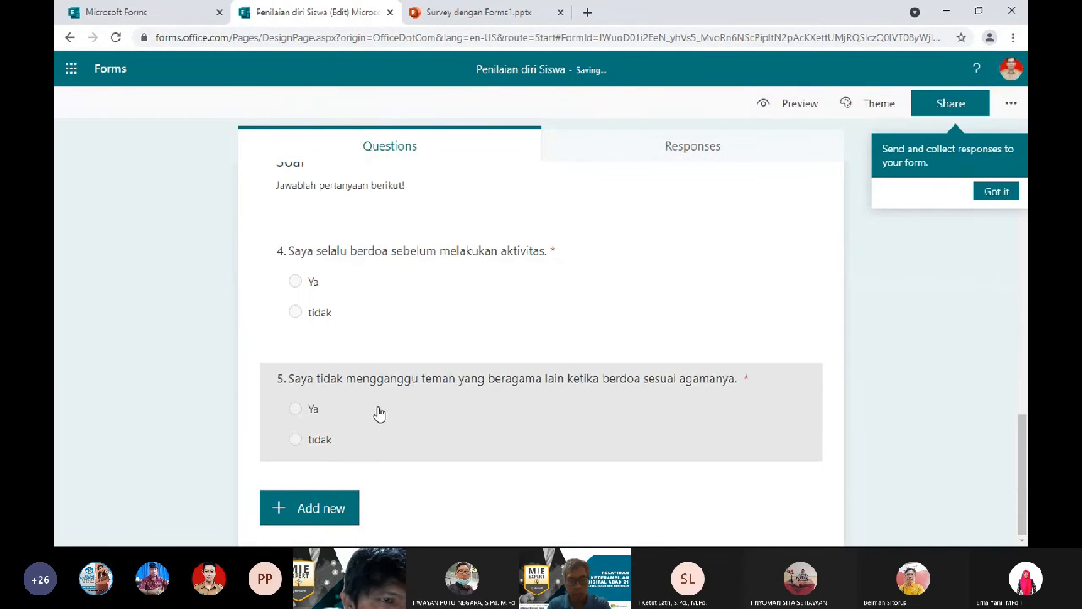
pyautogui.click(343, 511)
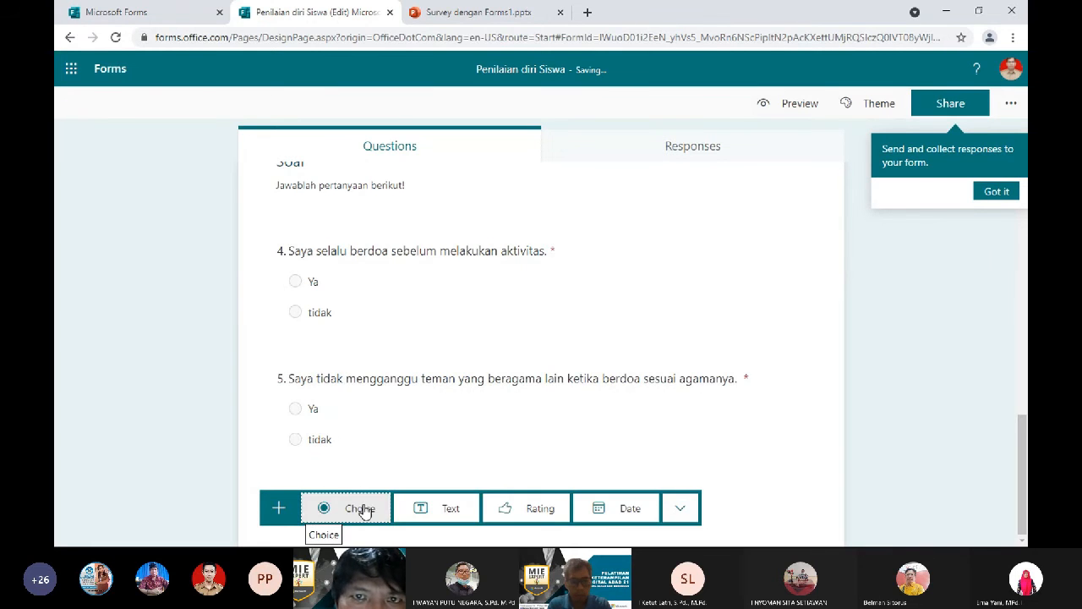
pyautogui.click(359, 508)
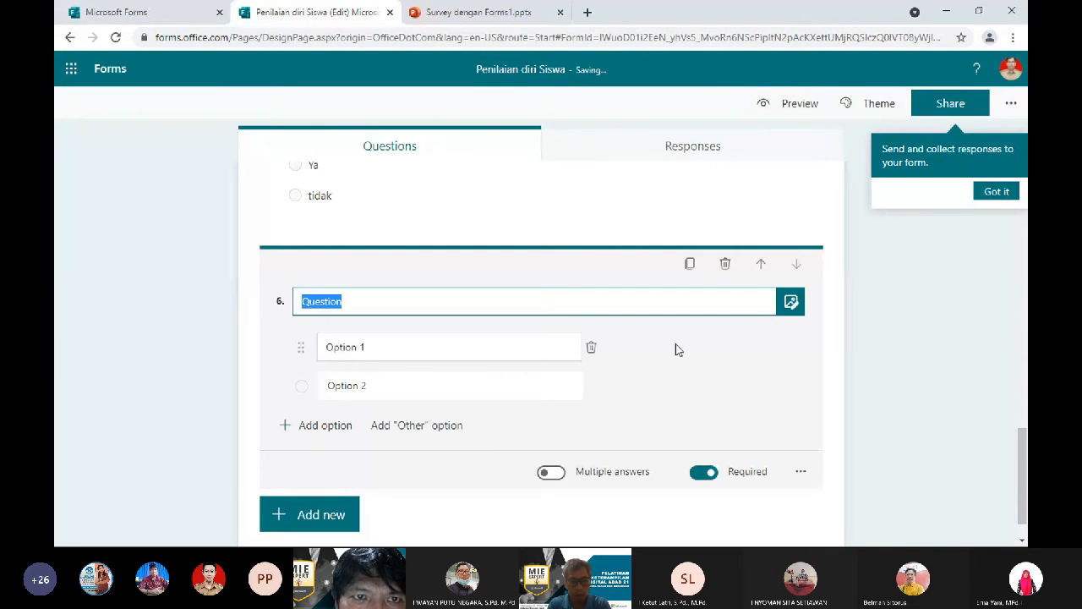
pyautogui.click(725, 266)
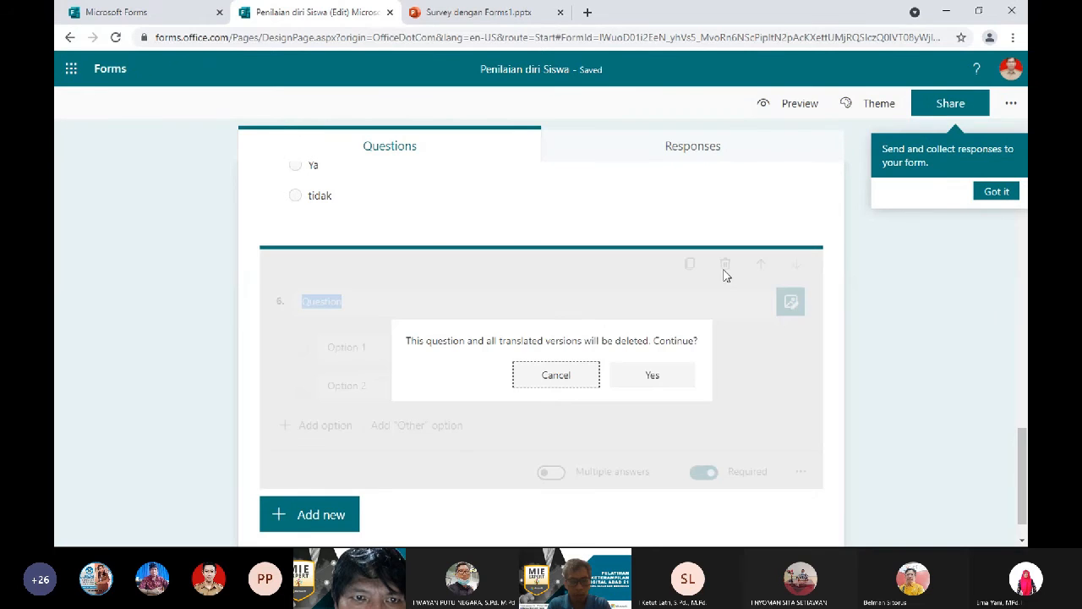
pyautogui.click(653, 377)
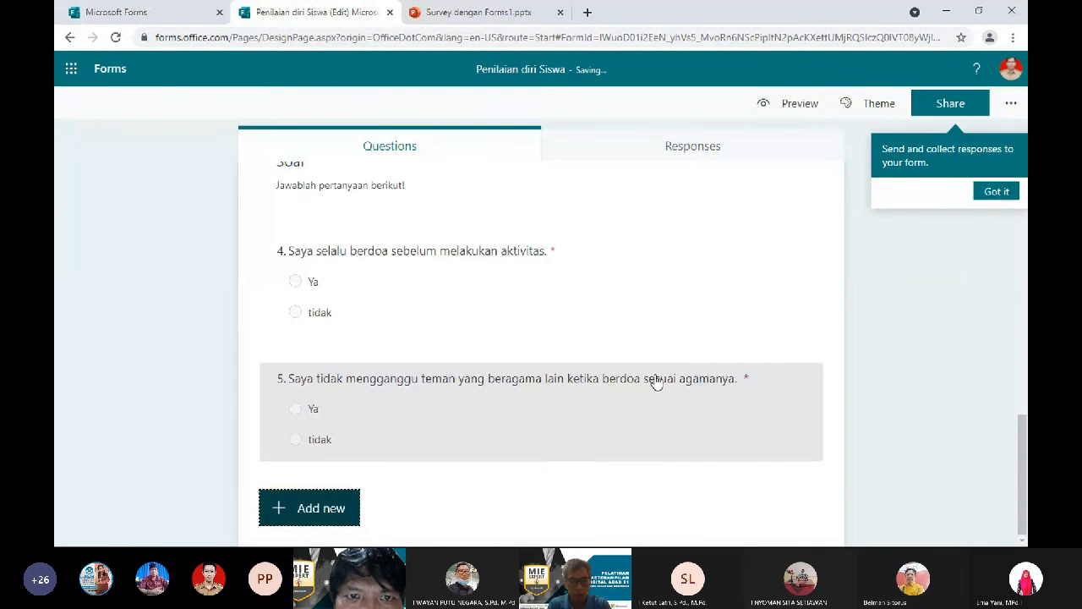
# Duplicate question 5 and clear the question text of the copy.
pyautogui.click(555, 382)
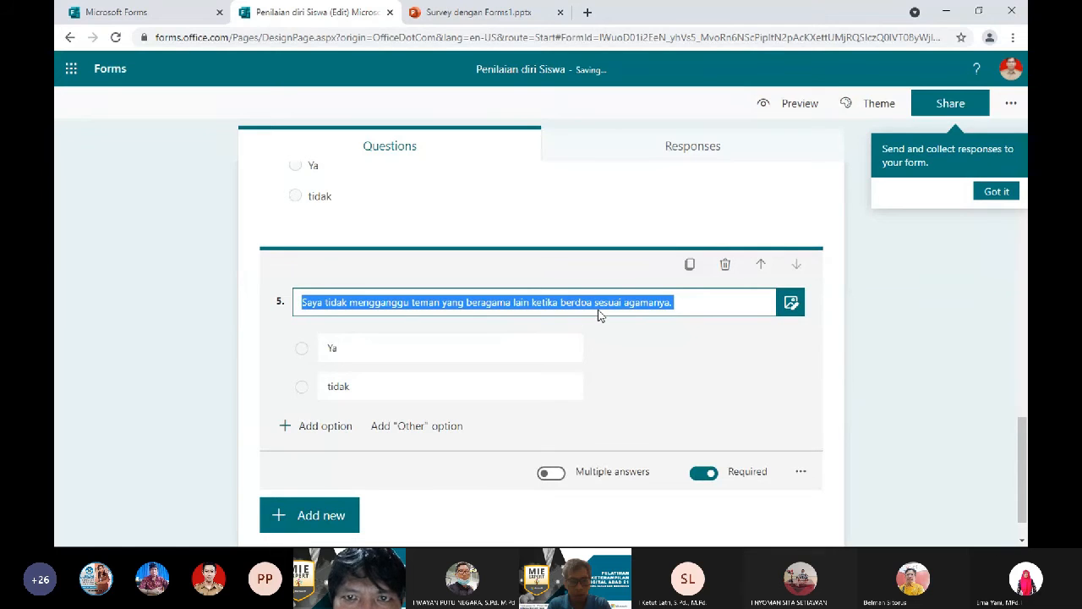
pyautogui.click(689, 265)
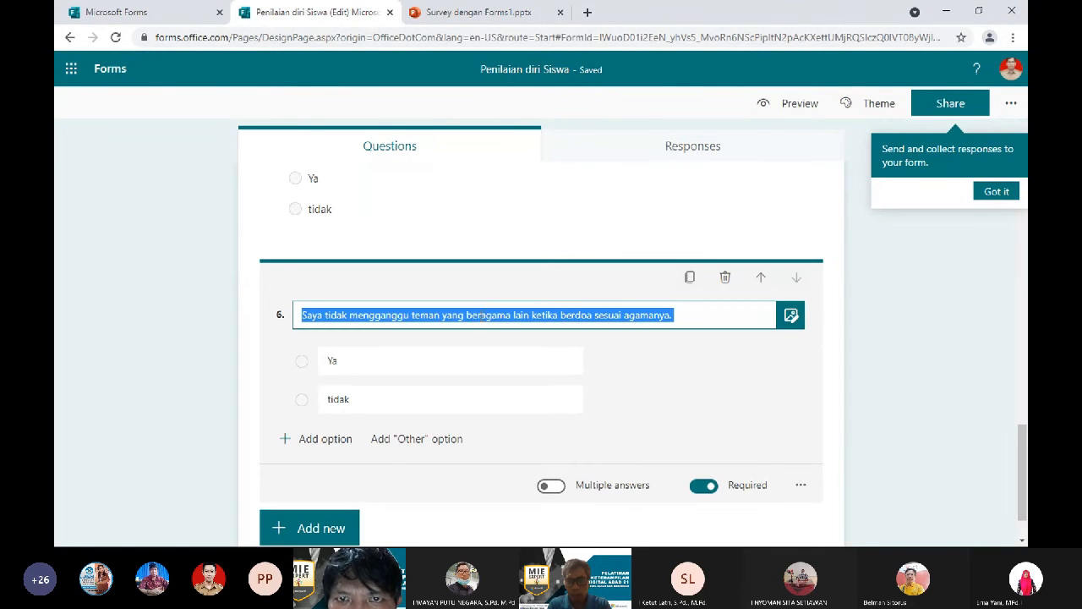
pyautogui.press('BackSpace')
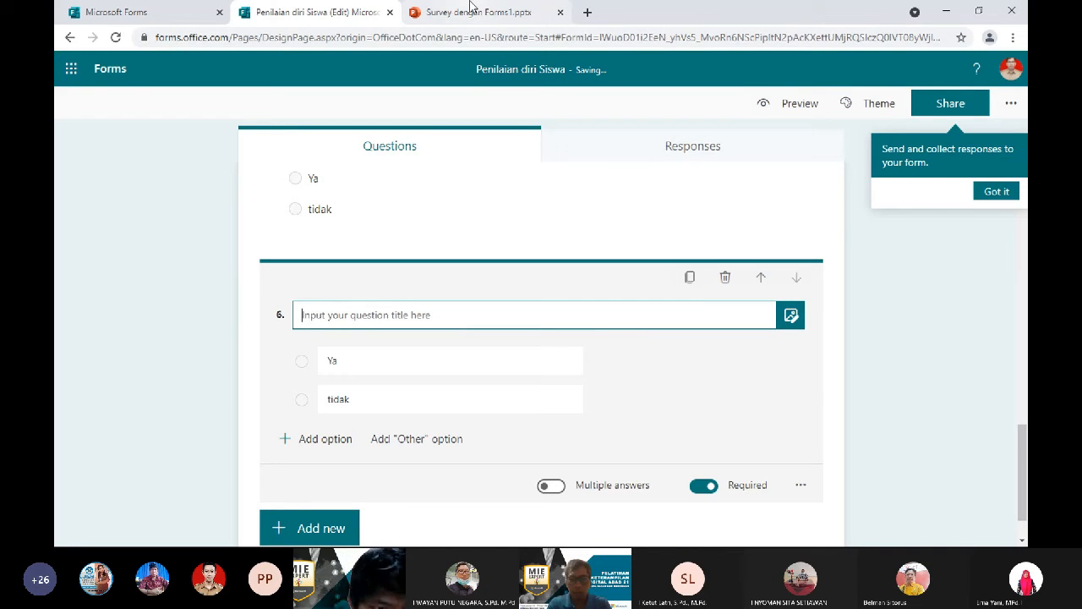
# Copy the third statement from the PowerPoint slide into question 6 in Forms so it reads "Saya berani mengakui kesalahan saya.".
pyautogui.click(471, 10)
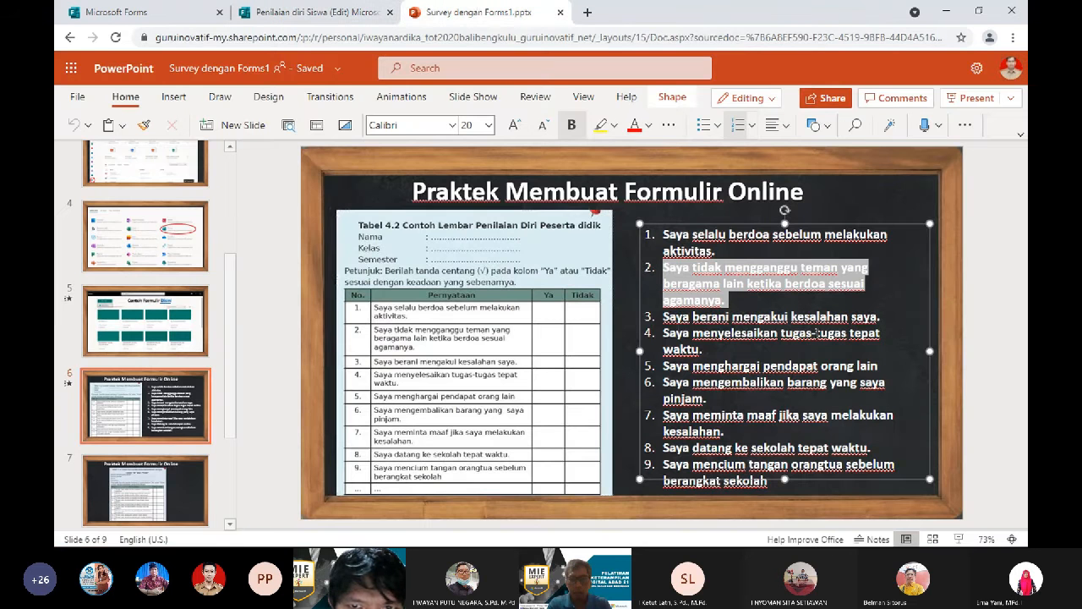
pyautogui.moveTo(881, 318); pyautogui.dragTo(662, 322)
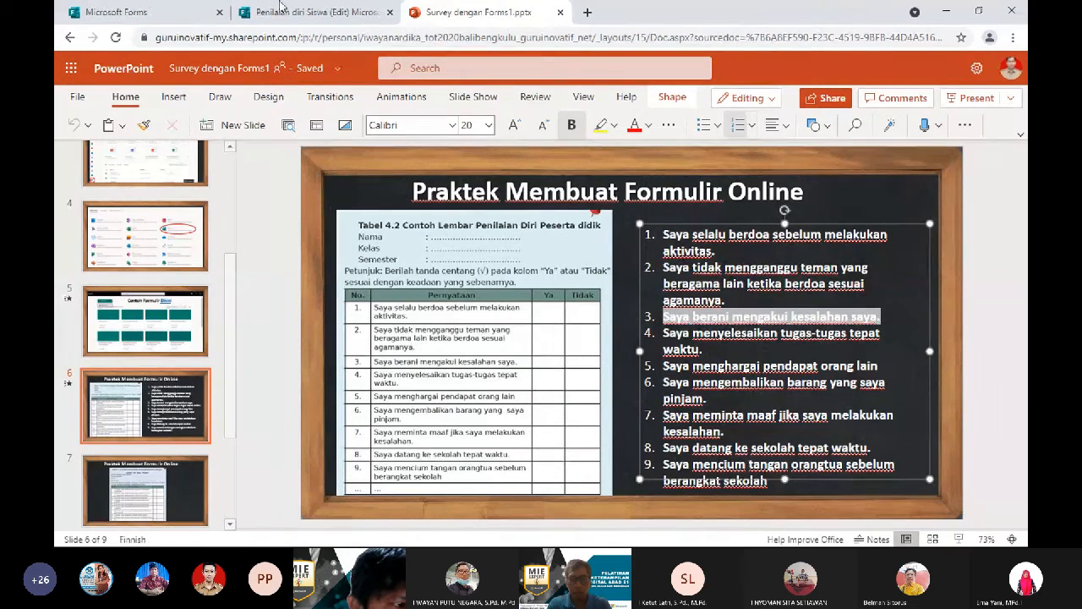
pyautogui.click(313, 12)
pyautogui.write('Saya berani mengakui kesalahan saya.')
pyautogui.click(1024, 478)
pyautogui.moveTo(1023, 479); pyautogui.dragTo(1023, 456)
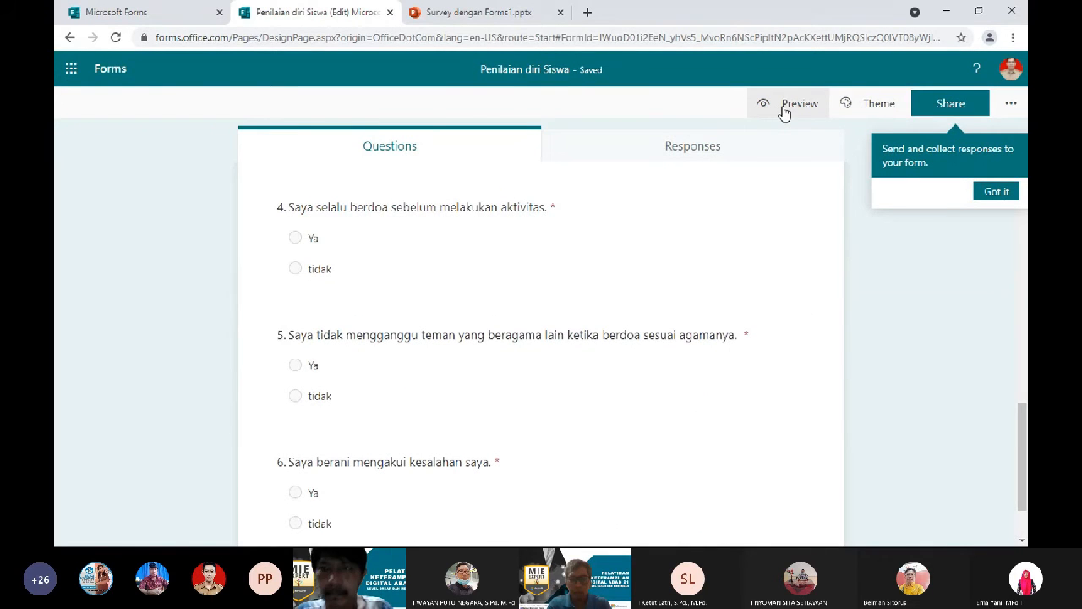
# Preview the form in the computer and mobile layouts, checking the Identitas section, and return to editing.
pyautogui.click(785, 113)
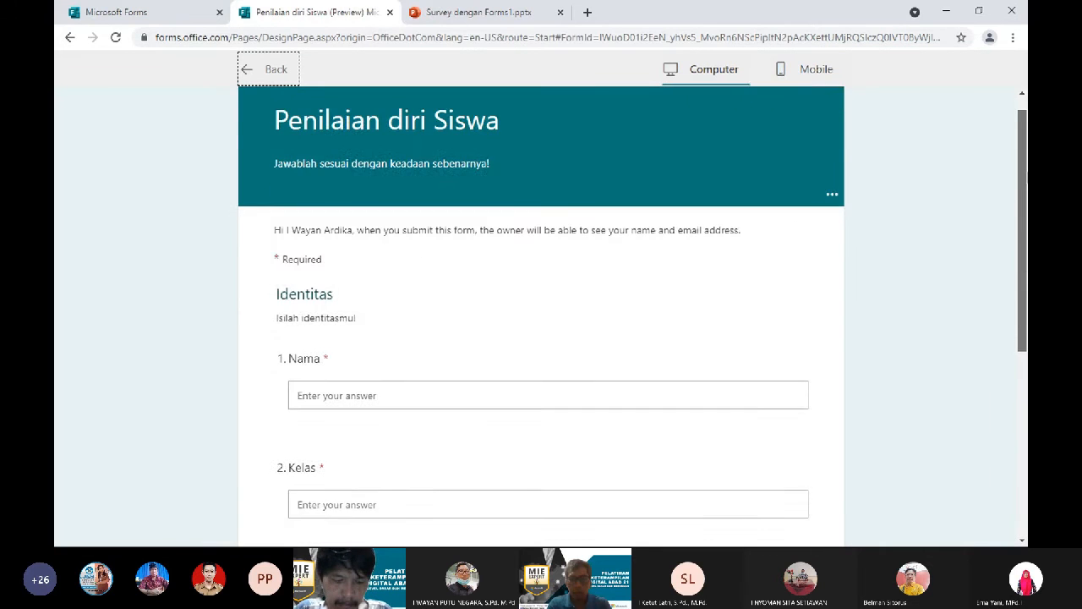
pyautogui.scroll(-3, 795, 237)
pyautogui.scroll(3, 795, 237)
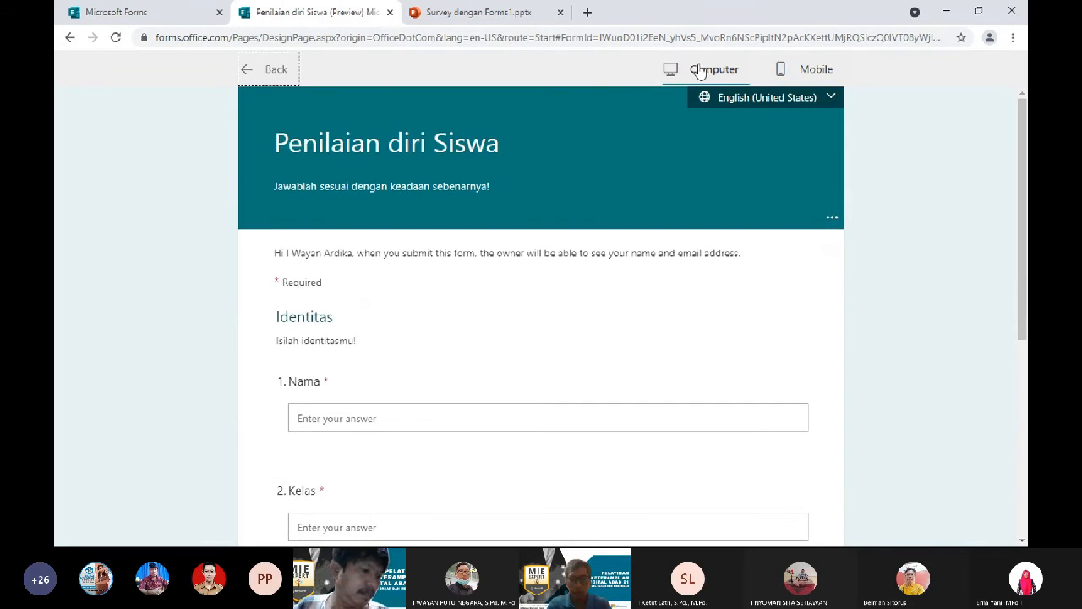
pyautogui.click(792, 74)
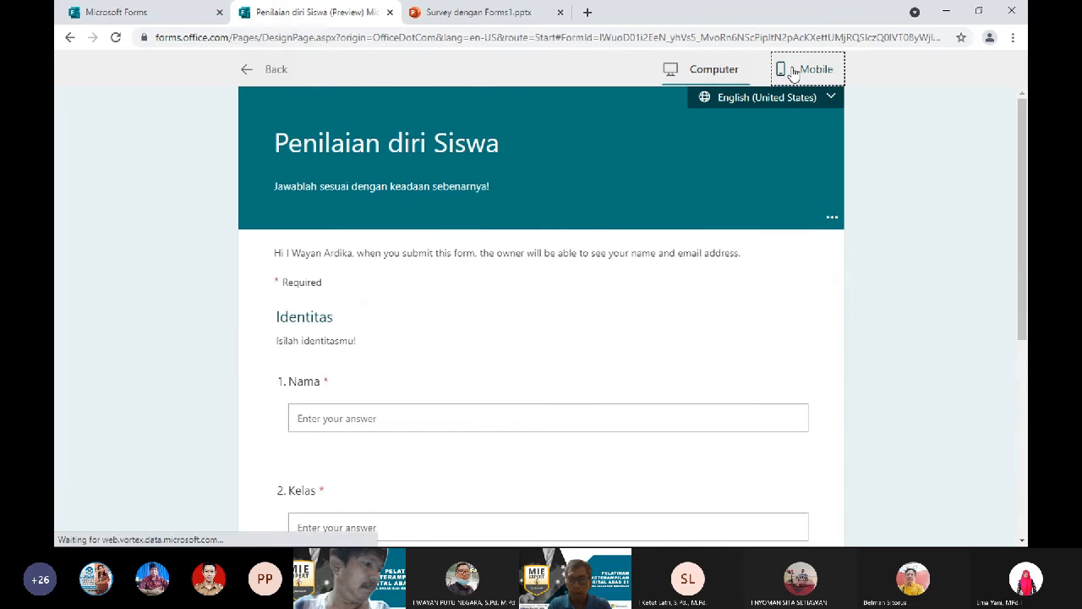
pyautogui.moveTo(668, 208); pyautogui.dragTo(666, 275)
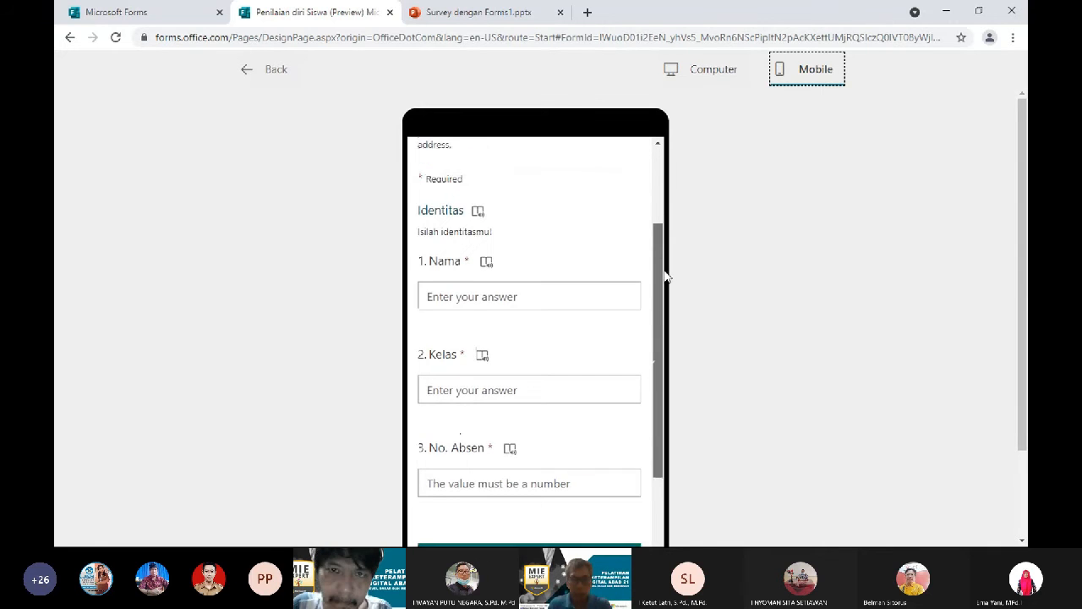
pyautogui.scroll(1, 479, 265)
pyautogui.click(479, 261)
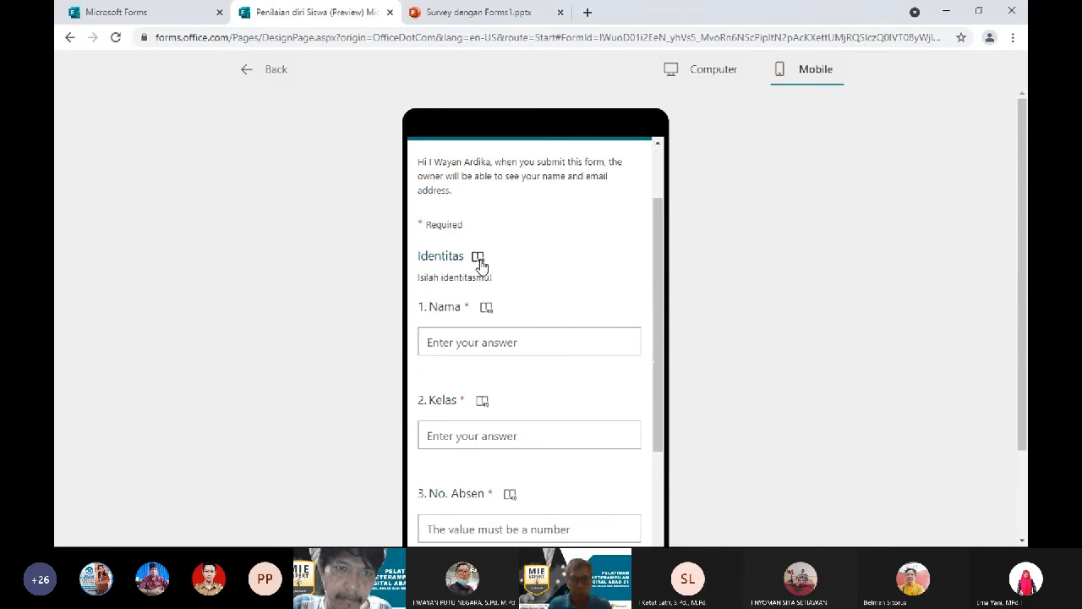
pyautogui.click(276, 70)
# Apply the plain green theme to the form.
pyautogui.moveTo(1022, 196)
pyautogui.mouseDown()
pyautogui.moveTo(1027, 340)
pyautogui.moveTo(1023, 189)
pyautogui.mouseUp()
pyautogui.click(872, 109)
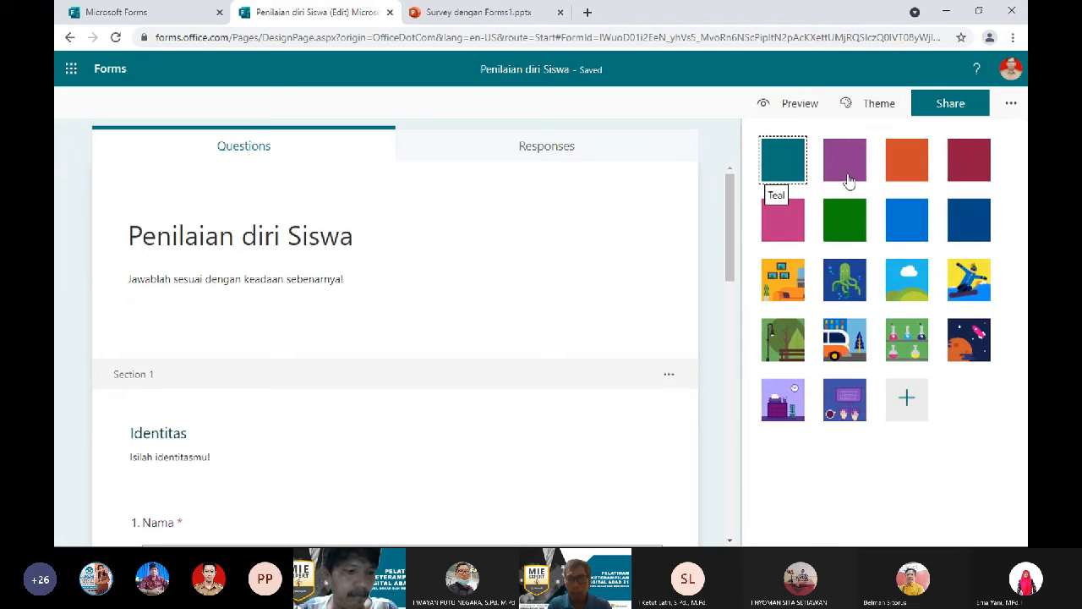
pyautogui.click(849, 233)
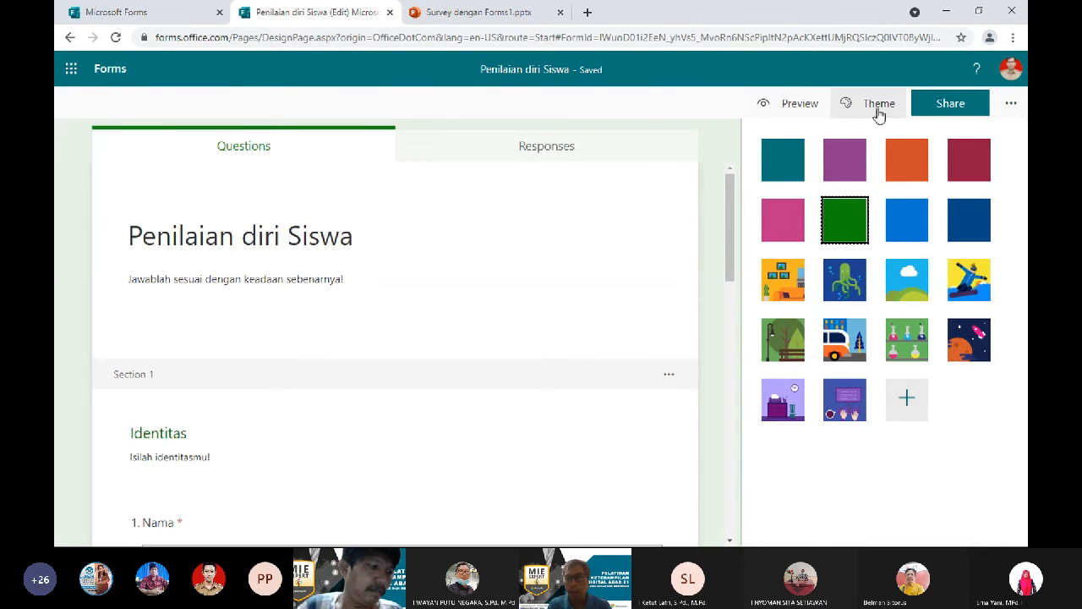
pyautogui.click(1015, 108)
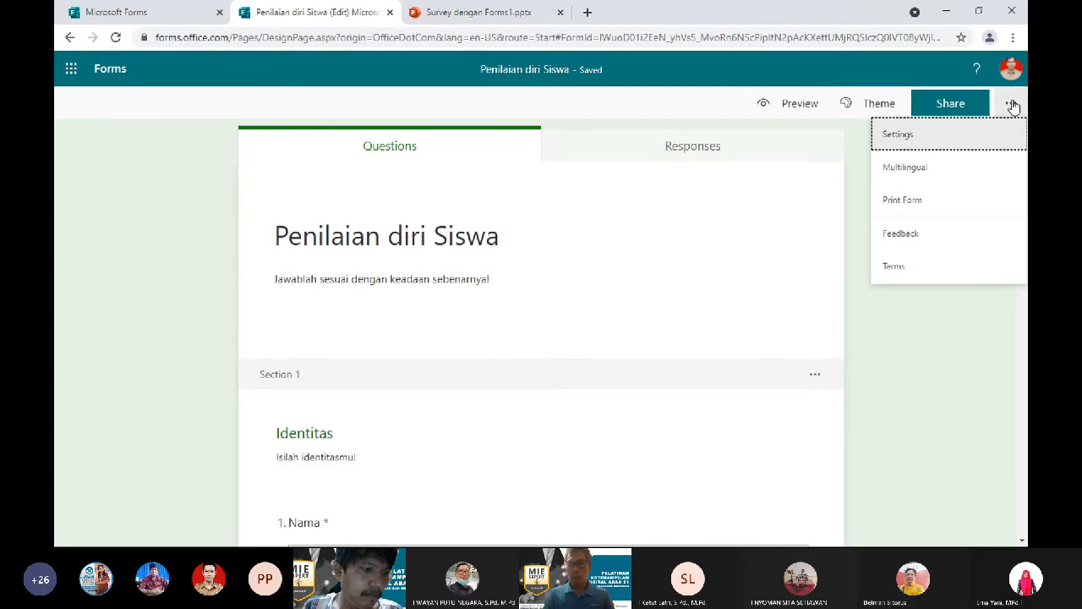
pyautogui.click(877, 105)
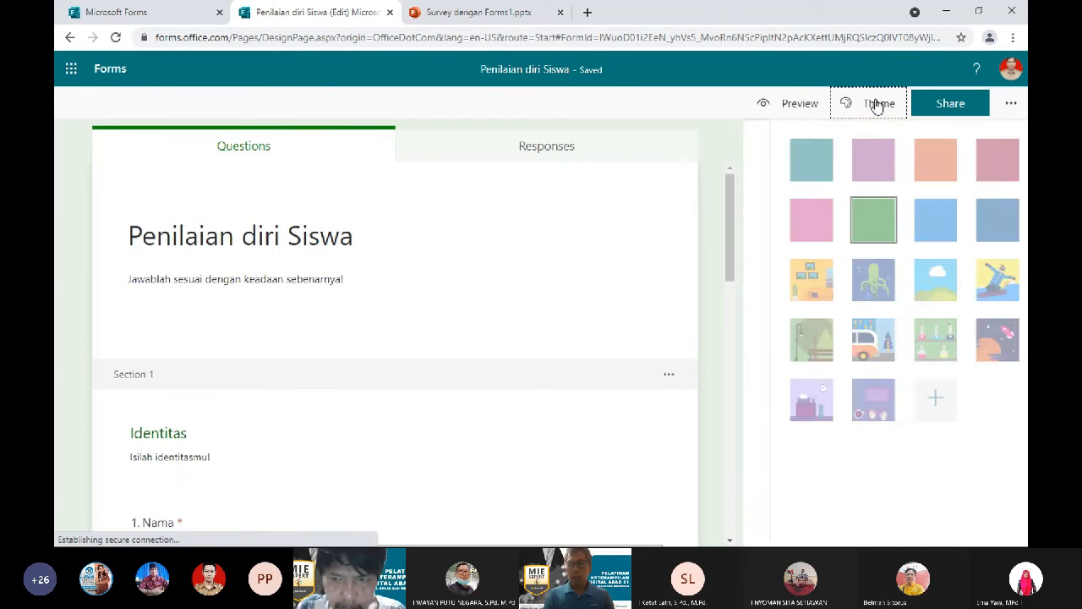
# Set the form's response permission in the sharing options to "Anyone can respond".
pyautogui.click(947, 108)
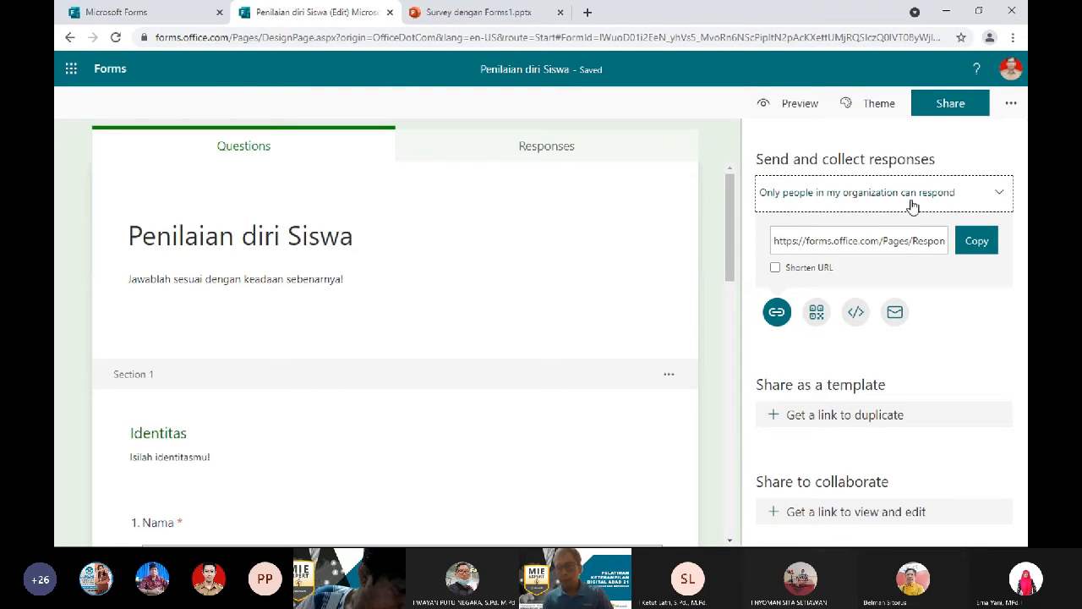
pyautogui.click(1000, 198)
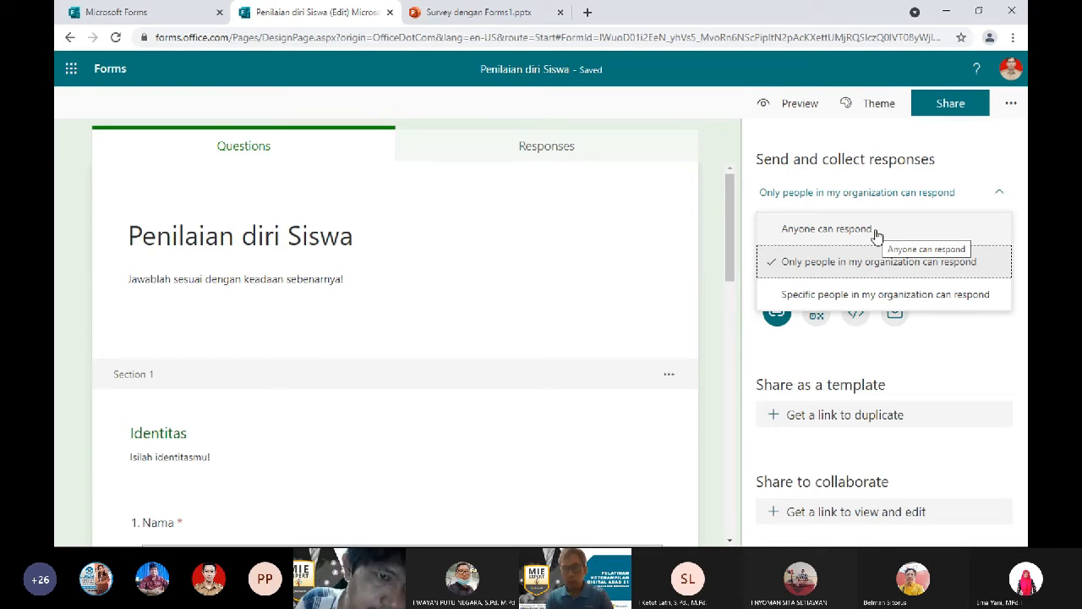
pyautogui.click(937, 296)
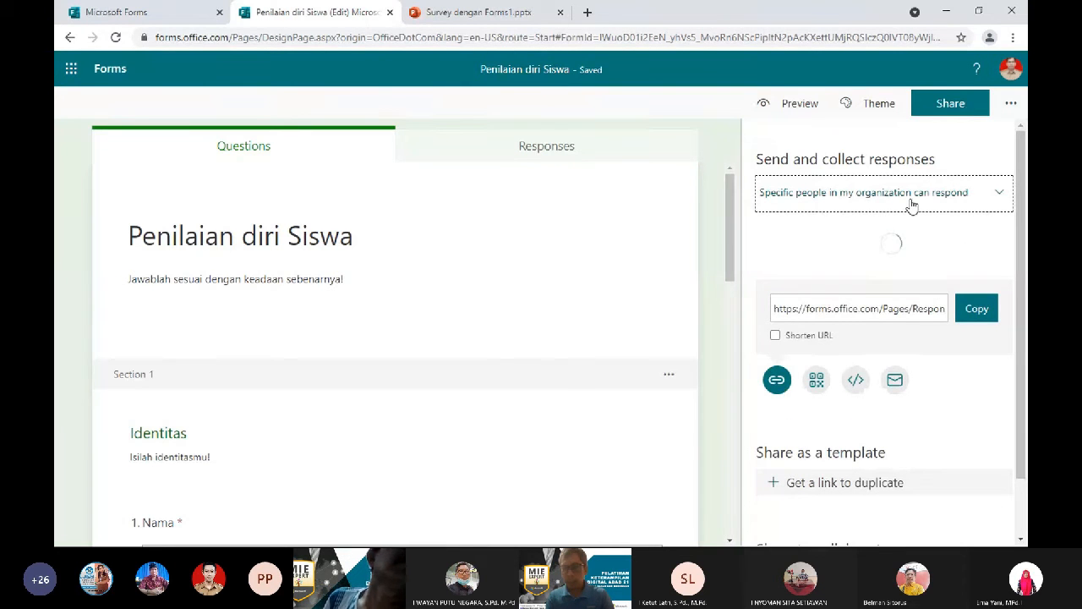
pyautogui.click(911, 202)
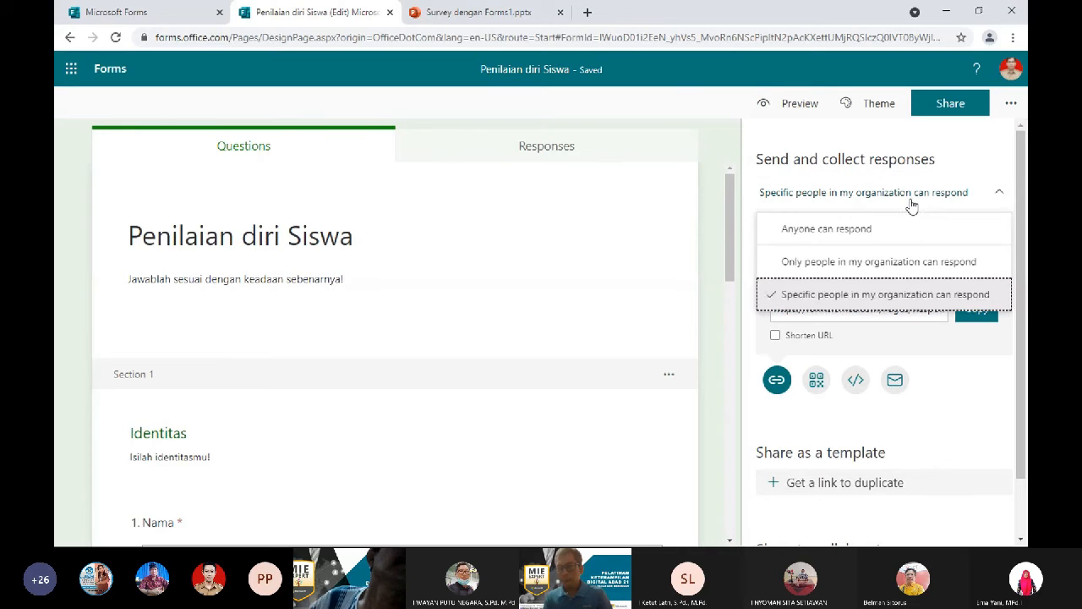
pyautogui.click(842, 230)
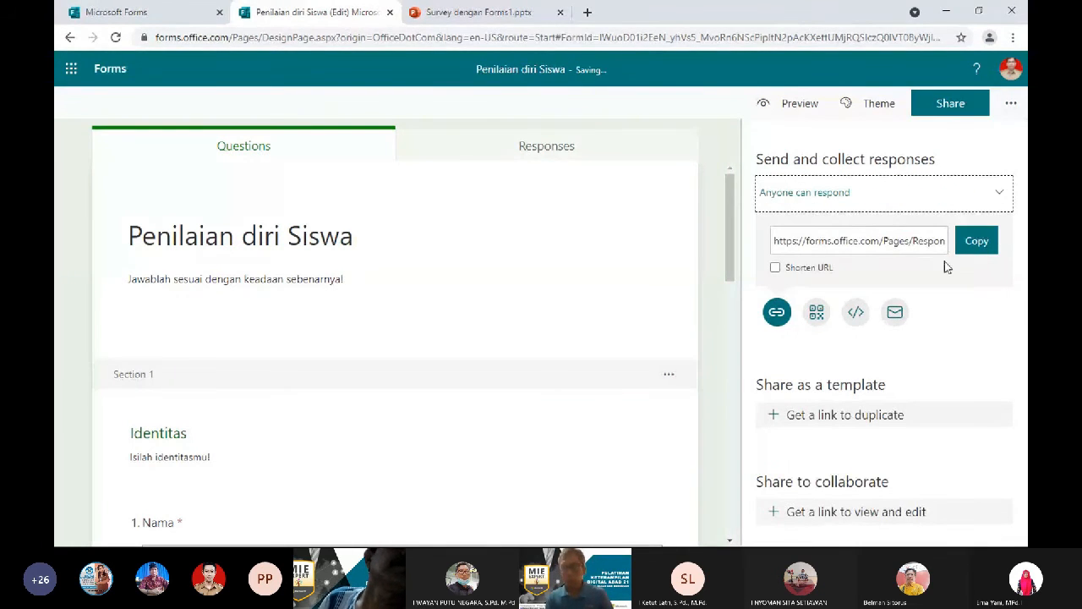
# Shorten the form's response link and post it in the Teams meeting chat.
pyautogui.click(775, 269)
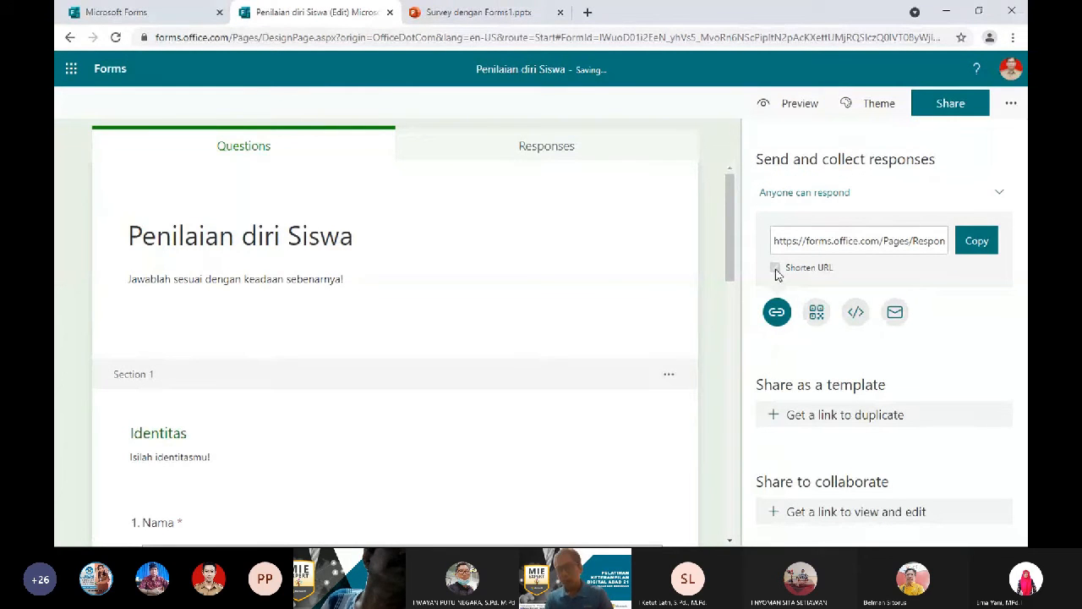
pyautogui.click(974, 241)
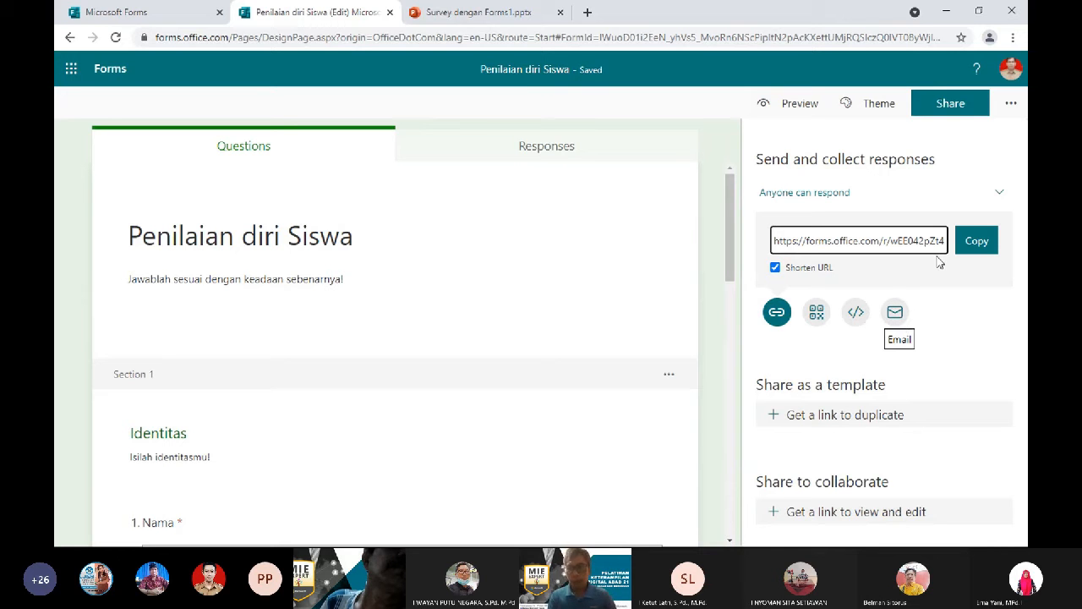
pyautogui.hotkey('alt', 'Tab')
pyautogui.click(849, 505)
pyautogui.hotkey('ctrl', 'v')
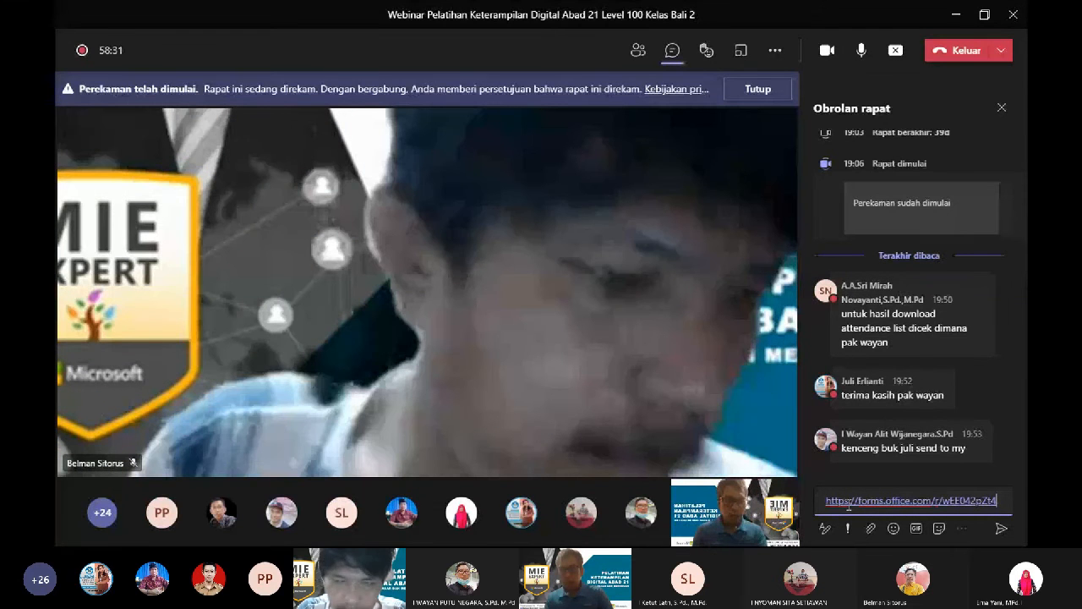
pyautogui.press('Return')
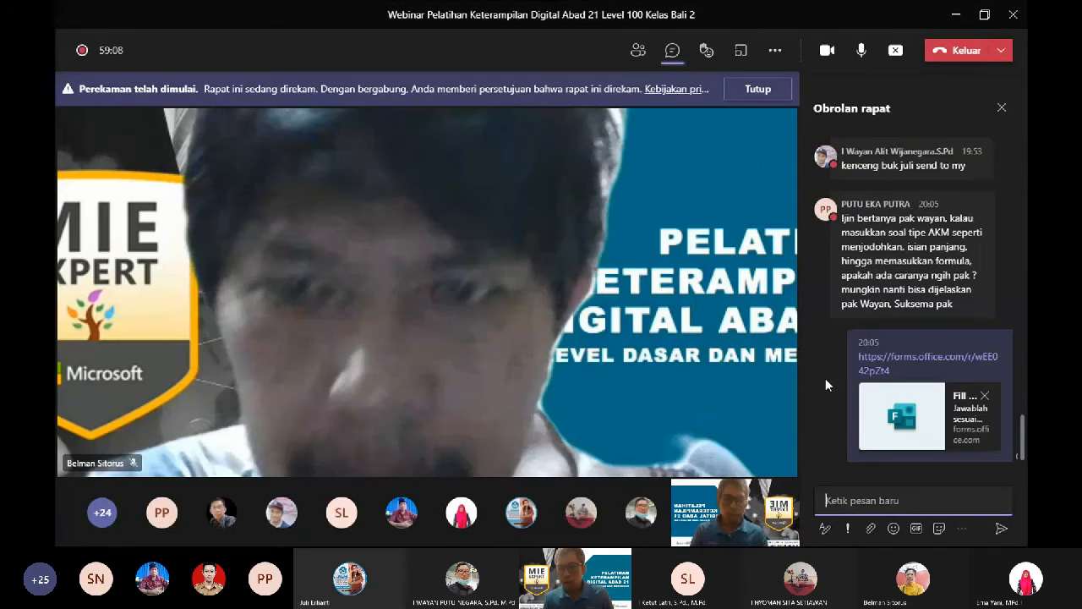
# Switch back to Forms in the browser and open the individual results of the collected responses.
pyautogui.hotkey('alt', 'Tab')
pyautogui.hotkey('alt', 'Tab')
pyautogui.hotkey('alt', 'Tab')
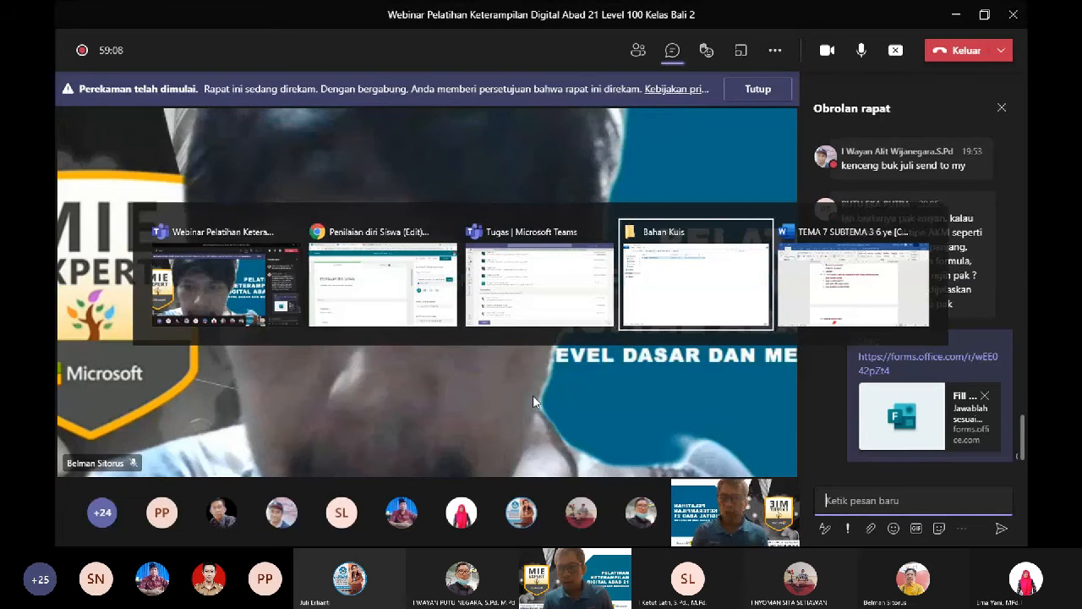
pyautogui.hotkey('alt', 'shift', 'Tab')
pyautogui.hotkey('alt', 'shift', 'Tab')
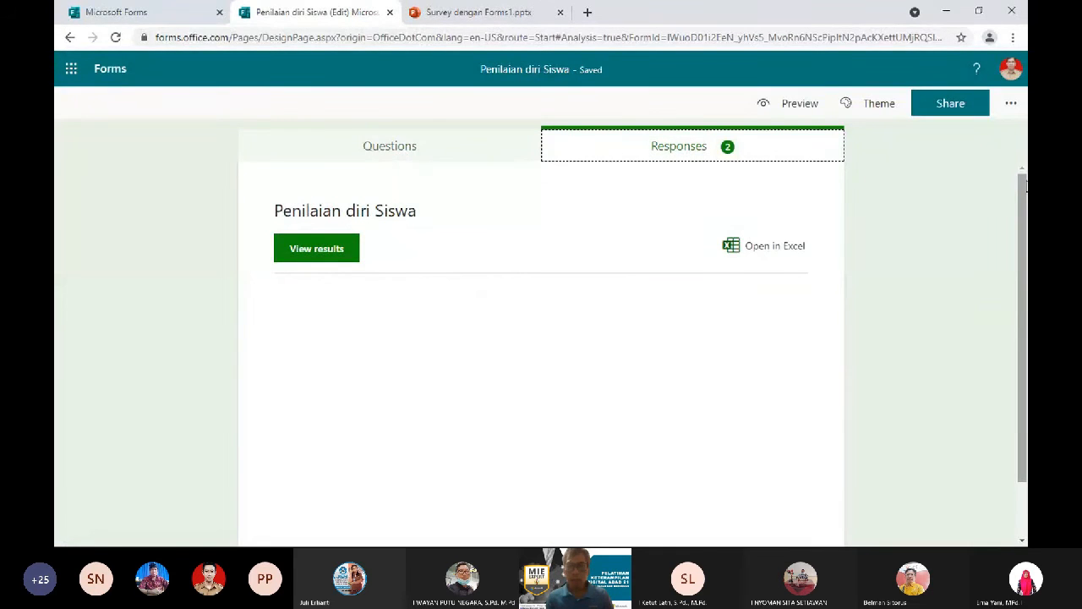
pyautogui.moveTo(1023, 218)
pyautogui.mouseDown()
pyautogui.moveTo(1024, 264)
pyautogui.moveTo(1024, 213)
pyautogui.mouseUp()
pyautogui.click(324, 376)
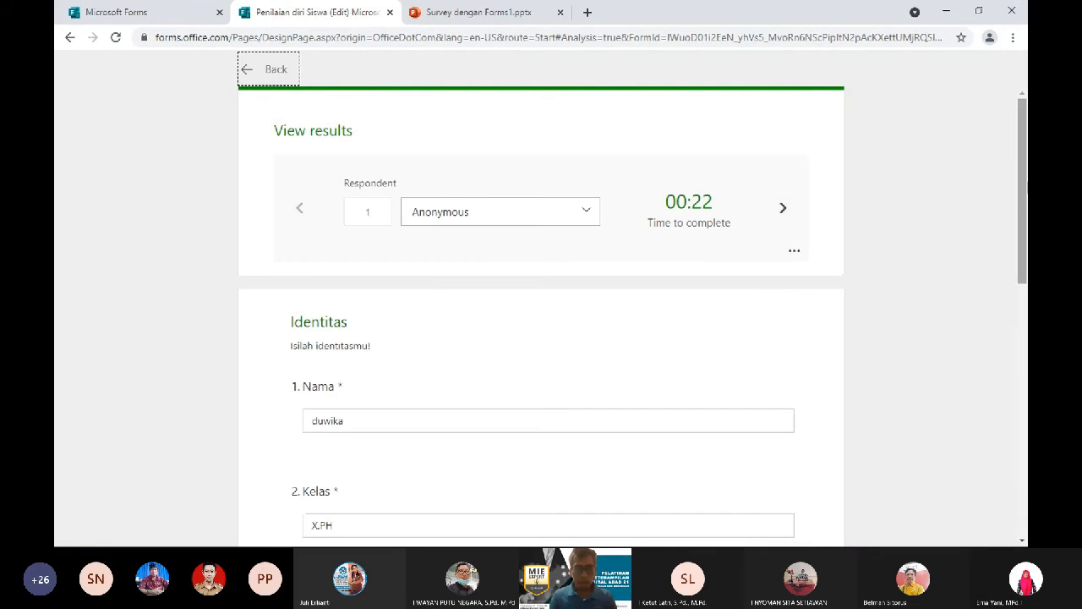
# Review the first respondent's identity details and answers to the Soal statements.
pyautogui.scroll(-3, 541, 321)
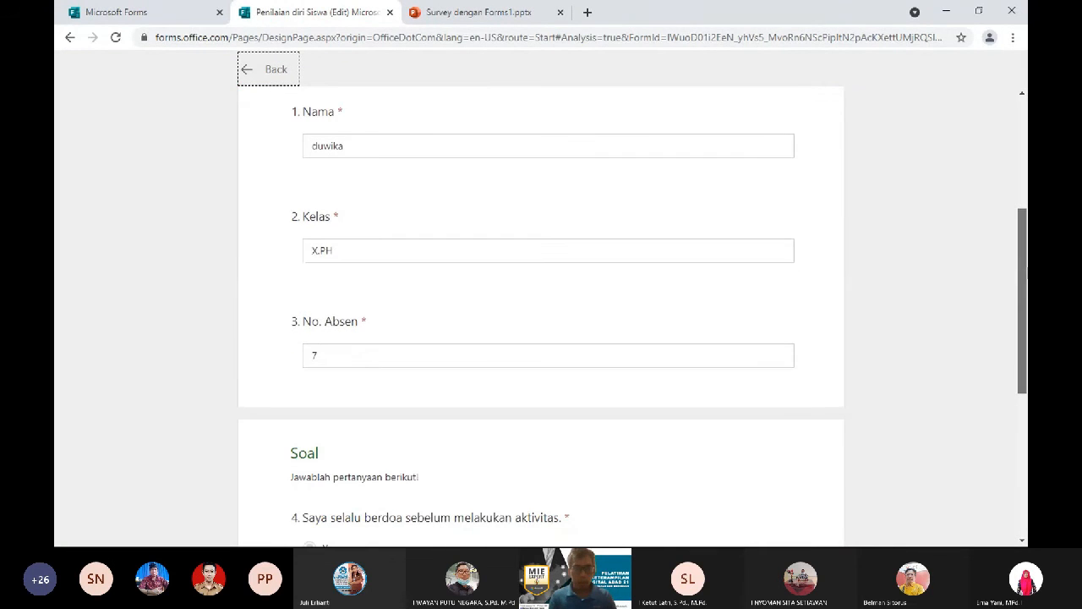
pyautogui.scroll(2, 541, 322)
pyautogui.scroll(-3, 541, 322)
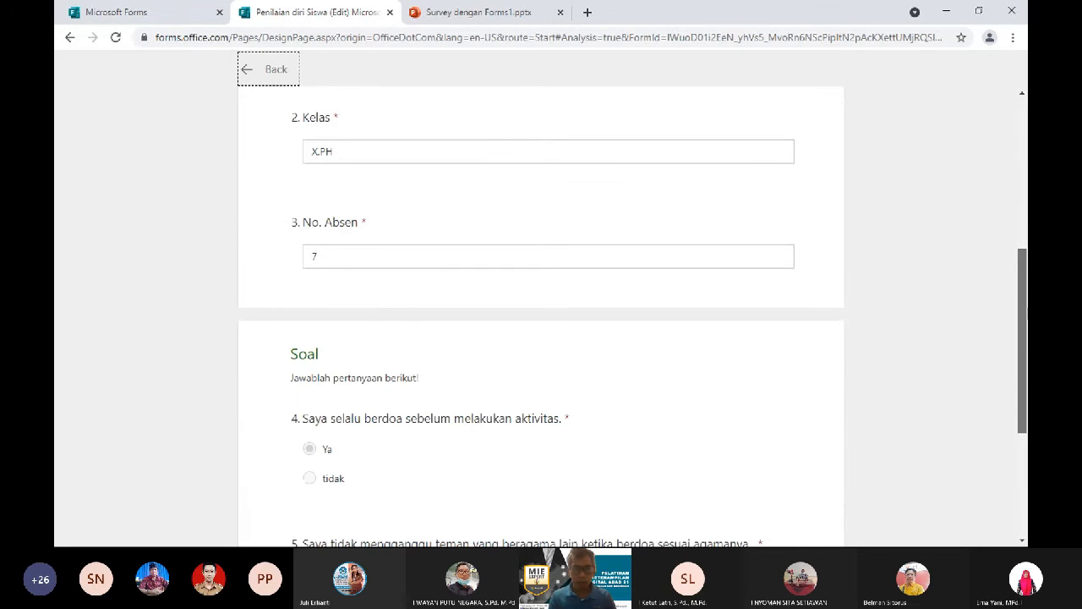
pyautogui.scroll(-3, 542, 322)
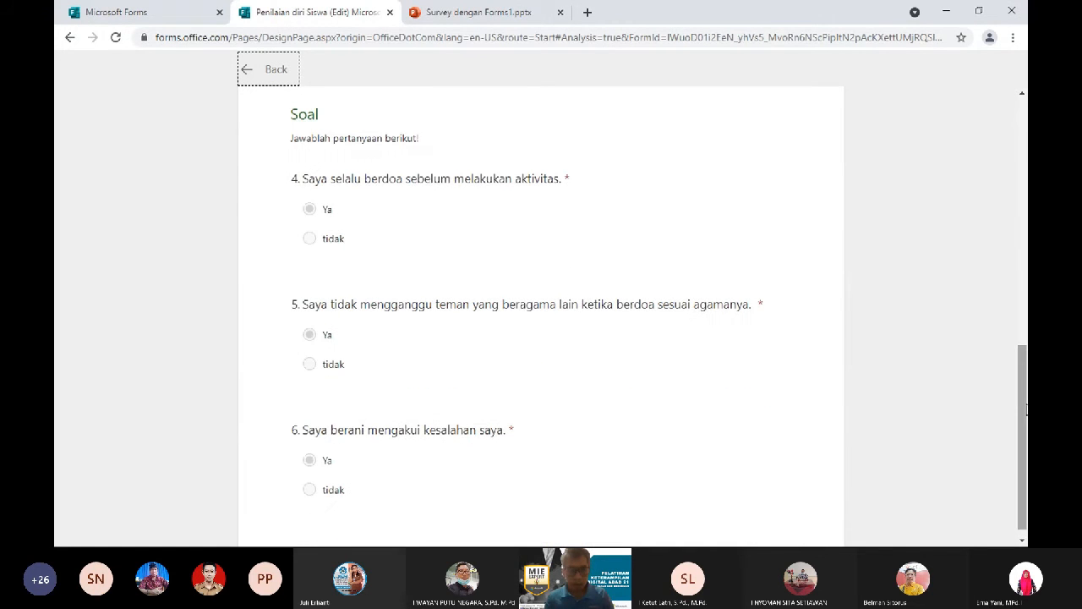
pyautogui.scroll(3, 541, 322)
pyautogui.scroll(4, 334, 234)
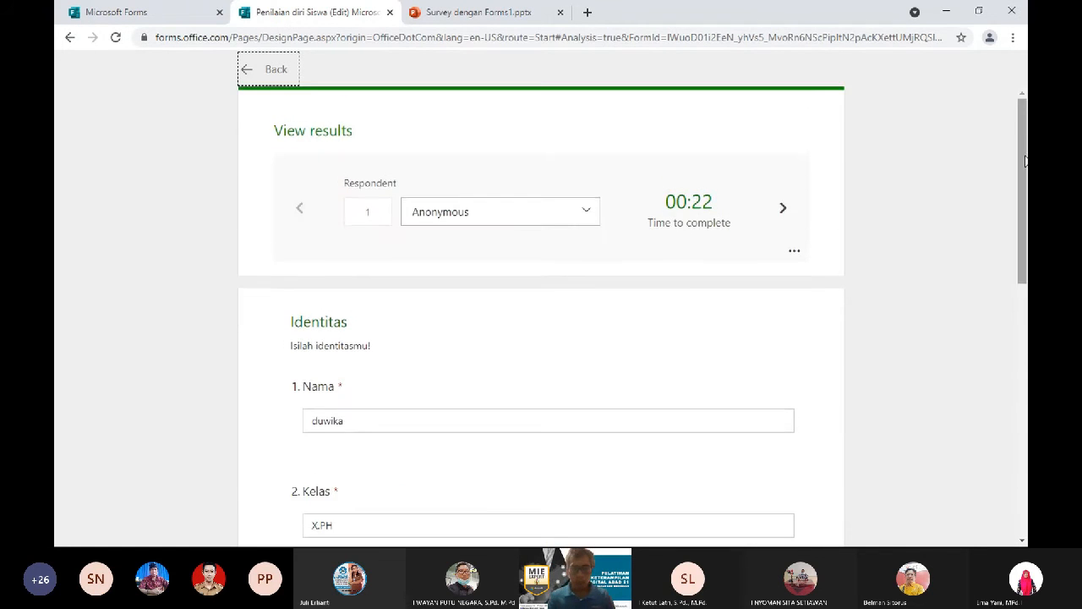
# Display Respondent 2's individual result, and advance to the following respondent.
pyautogui.click(599, 216)
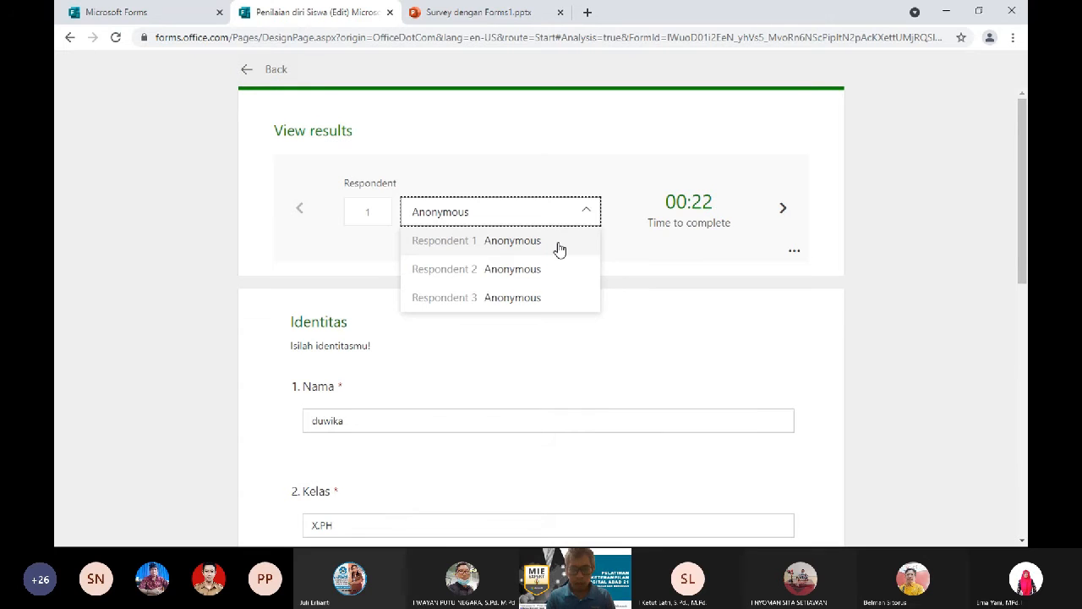
pyautogui.click(534, 274)
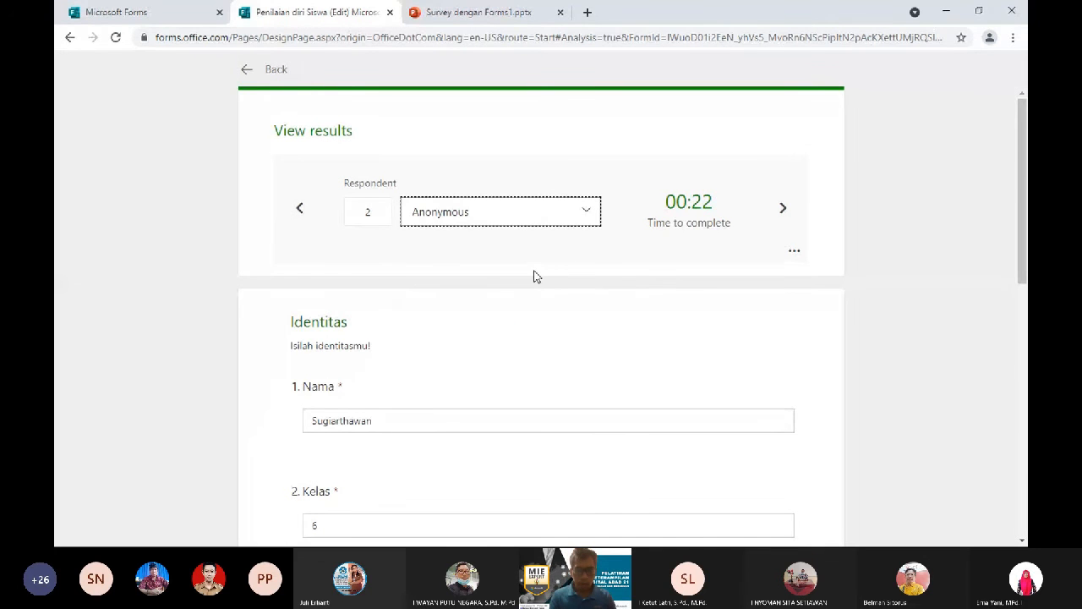
pyautogui.click(783, 210)
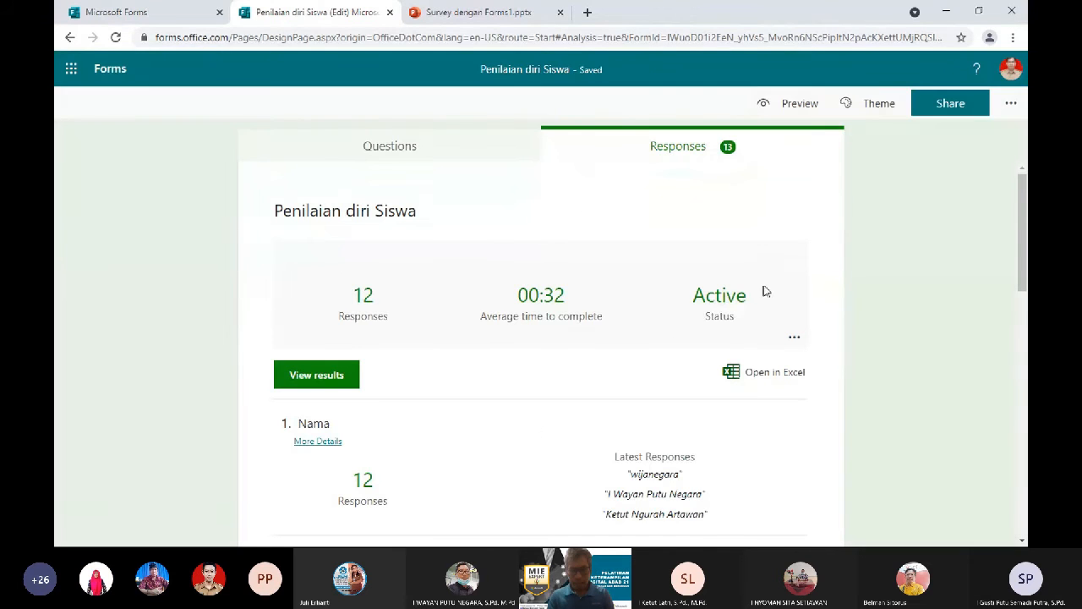
# Refresh the response summary, export the responses to an Excel workbook and show the downloaded file in its folder.
pyautogui.click(707, 150)
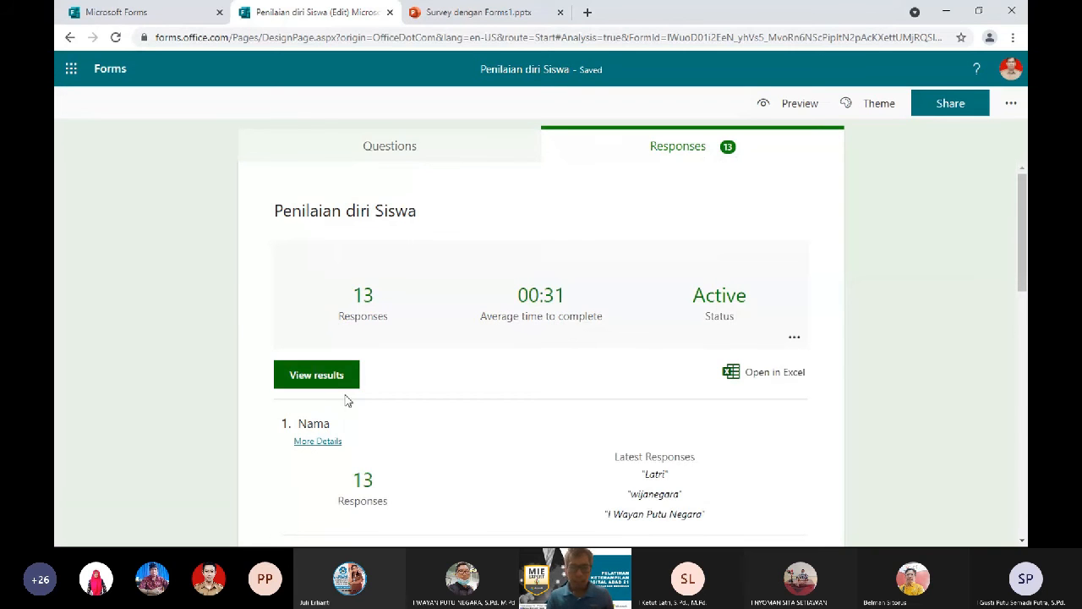
pyautogui.scroll(-1, 1023, 235)
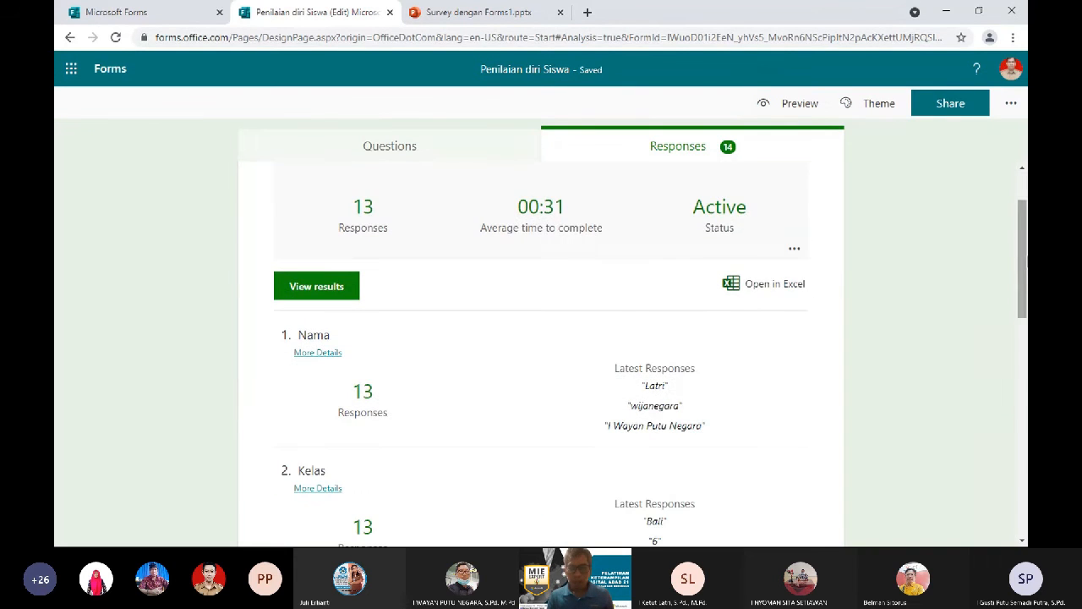
pyautogui.click(785, 293)
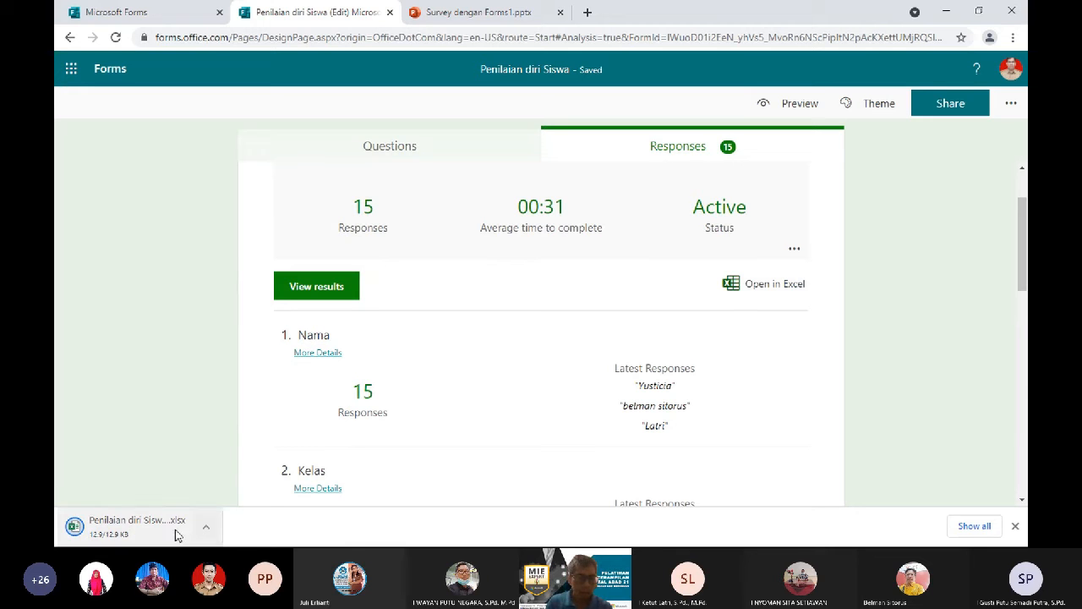
pyautogui.click(206, 528)
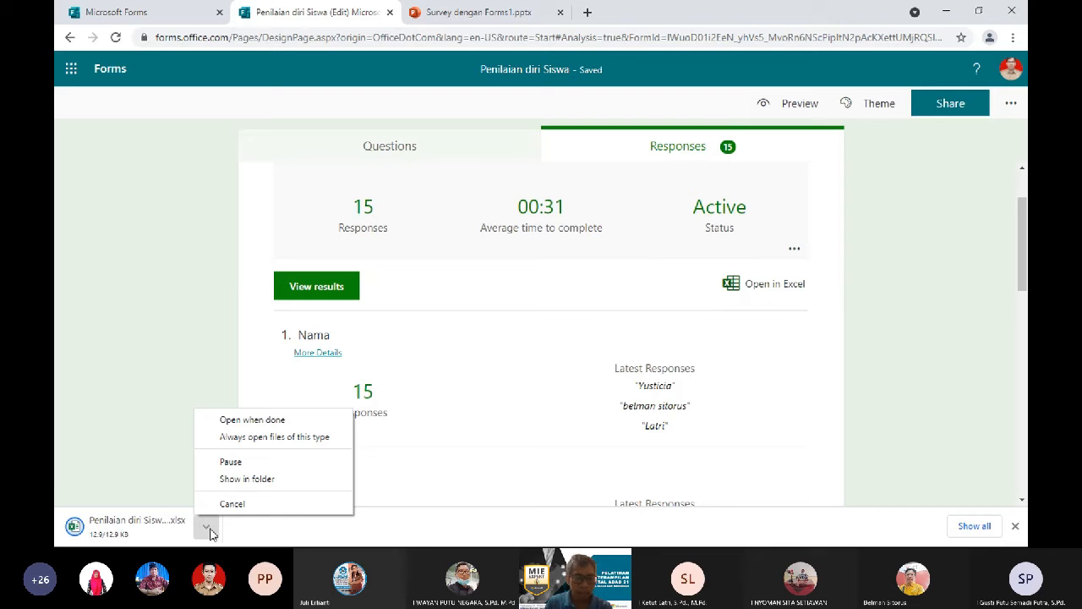
pyautogui.click(253, 479)
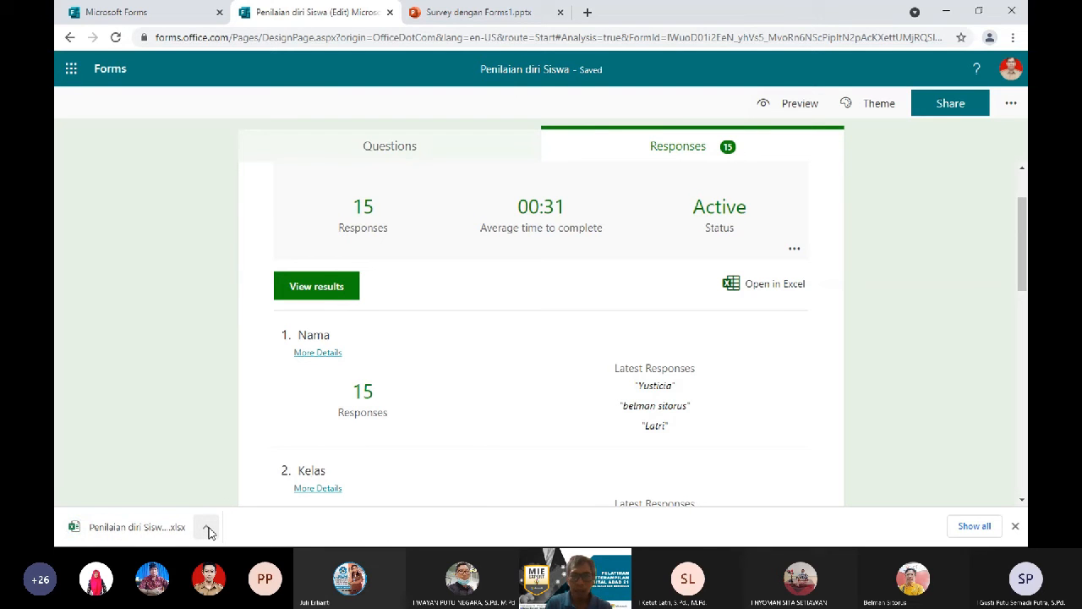
pyautogui.click(207, 527)
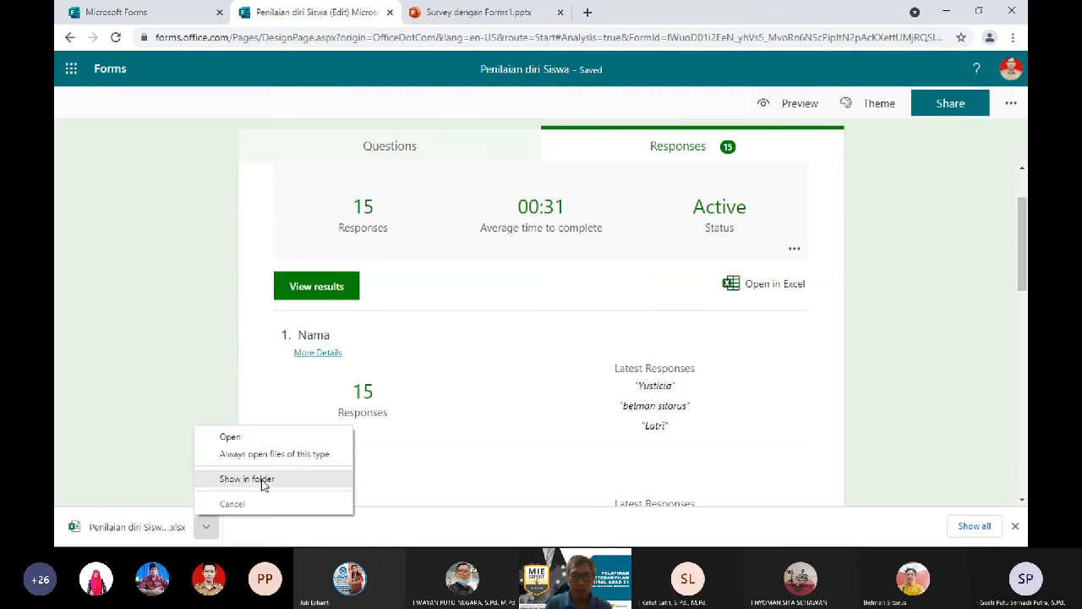
pyautogui.click(262, 479)
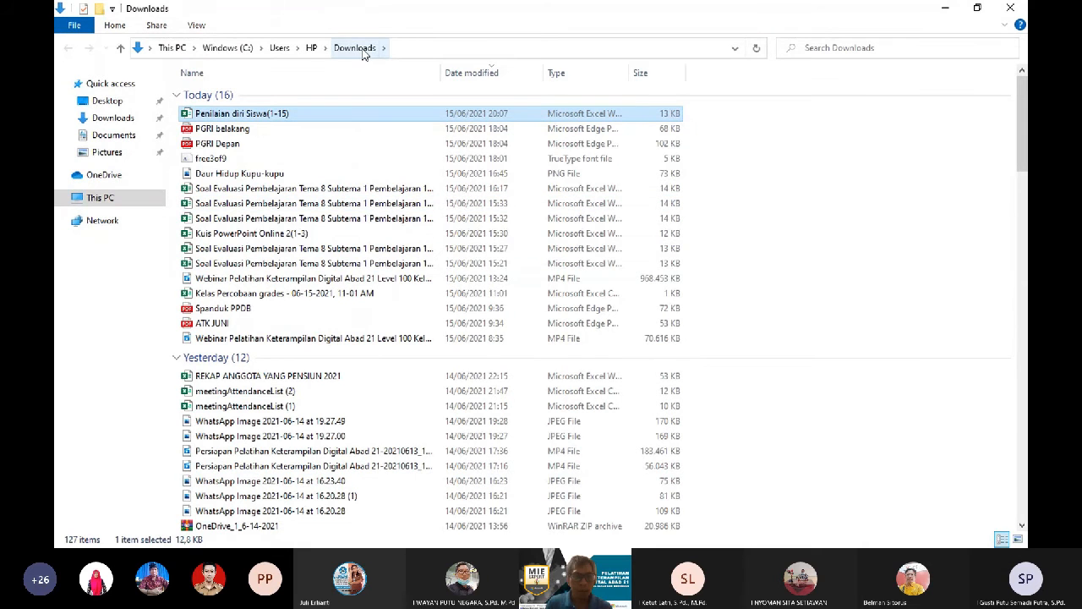
# Open the downloaded workbook "Penilaian diri Siswa(1-15)" in Excel and enable editing.
pyautogui.doubleClick(256, 118)
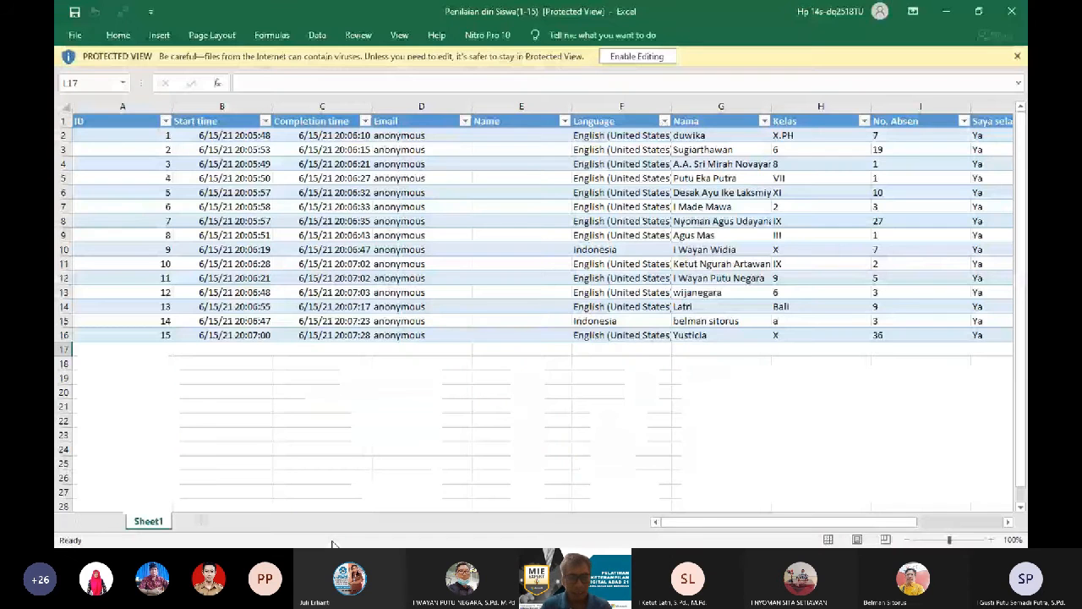
pyautogui.click(630, 57)
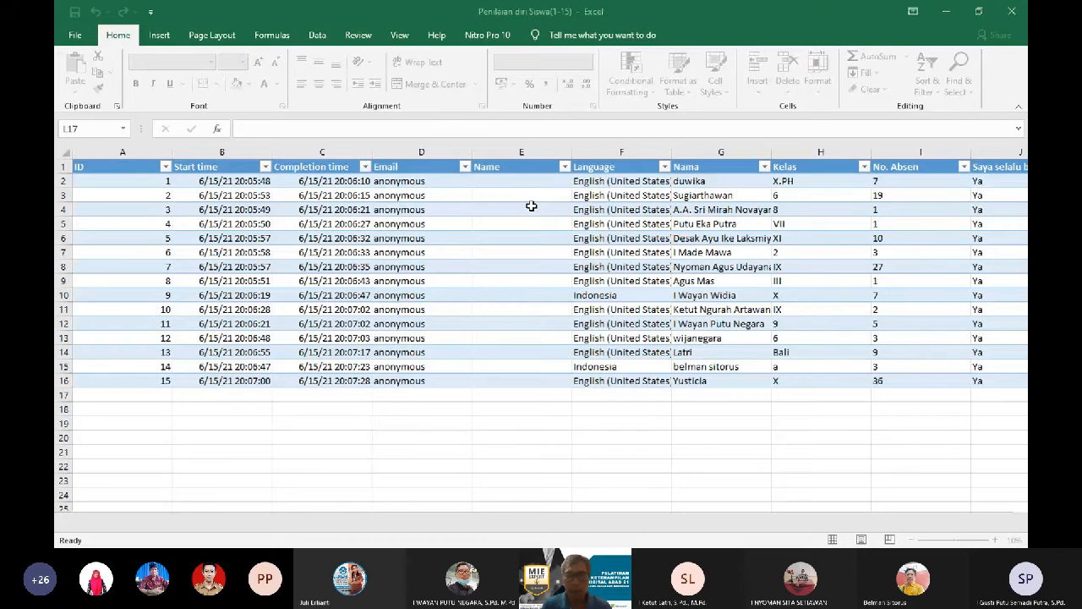
pyautogui.click(531, 206)
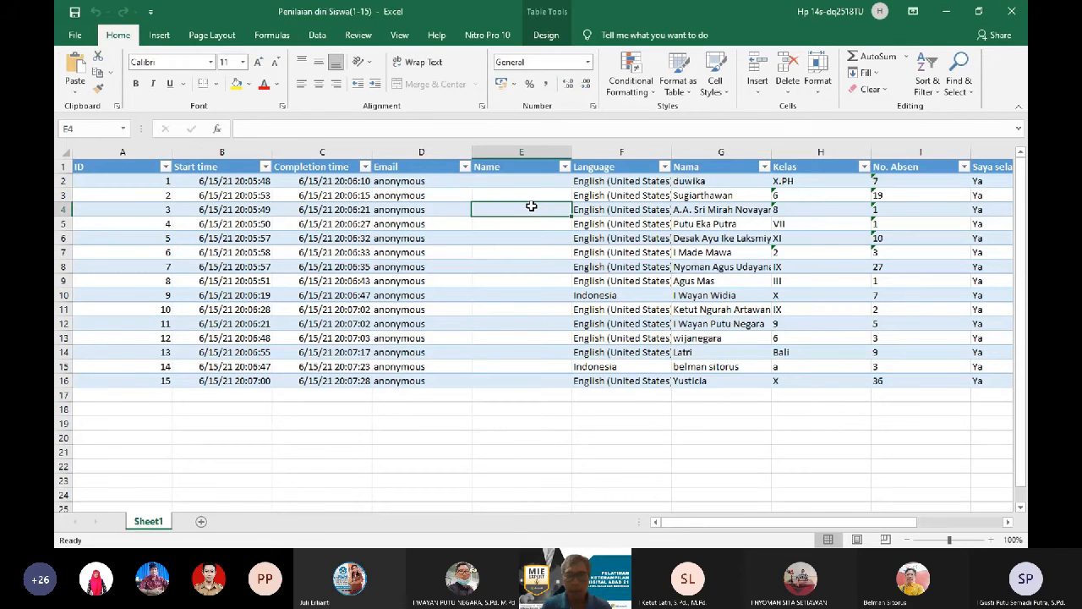
# Examine the exported response table across all columns, from the ID to the answers to the last statement.
pyautogui.press('Right')
pyautogui.press('Right')
pyautogui.press('Right')
pyautogui.press('Right')
pyautogui.press('Right')
pyautogui.press('Right')
pyautogui.press('Right')
pyautogui.press('Right')
pyautogui.press('Right')
pyautogui.press('Left')
pyautogui.press('Left')
pyautogui.press('Left')
pyautogui.press('Left')
pyautogui.press('Left')
pyautogui.press('Left')
pyautogui.press('Left')
pyautogui.press('Left')
pyautogui.press('Left')
pyautogui.press('Left')
pyautogui.press('Left')
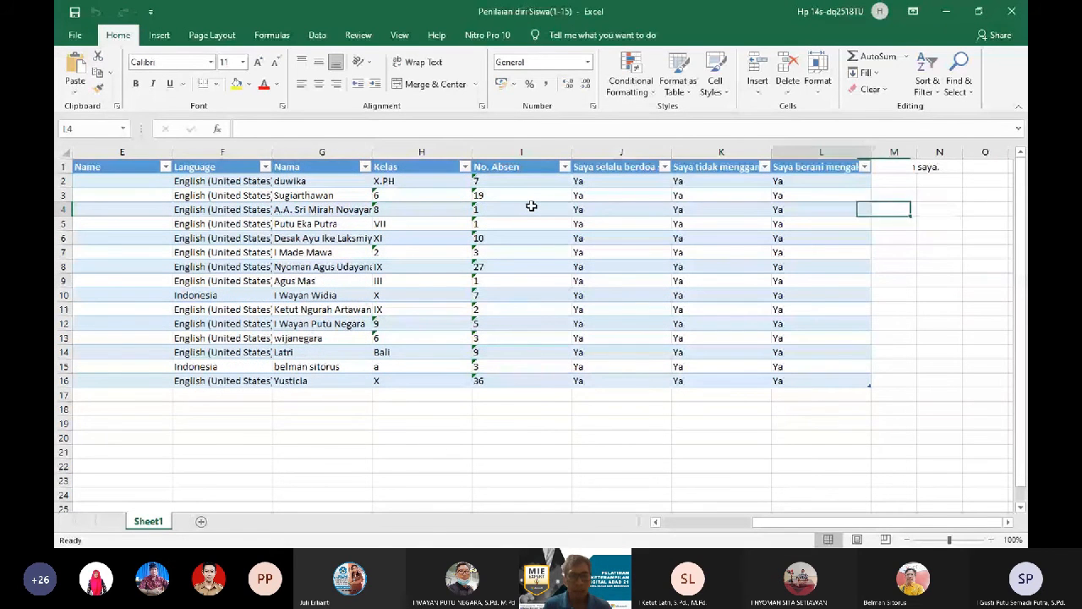
pyautogui.press('Left')
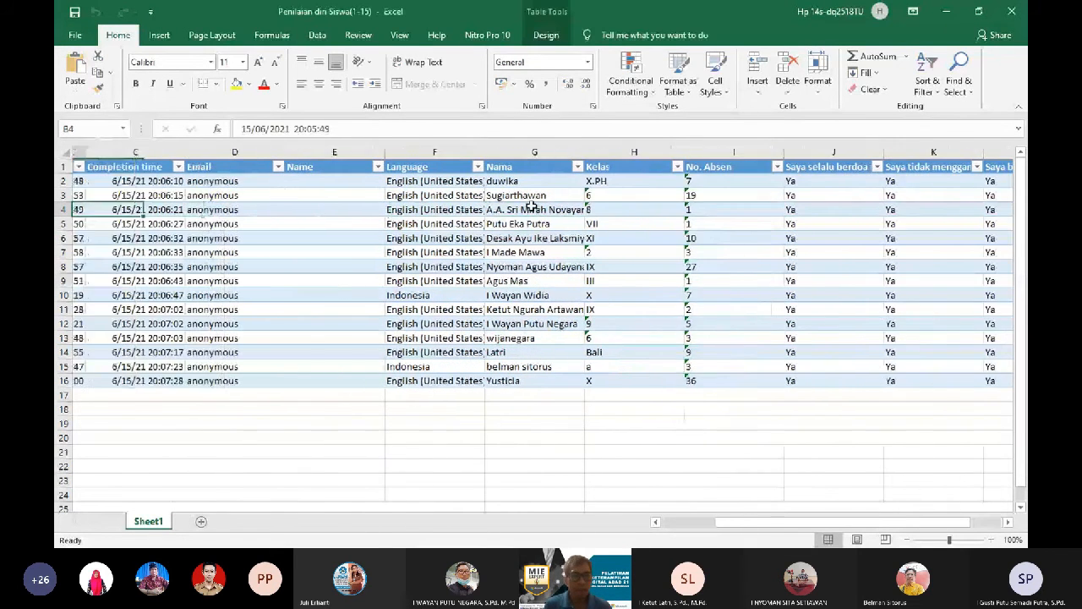
pyautogui.press('Left')
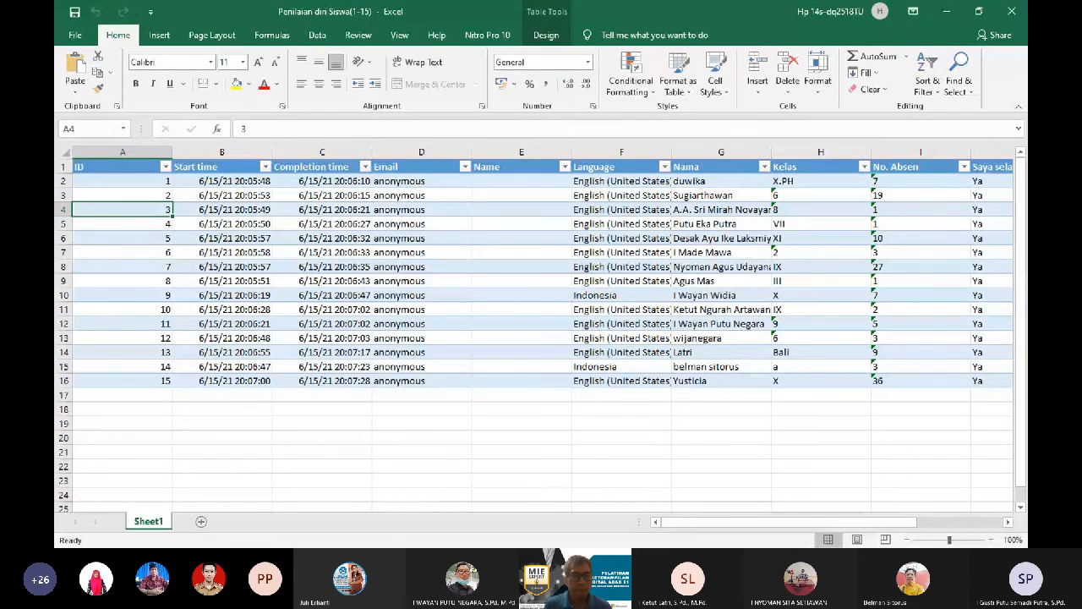
# Switch back to Forms in the browser and open the form's settings.
pyautogui.hotkey('alt', 'Tab')
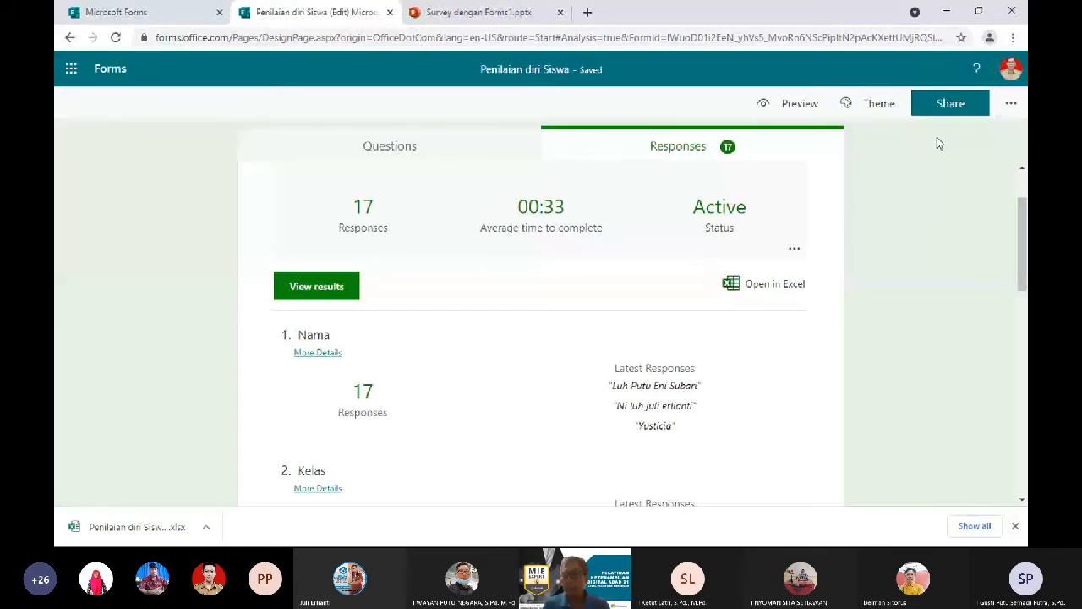
pyautogui.click(1010, 107)
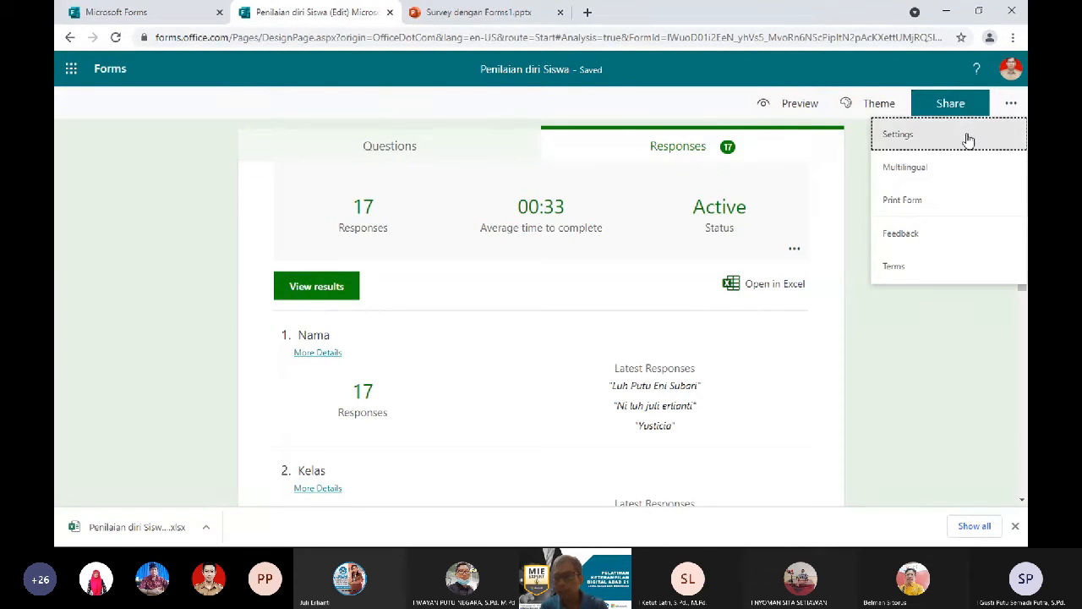
pyautogui.click(920, 143)
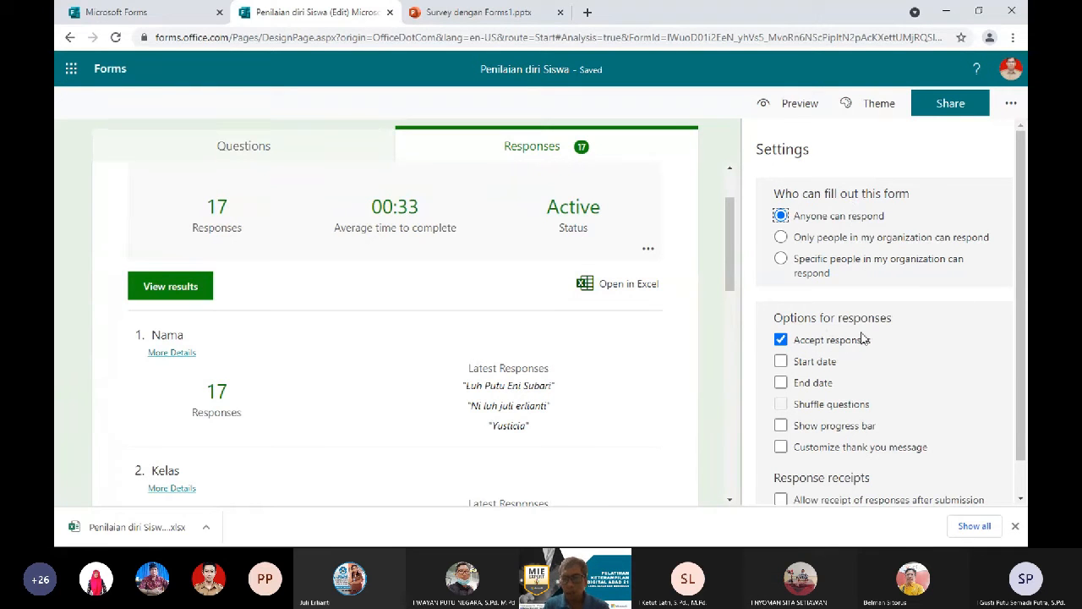
# Turn off the Accept responses option and turn it back on.
pyautogui.click(783, 343)
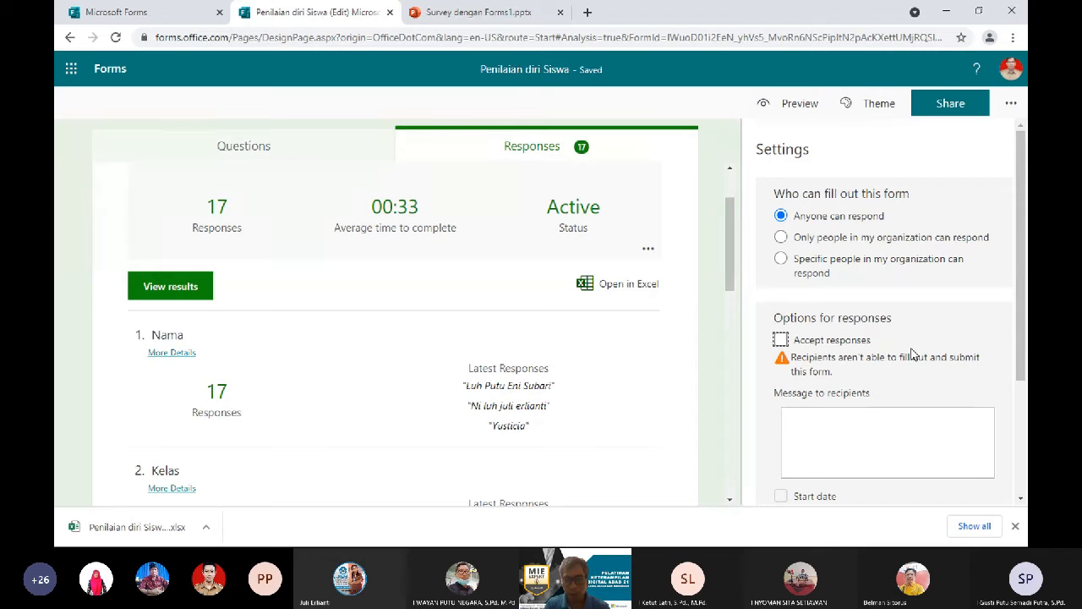
pyautogui.click(780, 340)
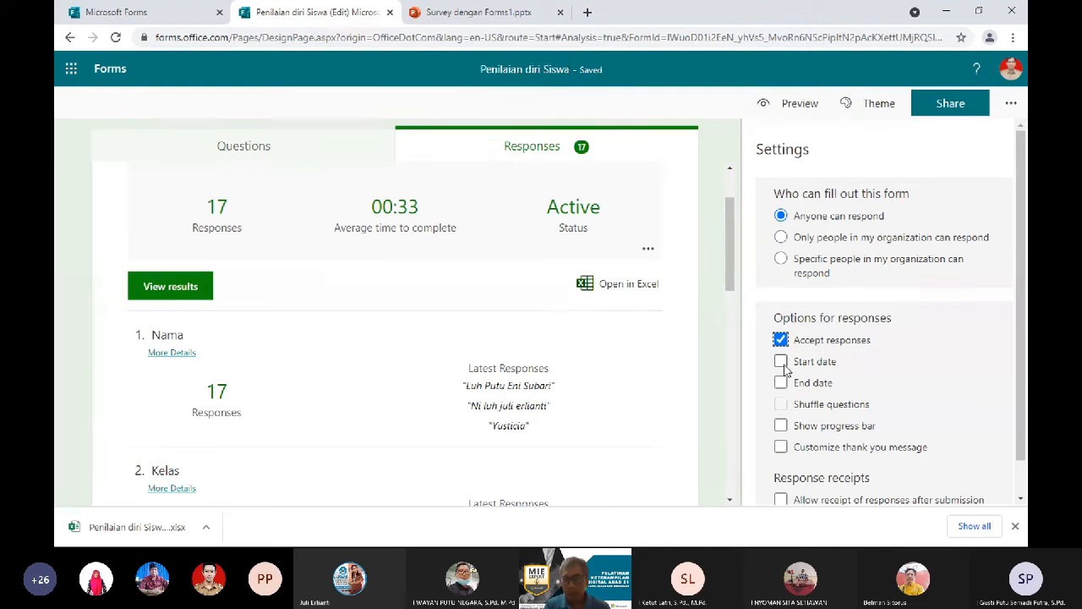
# Try the Start date and End date options for responses, clearing each one again, and close the settings.
pyautogui.click(781, 362)
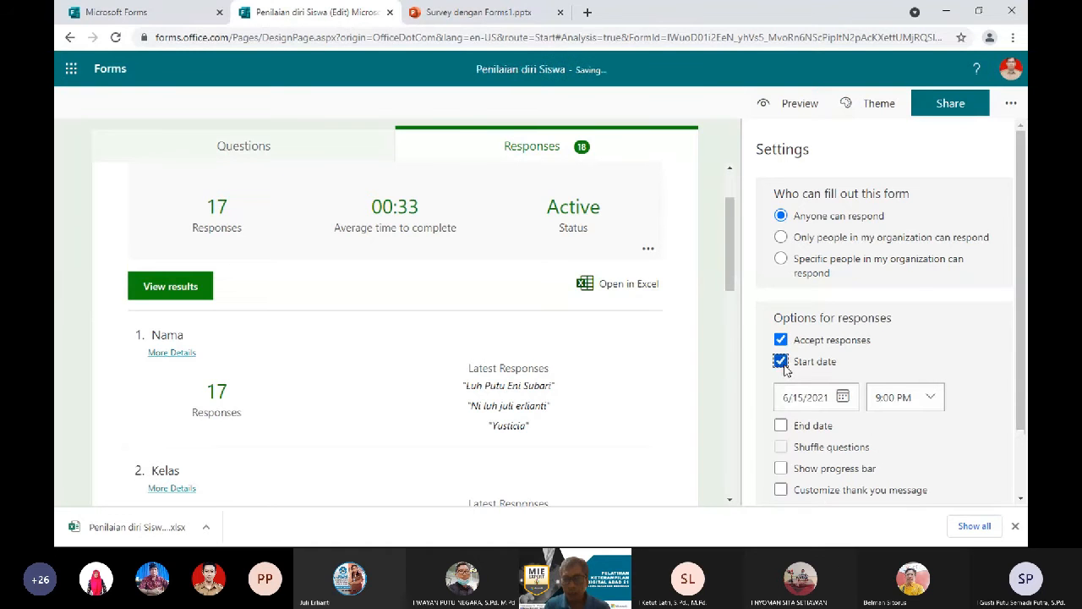
pyautogui.click(812, 399)
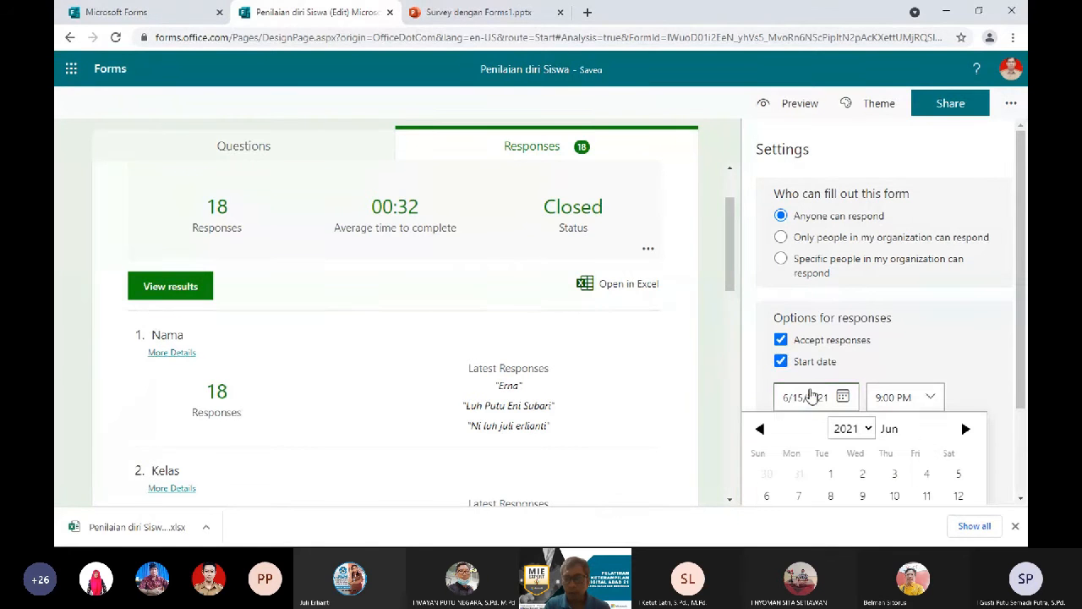
pyautogui.click(780, 362)
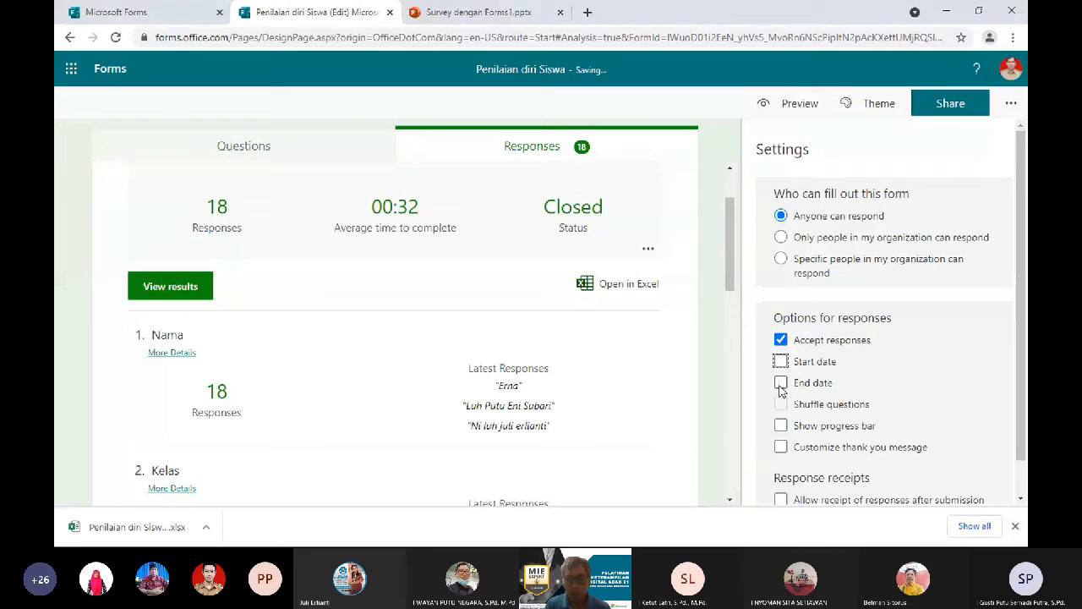
pyautogui.click(781, 385)
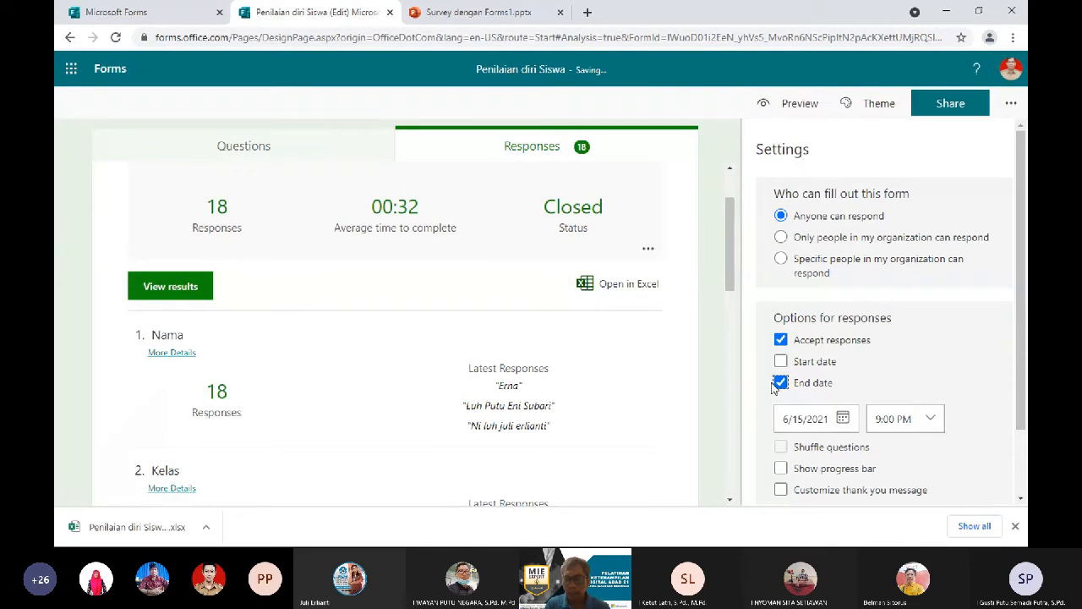
pyautogui.click(781, 383)
pyautogui.moveTo(1027, 369); pyautogui.dragTo(987, 361)
# Reopen the form's settings and enable Show progress bar.
pyautogui.click(1014, 109)
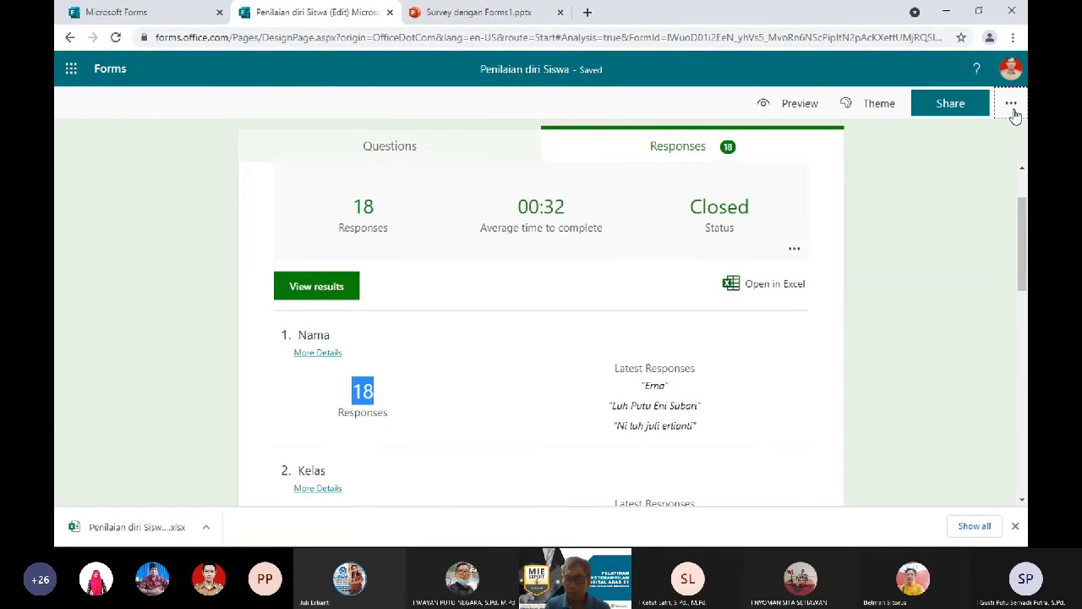
pyautogui.click(967, 138)
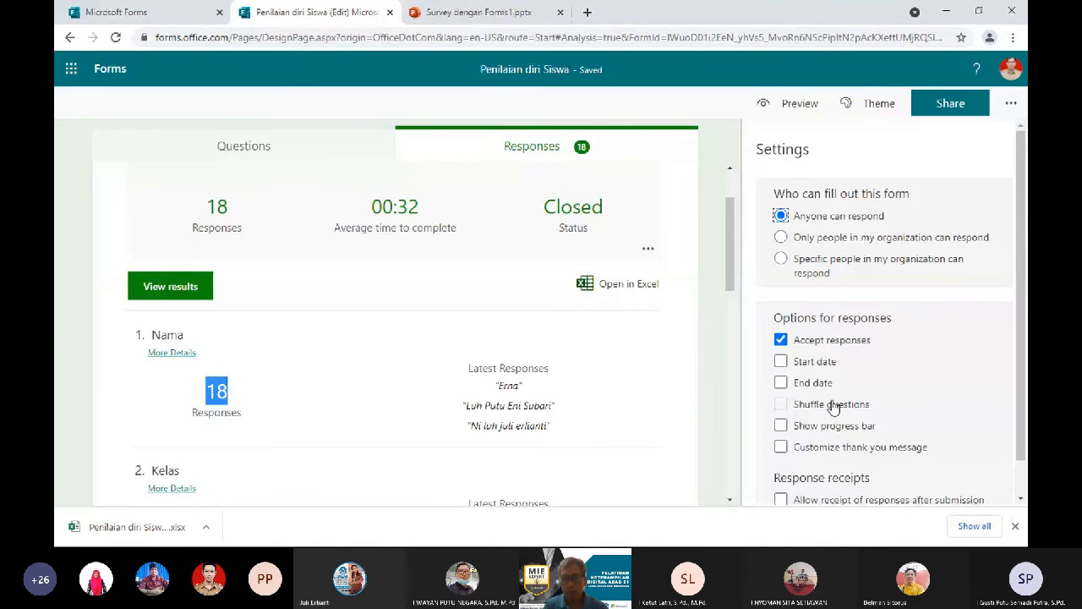
pyautogui.click(781, 426)
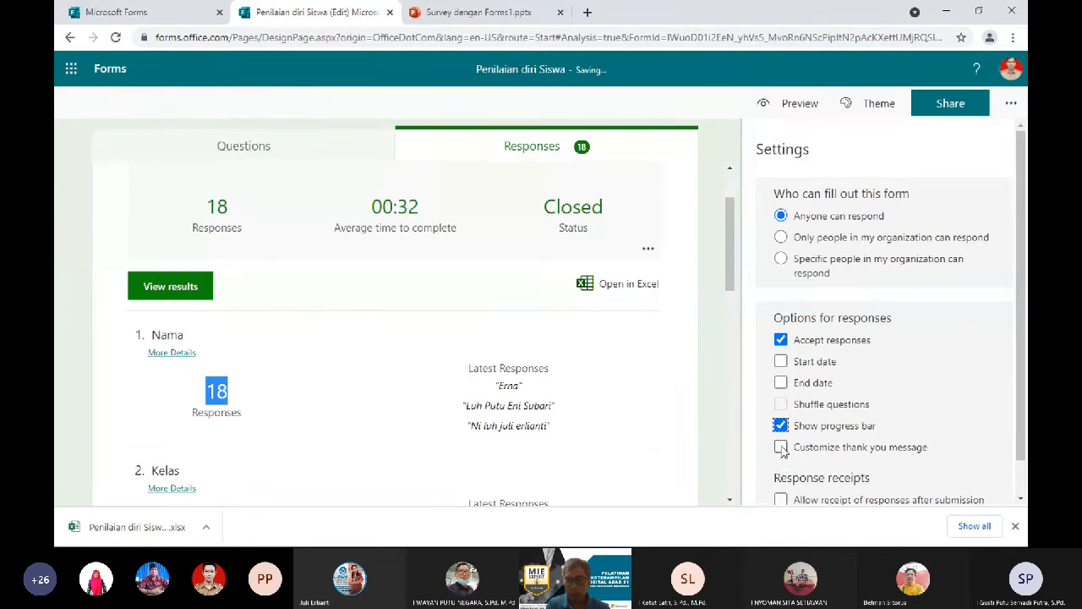
# Enable Customize thank you message and set the message to "Terima kasih sudah mengirim data.".
pyautogui.click(781, 447)
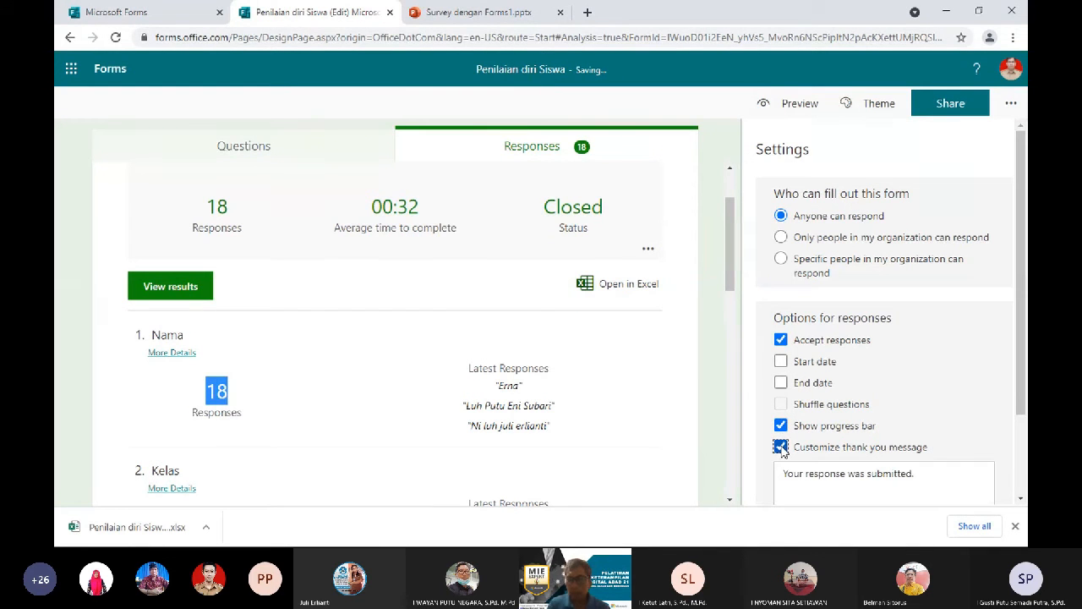
pyautogui.scroll(-1, 1026, 362)
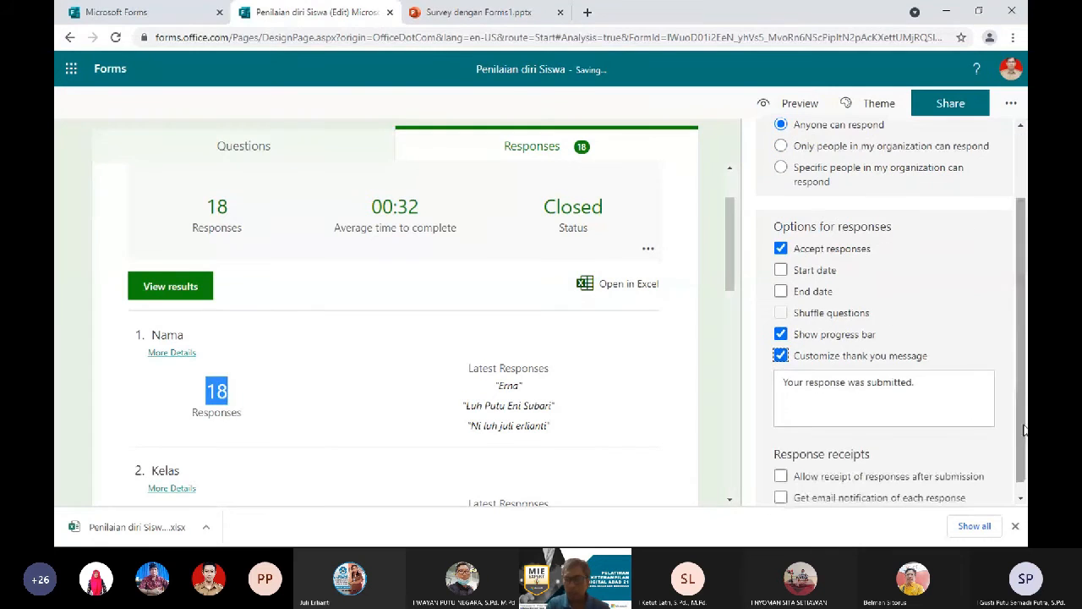
pyautogui.tripleClick(881, 403)
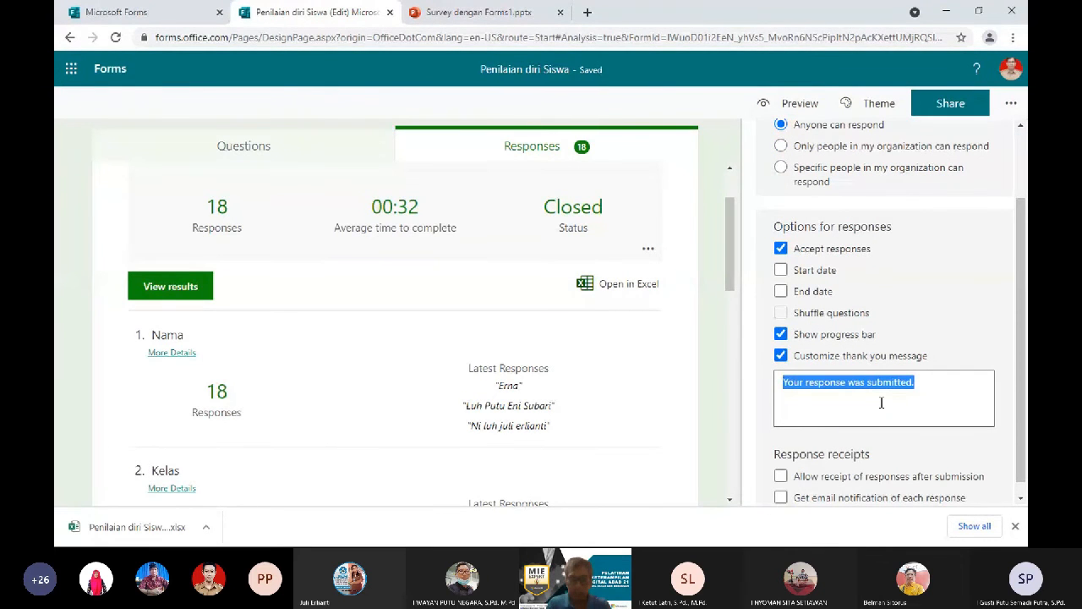
pyautogui.write('Terima kasih')
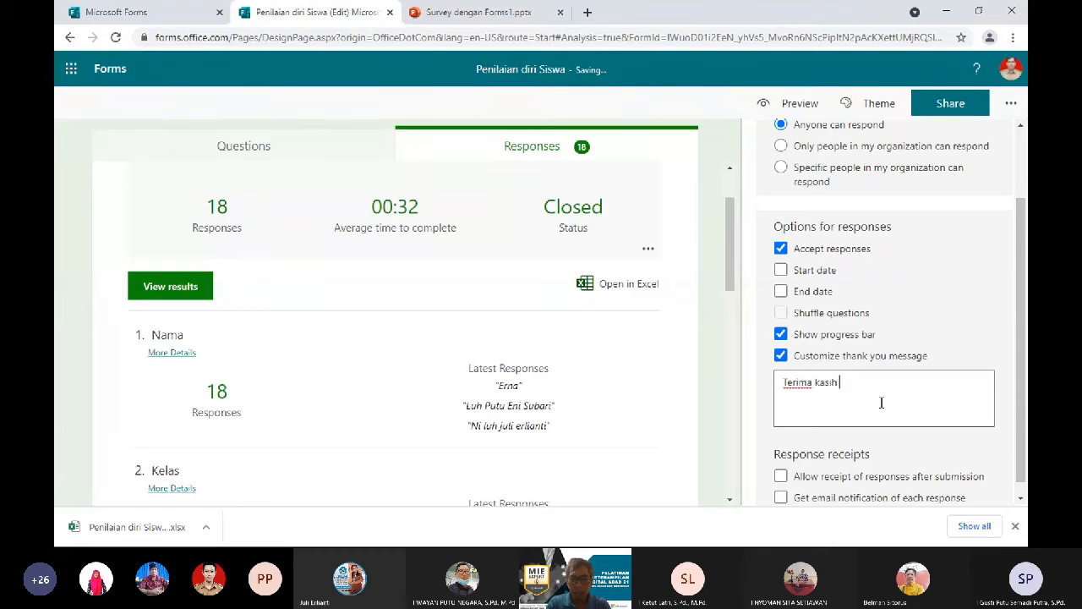
pyautogui.write(' sudah mengirimdata')
pyautogui.press('BackSpace')
pyautogui.press('BackSpace')
pyautogui.press('BackSpace')
pyautogui.press('BackSpace')
pyautogui.write('data.')
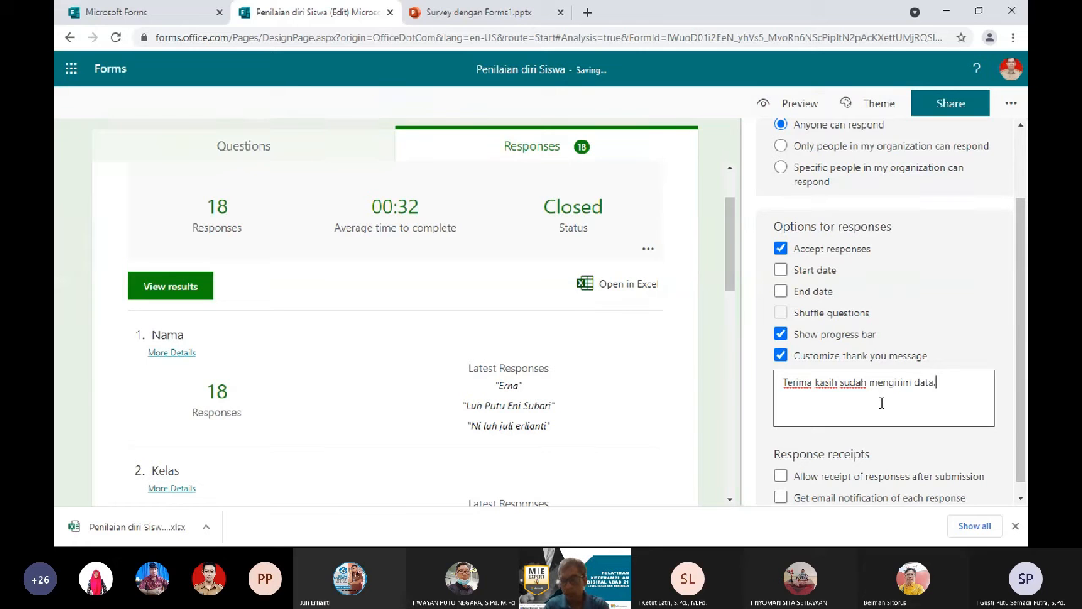
# Enable Allow receipt of responses after submission, dismiss the downloads bar and close the form's settings.
pyautogui.moveTo(1023, 400); pyautogui.dragTo(1026, 430)
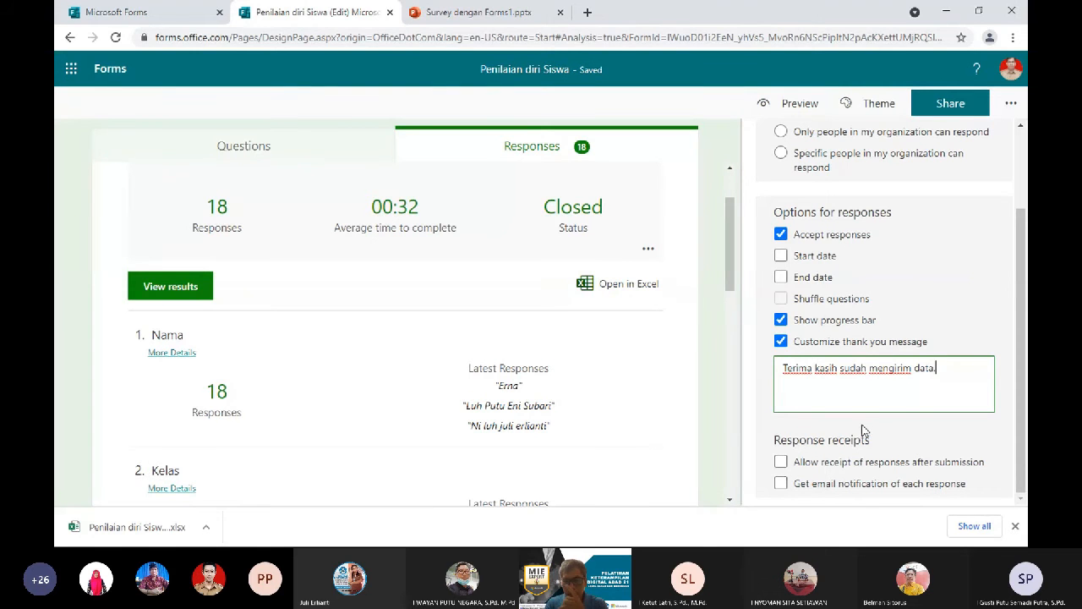
pyautogui.click(778, 463)
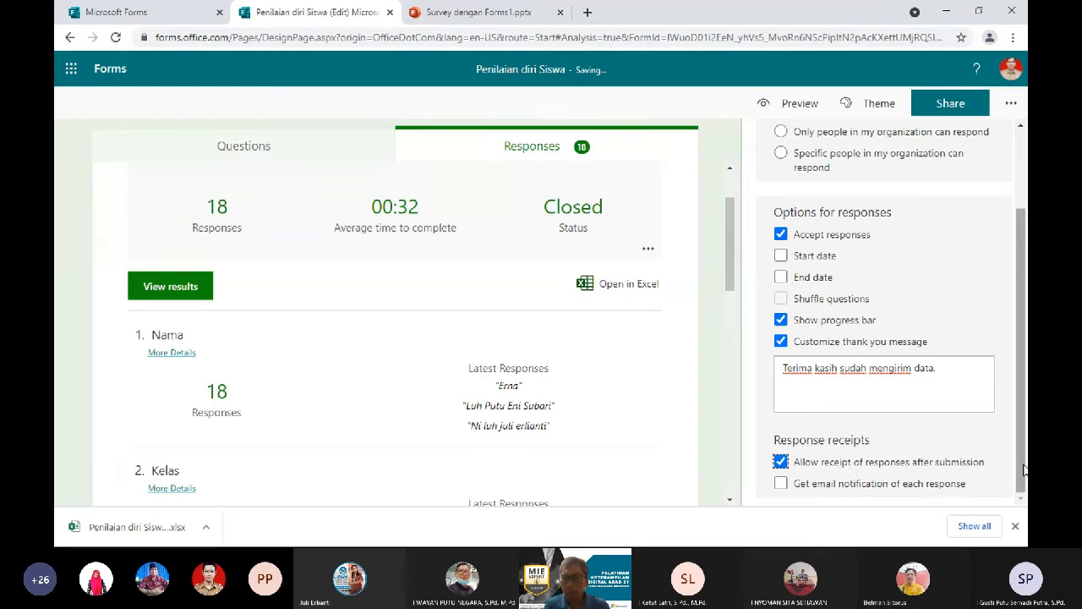
pyautogui.click(1016, 526)
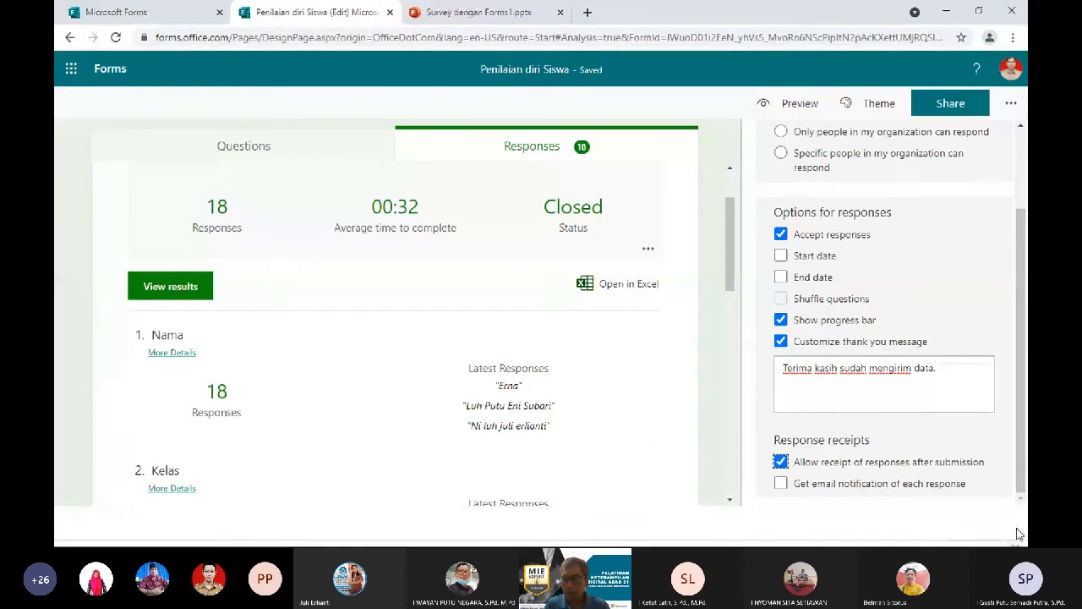
pyautogui.moveTo(1026, 436); pyautogui.dragTo(1024, 347)
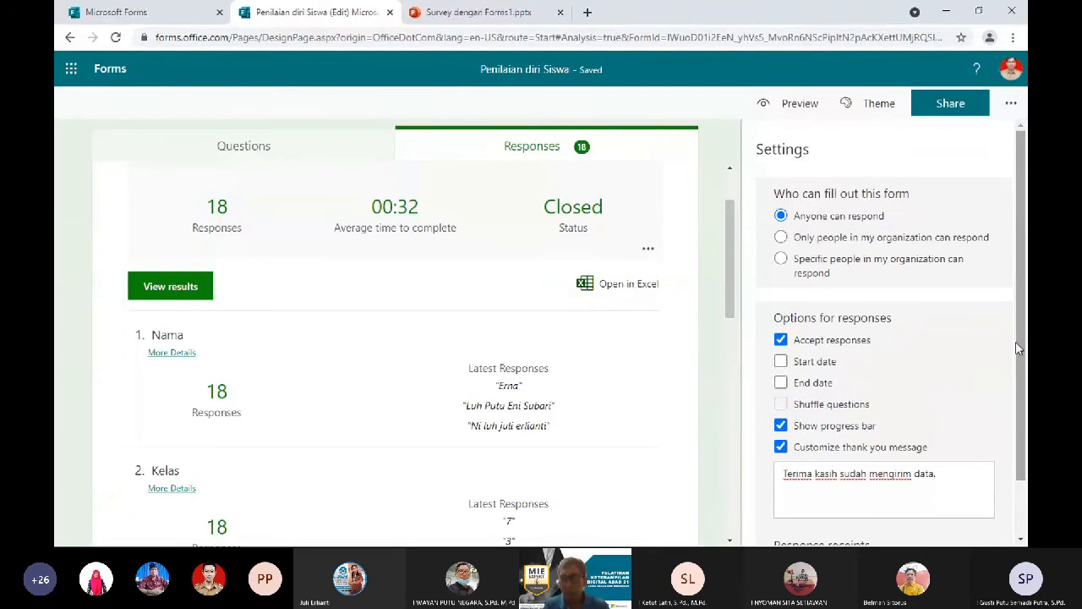
pyautogui.click(1009, 102)
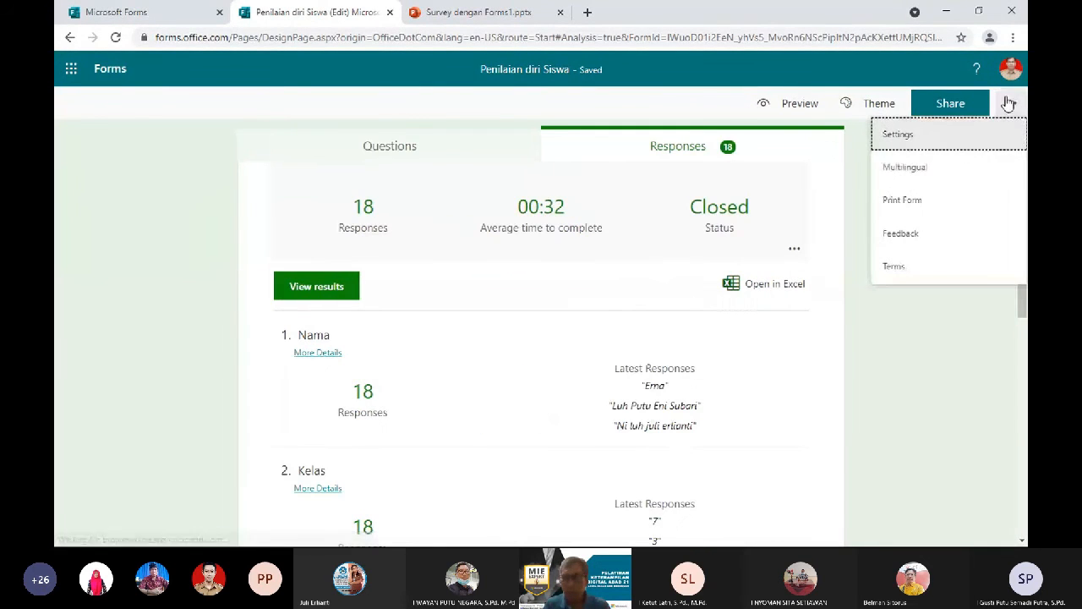
pyautogui.click(895, 330)
# Switch from the responses to the form's questions and look through the Identitas and Soal sections.
pyautogui.click(392, 151)
pyautogui.click(674, 146)
pyautogui.click(383, 161)
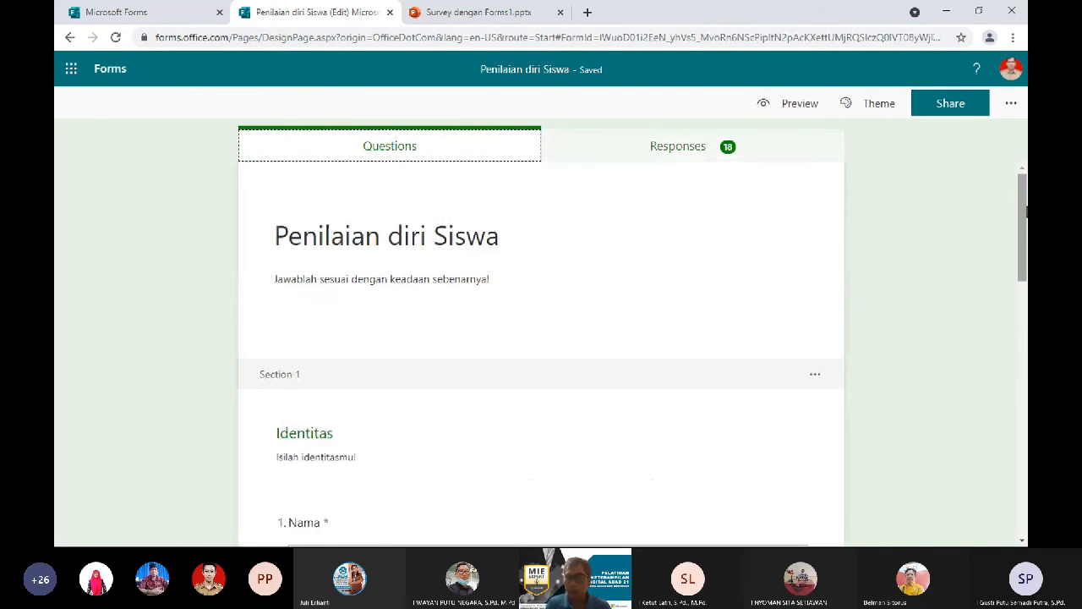
pyautogui.scroll(-4, 872, 303)
pyautogui.moveTo(1023, 305); pyautogui.dragTo(1026, 243)
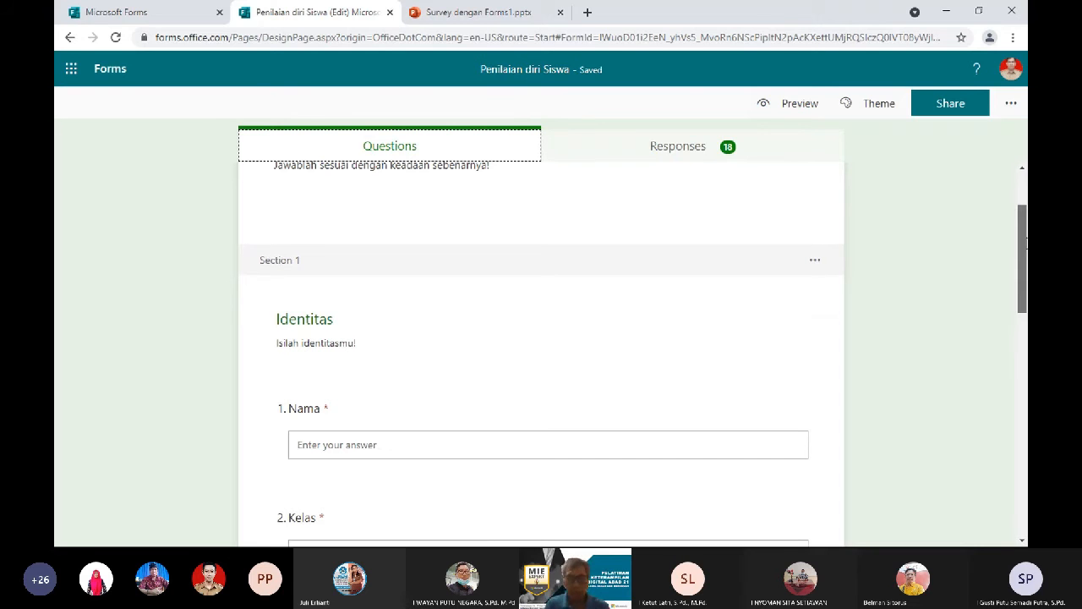
pyautogui.scroll(-5, 804, 318)
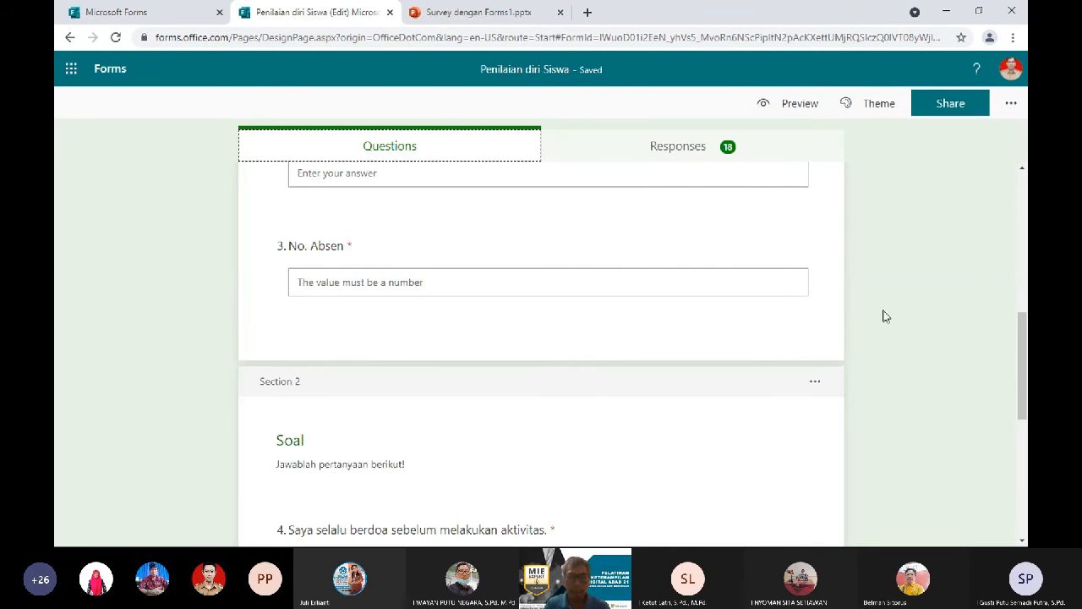
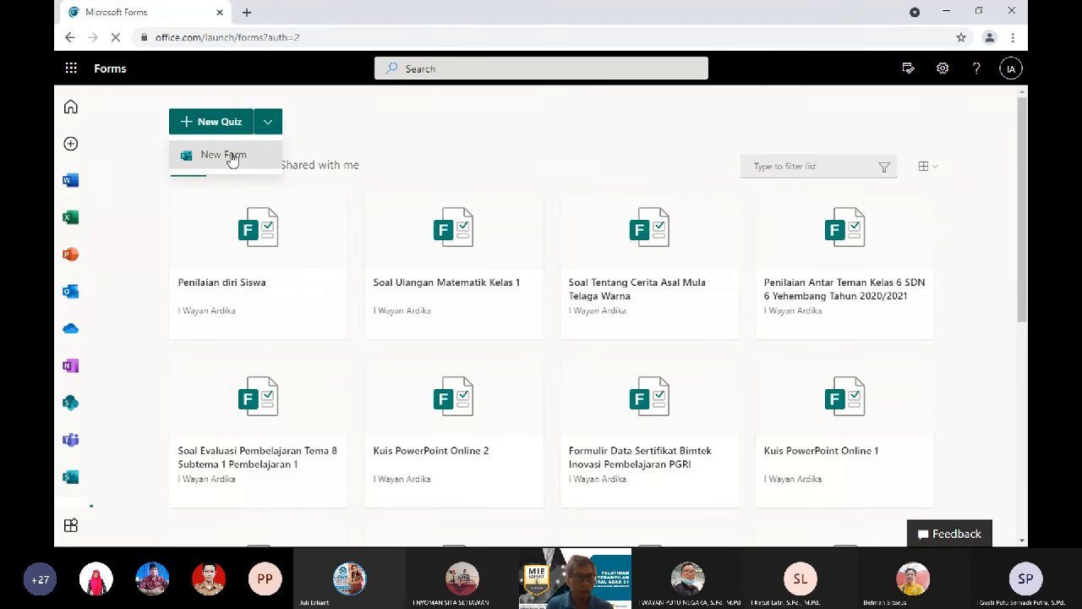
# Create a new quiz and shrink the browser window so it sits beside the Word document with the questions.
pyautogui.click(269, 128)
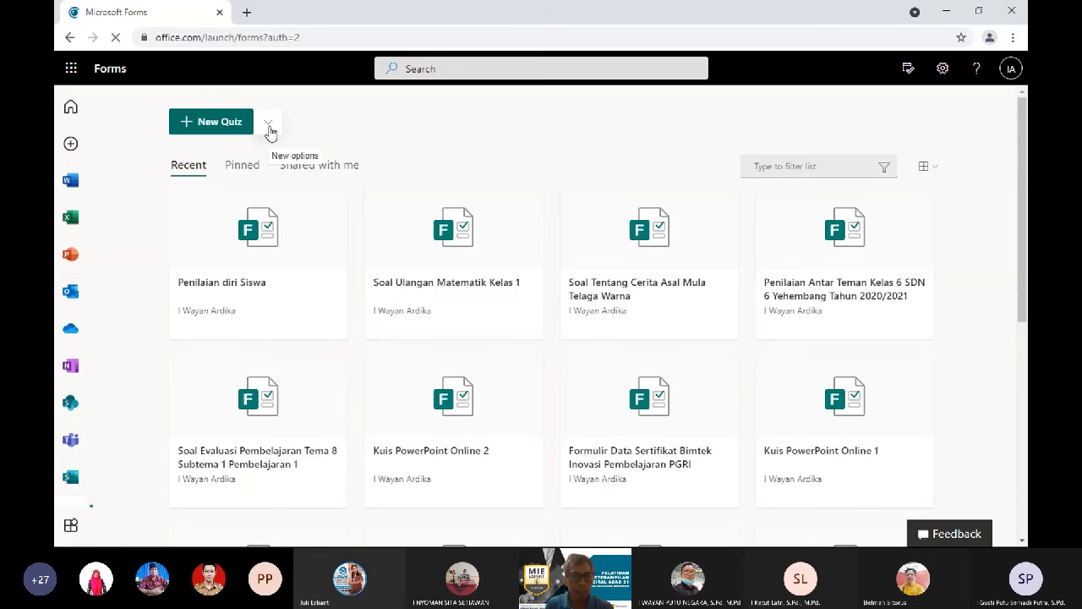
pyautogui.click(269, 128)
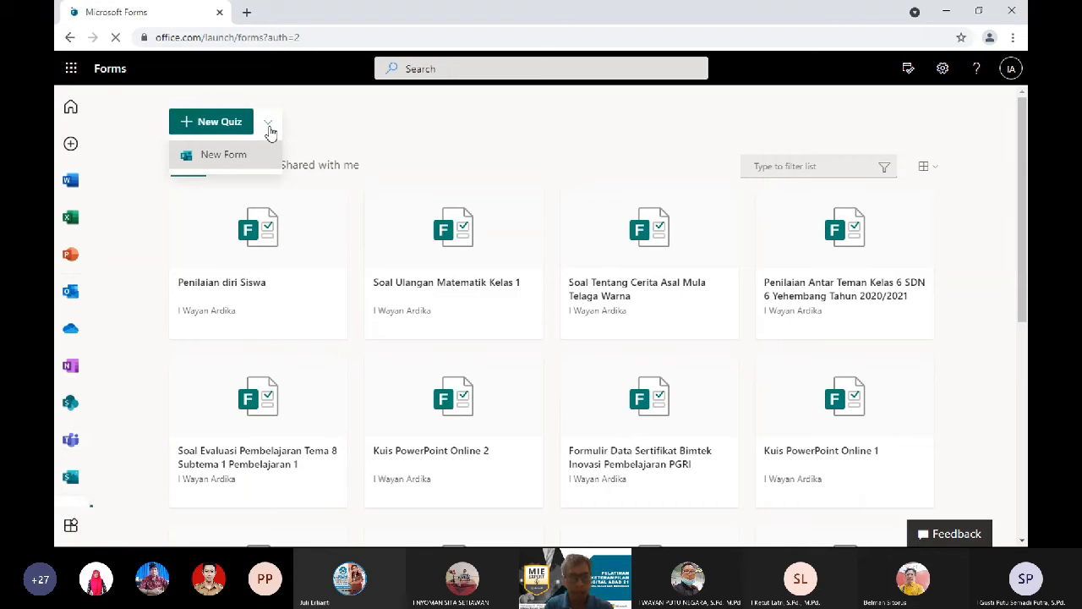
pyautogui.click(216, 123)
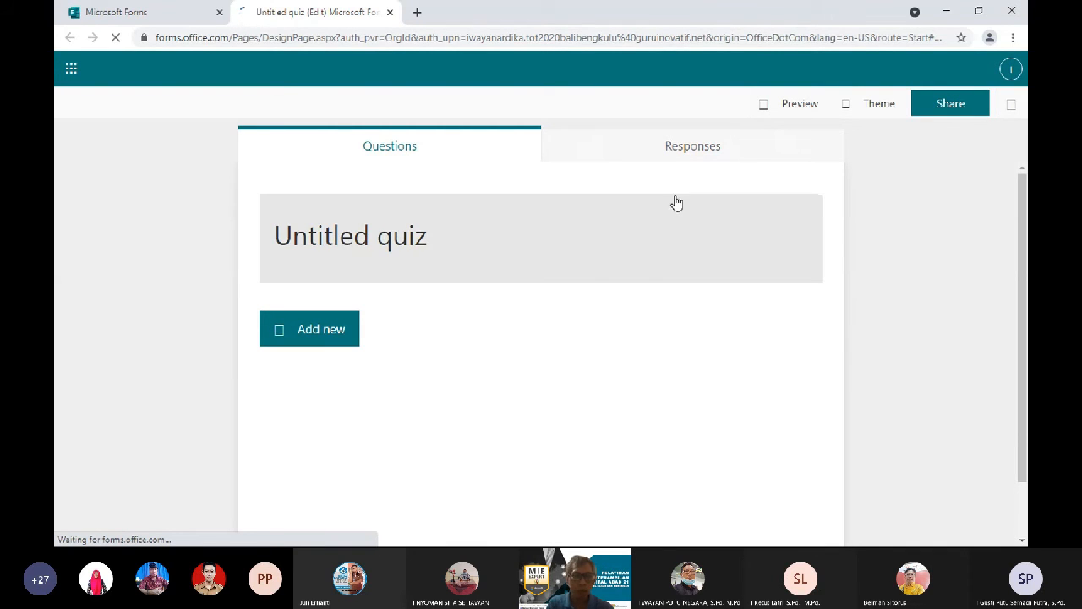
pyautogui.click(979, 11)
pyautogui.press('Down')
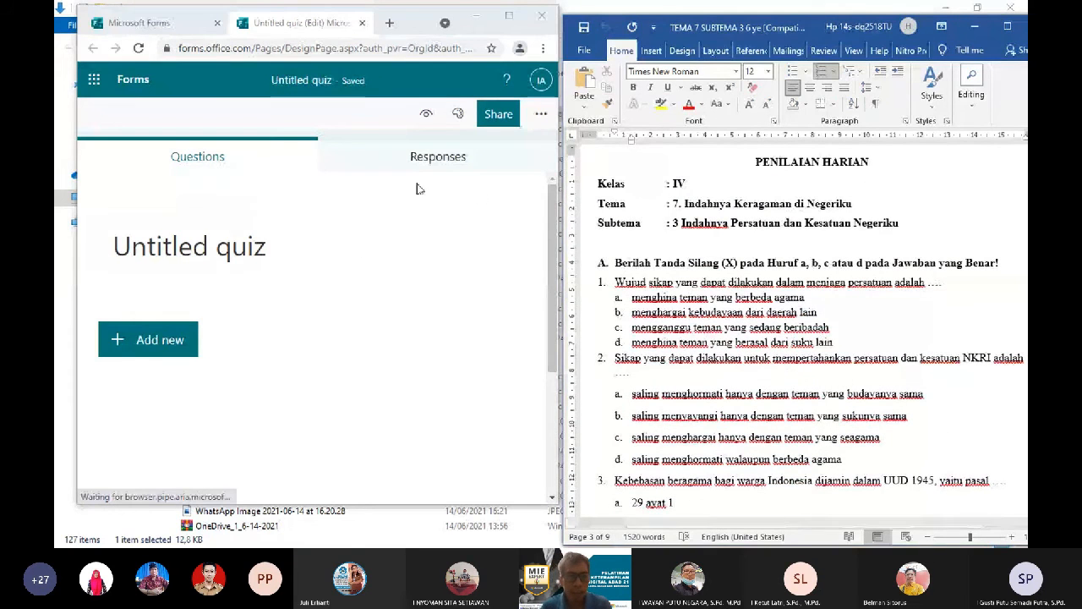
# Replace the quiz's default title with "Soal Tema 7".
pyautogui.click(217, 264)
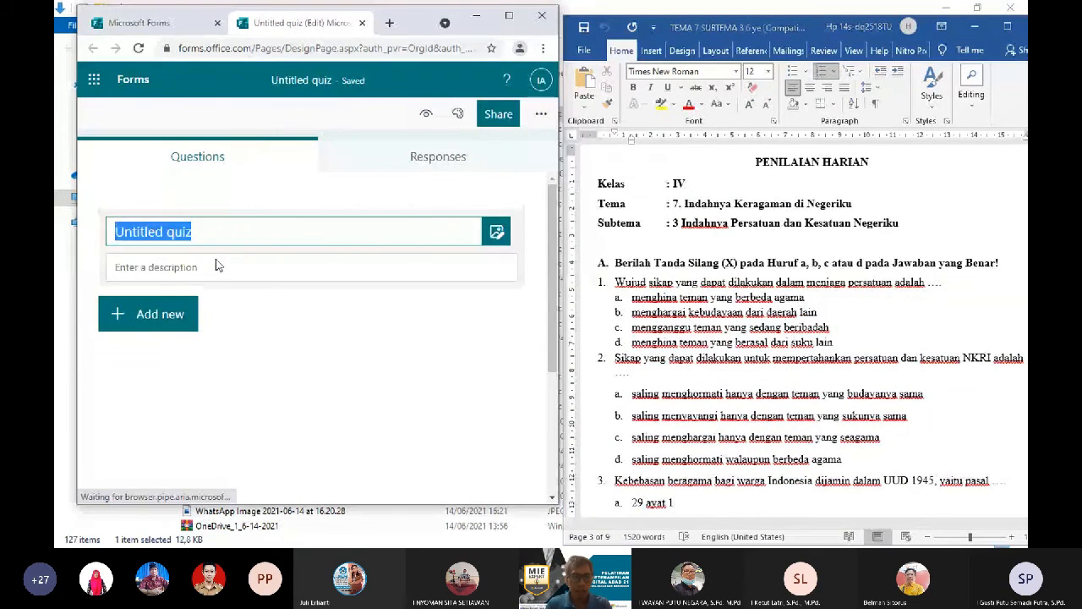
pyautogui.click(368, 369)
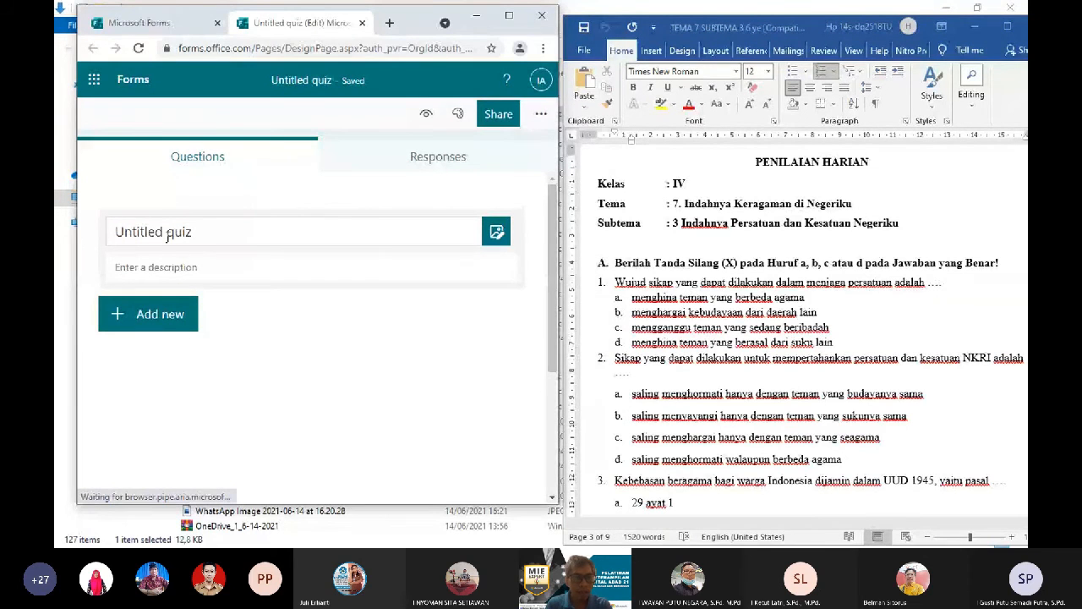
pyautogui.click(198, 233)
pyautogui.write('Sa')
pyautogui.press('BackSpace')
pyautogui.write('asa')
pyautogui.press('BackSpace')
pyautogui.press('BackSpace')
pyautogui.press('BackSpace')
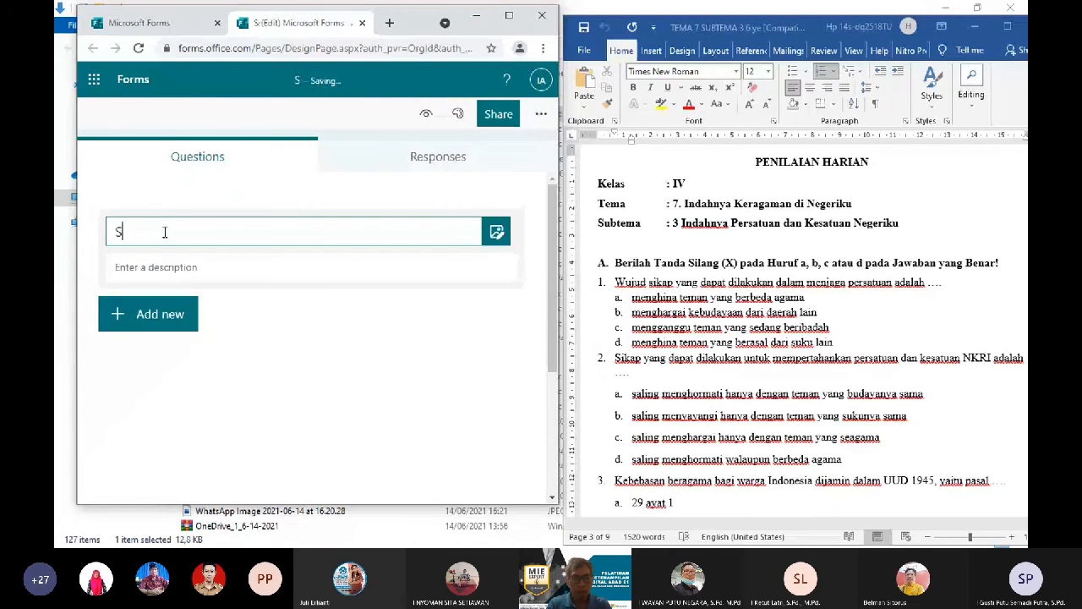
pyautogui.write('aol')
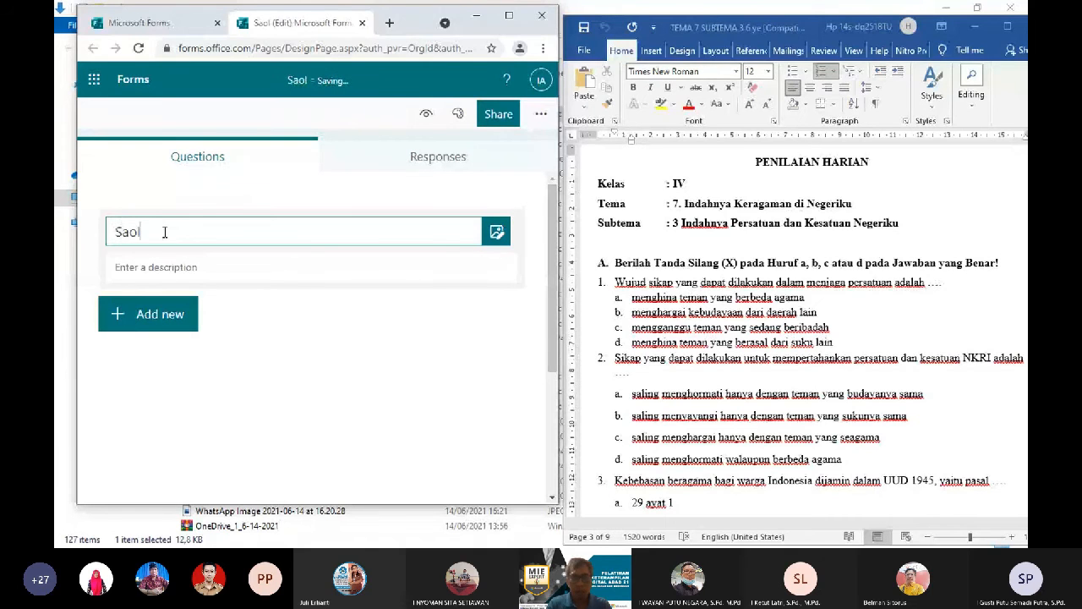
pyautogui.press('BackSpace')
pyautogui.press('BackSpace')
pyautogui.press('BackSpace')
pyautogui.press('BackSpace')
pyautogui.write('ol')
pyautogui.press('BackSpace')
pyautogui.write('al Te')
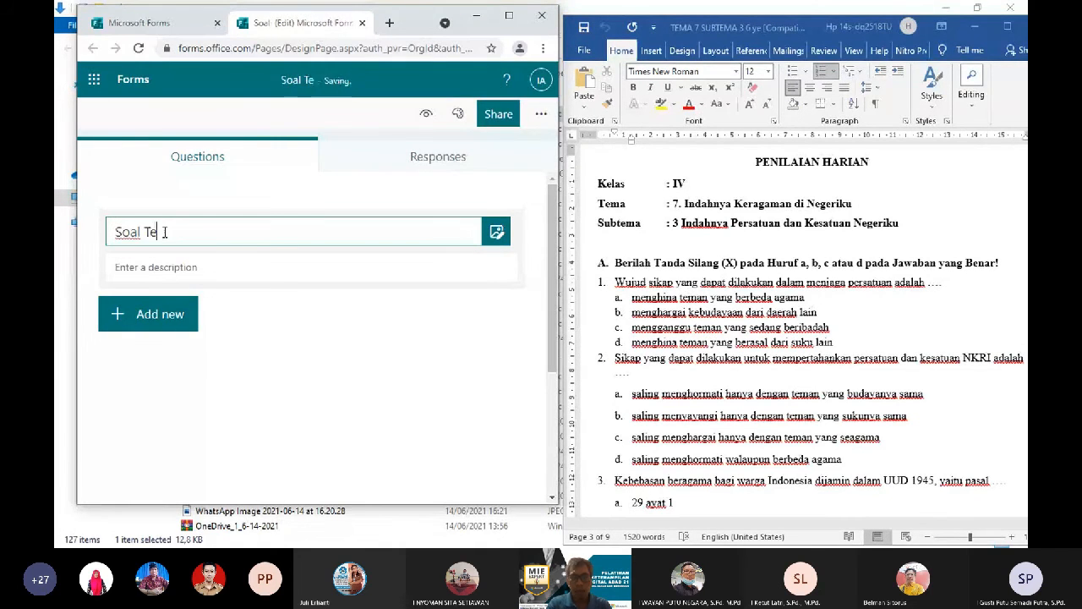
pyautogui.write('ma 7')
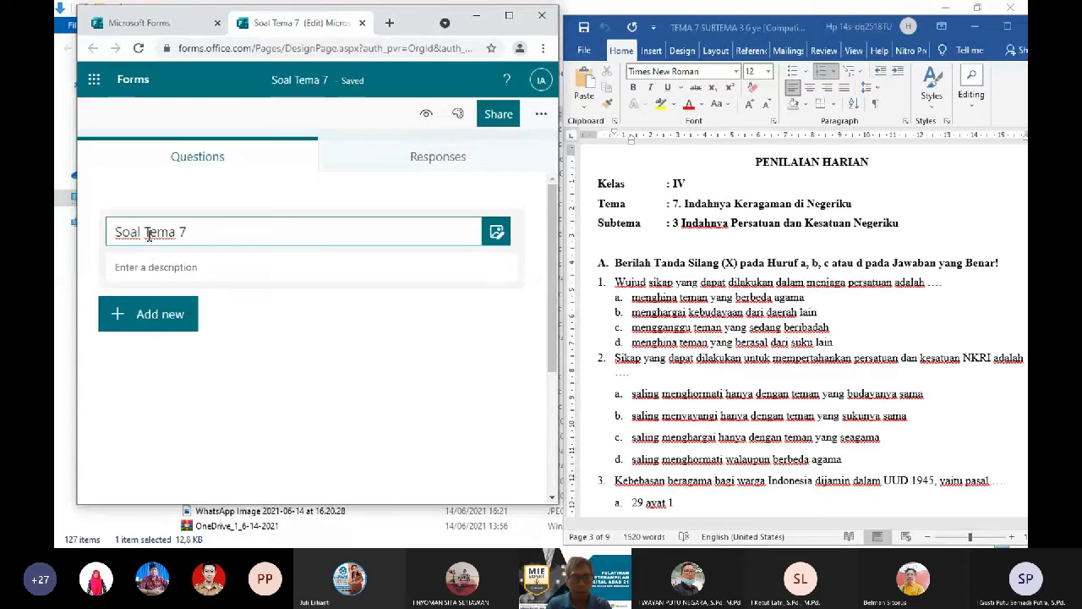
# Extend the quiz title to "Soal PH Tema 7 Subtema 3".
pyautogui.click(149, 235)
pyautogui.write('PH Tema')
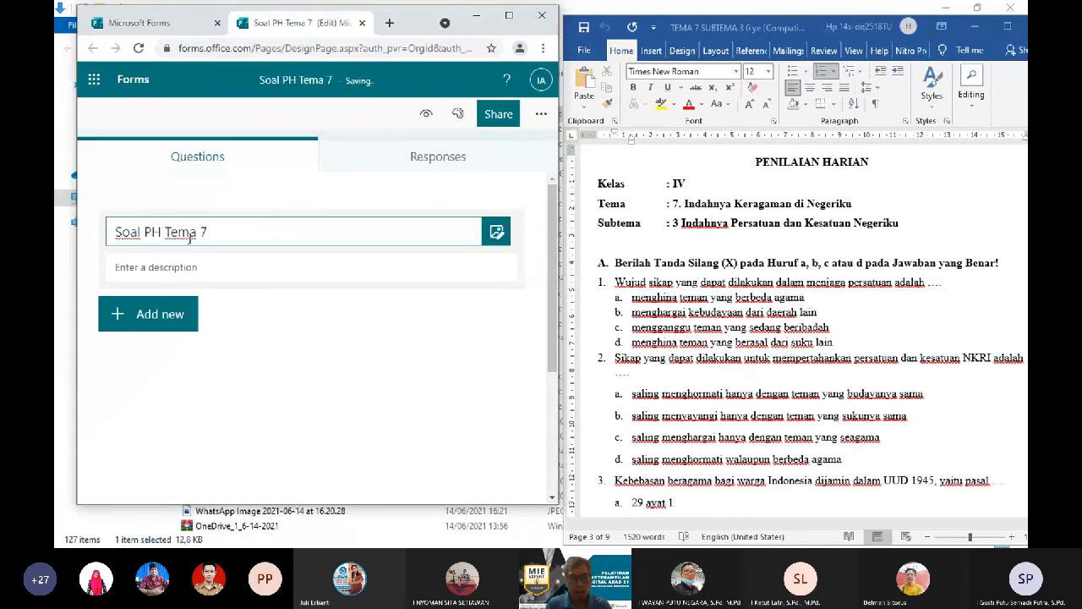
pyautogui.write(' 7  Subtema')
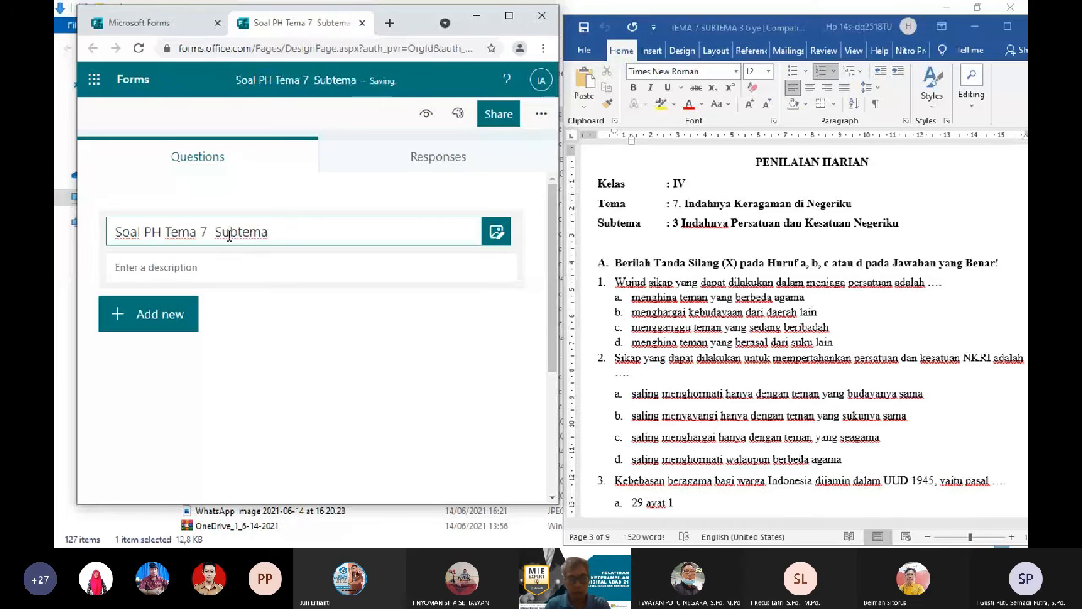
pyautogui.write(' 3')
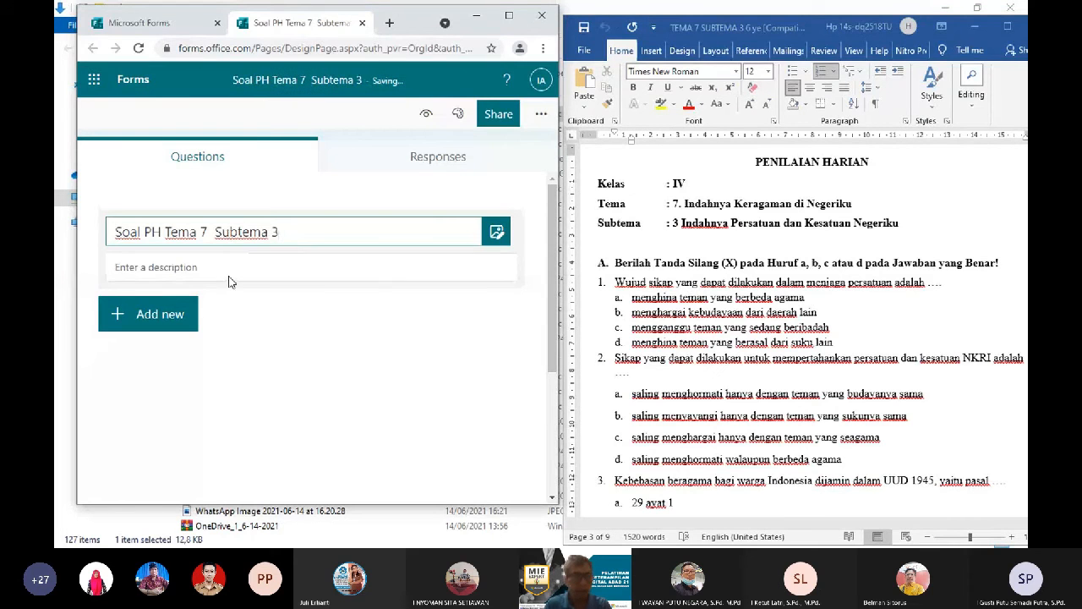
pyautogui.click(223, 273)
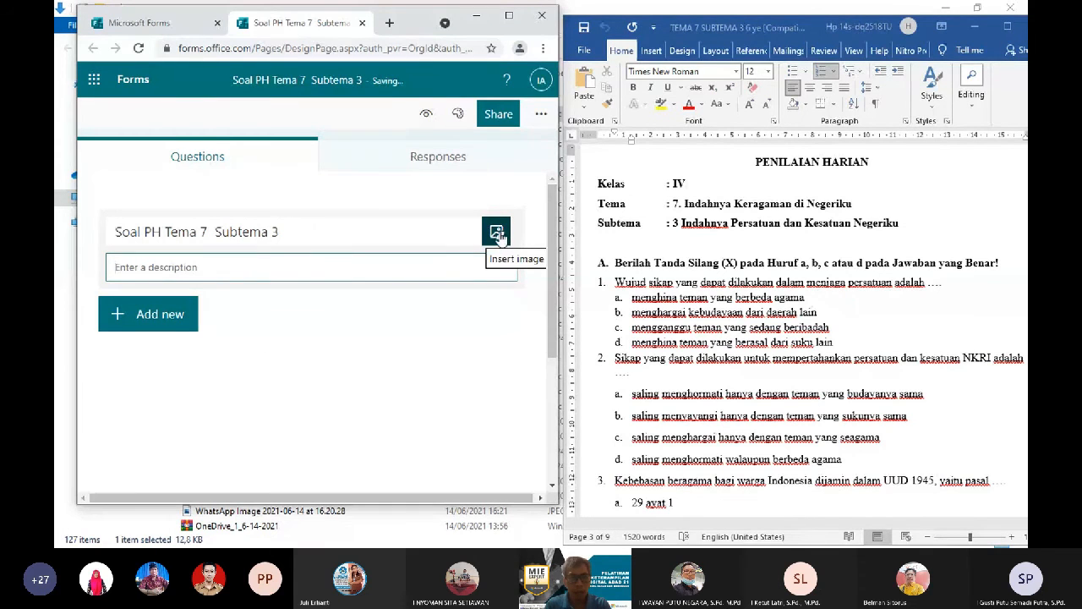
# Widen the browser window slightly and look through the title image sources: image search, OneDrive and upload from the Pictures folder.
pyautogui.click(368, 259)
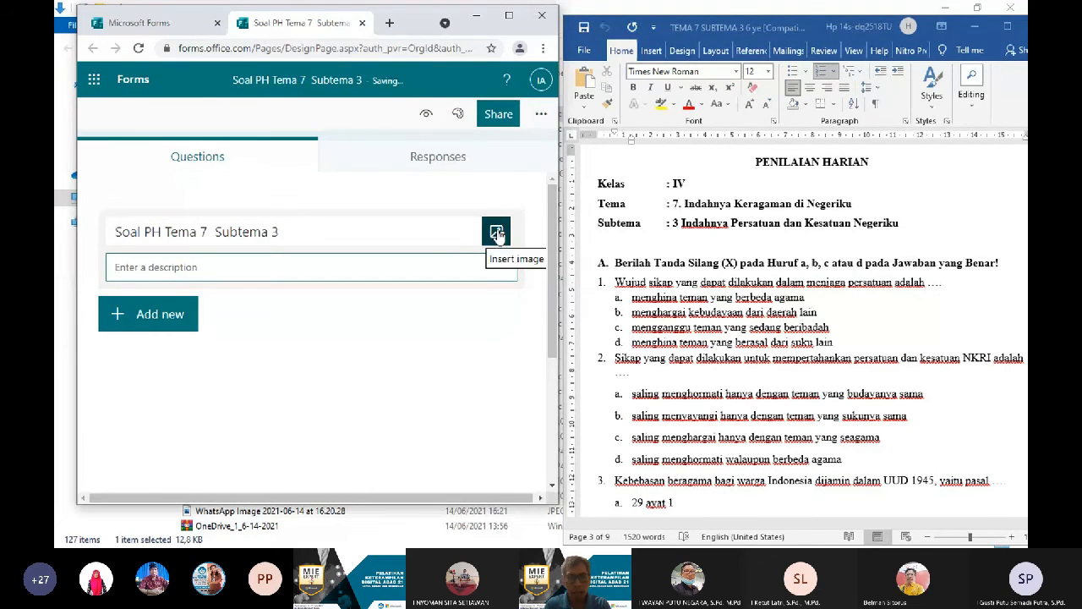
pyautogui.moveTo(558, 220); pyautogui.dragTo(569, 222)
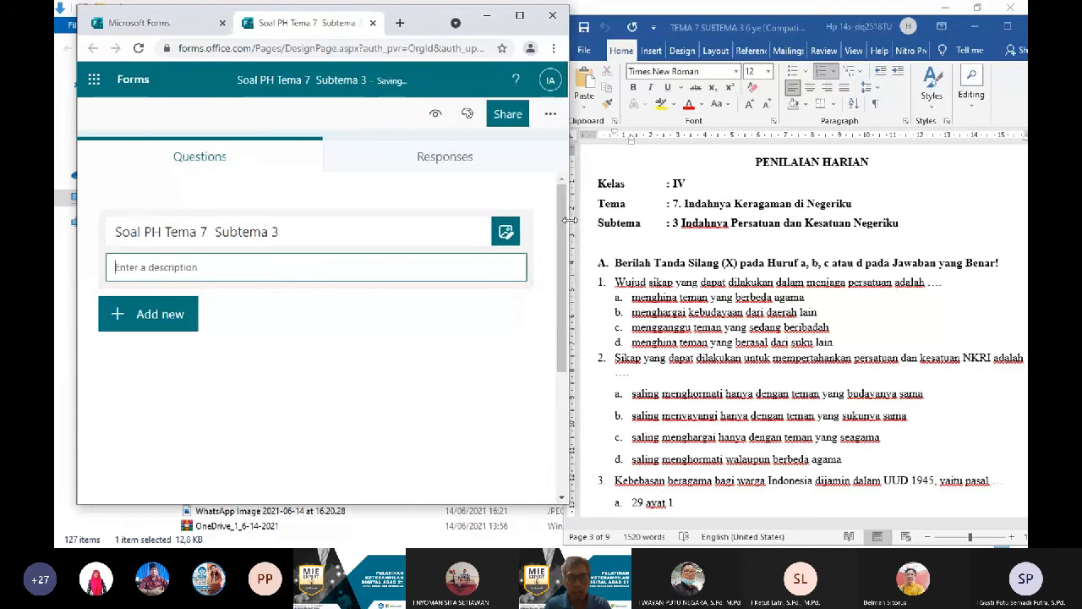
pyautogui.click(508, 234)
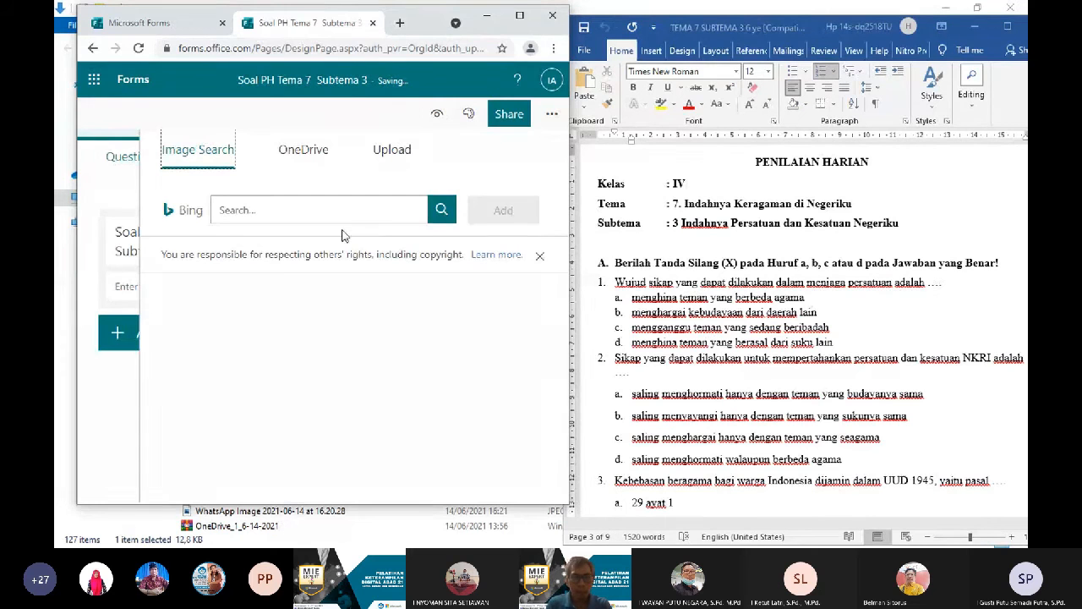
pyautogui.click(366, 217)
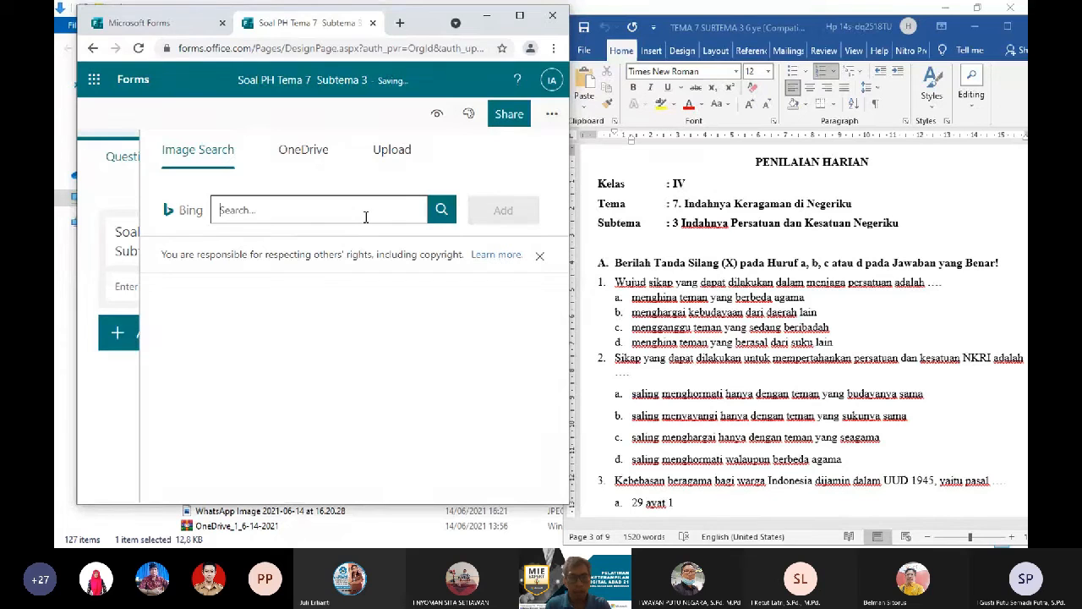
pyautogui.click(321, 161)
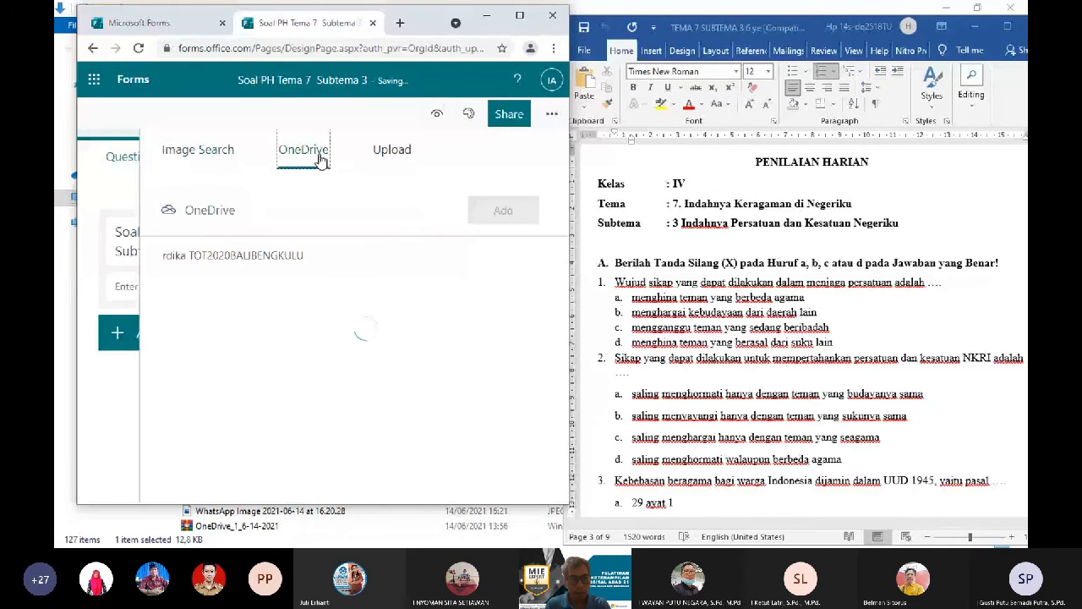
pyautogui.click(400, 156)
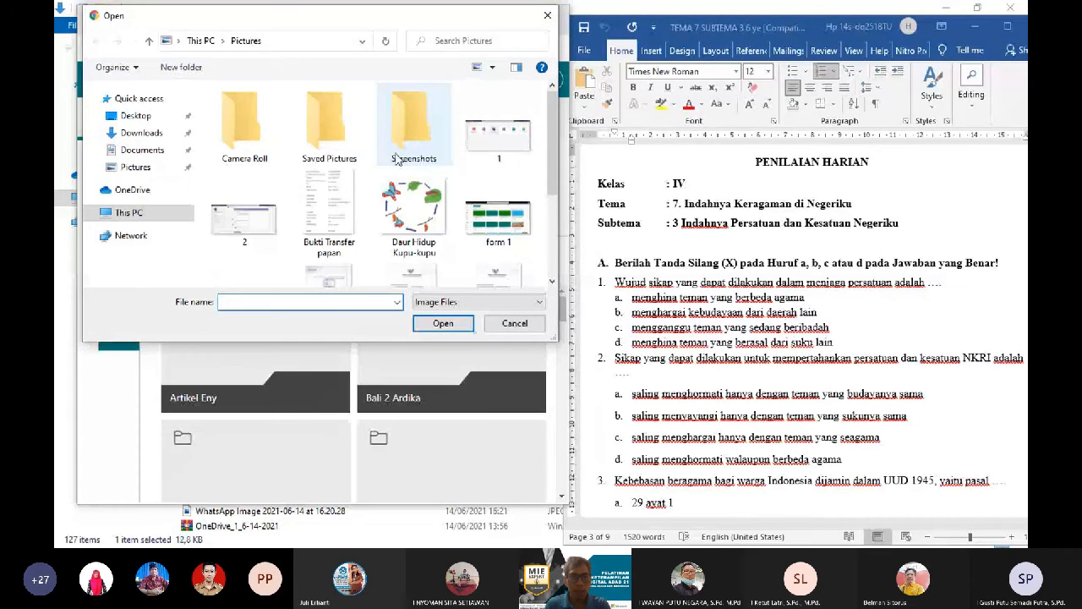
pyautogui.moveTo(556, 147)
pyautogui.mouseDown()
pyautogui.moveTo(561, 241)
pyautogui.moveTo(555, 153)
pyautogui.mouseUp()
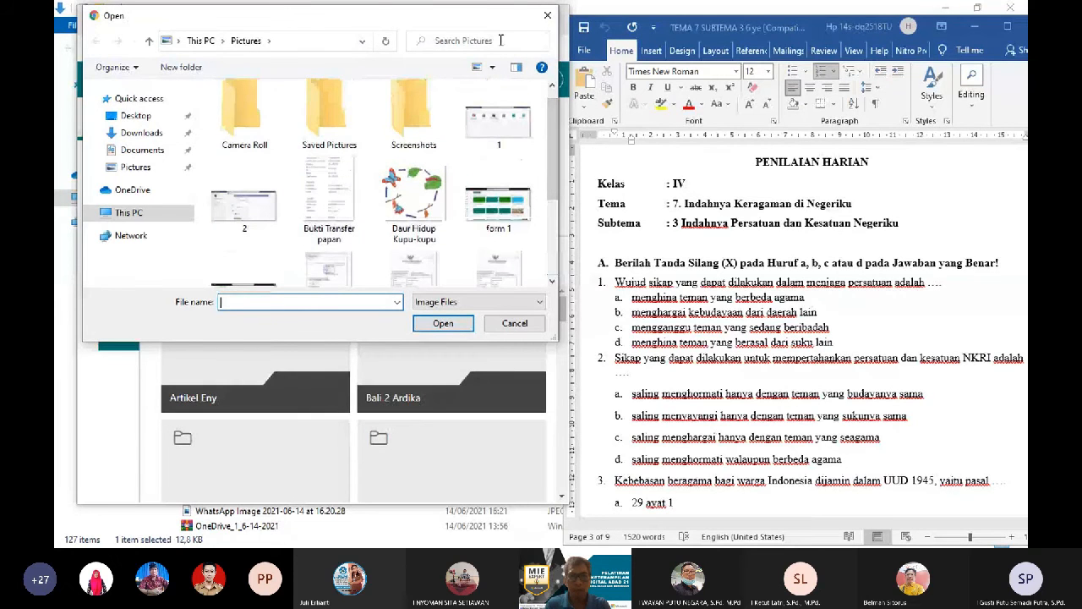
pyautogui.click(547, 16)
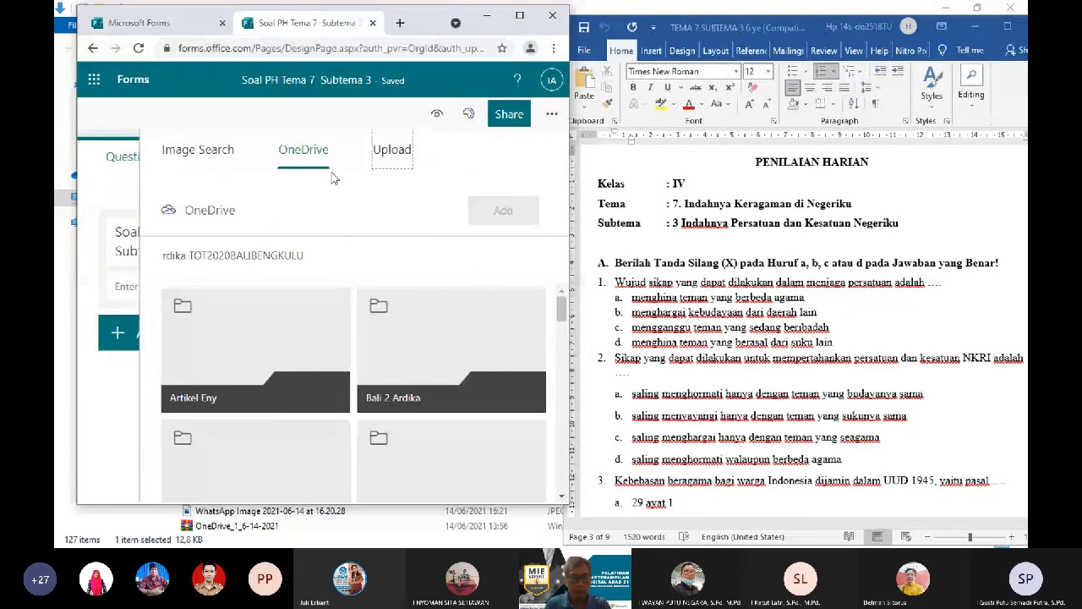
# Search Bing images for "siswa" to find a picture for the quiz title.
pyautogui.click(193, 156)
pyautogui.click(253, 211)
pyautogui.write('siswa')
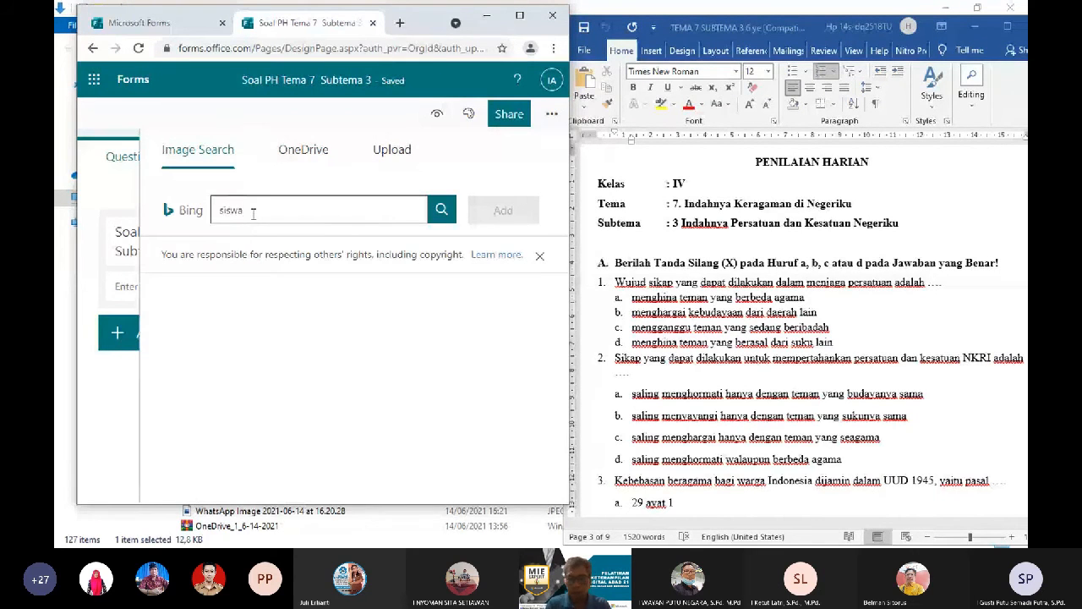
pyautogui.press('BackSpace')
pyautogui.press('BackSpace')
pyautogui.write('siswa')
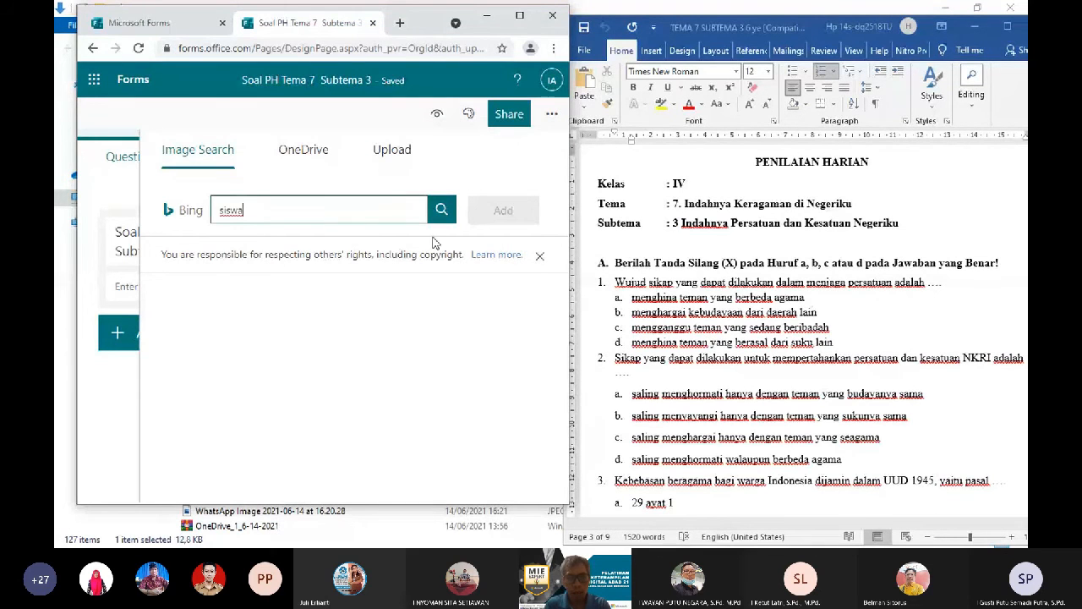
pyautogui.click(442, 210)
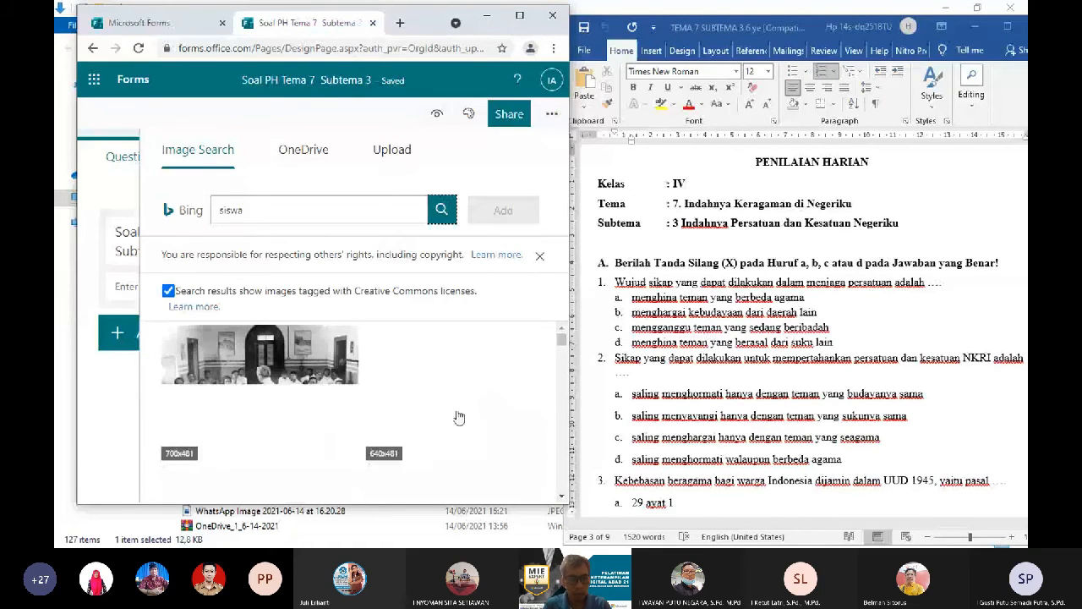
# Look through the image results and add the 700x485 black-and-white classroom photo to the quiz title.
pyautogui.click(270, 364)
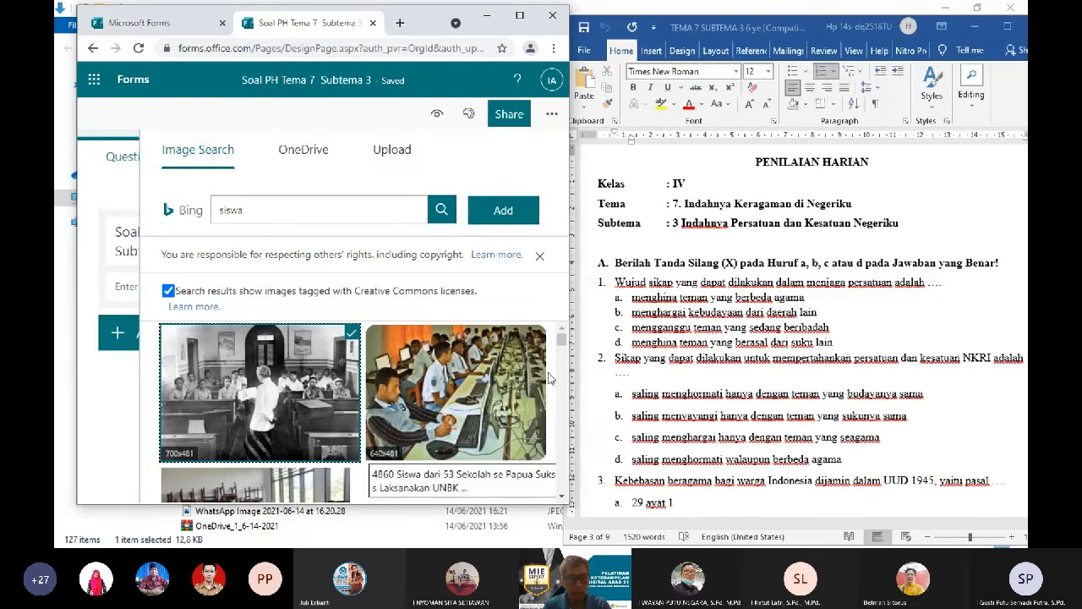
pyautogui.scroll(-2, 563, 343)
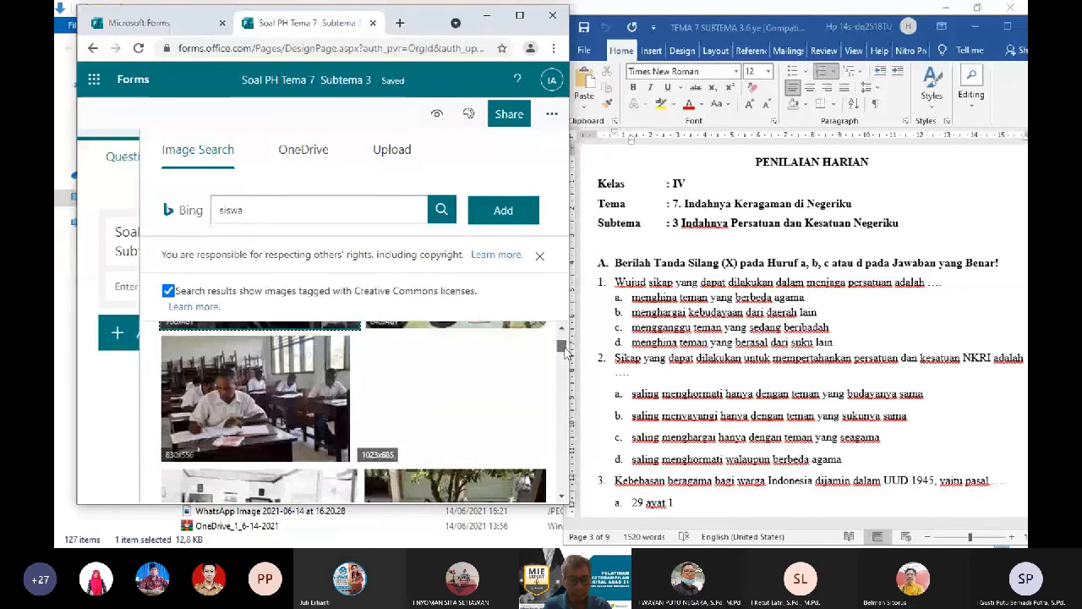
pyautogui.scroll(-1, 569, 357)
pyautogui.scroll(-2, 567, 359)
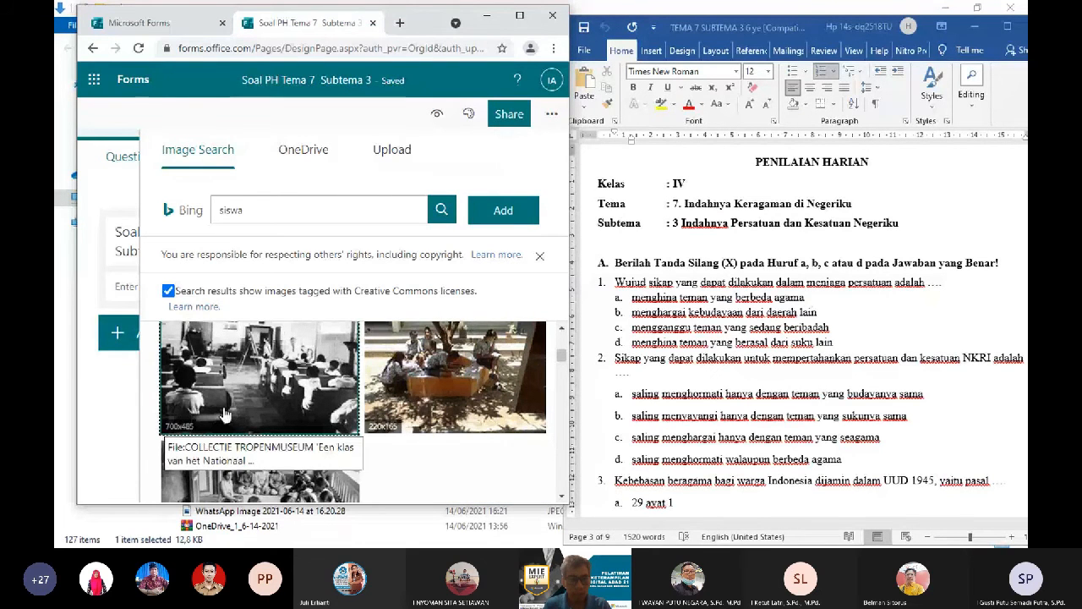
pyautogui.click(505, 212)
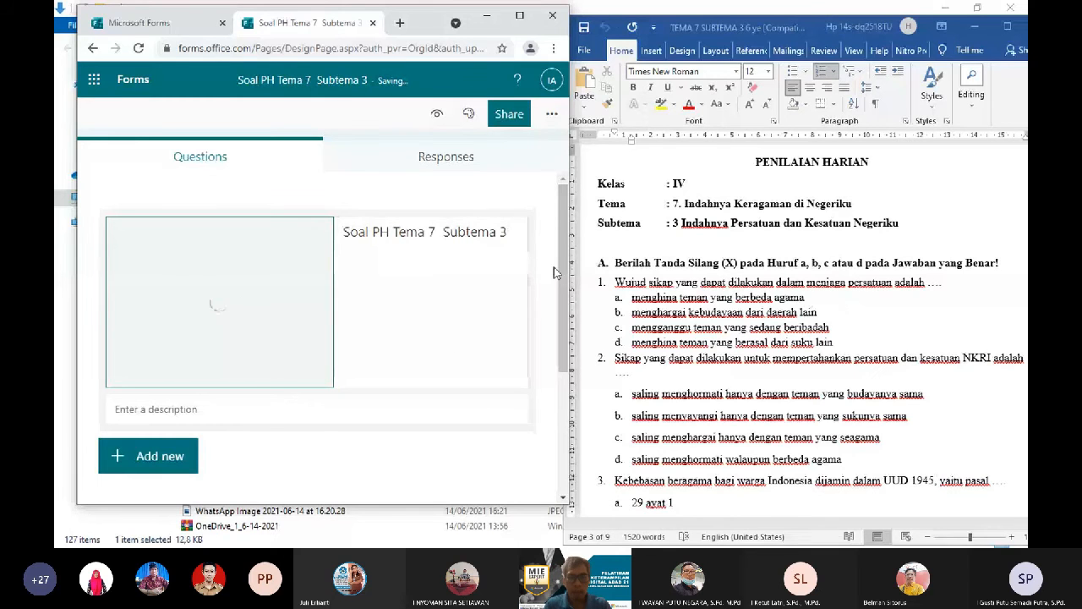
# Add a text question to the quiz and replace its default wording with "Nama".
pyautogui.moveTo(566, 277)
pyautogui.mouseDown()
pyautogui.moveTo(566, 256)
pyautogui.moveTo(562, 311)
pyautogui.moveTo(562, 285)
pyautogui.mouseUp()
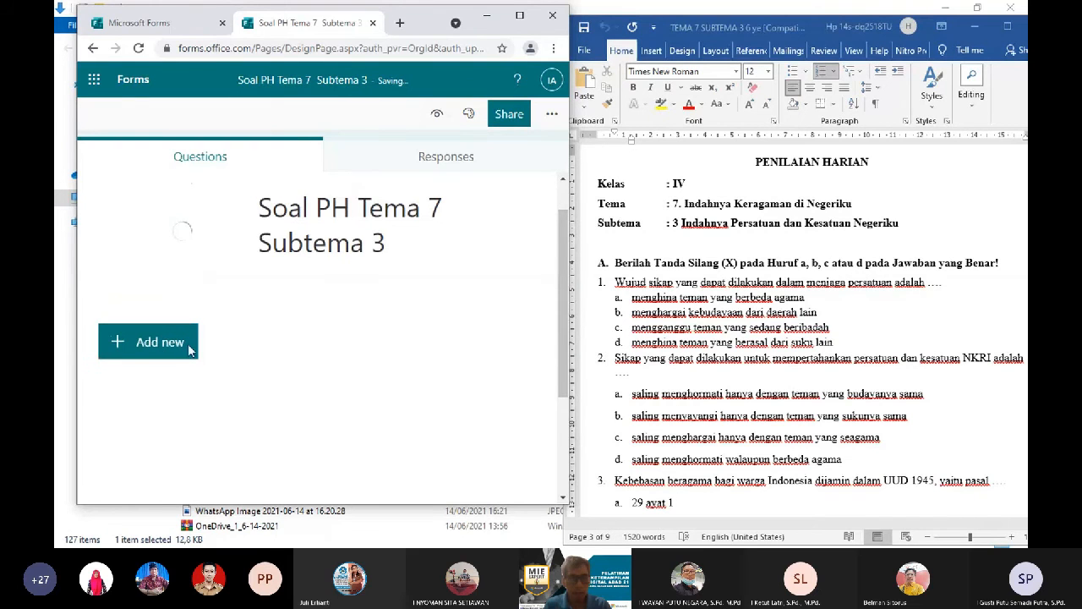
pyautogui.click(138, 349)
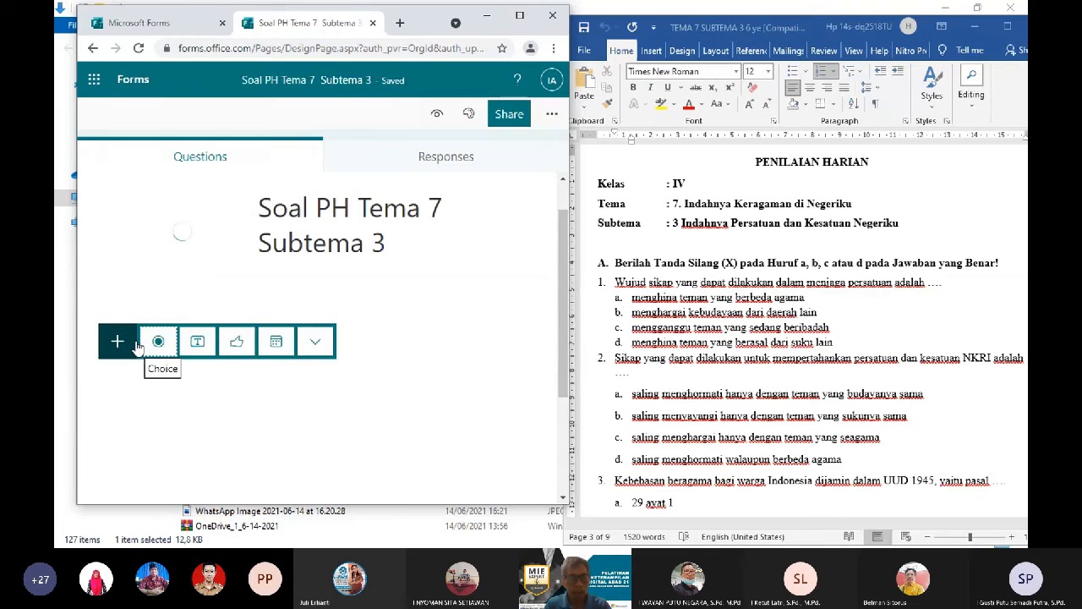
pyautogui.click(199, 344)
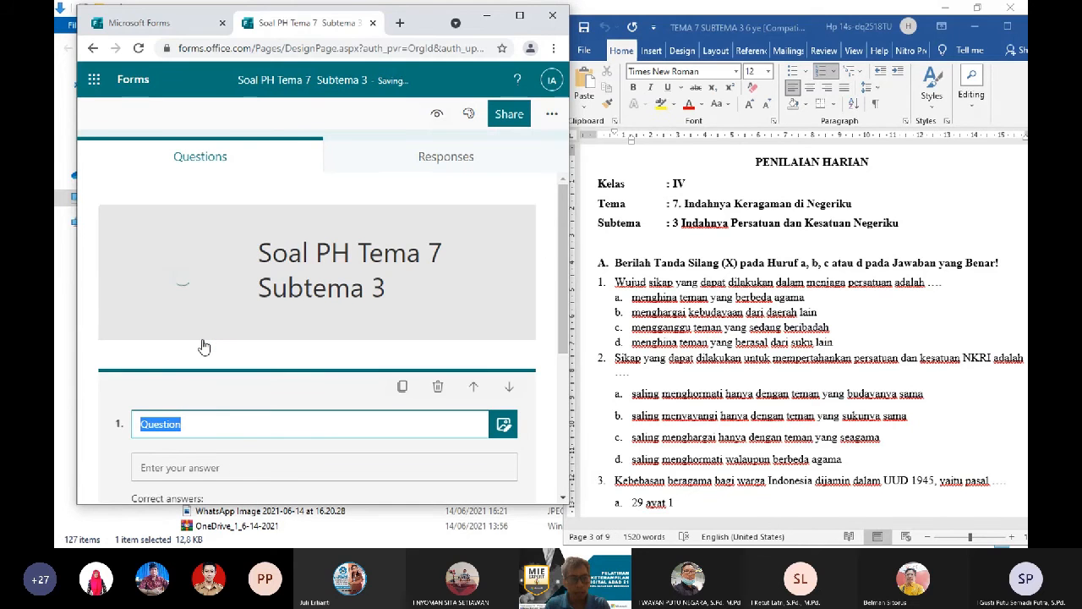
pyautogui.click(206, 423)
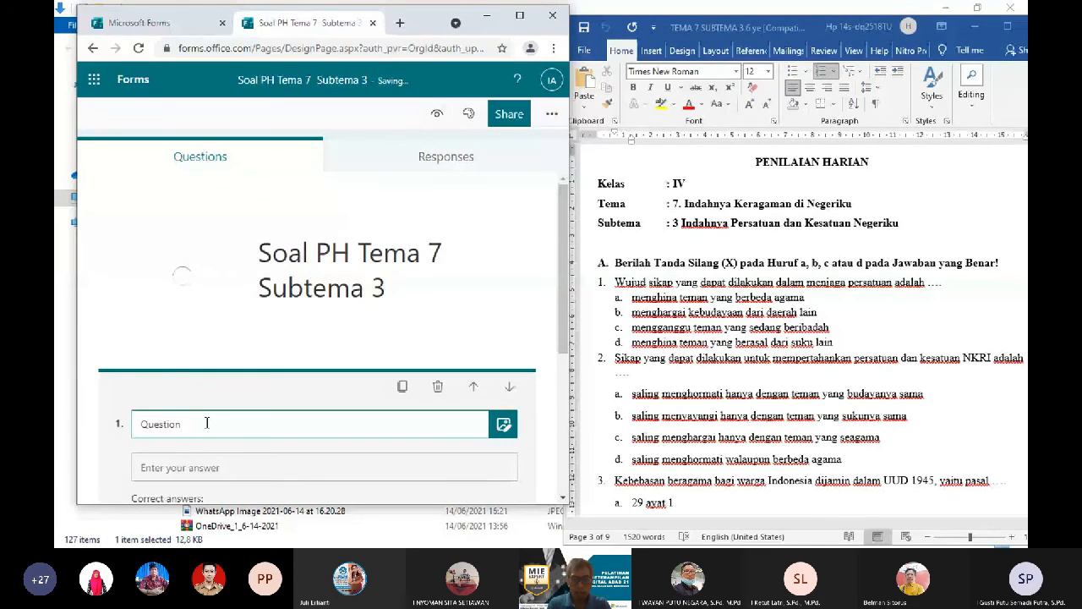
pyautogui.press('BackSpace')
pyautogui.press('BackSpace')
pyautogui.press('BackSpace')
pyautogui.press('BackSpace')
pyautogui.press('BackSpace')
pyautogui.press('BackSpace')
pyautogui.write('Nama')
# Make the "Nama" question required.
pyautogui.moveTo(566, 338); pyautogui.dragTo(568, 390)
pyautogui.click(402, 352)
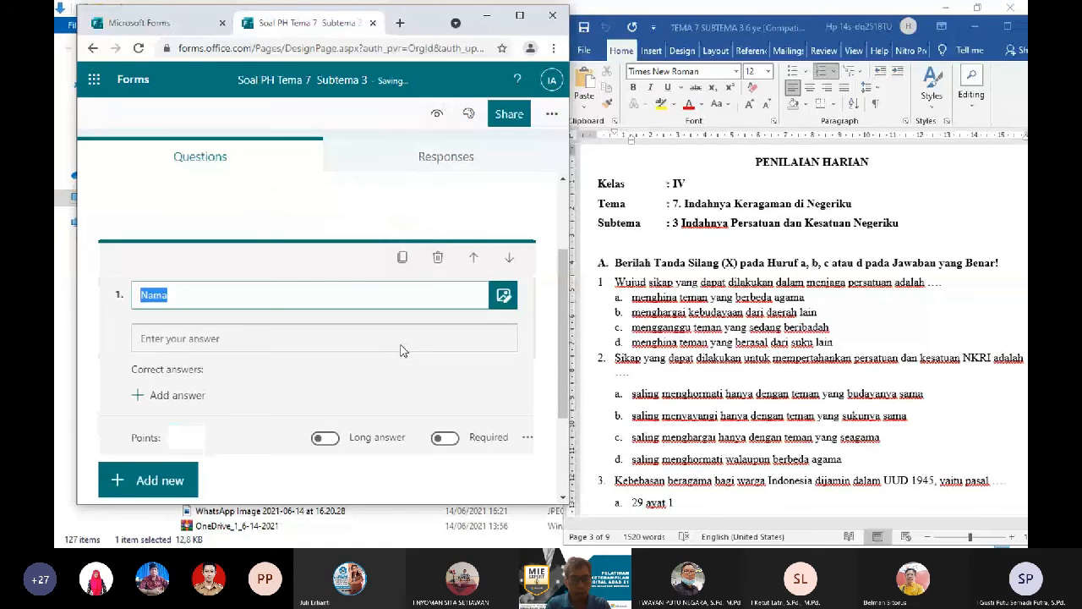
pyautogui.scroll(2, 462, 434)
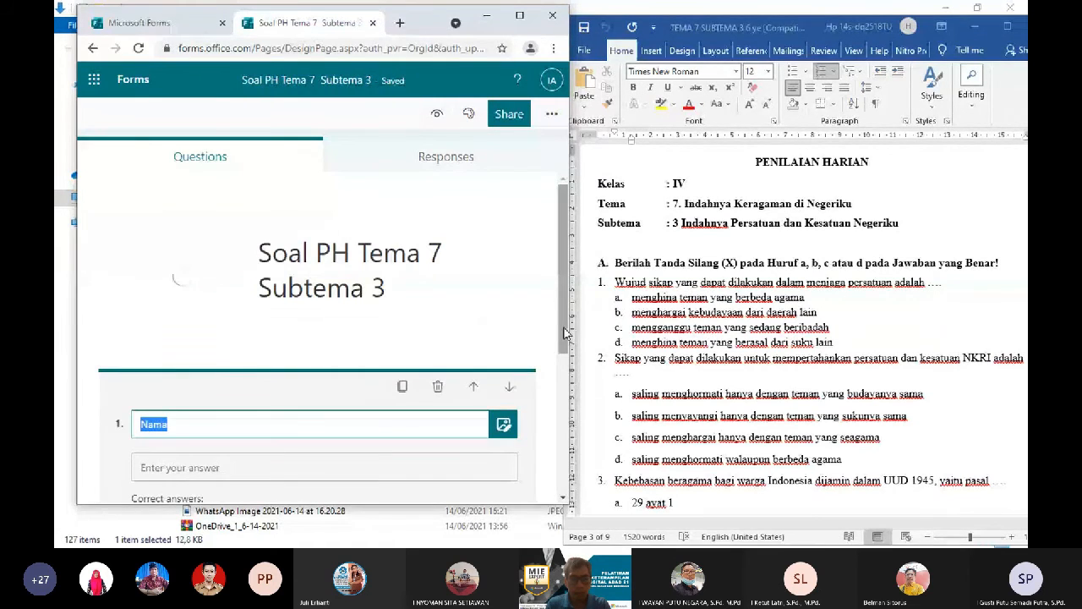
pyautogui.scroll(-2, 465, 315)
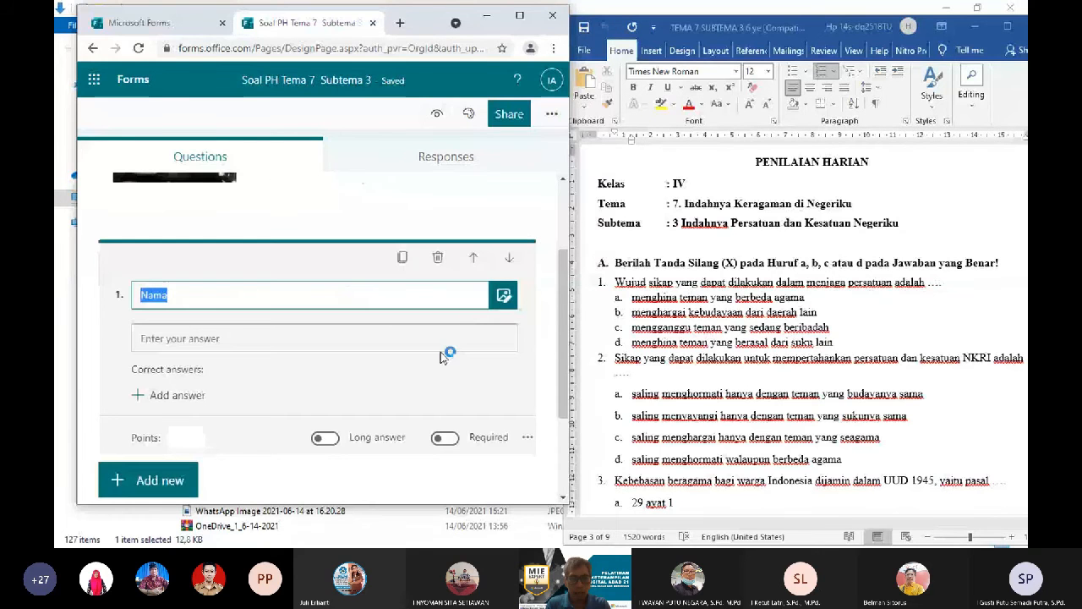
pyautogui.click(446, 442)
pyautogui.scroll(2, 444, 437)
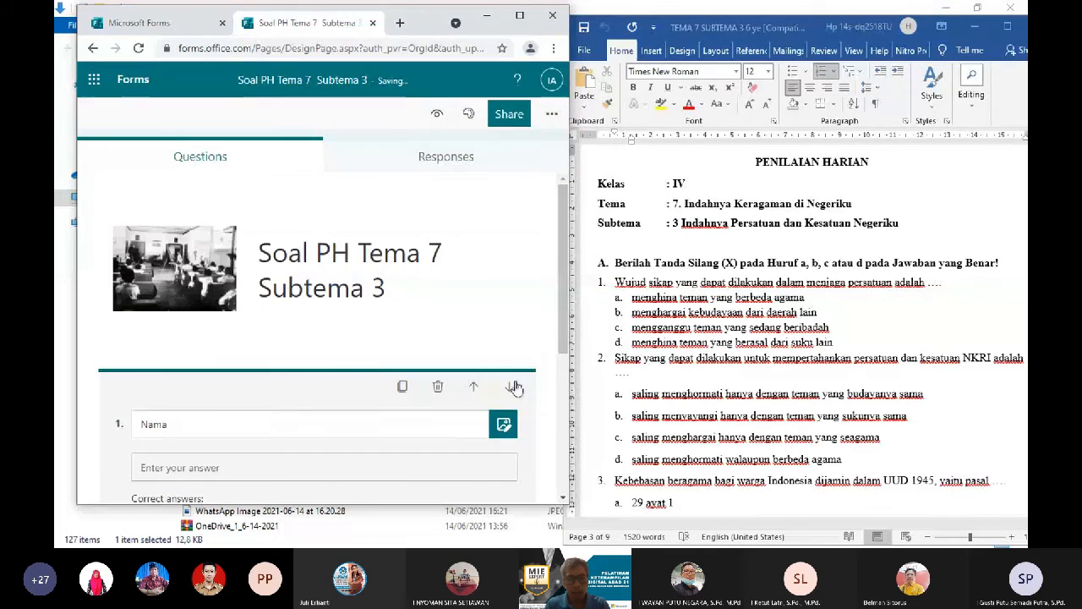
# Check the quiz header and the "Nama" question, and maximize the browser window.
pyautogui.click(567, 359)
pyautogui.scroll(-2, 567, 359)
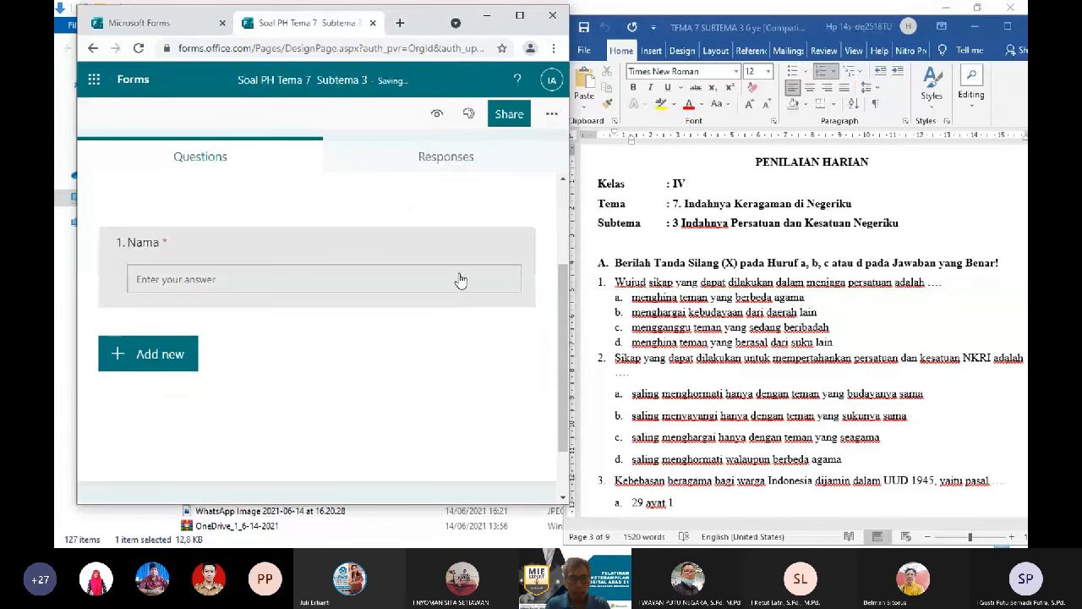
pyautogui.click(460, 276)
pyautogui.scroll(2, 474, 254)
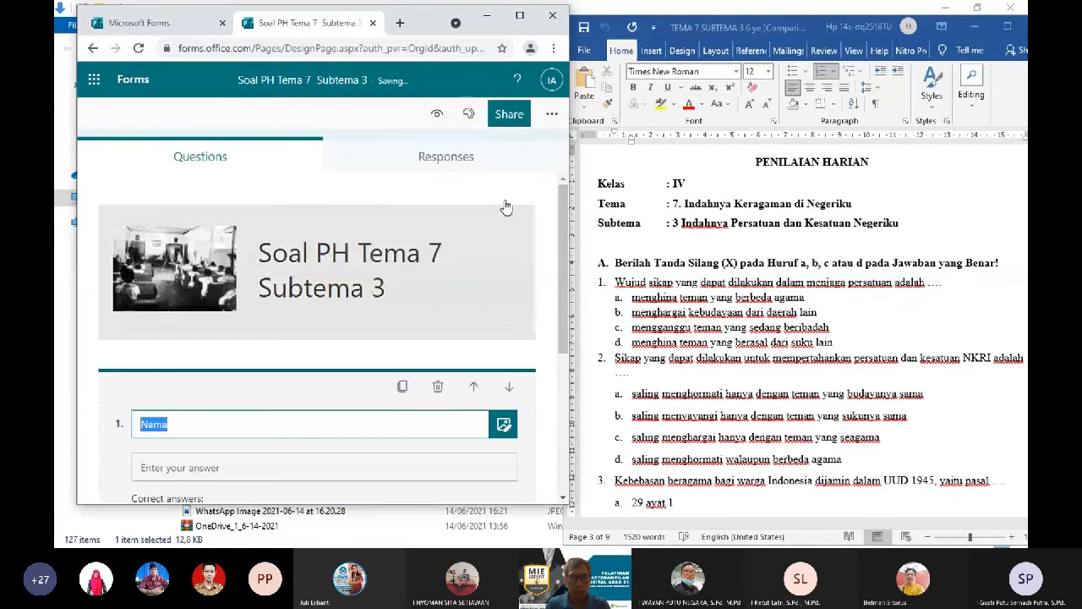
pyautogui.click(519, 15)
pyautogui.moveTo(1023, 352); pyautogui.dragTo(1023, 381)
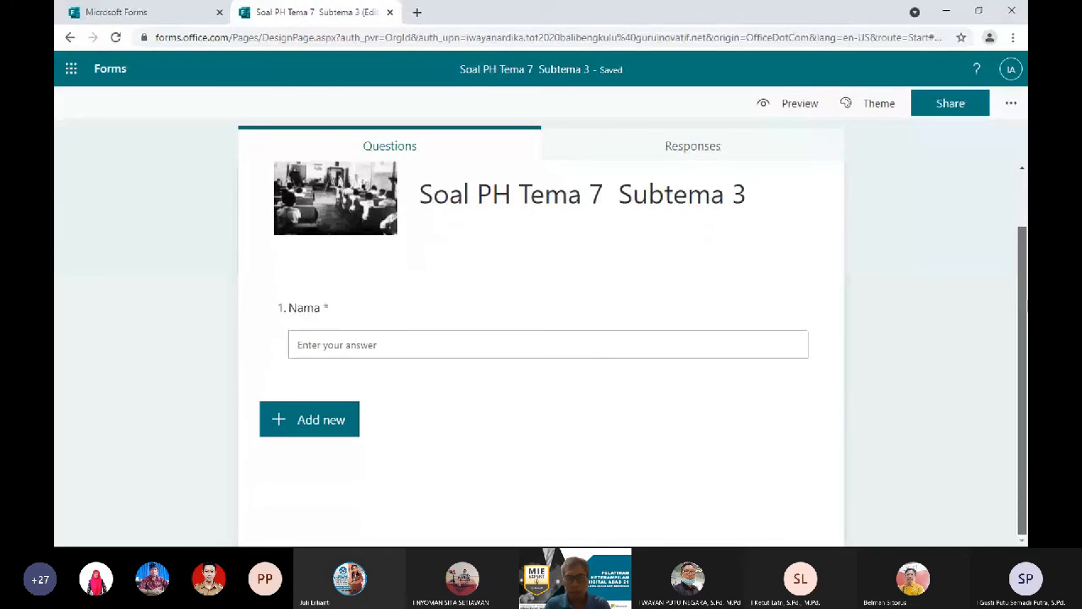
# Add a second text question titled "Kelas" below the "Nama" question.
pyautogui.click(546, 340)
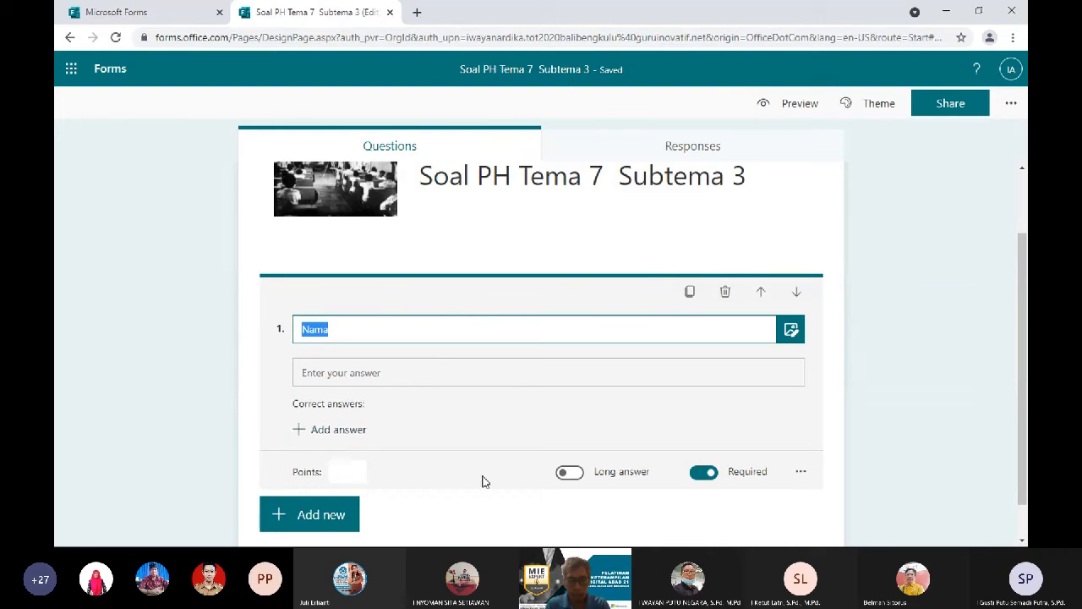
pyautogui.click(319, 520)
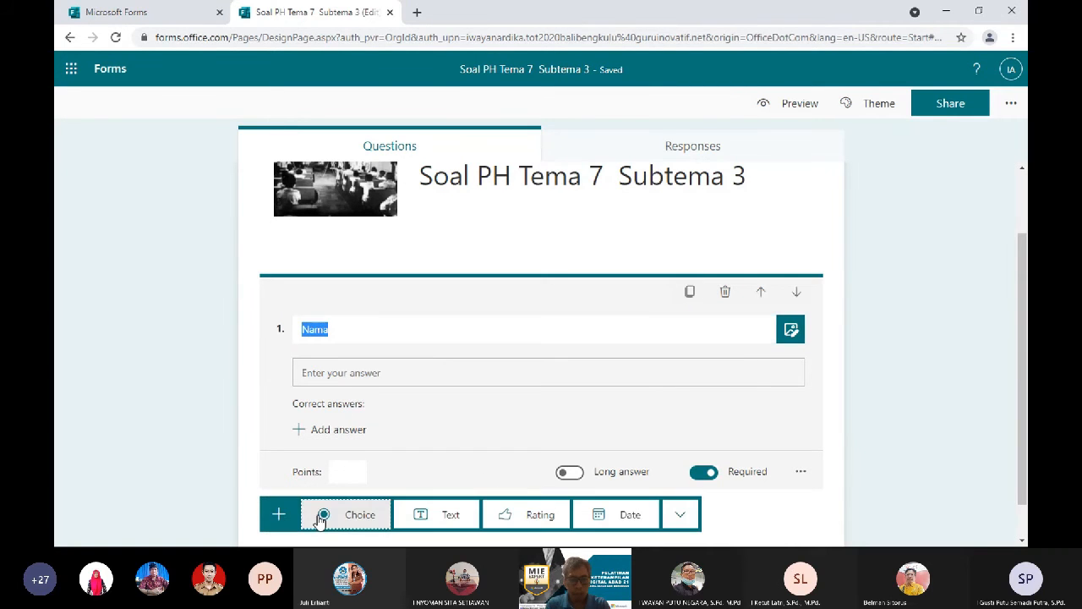
pyautogui.click(442, 524)
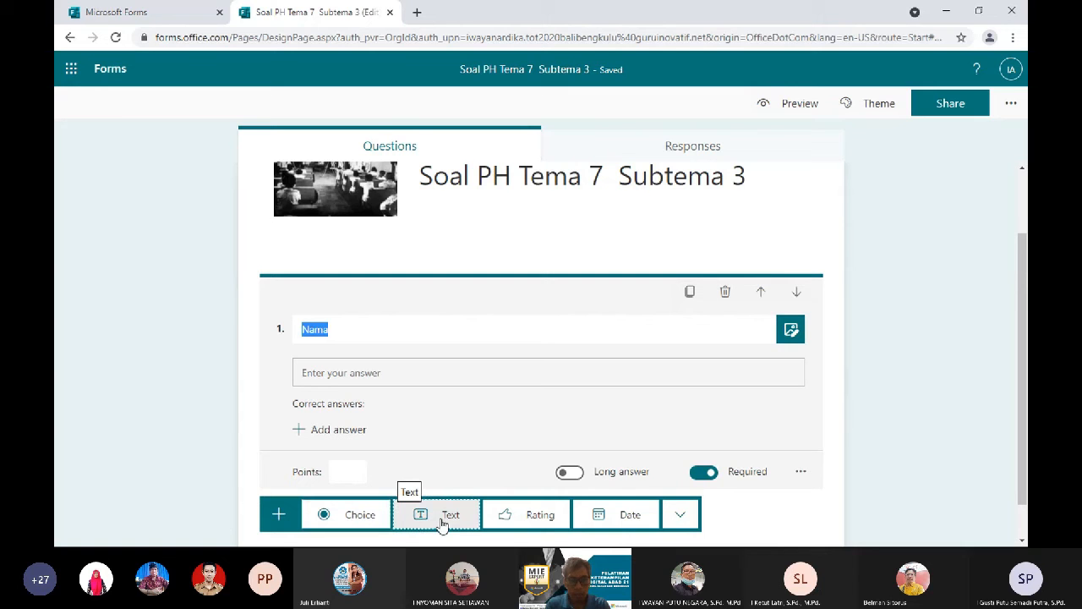
pyautogui.write('Kelas')
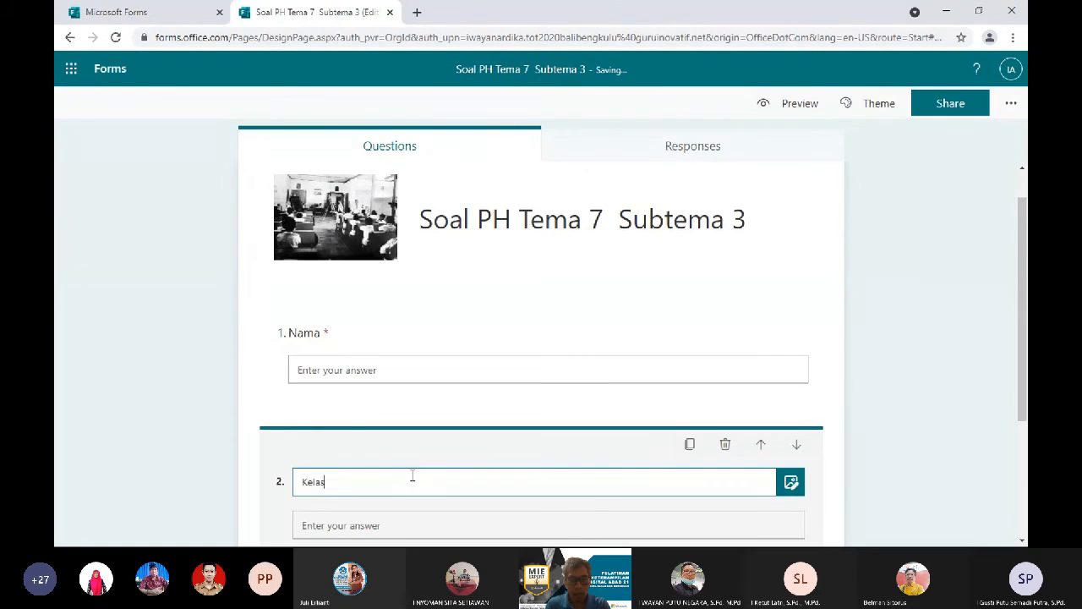
pyautogui.click(973, 427)
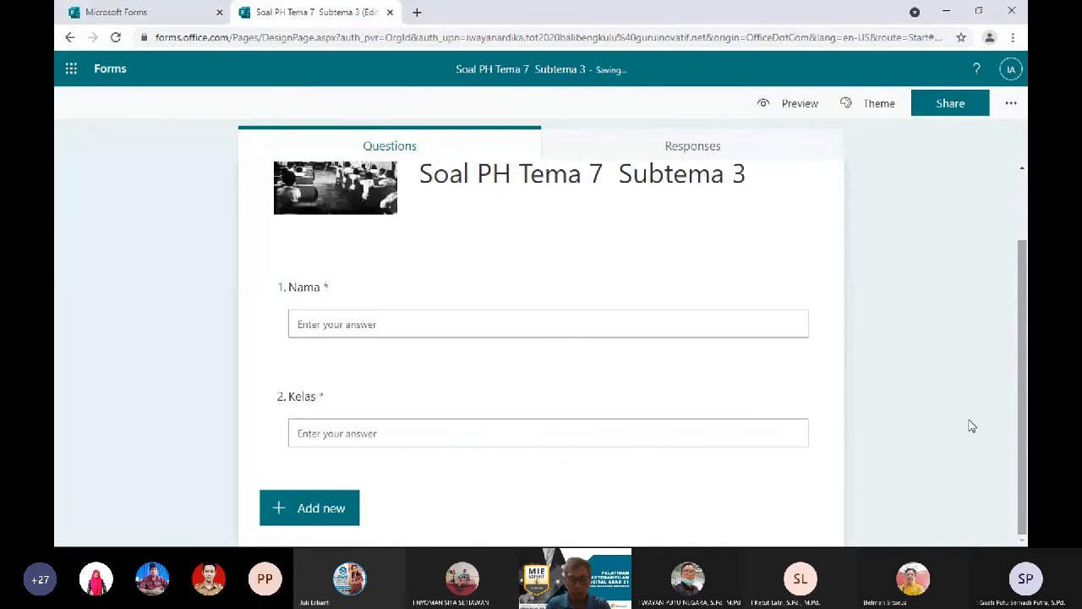
# Add a third text question titled "No. Absen" below the "Kelas" question.
pyautogui.click(508, 437)
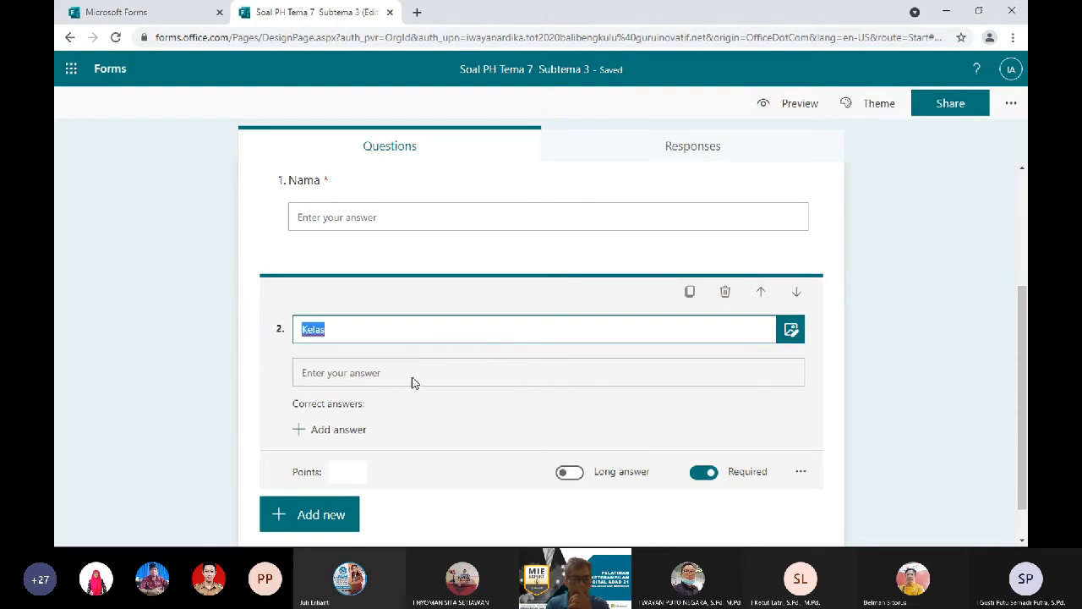
pyautogui.click(322, 516)
pyautogui.click(427, 515)
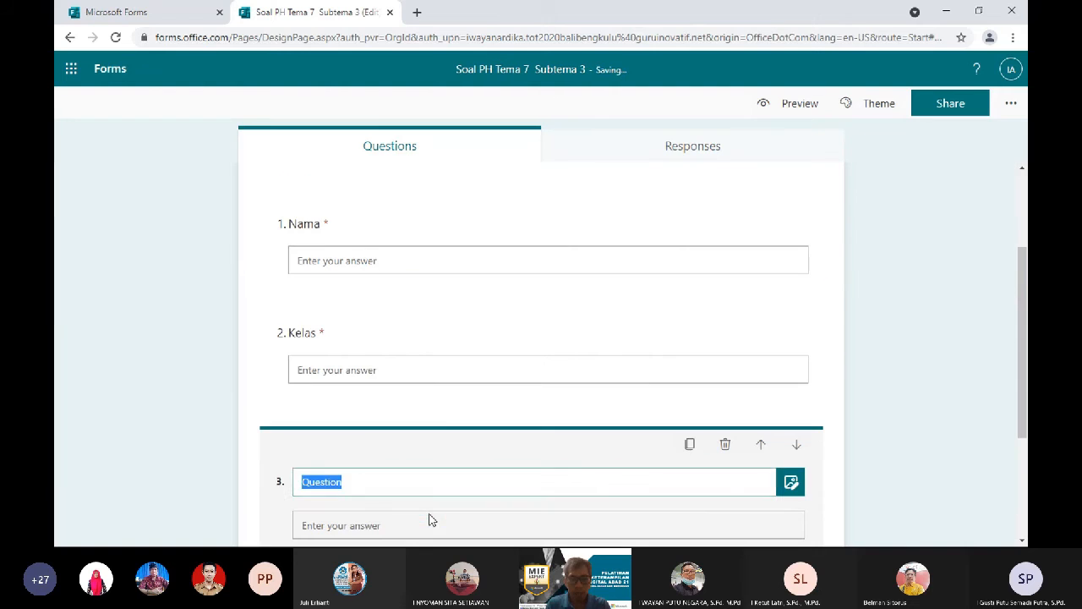
pyautogui.write('No. Absen')
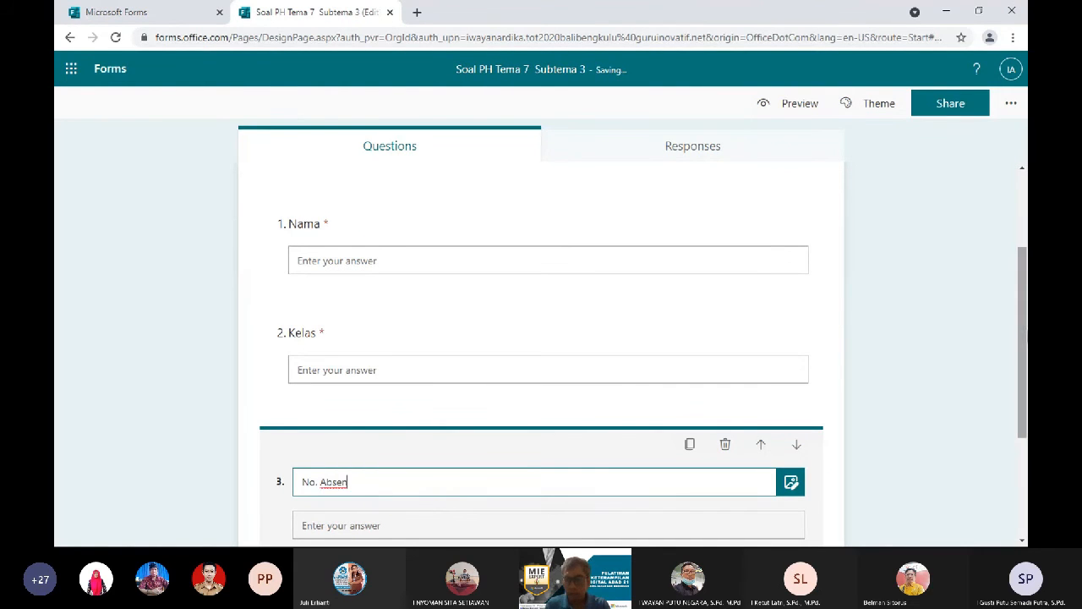
pyautogui.moveTo(1023, 338); pyautogui.dragTo(1022, 372)
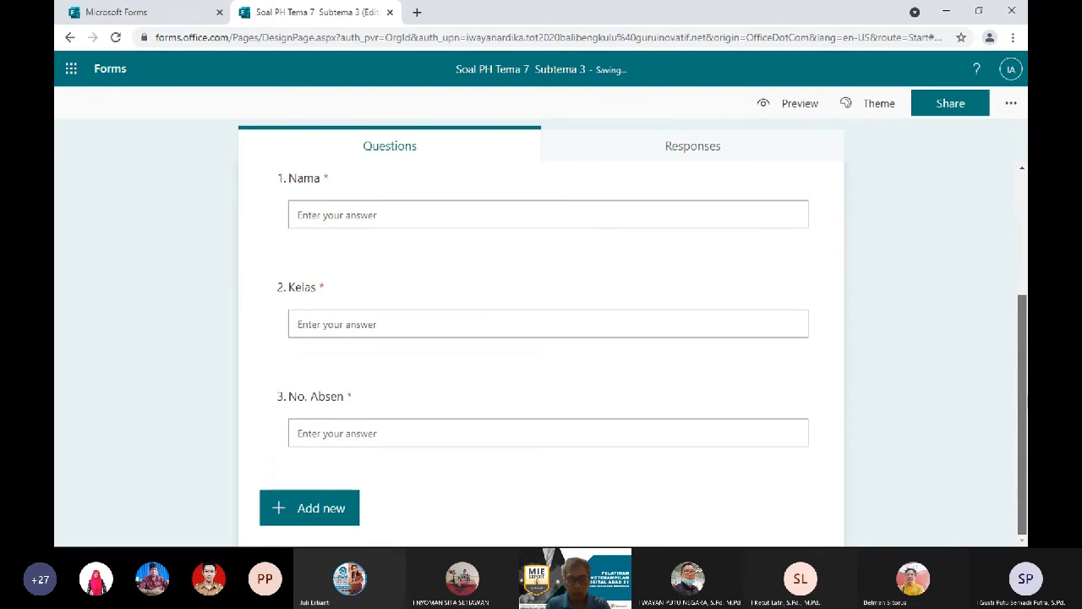
# Restrict answers to the "No. Absen" question to the Number type.
pyautogui.click(539, 429)
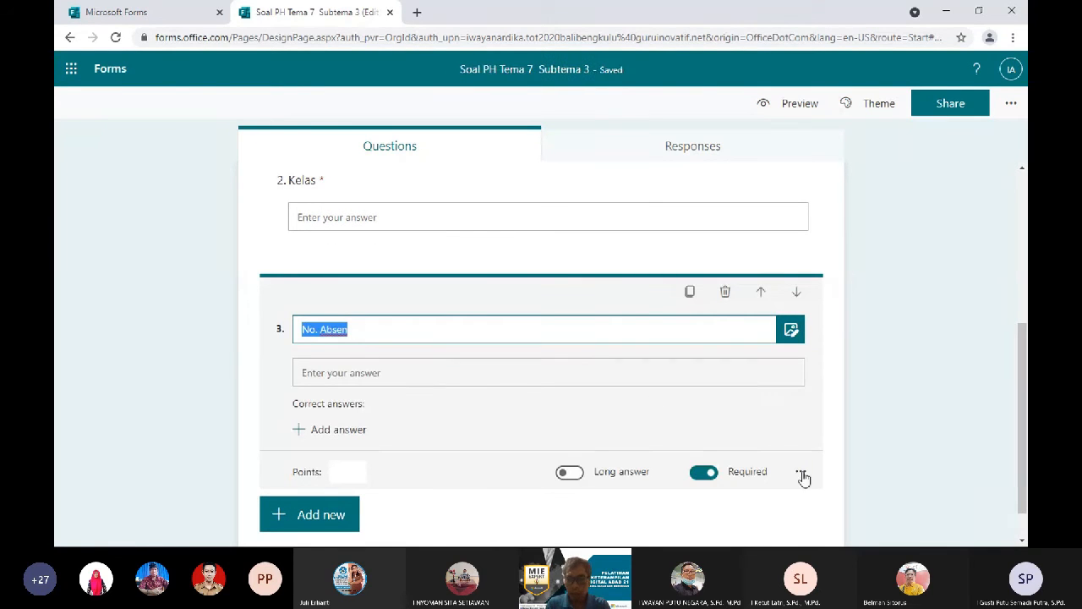
pyautogui.click(682, 329)
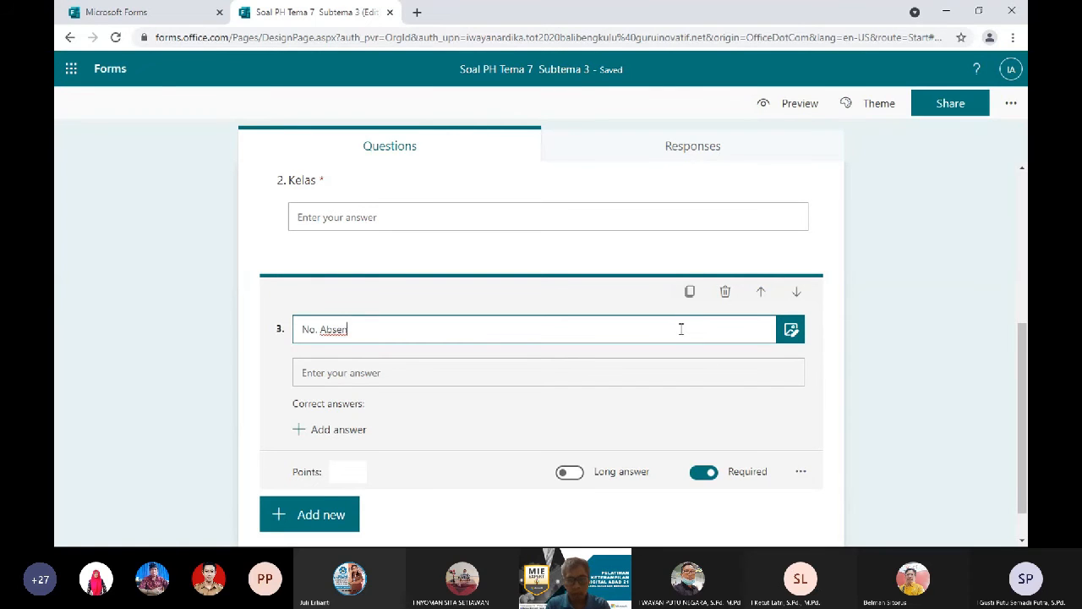
pyautogui.click(801, 473)
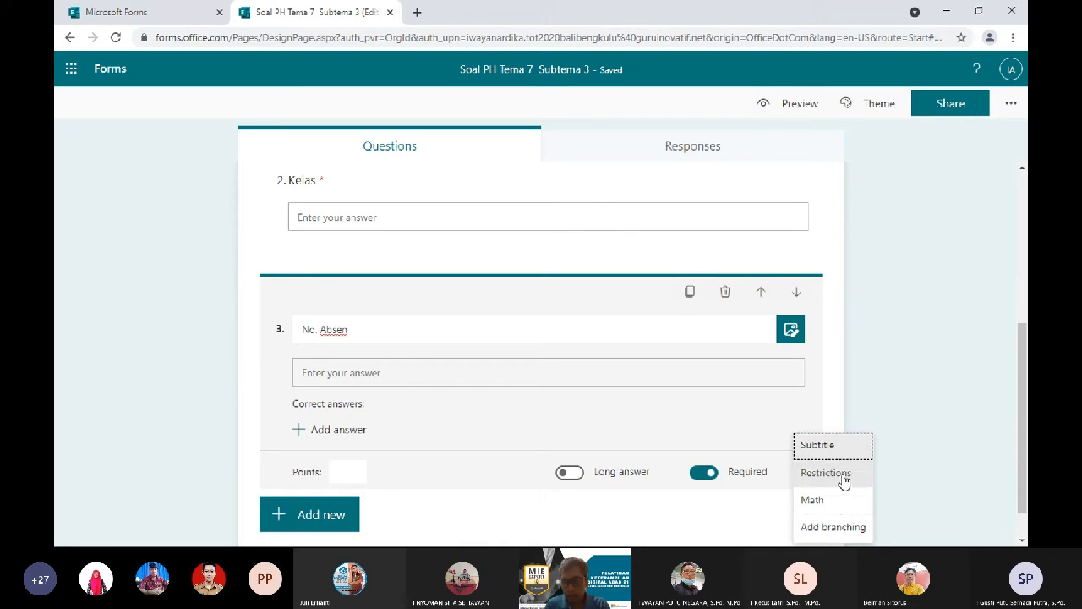
pyautogui.click(836, 479)
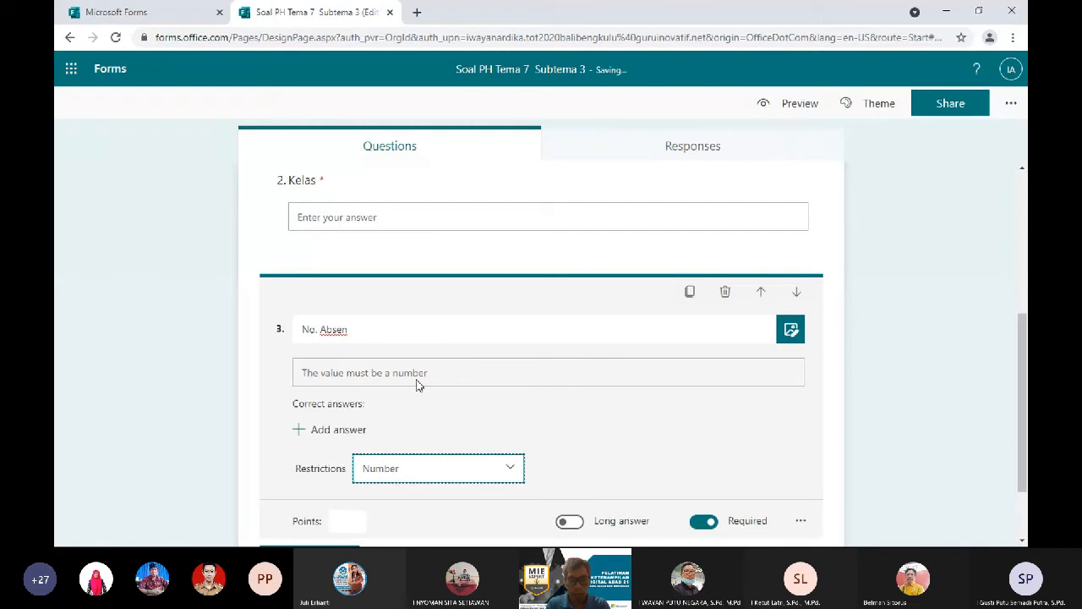
pyautogui.click(631, 438)
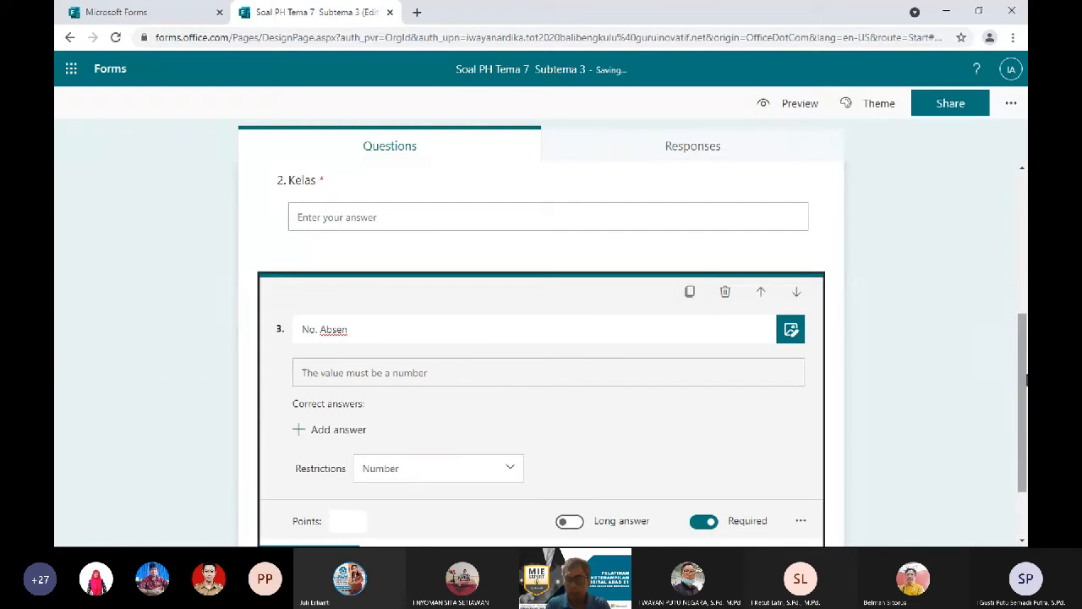
pyautogui.click(1026, 381)
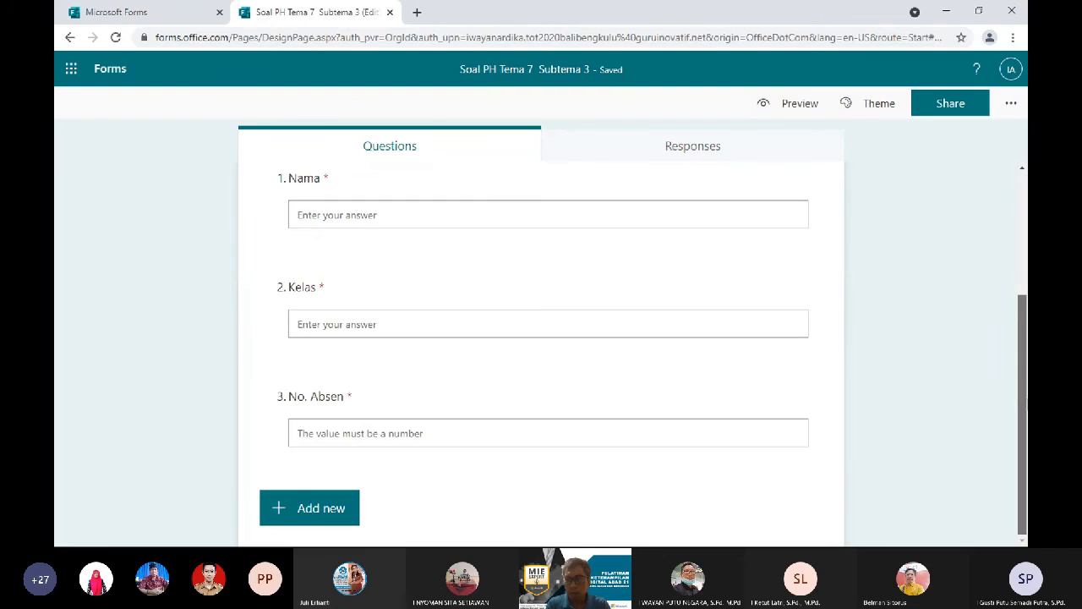
# Add a new section below the "No. Absen" question and title it "Soal Pilihan Ganda".
pyautogui.click(337, 506)
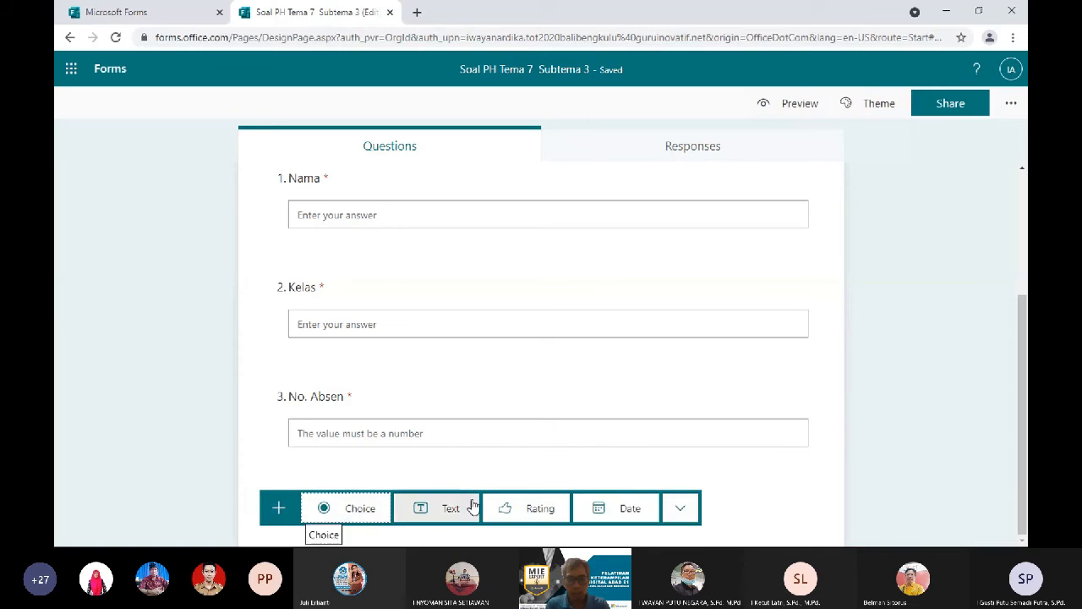
pyautogui.click(682, 511)
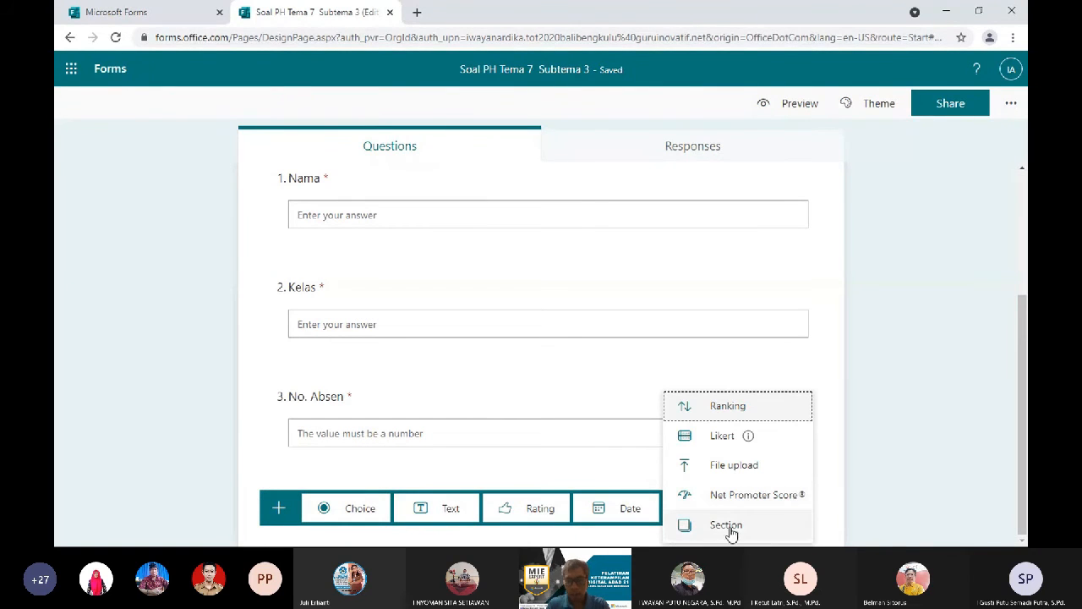
pyautogui.click(722, 527)
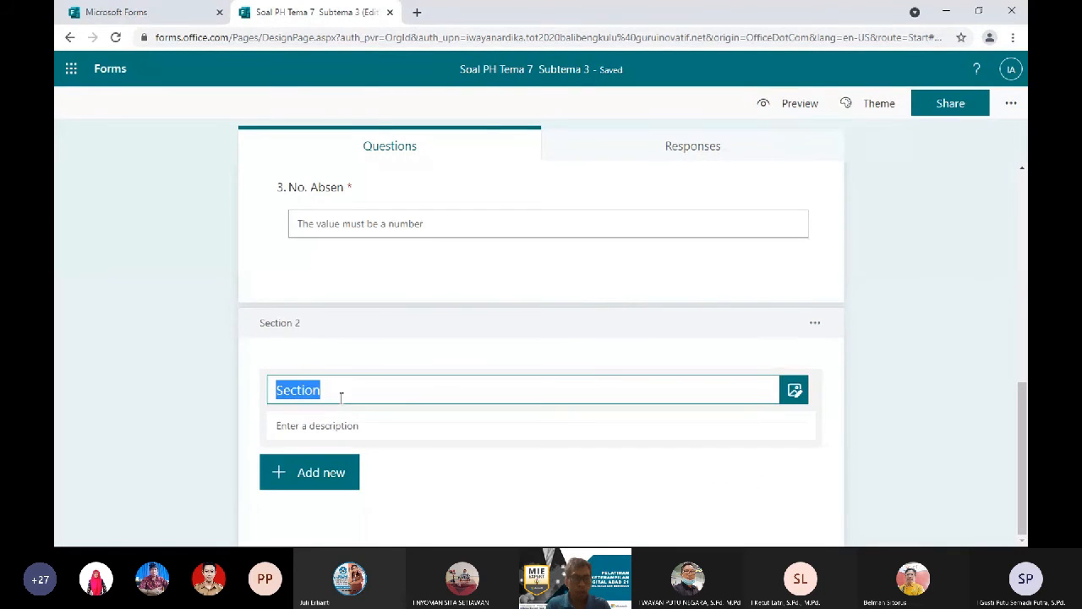
pyautogui.write('Soa')
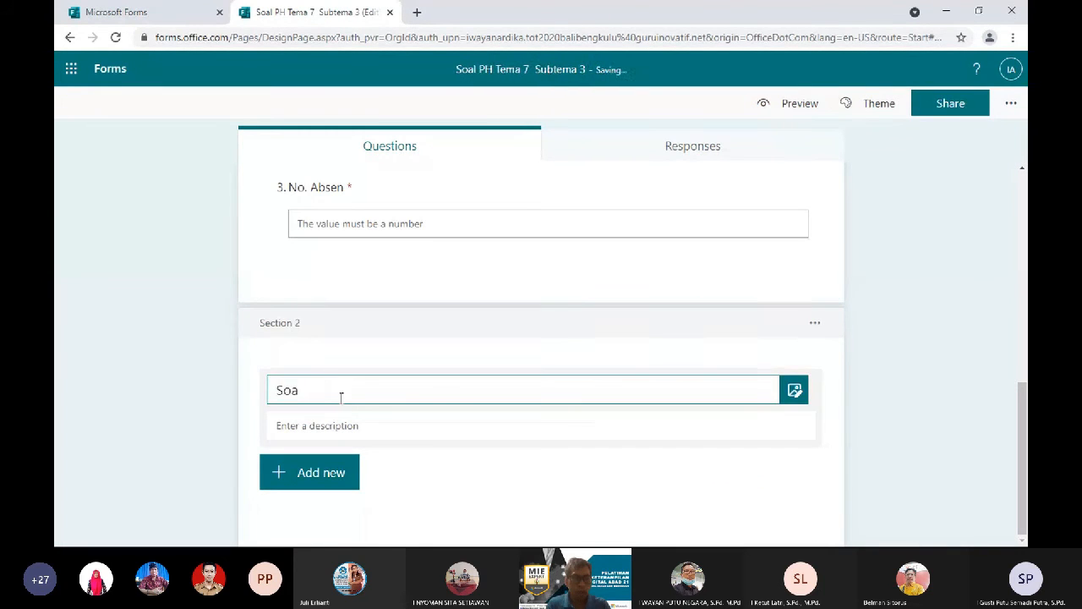
pyautogui.write('l Pilihan')
pyautogui.press('BackSpace')
pyautogui.press('BackSpace')
pyautogui.press('BackSpace')
pyautogui.press('BackSpace')
pyautogui.write('ihan Ganda')
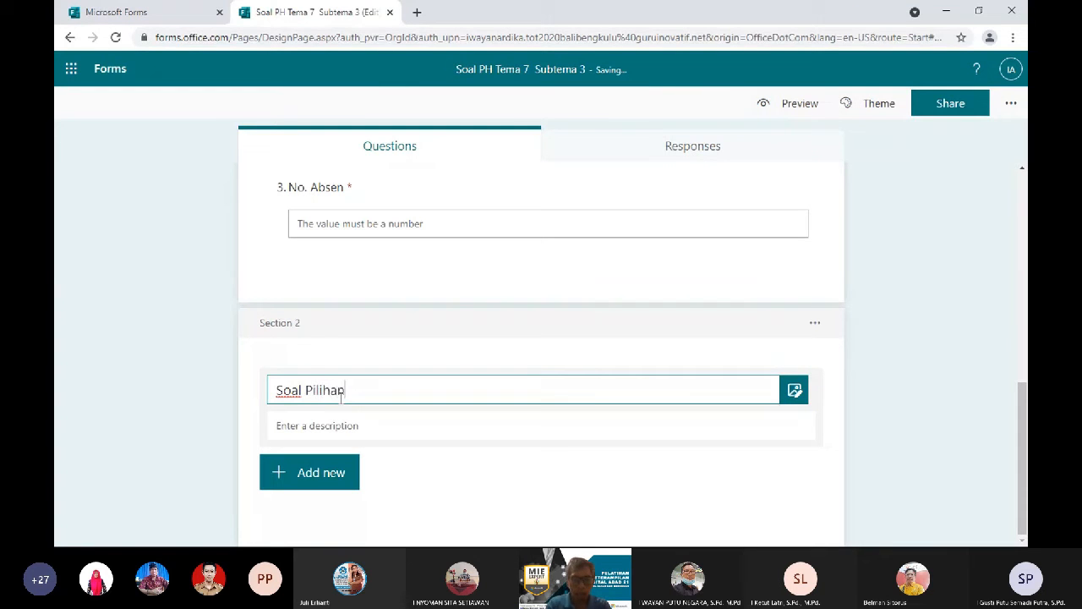
# Enter "Pilihlah salah satu jawaban yang benar" as the description of the "Soal Pilihan Ganda" section.
pyautogui.click(338, 424)
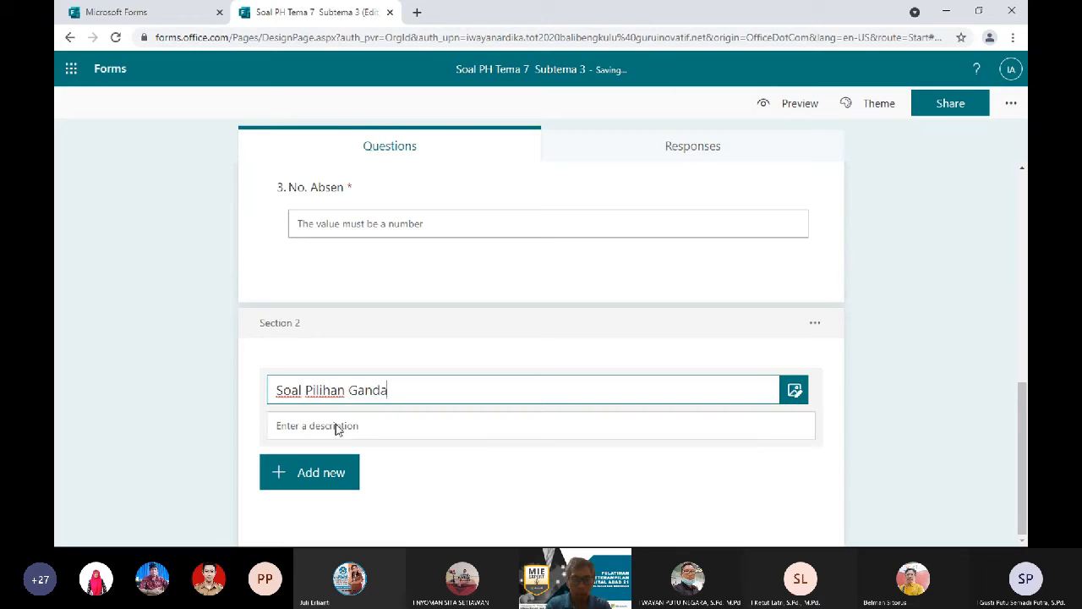
pyautogui.write('Pi')
pyautogui.press('BackSpace')
pyautogui.tripleClick(385, 390)
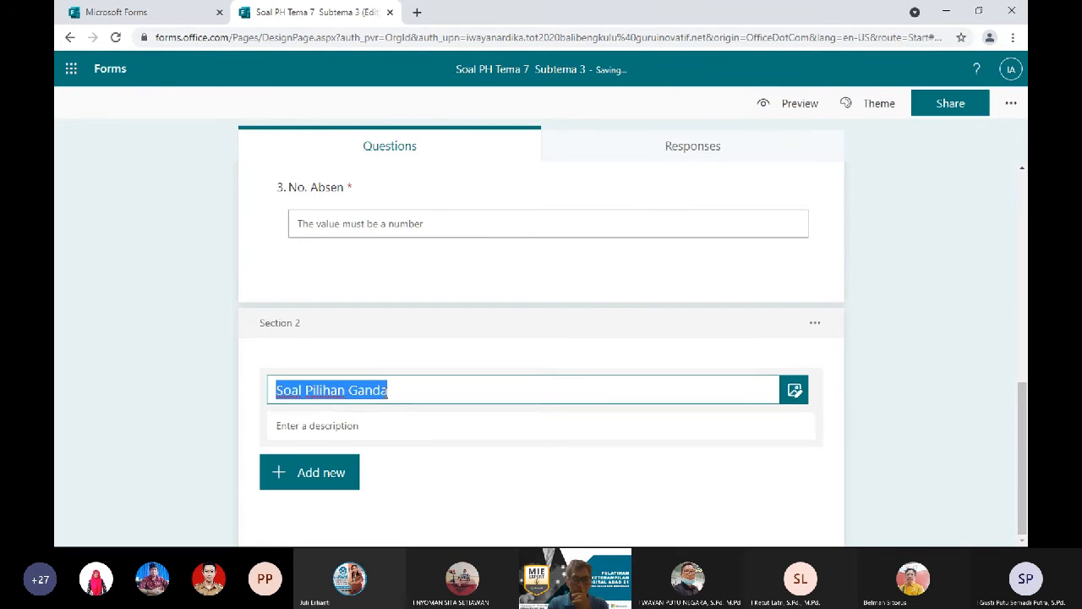
pyautogui.click(357, 429)
pyautogui.write('Pilihlah salah satu jawaban y')
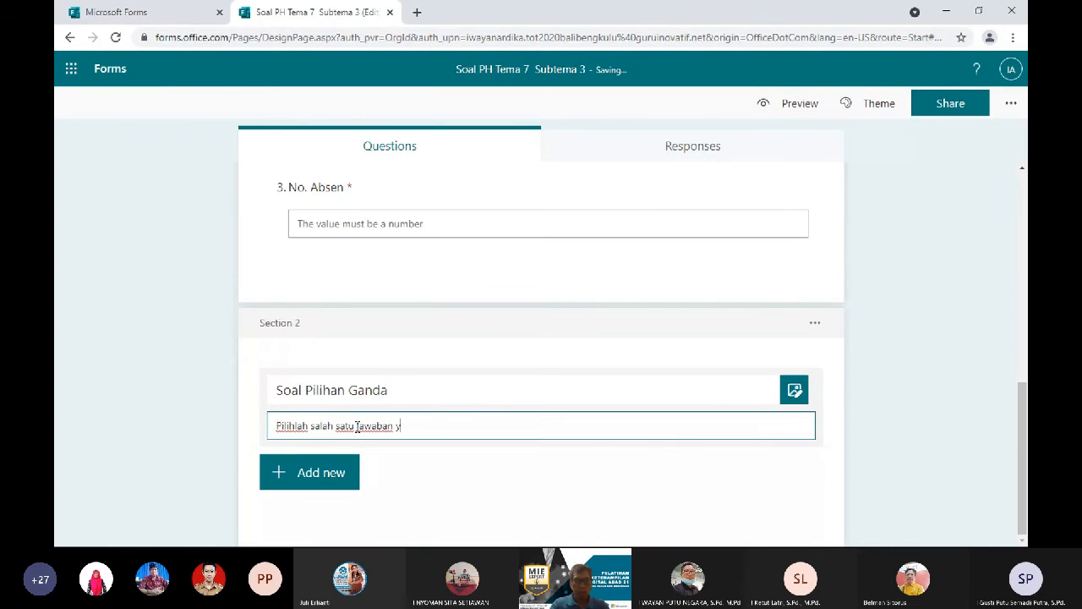
pyautogui.write('ang benar')
# Title Section 1 "Identitas" and give it the description "Isilah identitasmu!".
pyautogui.click(1023, 415)
pyautogui.moveTo(1024, 414); pyautogui.dragTo(1026, 272)
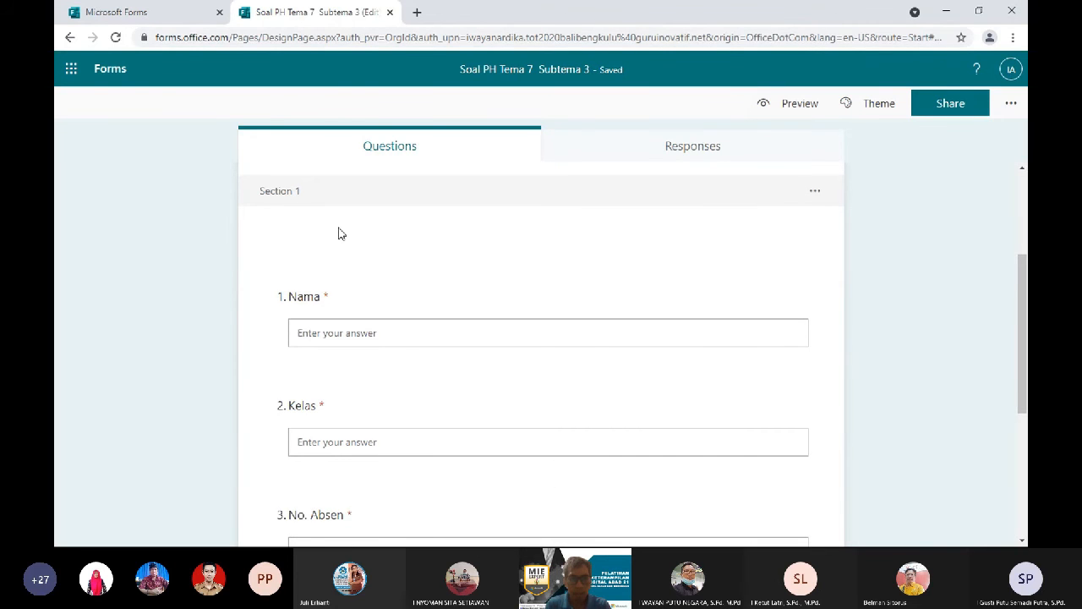
pyautogui.click(340, 256)
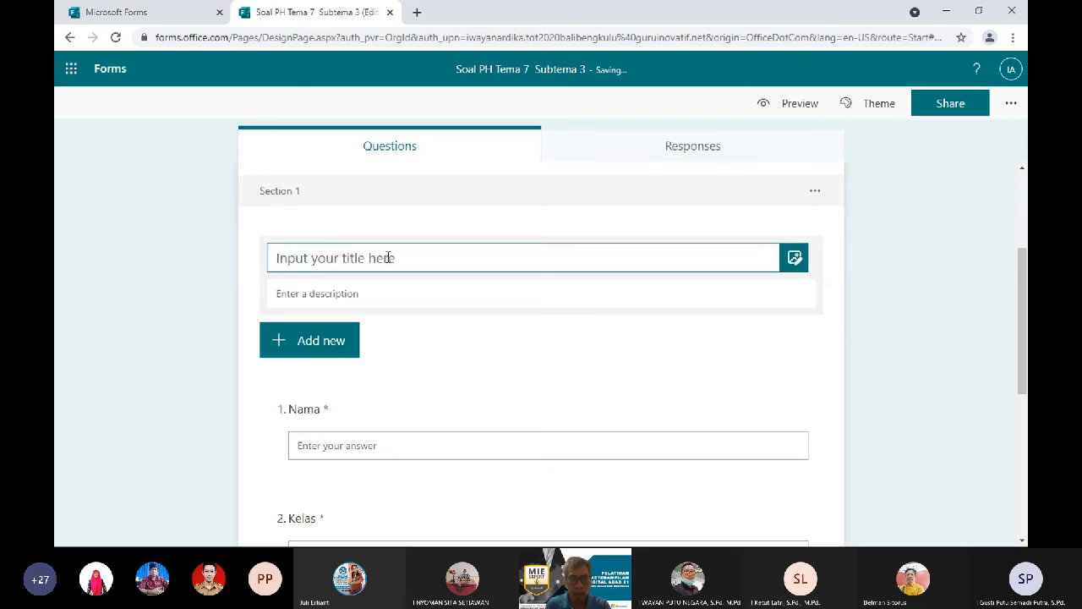
pyautogui.write('Identitas')
pyautogui.click(403, 285)
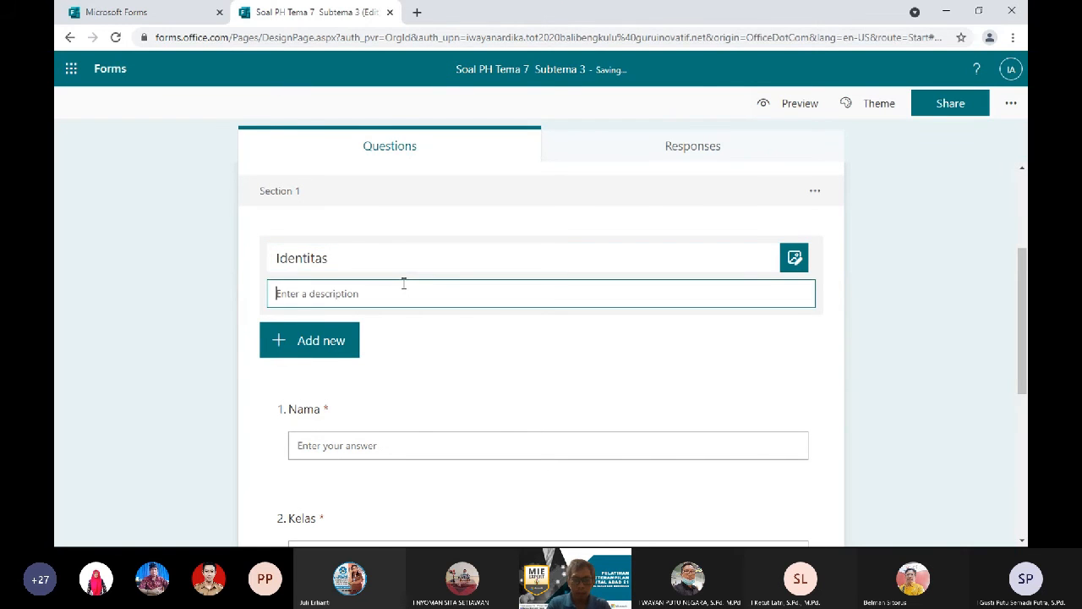
pyautogui.write('Isilah ')
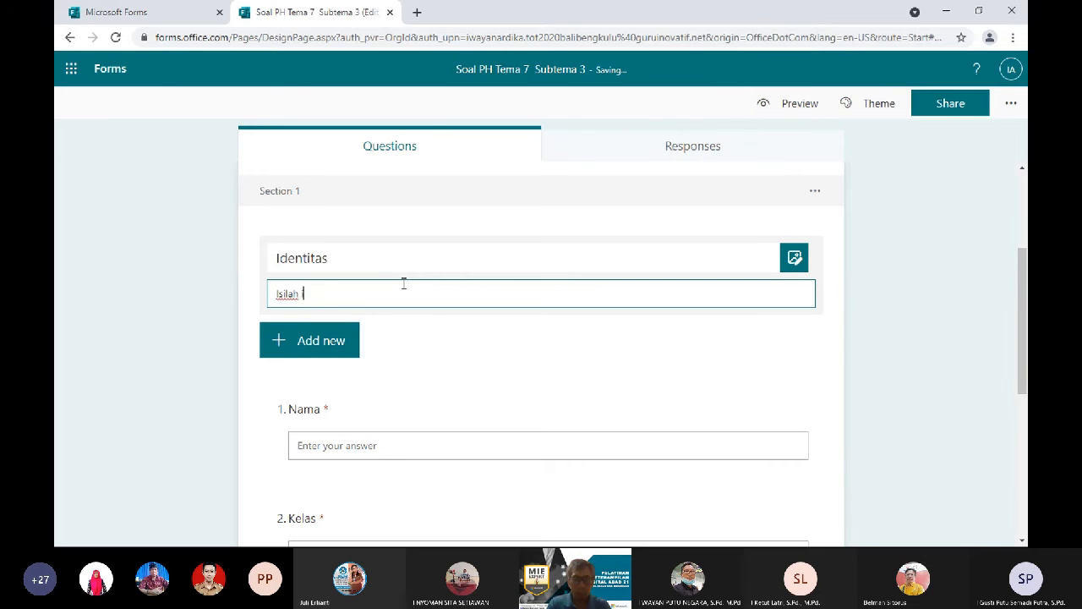
pyautogui.write('identitasmu!')
# Add a choice question to the "Soal Pilihan Ganda" section.
pyautogui.moveTo(1022, 298); pyautogui.dragTo(1024, 432)
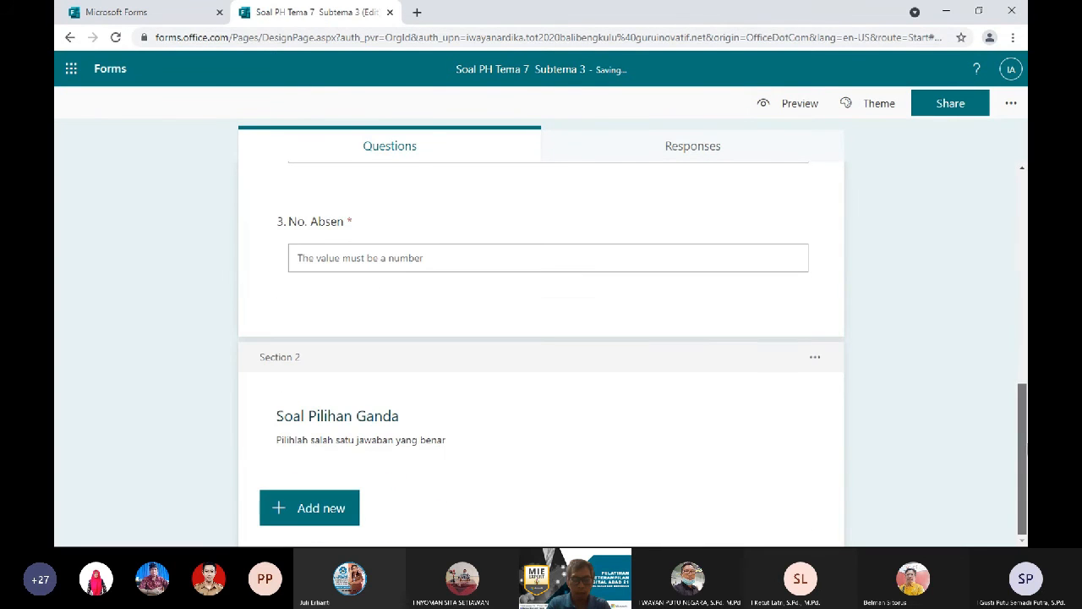
pyautogui.click(321, 510)
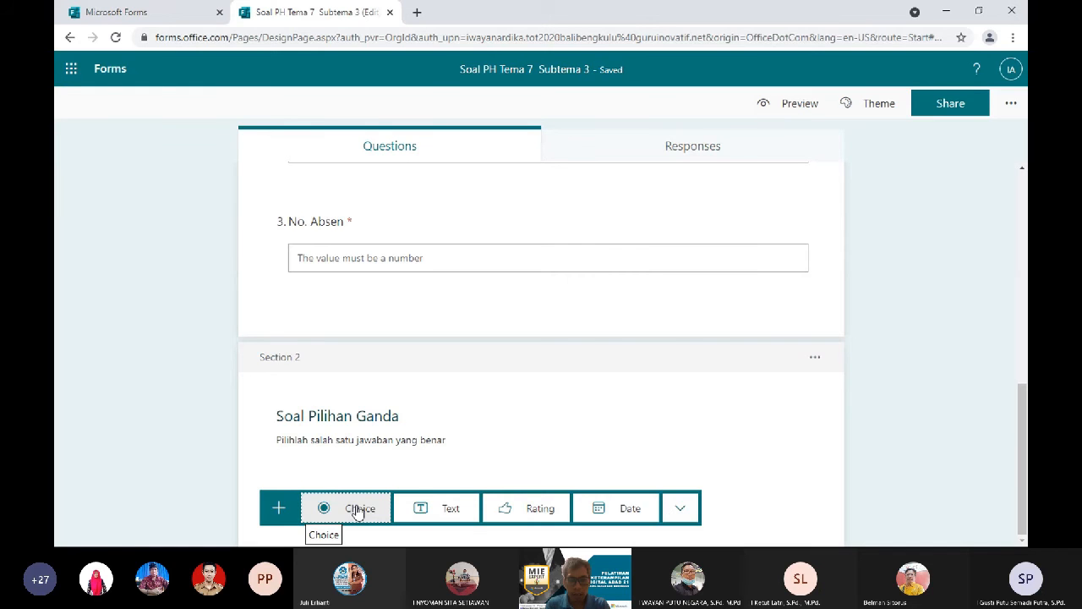
pyautogui.click(358, 510)
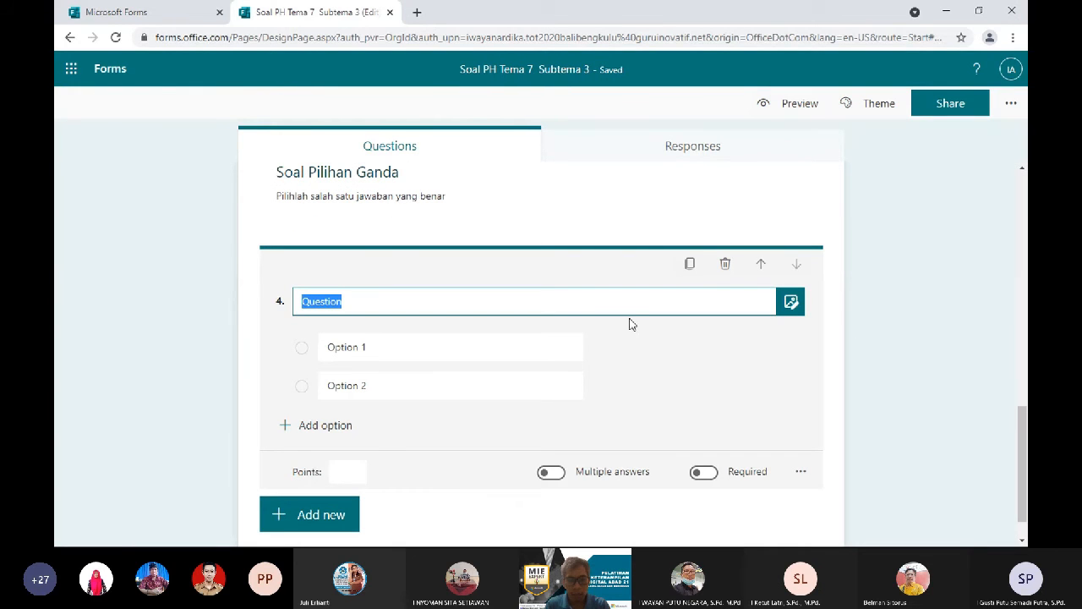
# Place the browser beside the Word document and copy item 1's text, "Wujud sikap yang dapat dilakukan dalam menjaga persatuanadalah ….", into question 4.
pyautogui.click(982, 11)
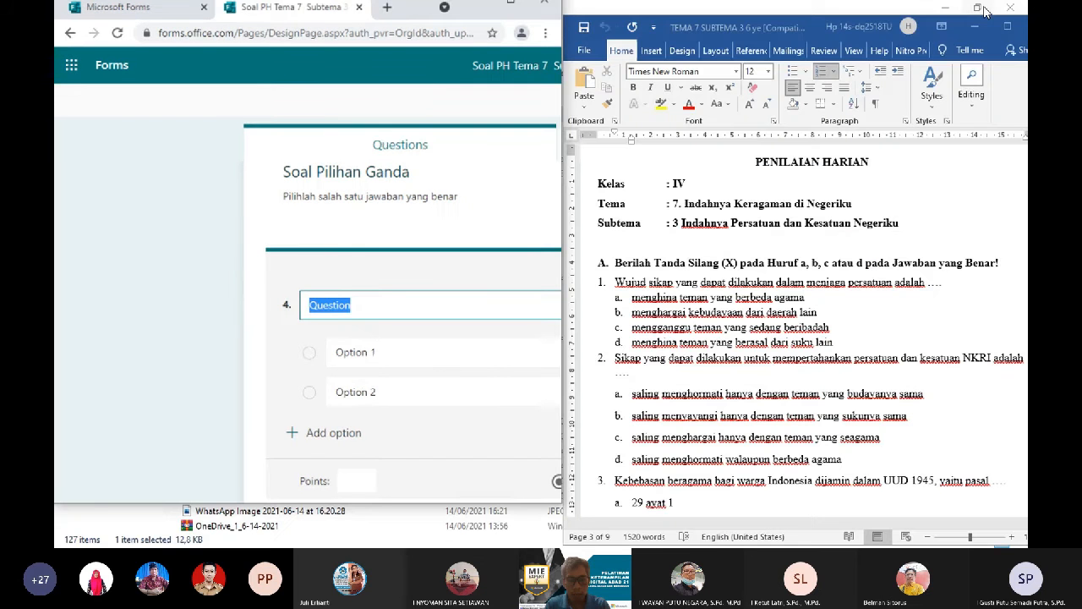
pyautogui.click(636, 302)
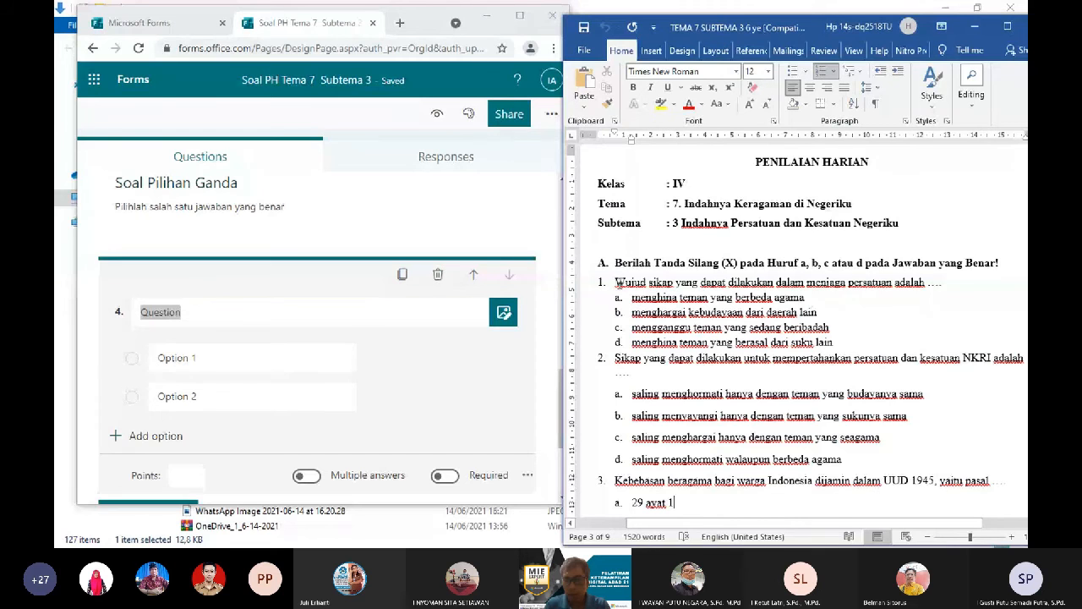
pyautogui.moveTo(616, 283); pyautogui.dragTo(946, 288)
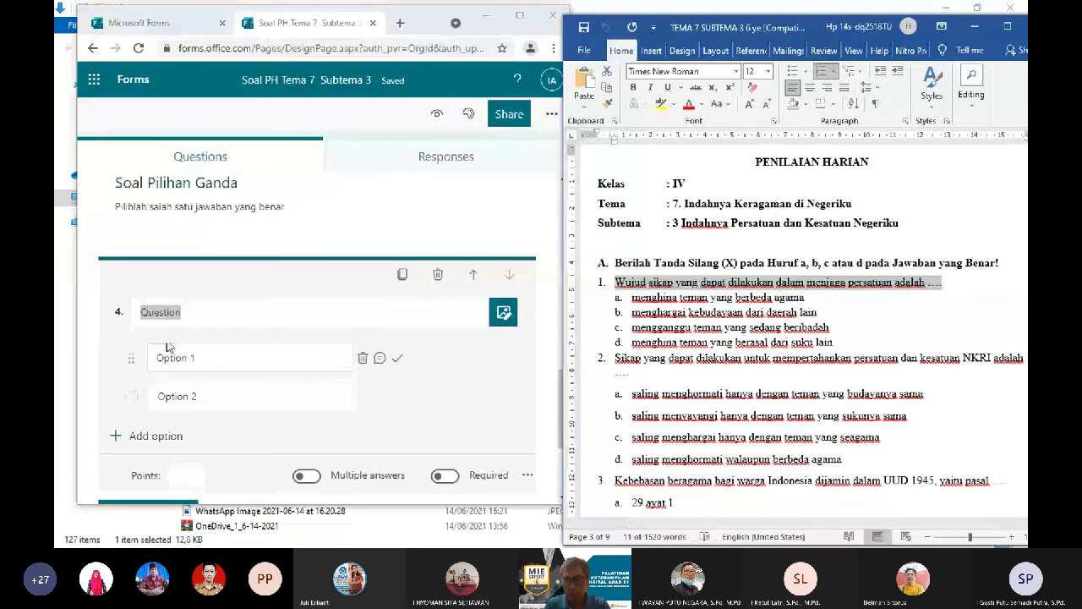
pyautogui.moveTo(183, 312); pyautogui.dragTo(113, 320)
pyautogui.write('Wujud sikap yang dapat dilakukan dalam menjaga persatuanadalah ….')
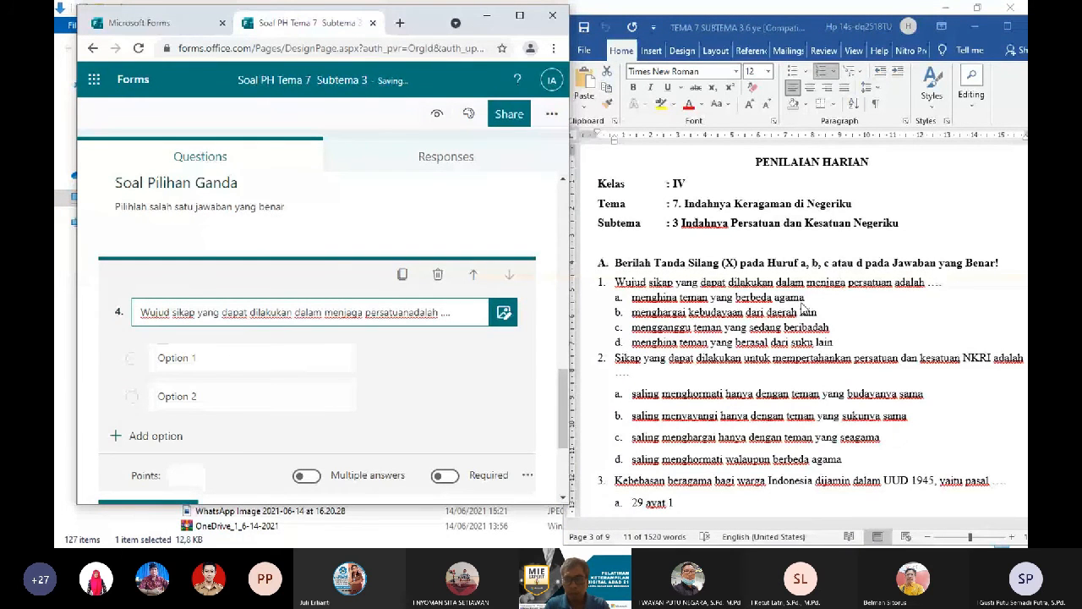
# Copy item 1's four answer choices from the Word document and select question 4's first option text for replacement.
pyautogui.click(839, 348)
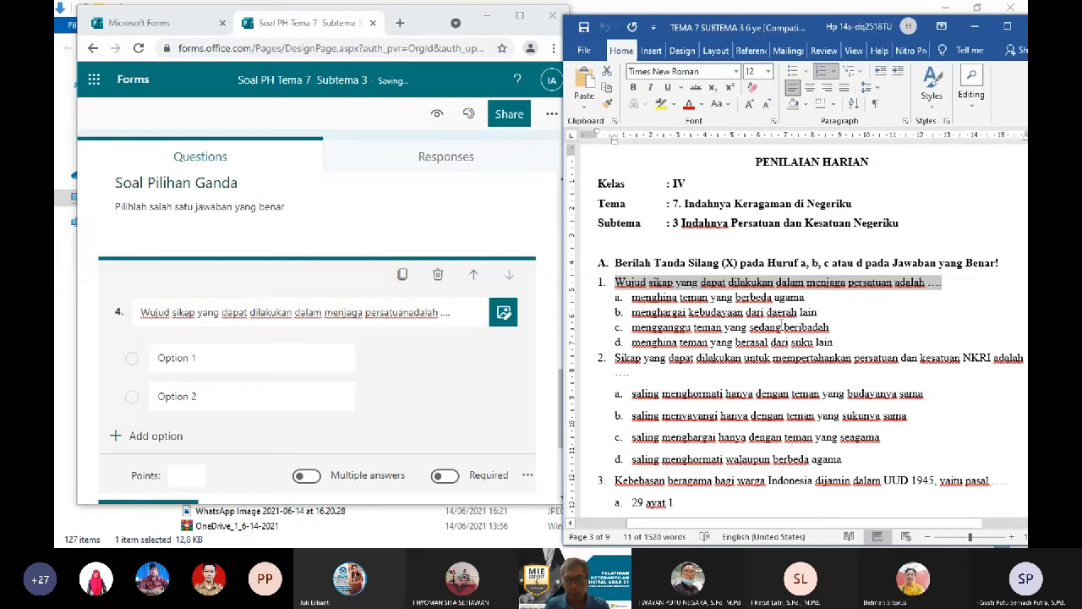
pyautogui.moveTo(631, 297); pyautogui.dragTo(835, 343)
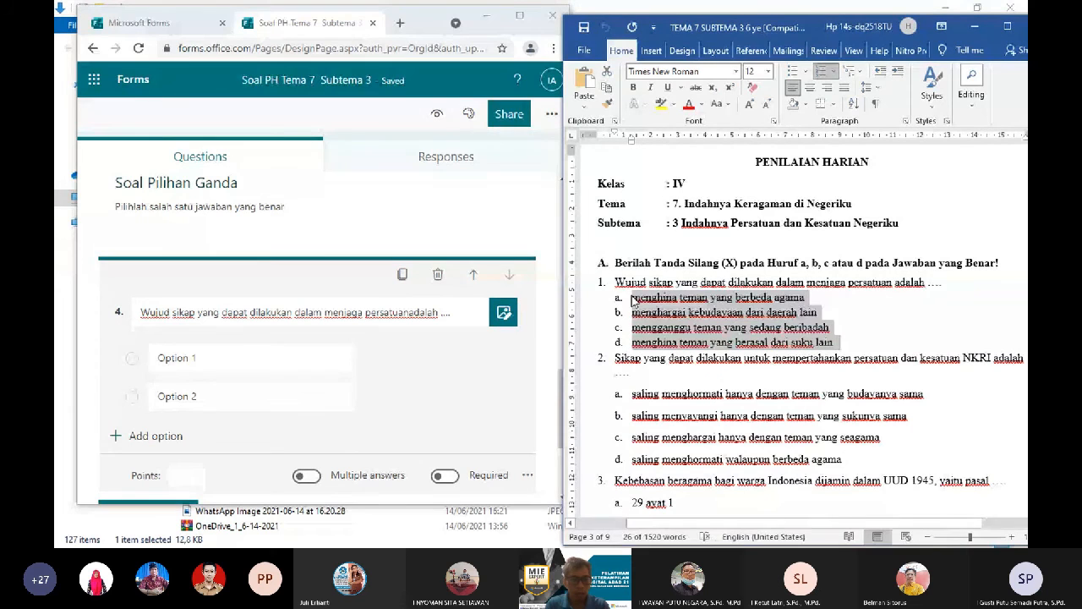
pyautogui.click(186, 359)
pyautogui.click(187, 360)
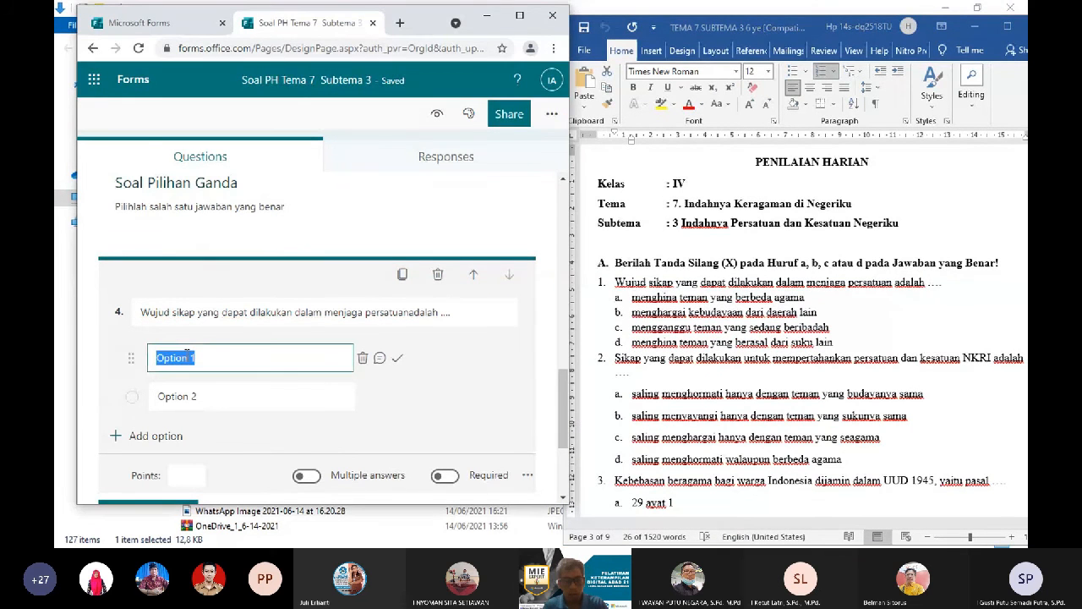
# Fill question 4's answer options with choices a to d of question 1 from the Word document.
pyautogui.write('a.\tmenghina teman yang berbeda agama b. menghargai kebudayaan dari daerah lain c. mengganggu teman yang sedang beribadah d. menghina teman yang berasal dari suku lain')
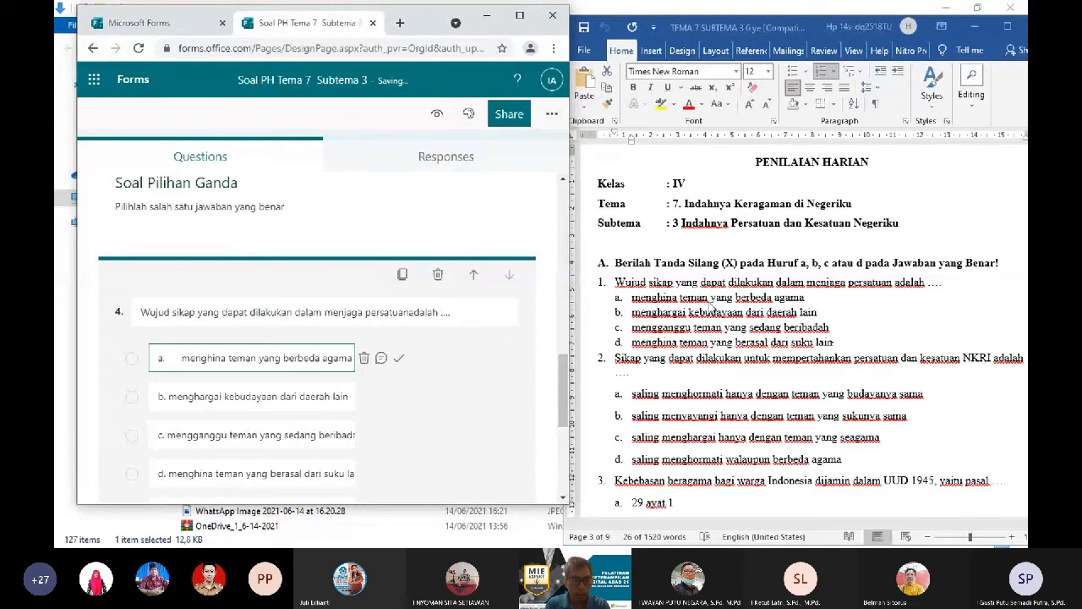
pyautogui.click(179, 358)
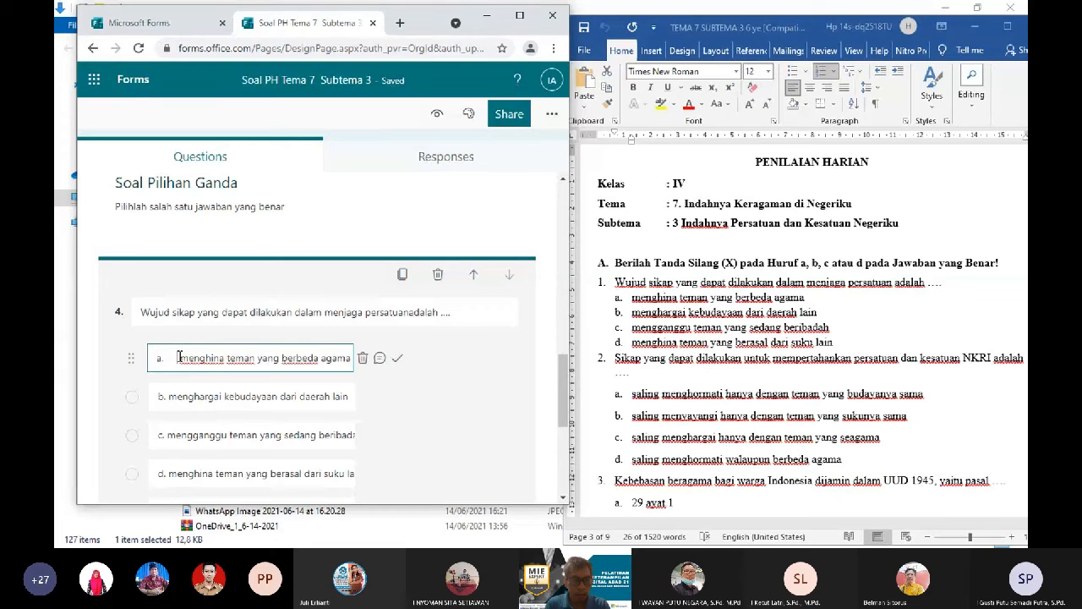
pyautogui.click(563, 378)
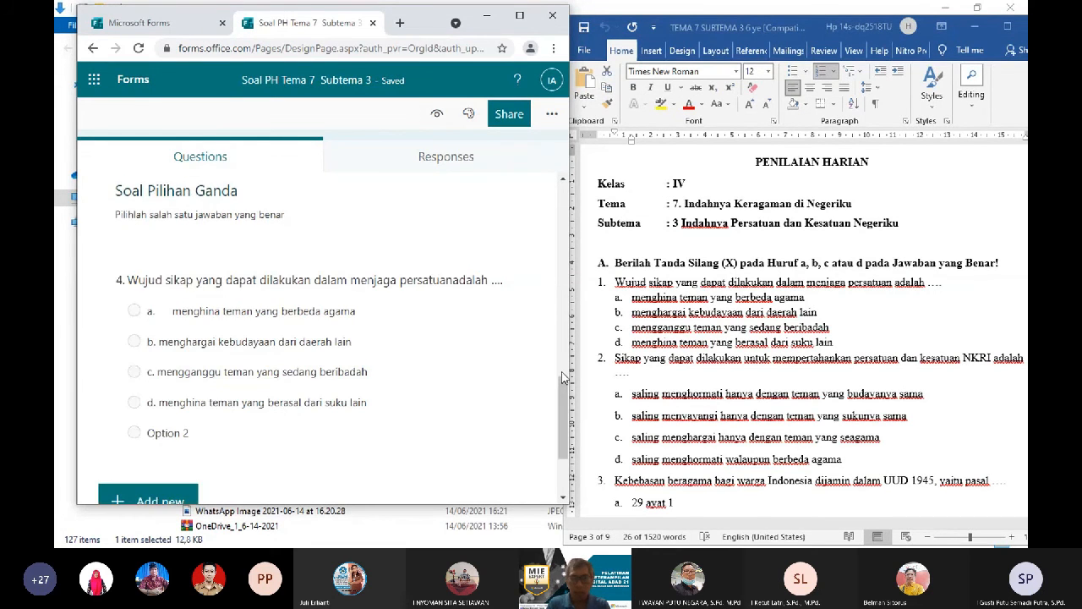
# Enlarge the form editor, remove the extra gap before "menghina" in question 4's option a, and delete the leftover Option 2.
pyautogui.click(522, 18)
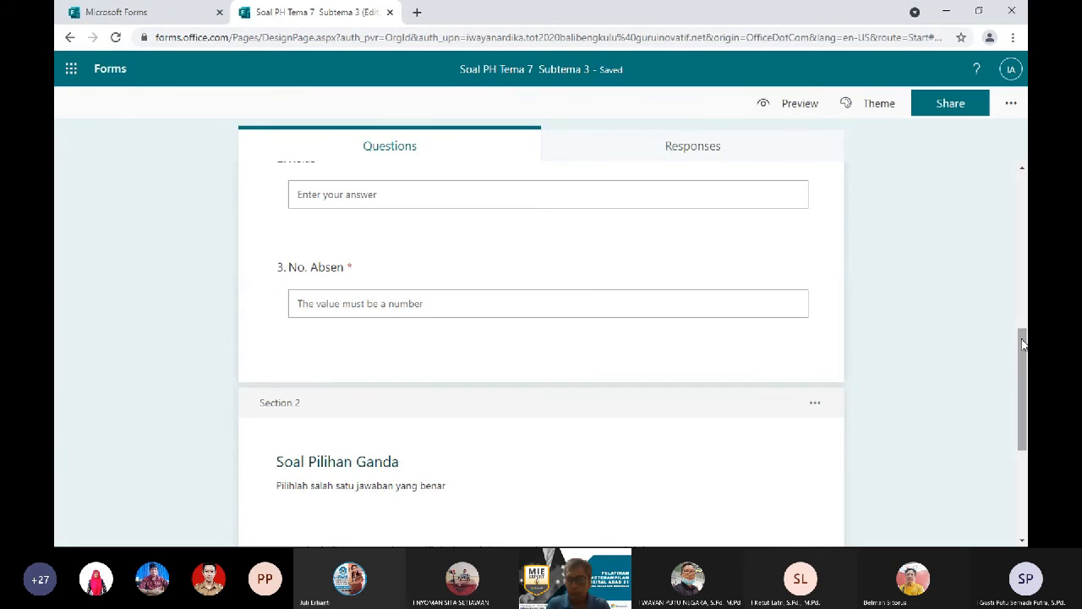
pyautogui.scroll(-3, 645, 403)
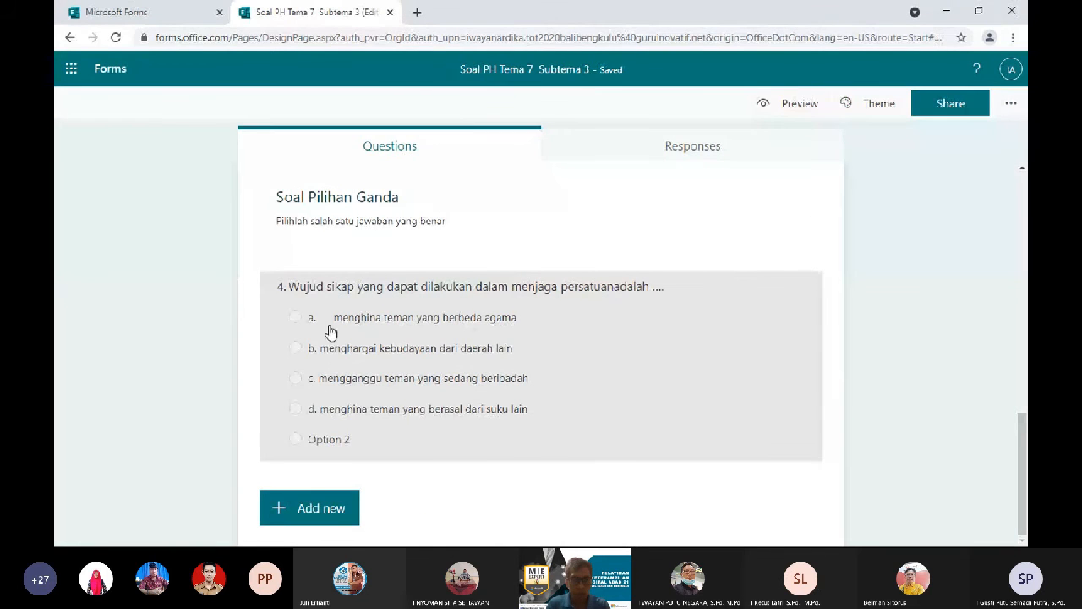
pyautogui.click(331, 332)
pyautogui.tripleClick(350, 280)
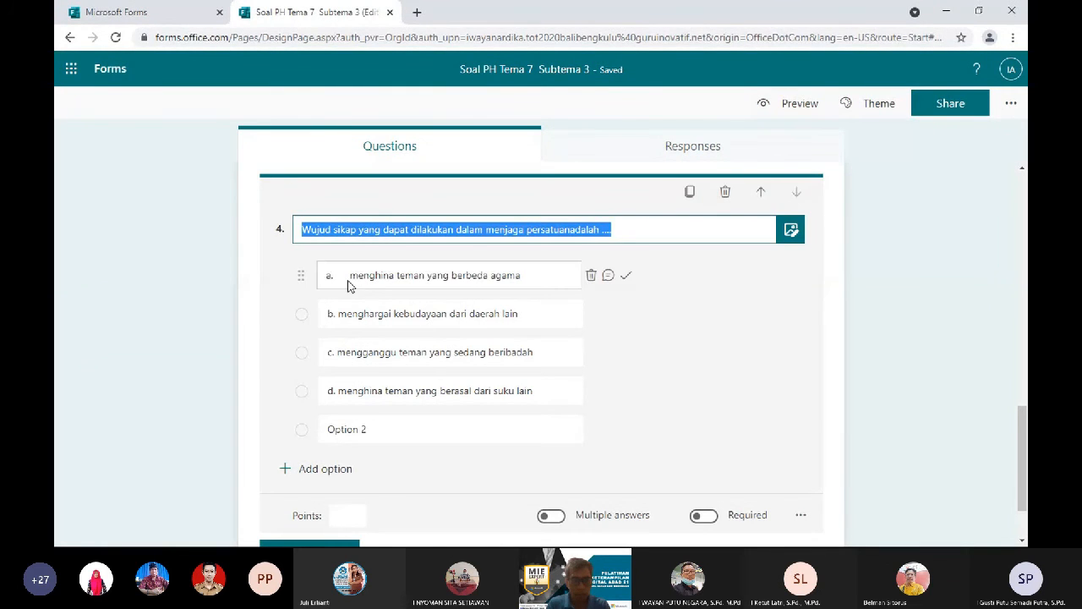
pyautogui.click(348, 280)
pyautogui.press('BackSpace')
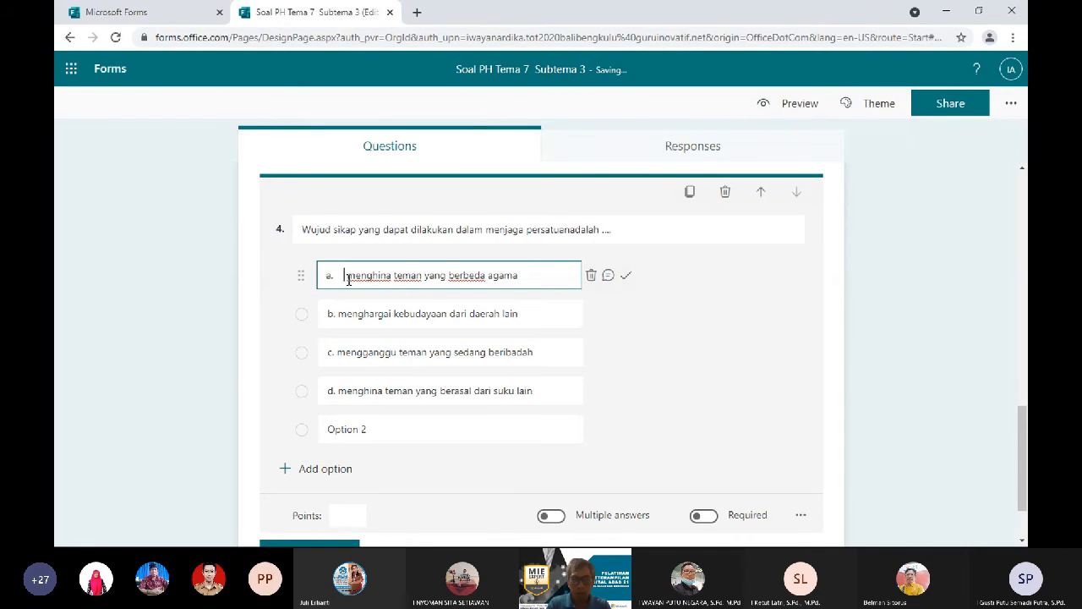
pyautogui.press('BackSpace')
pyautogui.press('BackSpace')
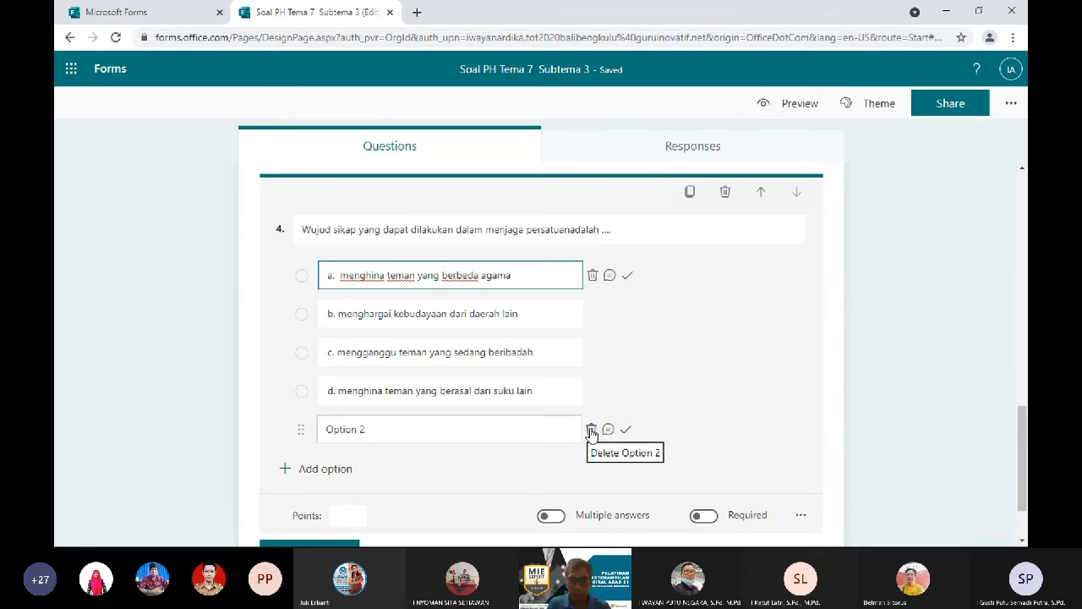
pyautogui.click(591, 430)
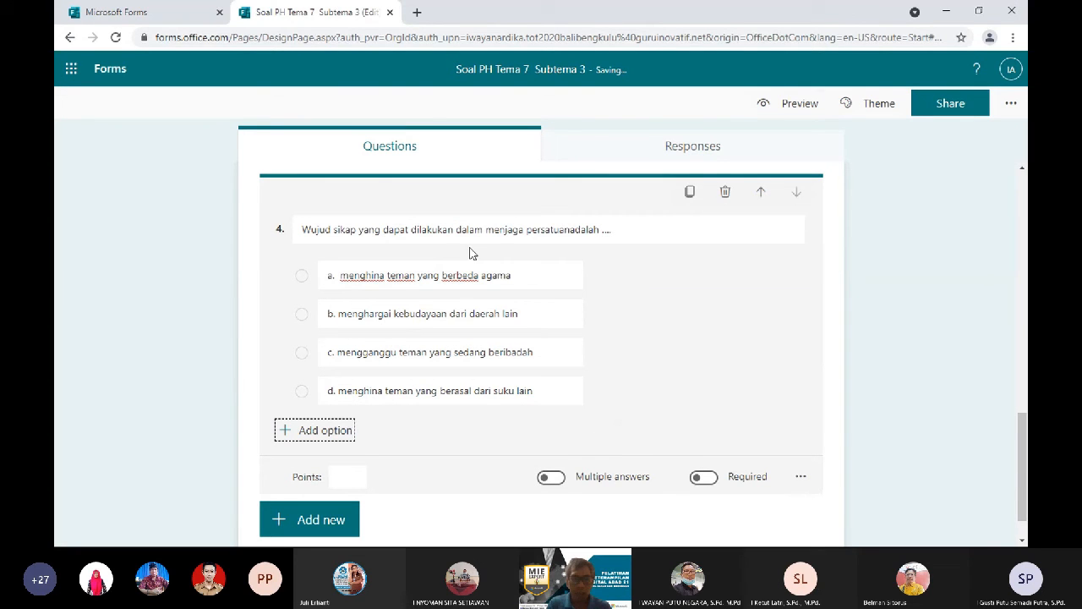
# Correct question 4's text to read "Wujud sikap yang dapat dilakukan dalam menjaga persatuan adalah ....".
pyautogui.tripleClick(570, 229)
pyautogui.hotkey('ctrl', 'c')
pyautogui.press('BackSpace')
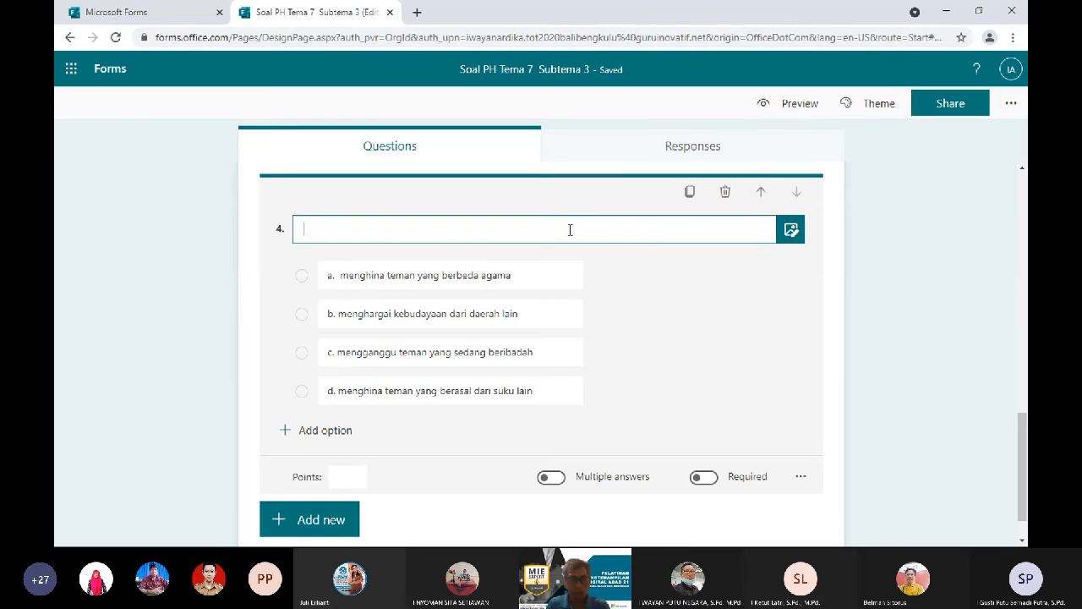
pyautogui.hotkey('ctrl', 'v')
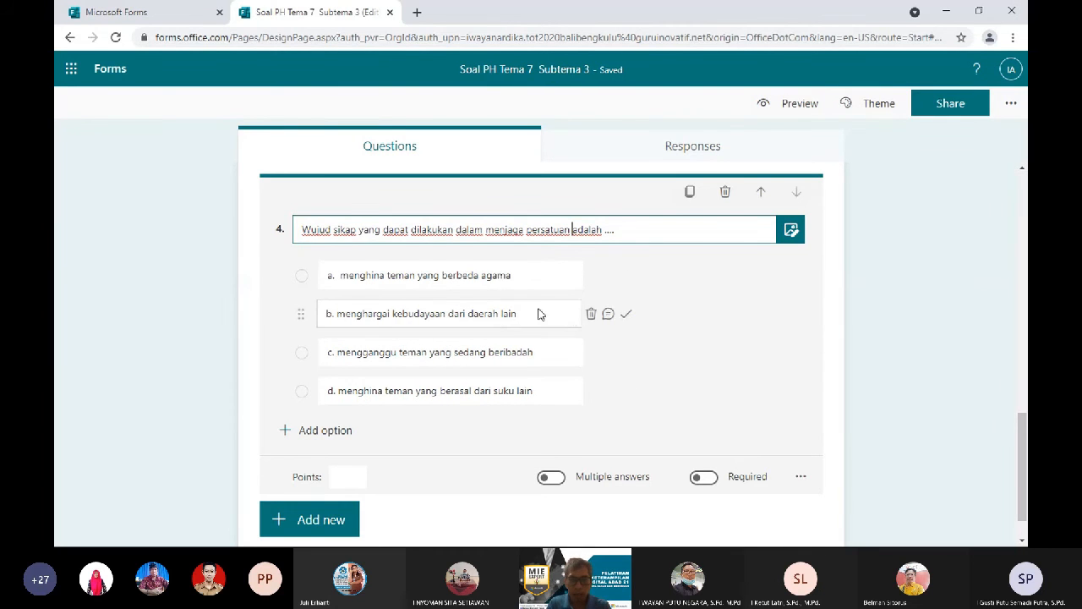
# Mark option b "menghargai kebudayaan dari daerah lain" as the correct answer and give it the respondent message "Betul sekali".
pyautogui.click(627, 317)
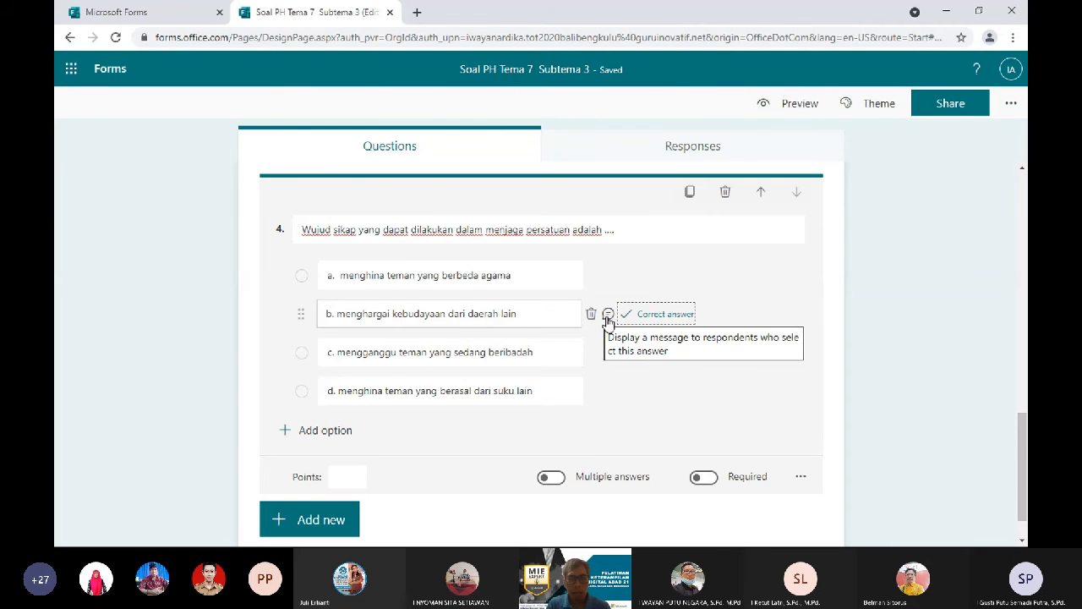
pyautogui.click(608, 316)
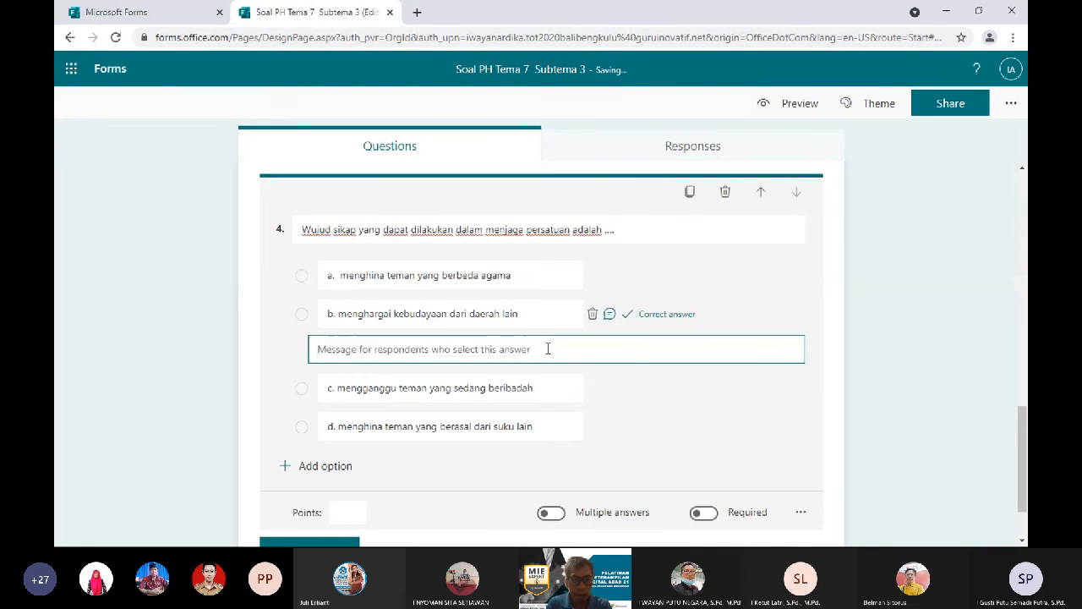
pyautogui.write('Betul se')
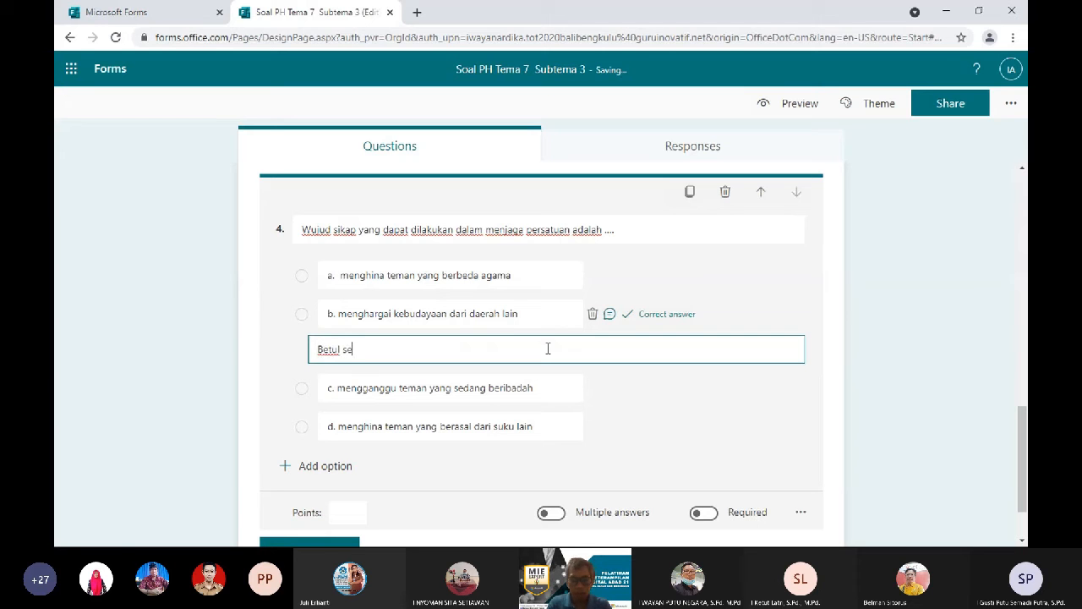
pyautogui.write('kali')
pyautogui.click(864, 304)
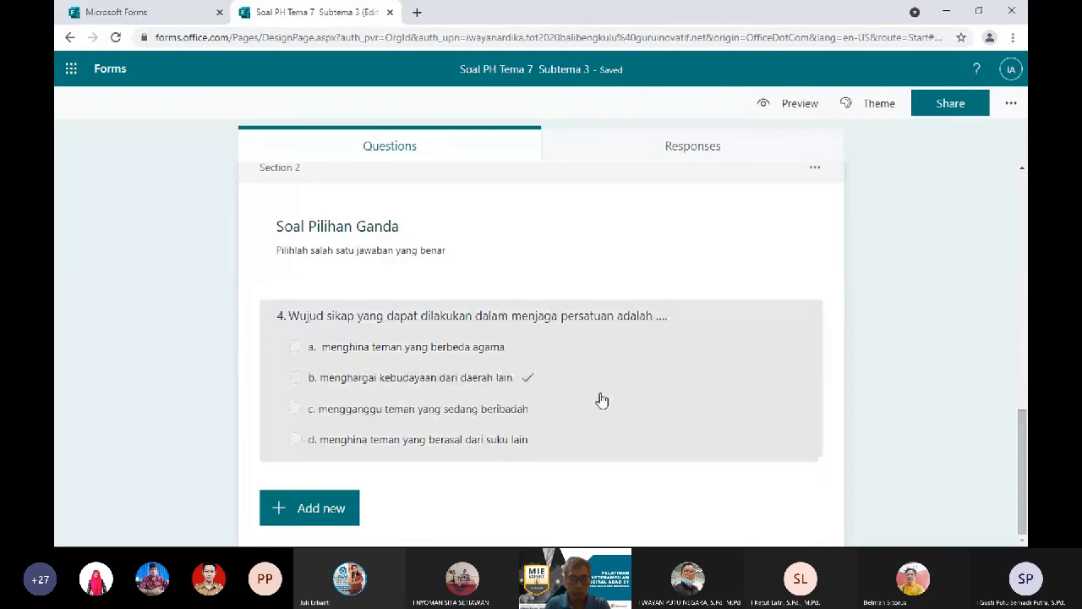
# Reopen question 4 and assign it 1 point.
pyautogui.click(490, 377)
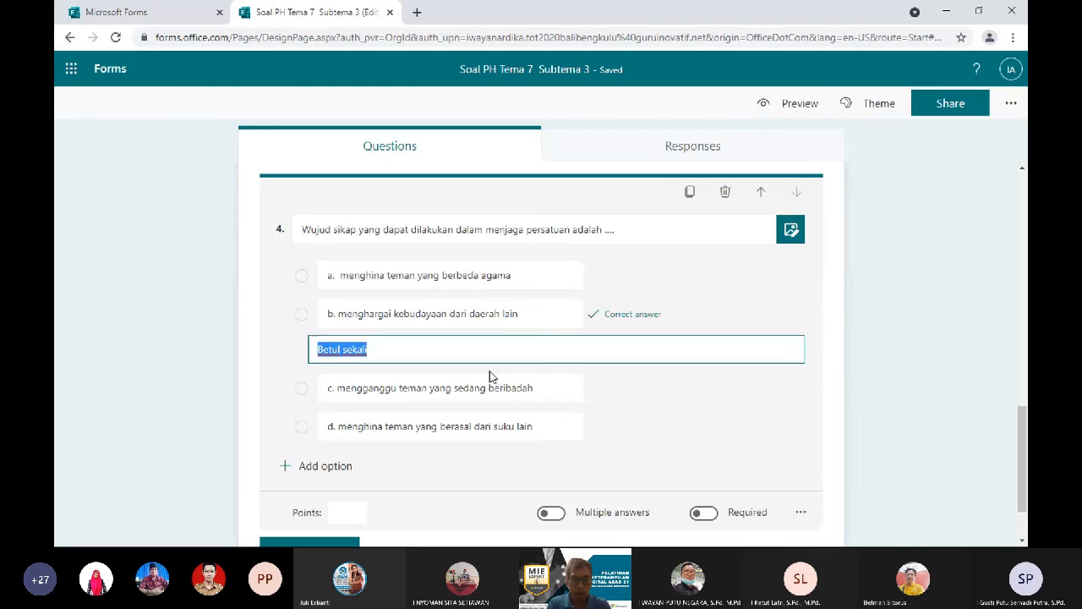
pyautogui.click(843, 375)
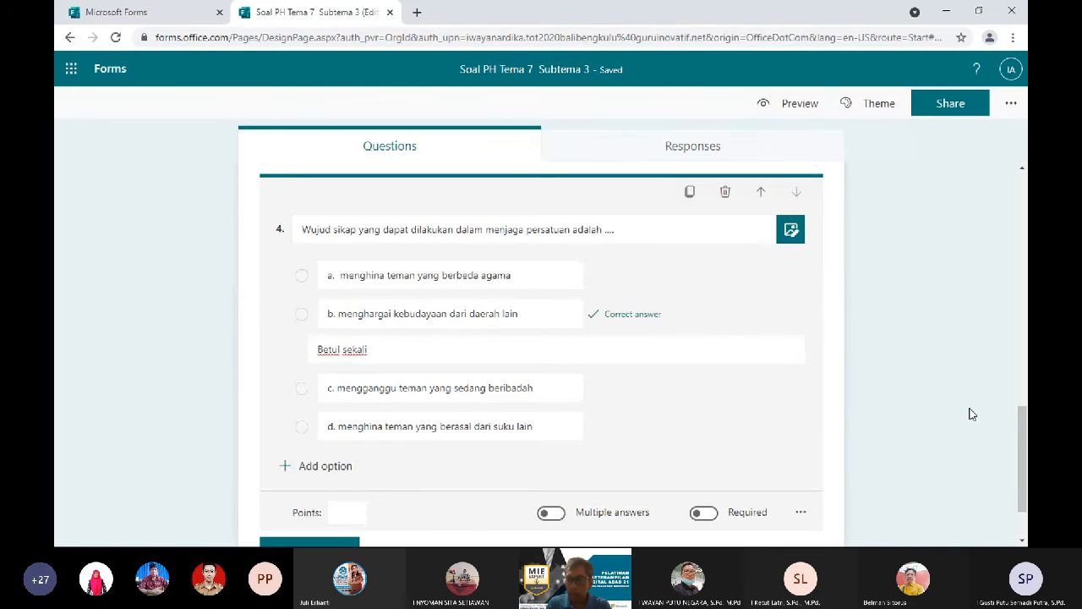
pyautogui.click(1019, 428)
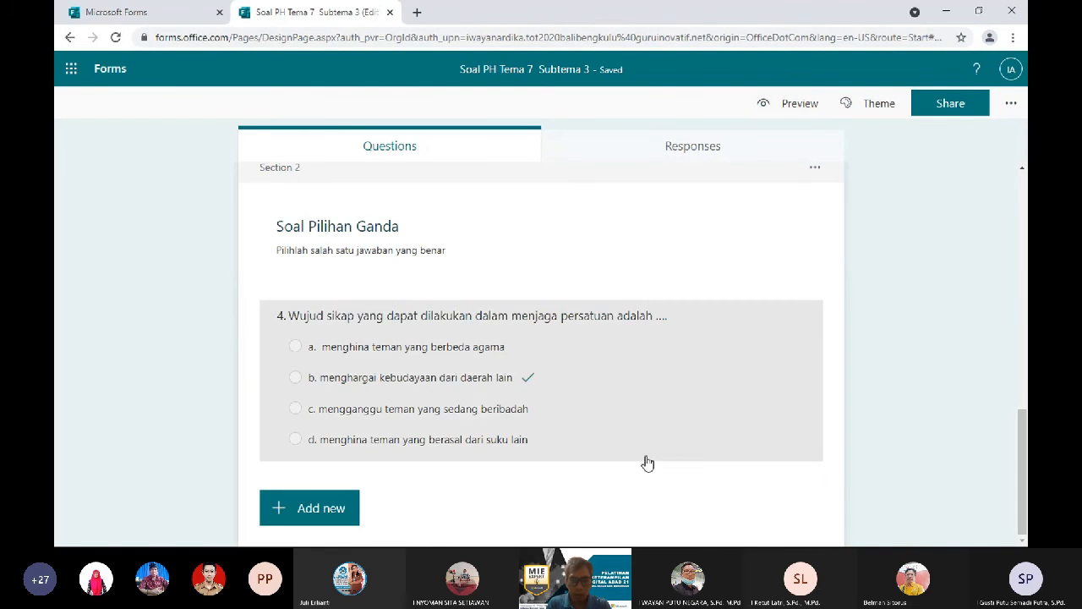
pyautogui.click(473, 404)
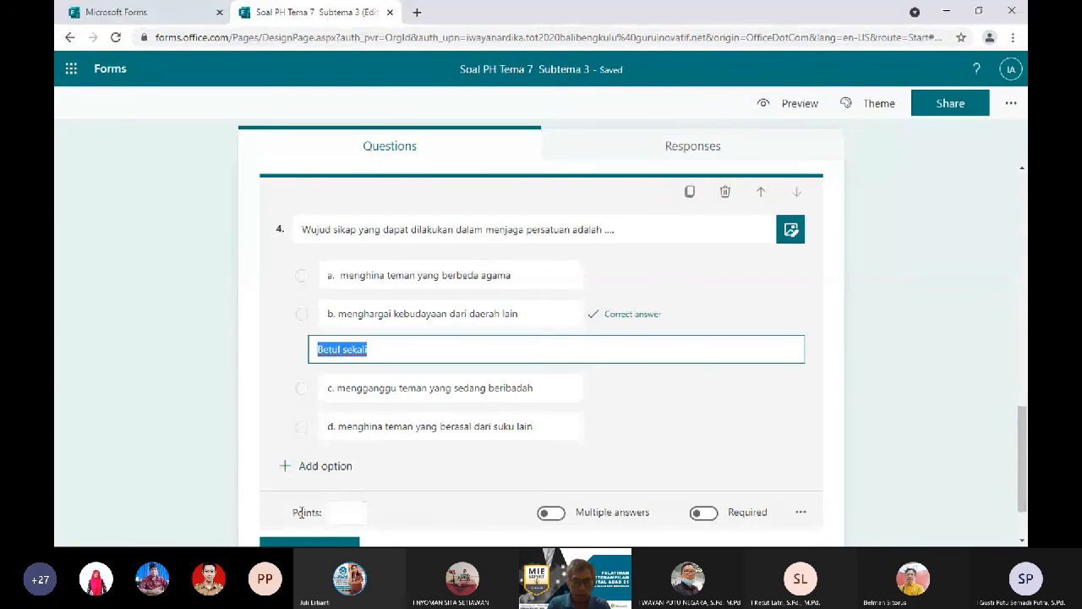
pyautogui.click(338, 512)
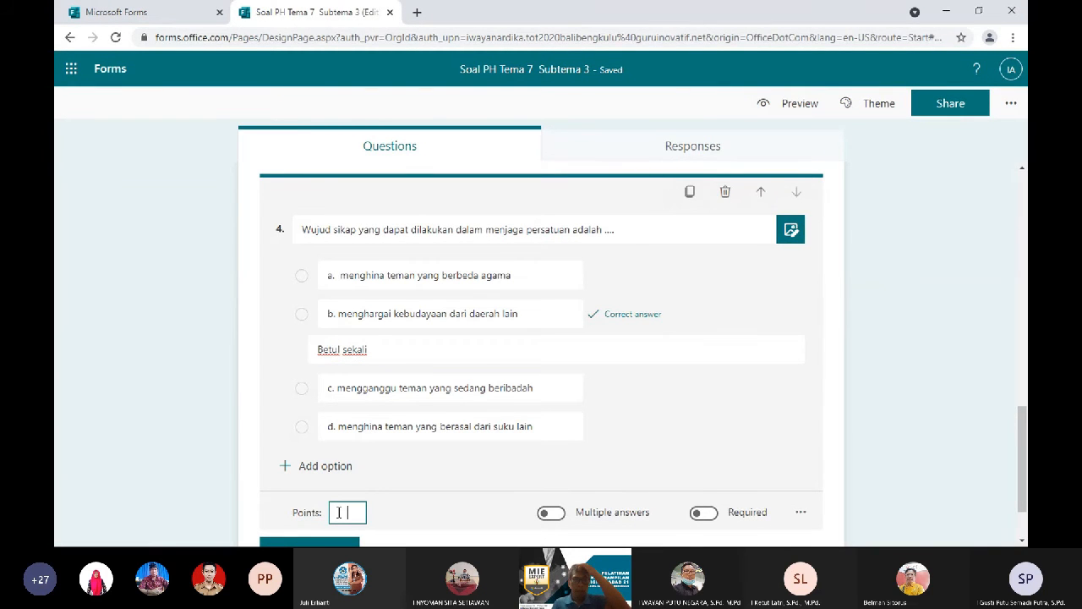
pyautogui.write('1')
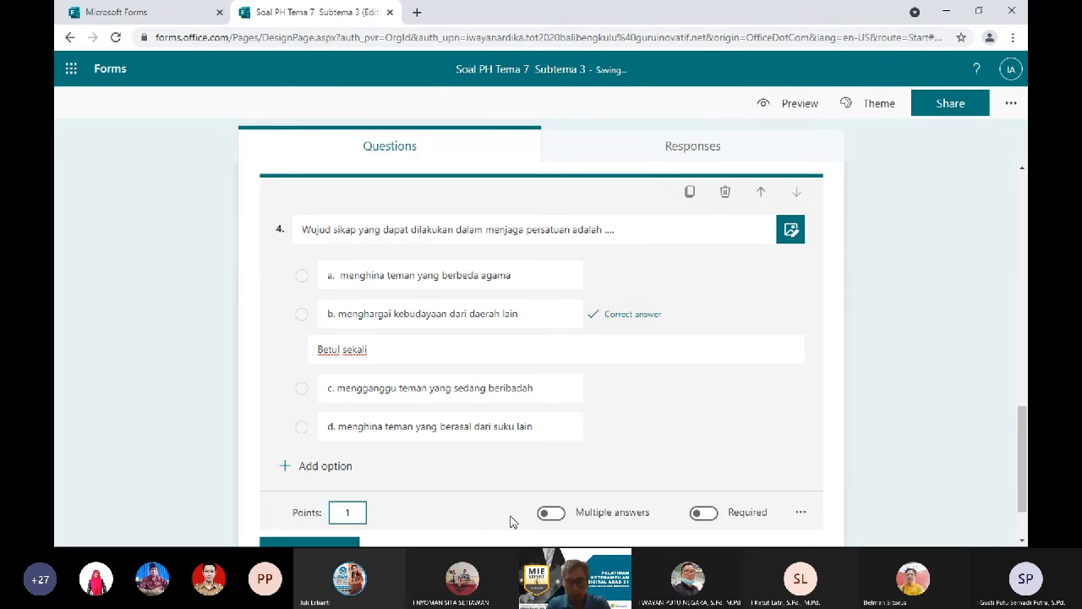
# Make question 4 required and turn on shuffling of its answer options.
pyautogui.click(704, 513)
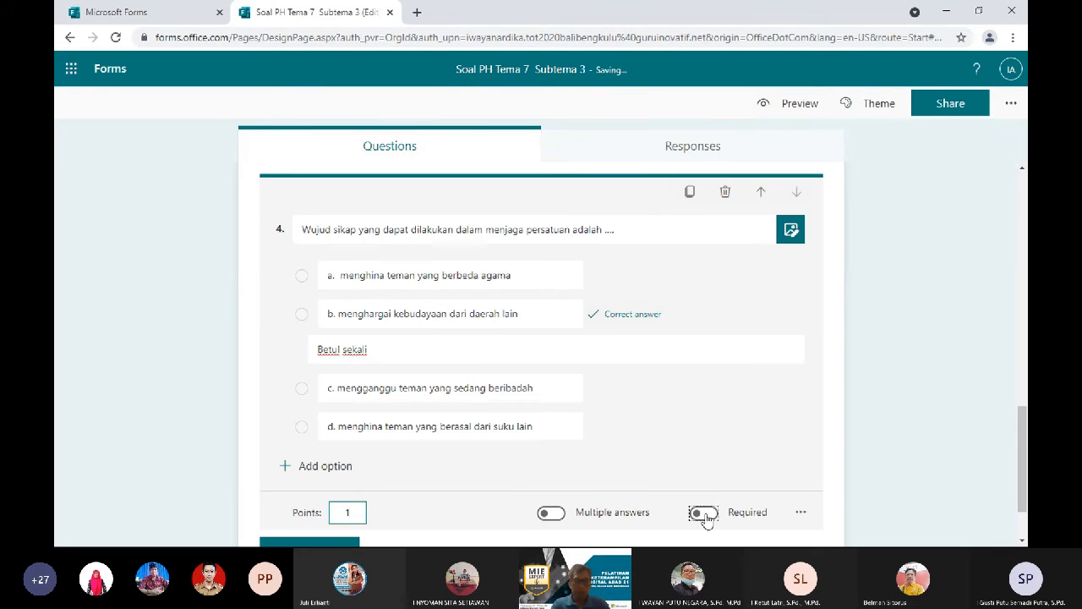
pyautogui.click(803, 513)
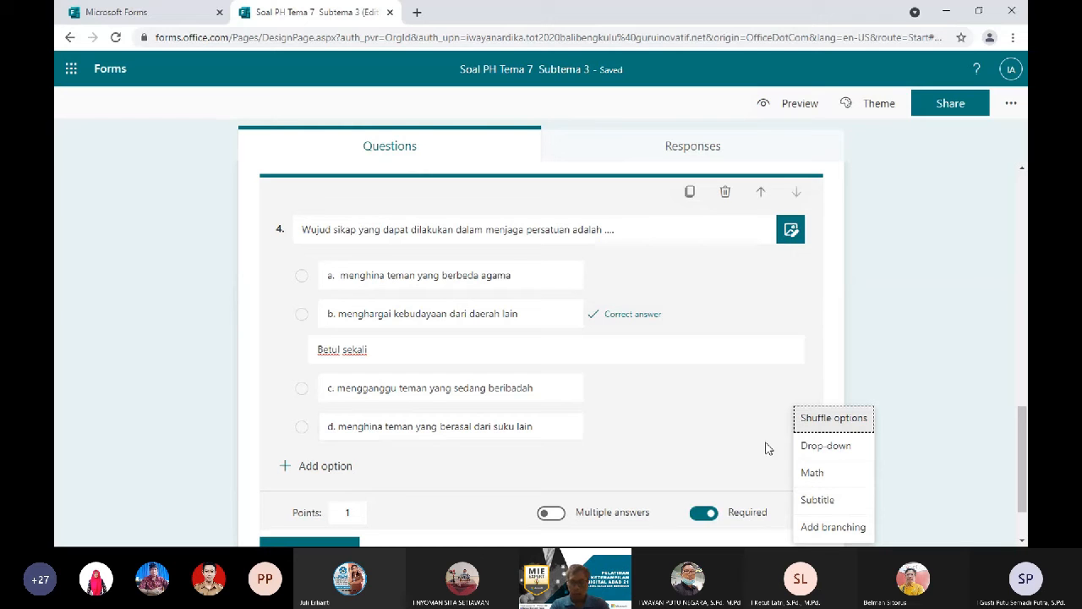
pyautogui.click(849, 429)
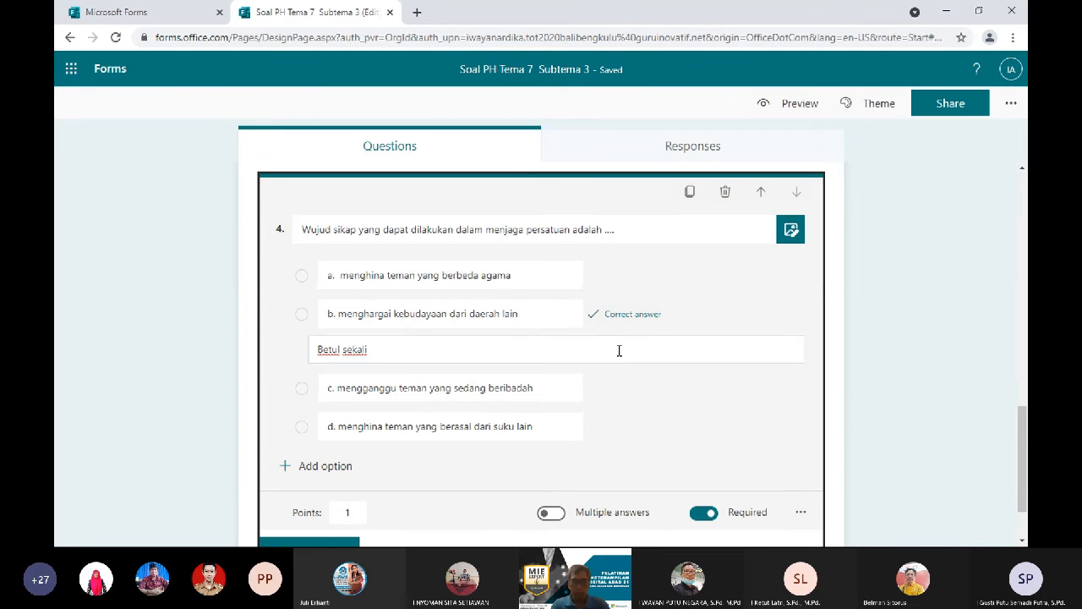
# Preview the form and complete its Identitas section with a sample name, Kelas 2 and No. Absen 2, continuing to the multiple-choice section.
pyautogui.click(786, 118)
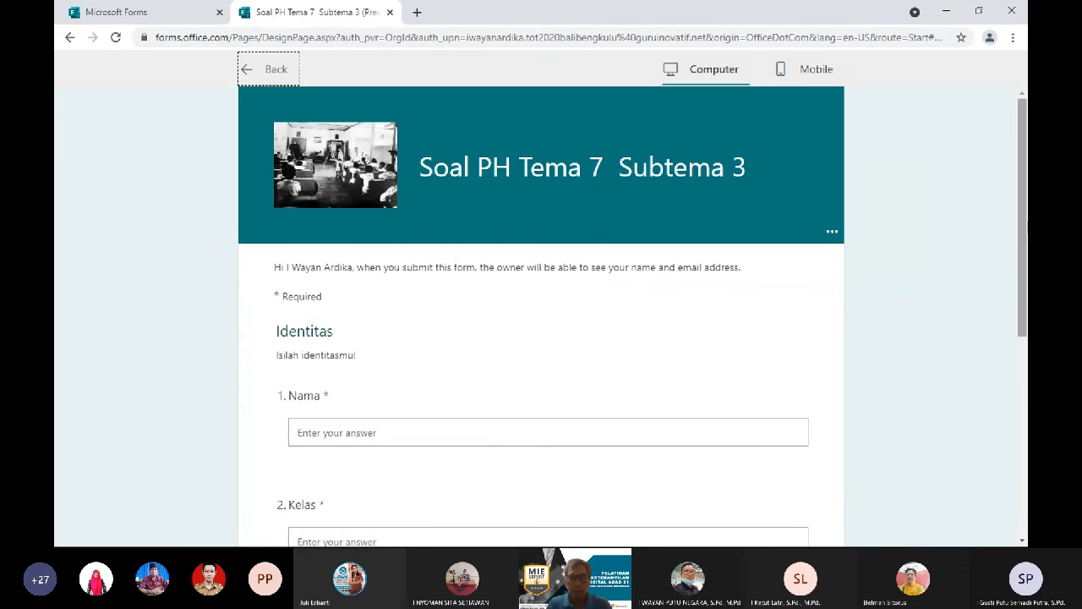
pyautogui.moveTo(1026, 227); pyautogui.dragTo(1026, 328)
pyautogui.click(365, 247)
pyautogui.write('da')
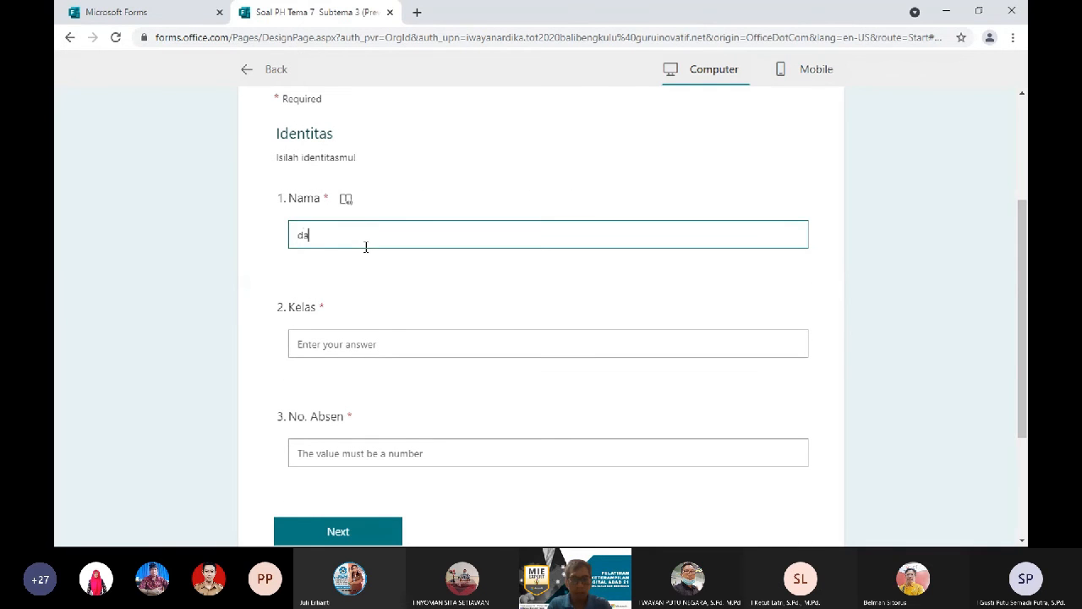
pyautogui.click(350, 345)
pyautogui.write('2')
pyautogui.click(340, 454)
pyautogui.write('2')
pyautogui.click(360, 531)
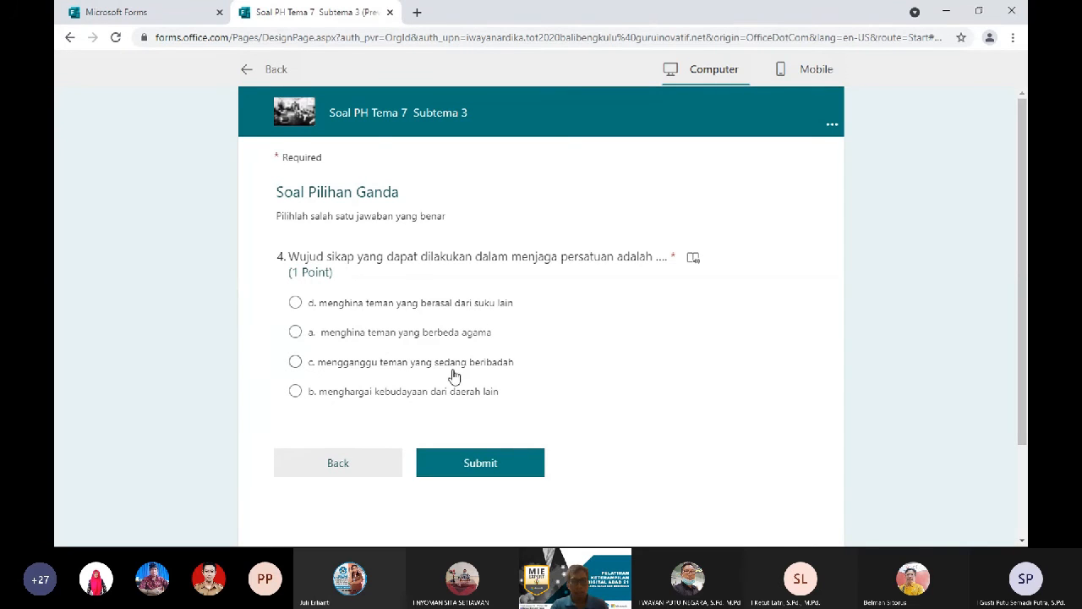
# Submit the preview response with option b chosen for question 4, and review its results.
pyautogui.click(441, 395)
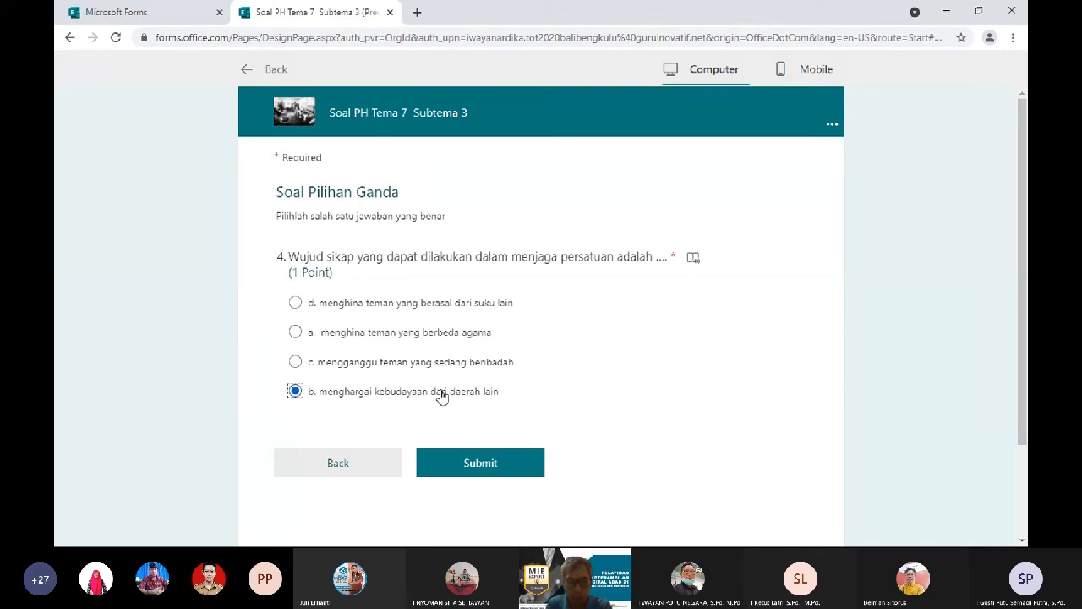
pyautogui.click(471, 468)
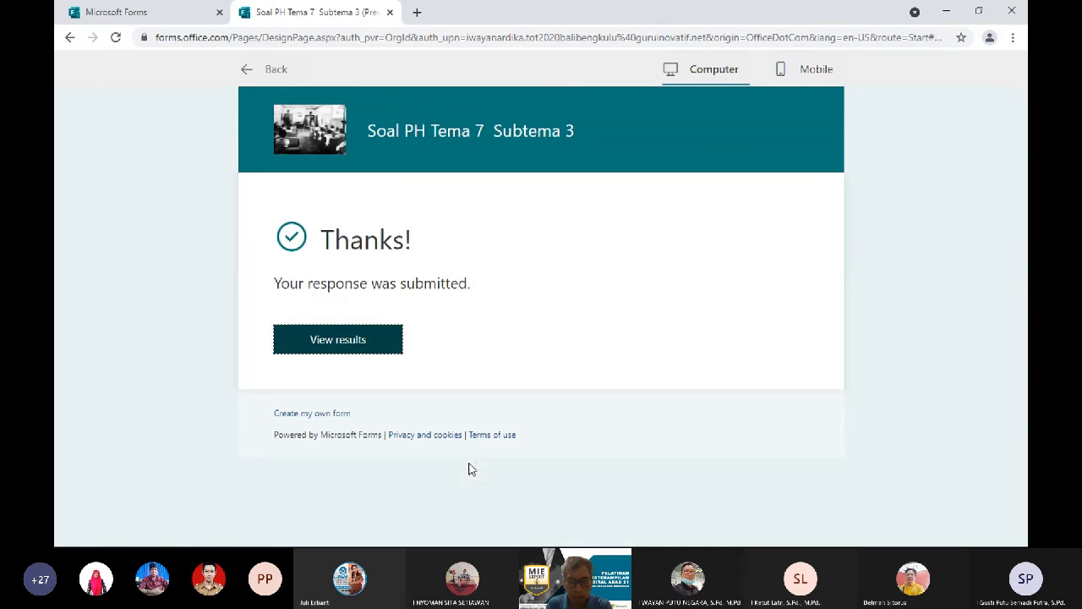
pyautogui.click(334, 356)
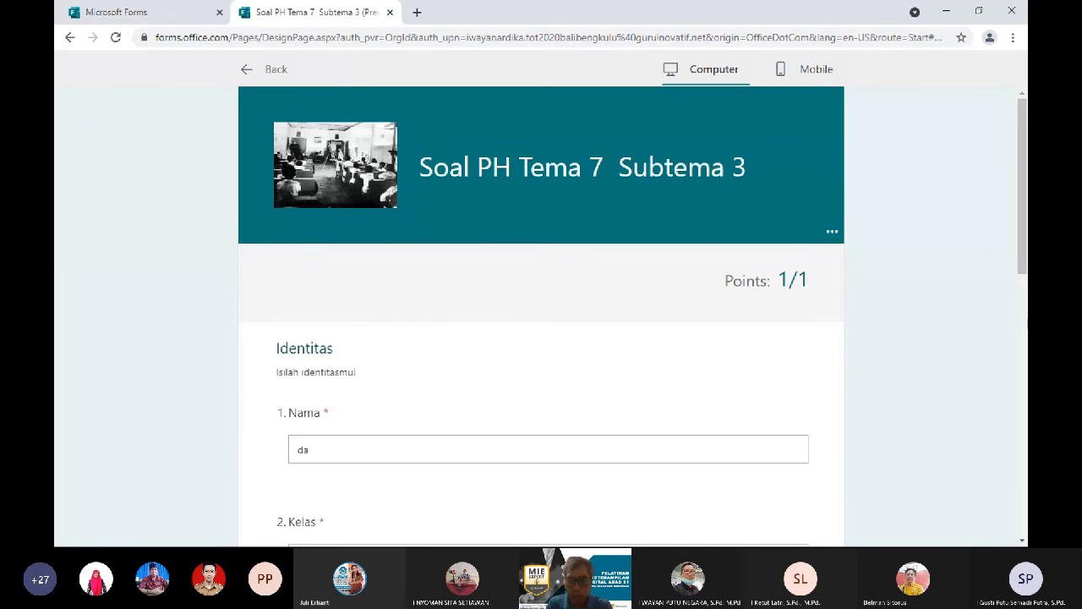
pyautogui.scroll(-6, 541, 338)
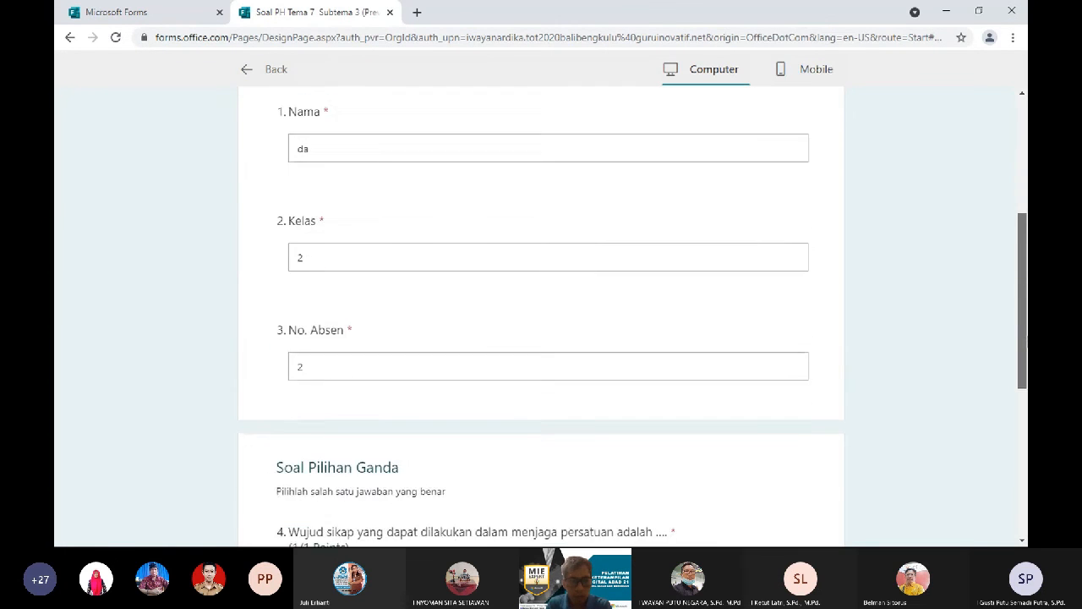
pyautogui.scroll(-3, 542, 339)
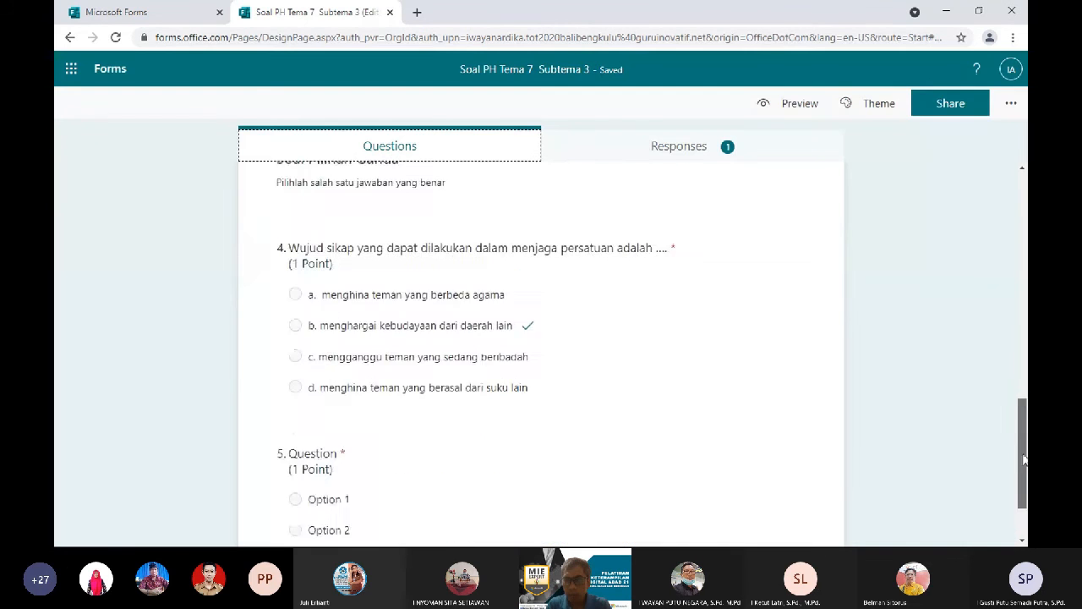
# Bring the Word document back beside the form editor and look through its questions for further multiple-choice items.
pyautogui.moveTo(1022, 453); pyautogui.dragTo(1022, 480)
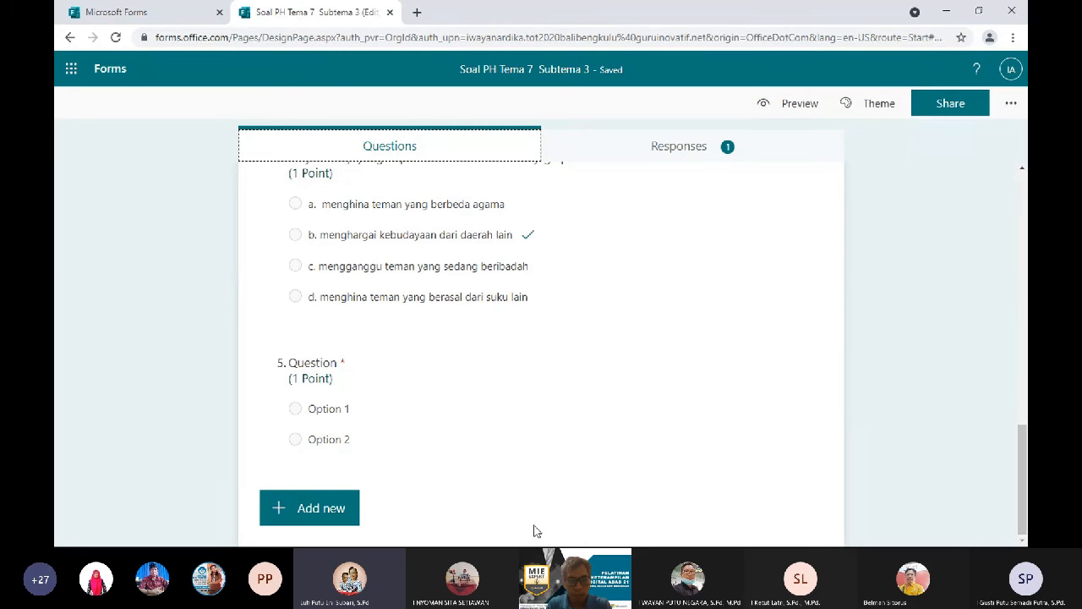
pyautogui.click(981, 12)
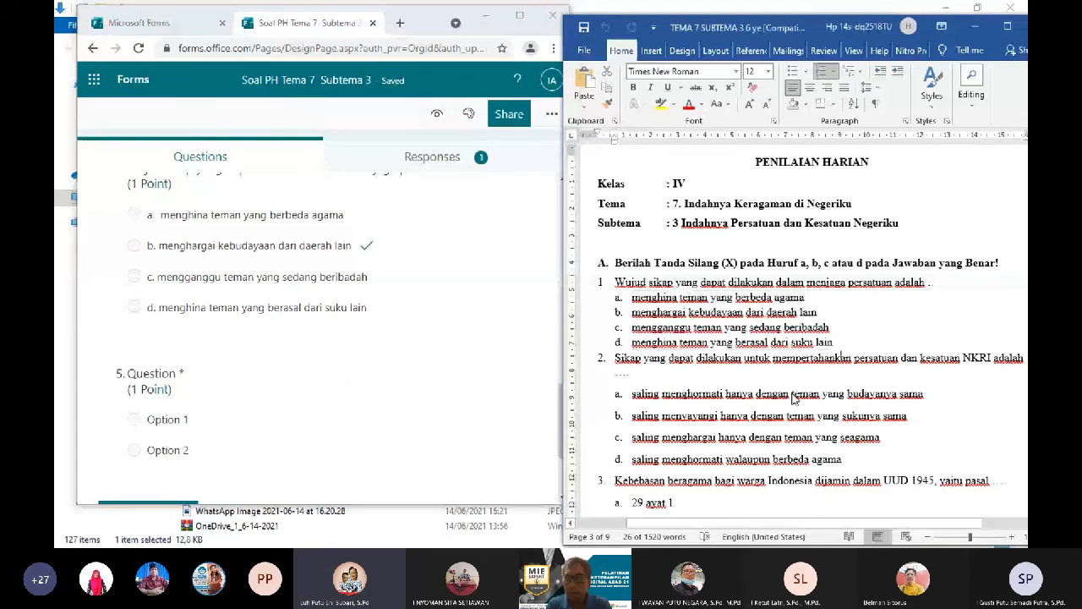
pyautogui.scroll(-3, 793, 396)
pyautogui.scroll(-15, 793, 394)
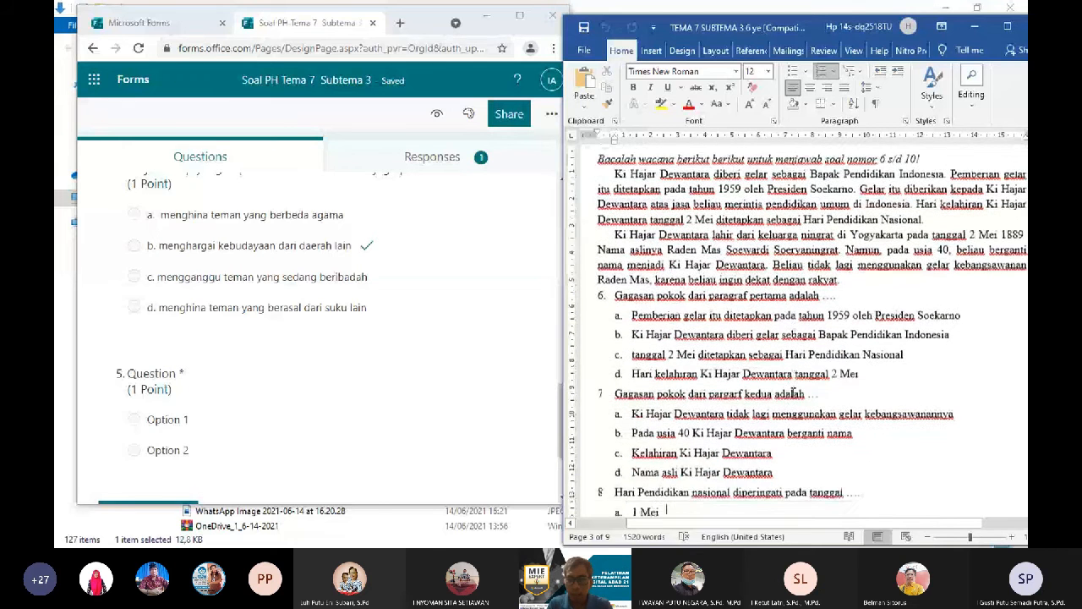
# Copy the reading passage for questions 6 to 10, including its italic instruction line, from the Word document.
pyautogui.scroll(-1, 792, 393)
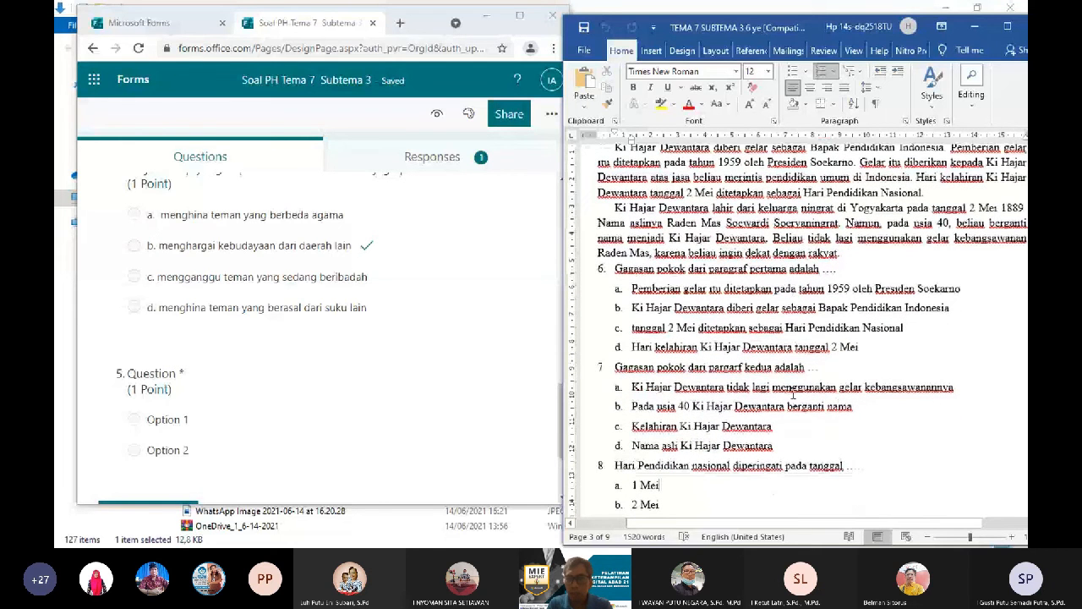
pyautogui.press('Up')
pyautogui.press('Up')
pyautogui.press('Up')
pyautogui.press('Up')
pyautogui.press('Up')
pyautogui.press('Up')
pyautogui.press('Up')
pyautogui.press('Up')
pyautogui.press('Up')
pyautogui.press('Up')
pyautogui.press('Up')
pyautogui.press('Up')
pyautogui.press('Up')
pyautogui.press('Up')
pyautogui.press('Up')
pyautogui.press('Up')
pyautogui.press('Up')
pyautogui.press('Up')
pyautogui.press('Up')
pyautogui.press('Up')
pyautogui.press('Up')
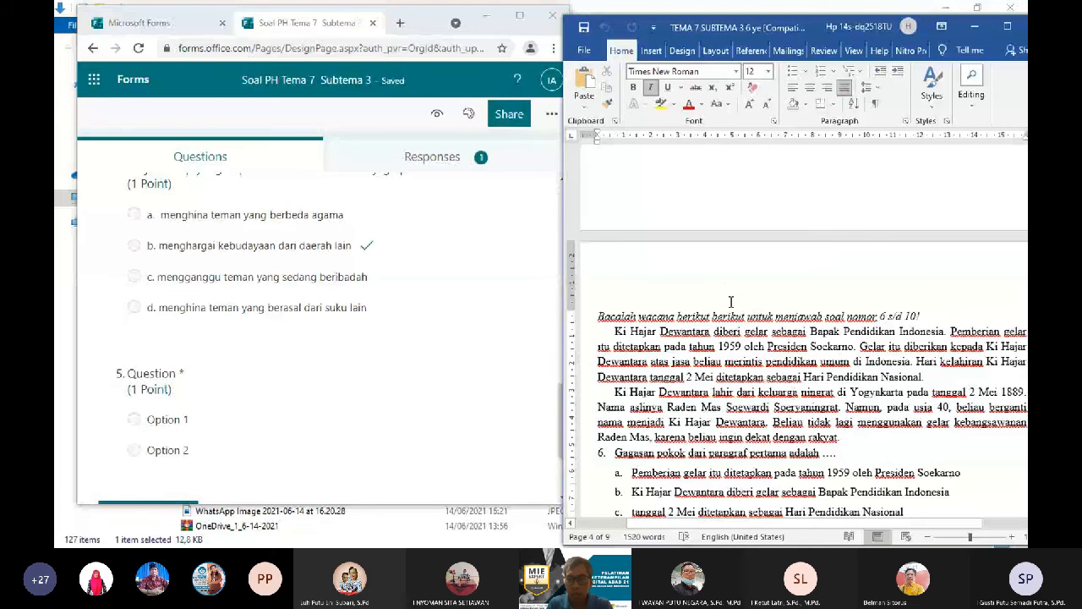
pyautogui.moveTo(596, 317); pyautogui.dragTo(846, 438)
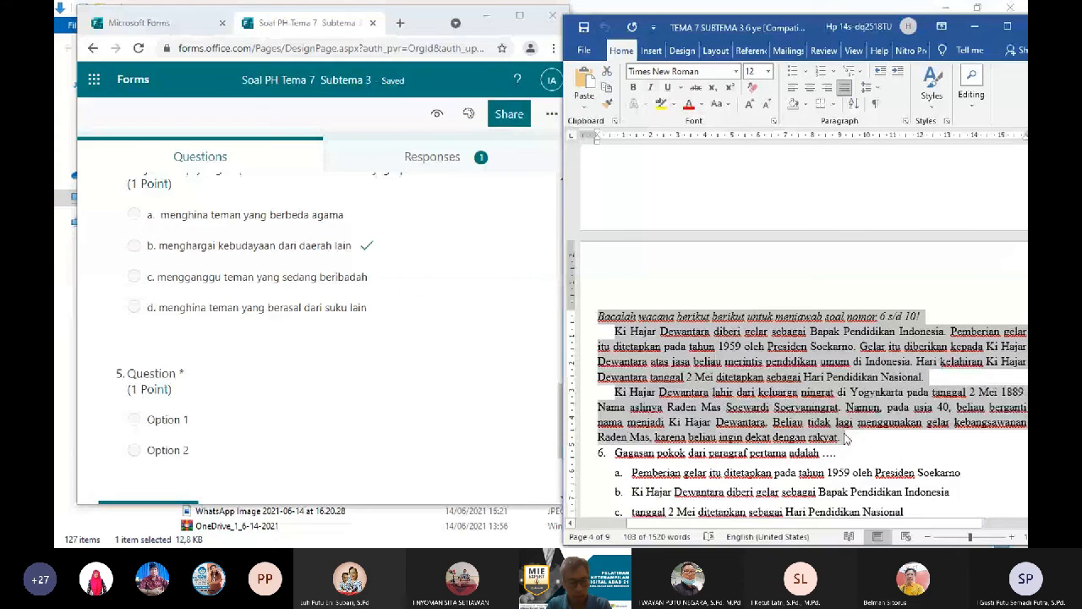
# Replace question 5's placeholder text in the form with the copied Ki Hajar Dewantara passage and its instruction line.
pyautogui.click(180, 373)
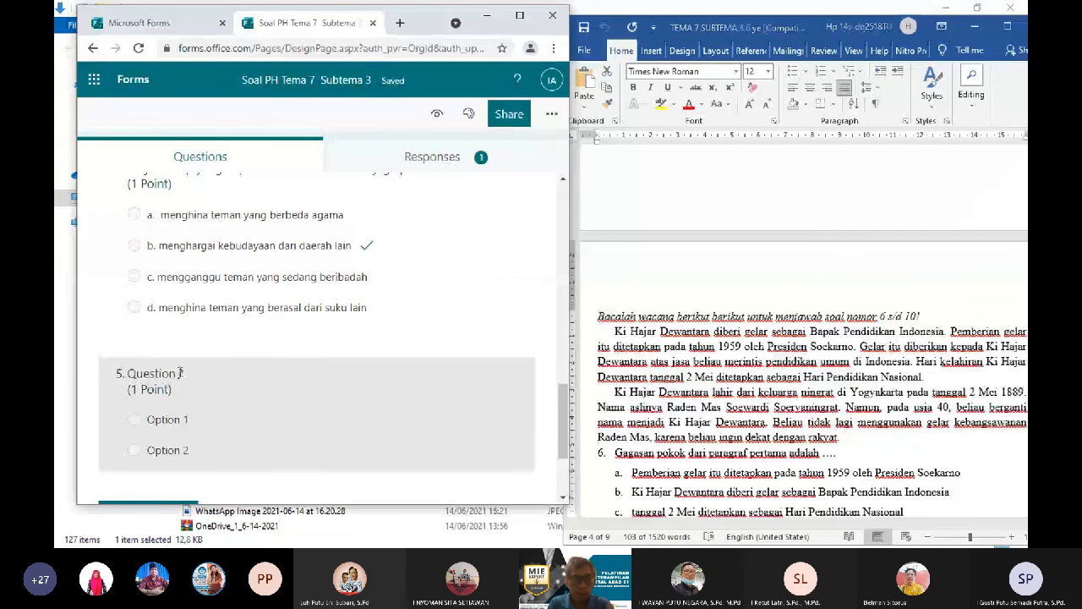
pyautogui.click(180, 373)
pyautogui.click(193, 275)
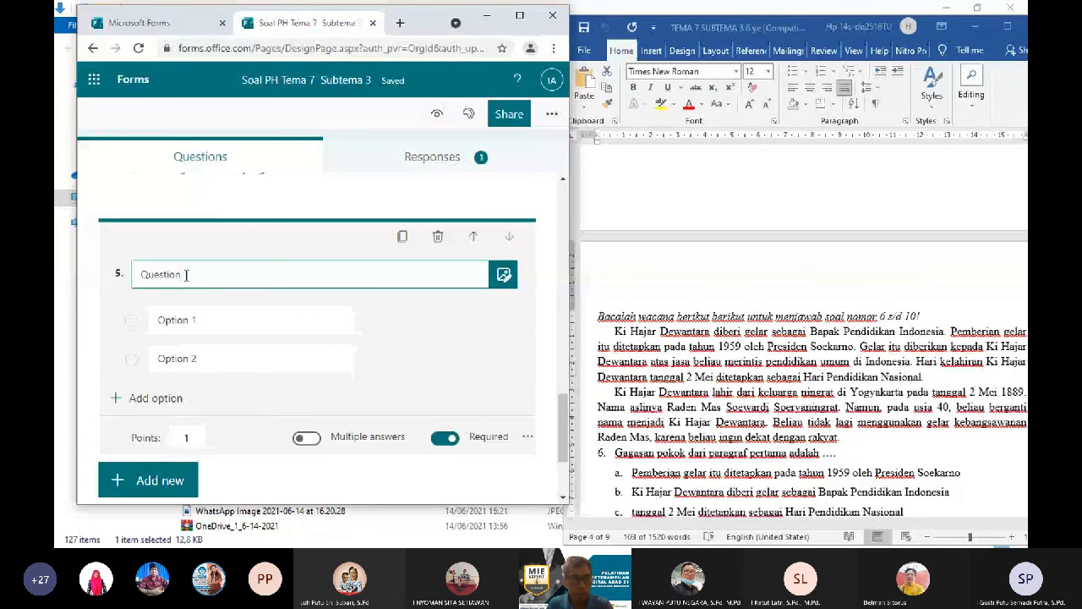
pyautogui.doubleClick(186, 275)
pyautogui.write('Bacalah wacana berikut berikut untuk menjawab soal nomor 6 s/d 10: Ki Hajar Dewantaradiberi gelar sebagai Bapak Pendidikan Indonesia. Pemberian gelar itu ditetapkanpada tahun 1959 oleh Presiden Soekarno. Gelar itu diberikan kepada Ki HajarDewantara atas jasa beliau merintis pendidikan umum di Indonesia. Hari kelahiranKi Hajar Dewantara tanggal 2 Mei ditetapkan sebagai Hari Pendidikan Nasional. Ki Hajar Dewantaralahir dari keluarga ningrat di Yogyakarta pada tanggal 2 Mei 1889. Nama aslinyaRaden Mas Soewardi Soeryaningrat. Namun, pada usia 40. beliau berganti namamenjadi Ki Hajar Dewantara. Beliau tidak lagi menggunakan gelar kebangsawananRaden Mas, karena beliau ingin dekat dengan rakyat.')
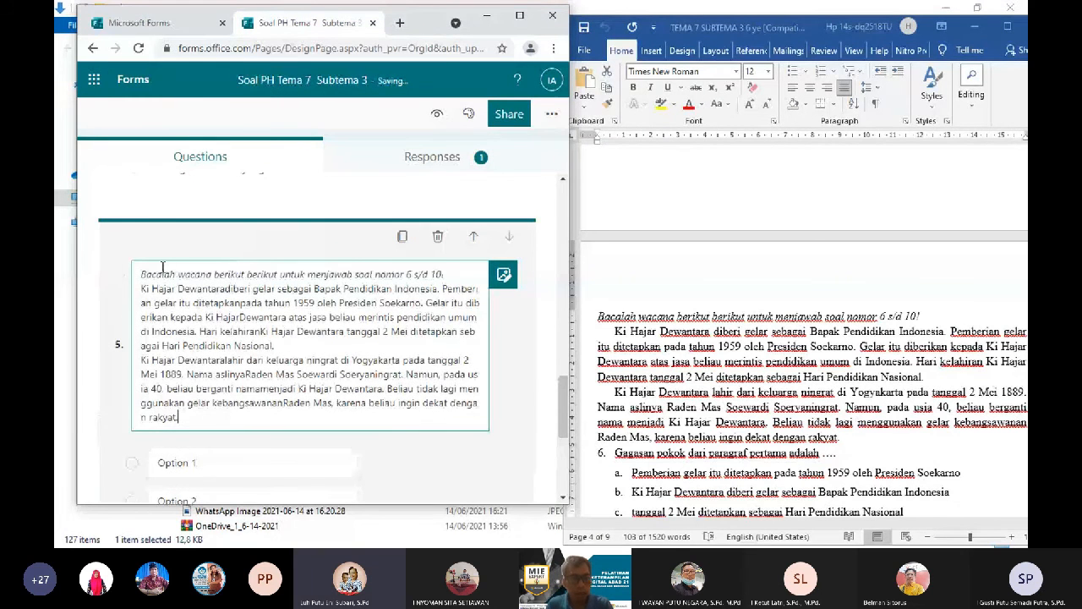
pyautogui.click(544, 362)
pyautogui.click(396, 345)
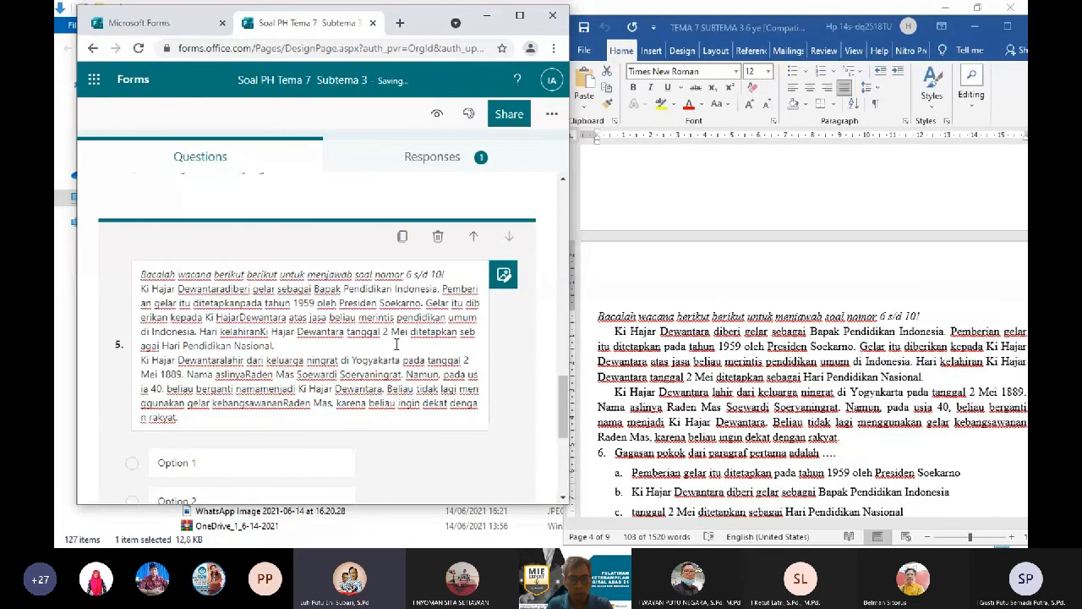
# Maximize the form editor and add a subtitle field to question 5.
pyautogui.moveTo(566, 396); pyautogui.dragTo(578, 435)
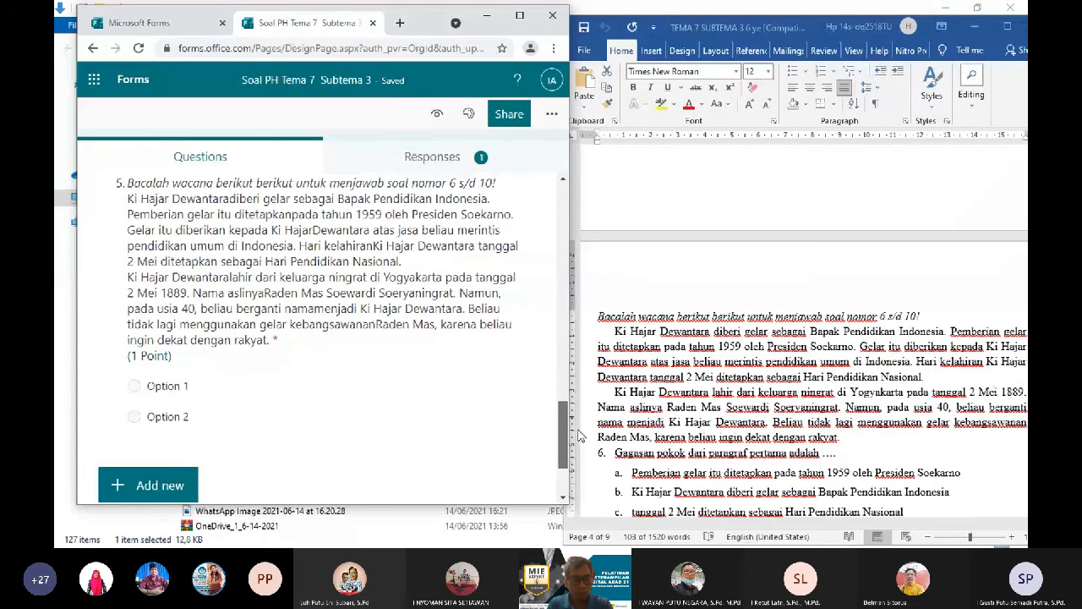
pyautogui.moveTo(578, 431); pyautogui.dragTo(578, 433)
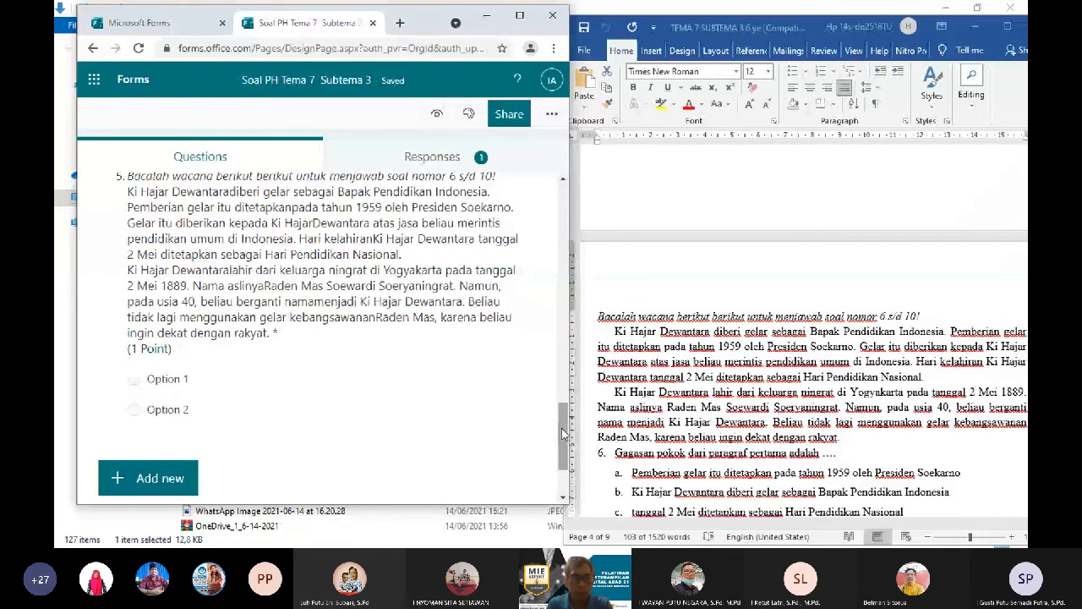
pyautogui.click(498, 324)
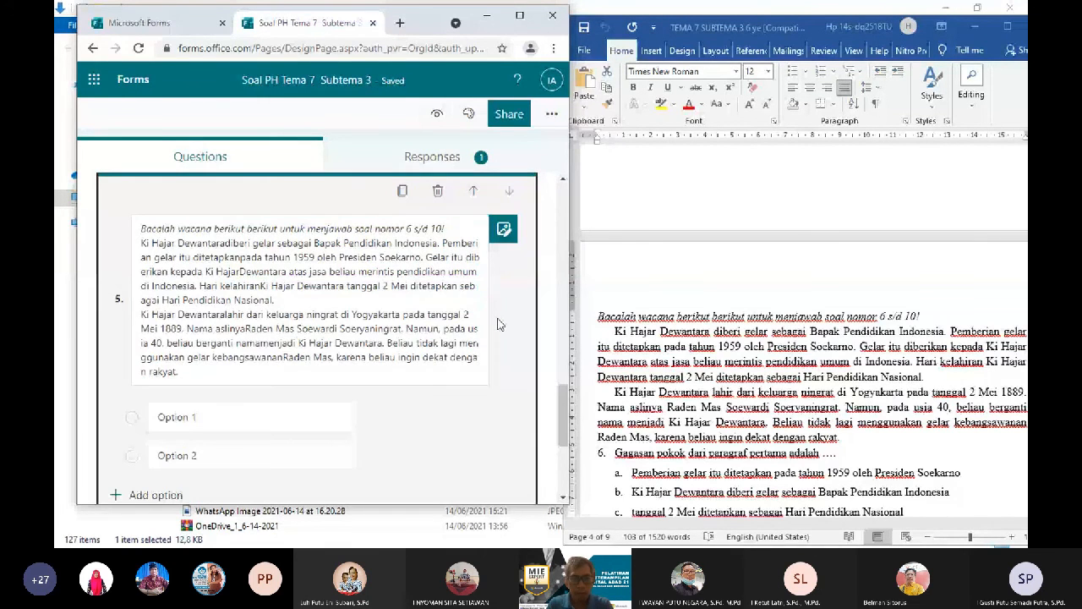
pyautogui.click(521, 17)
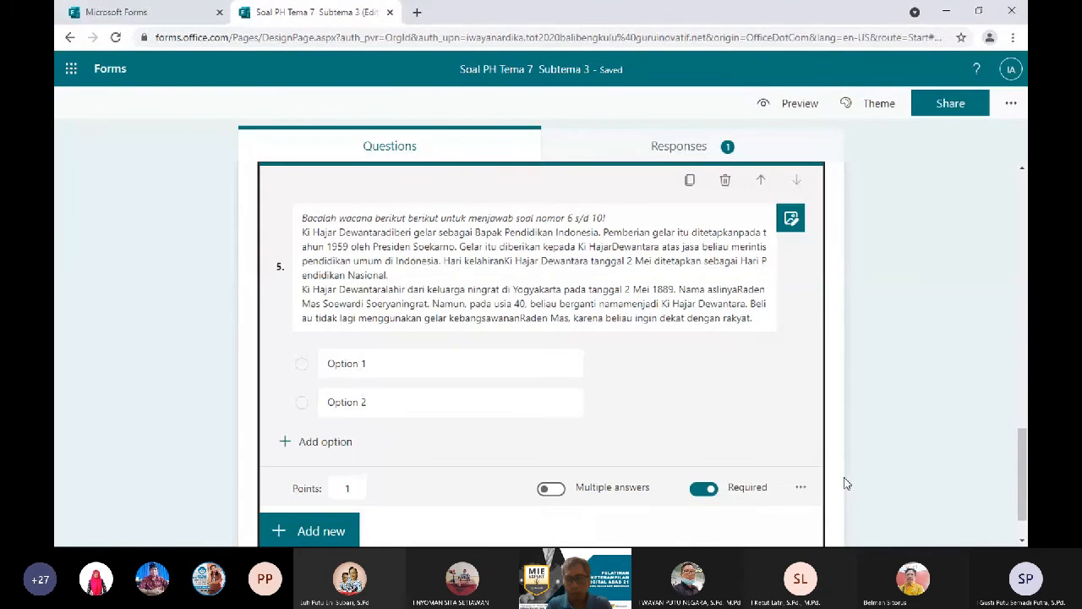
pyautogui.click(801, 487)
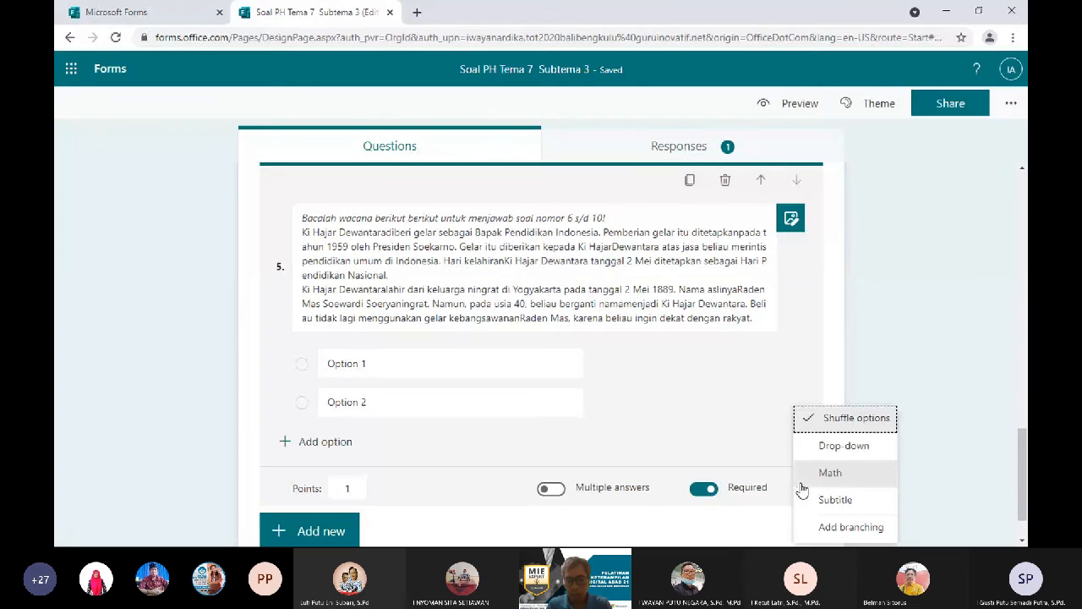
pyautogui.click(842, 509)
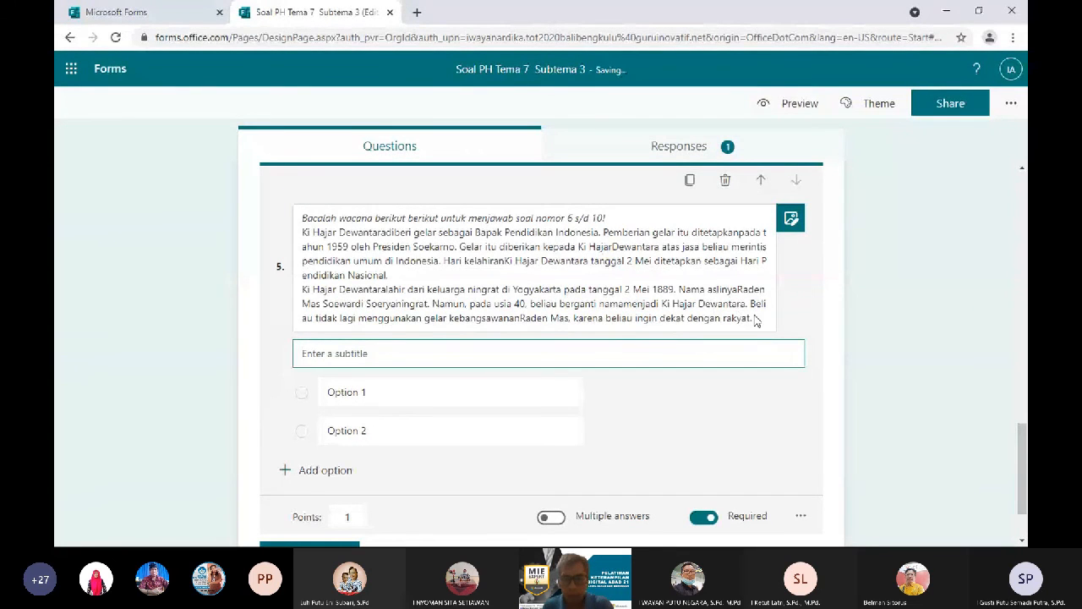
pyautogui.click(305, 221)
pyautogui.click(304, 220)
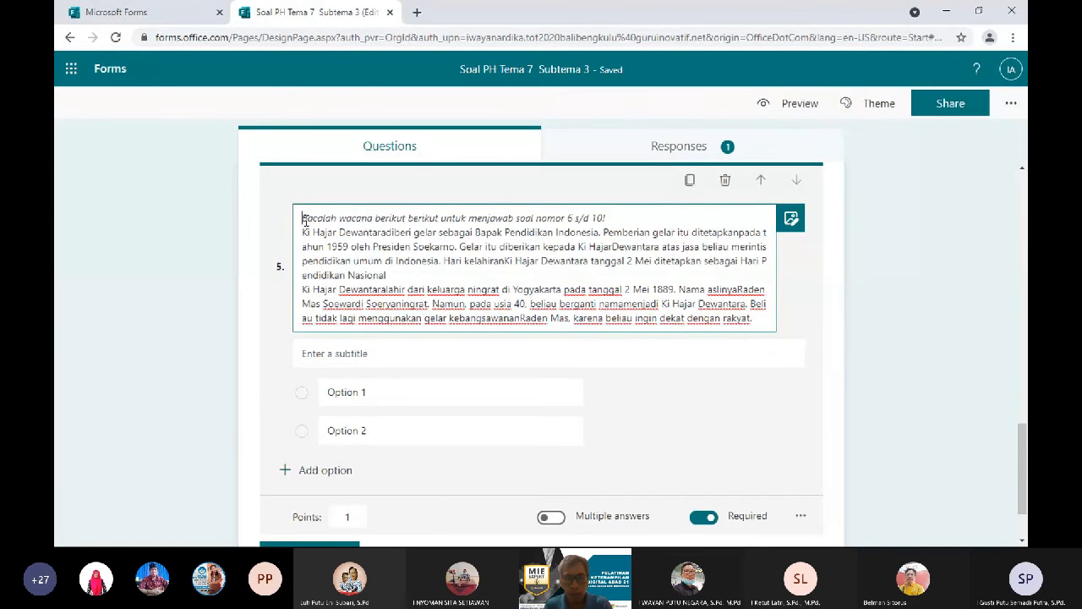
pyautogui.click(353, 354)
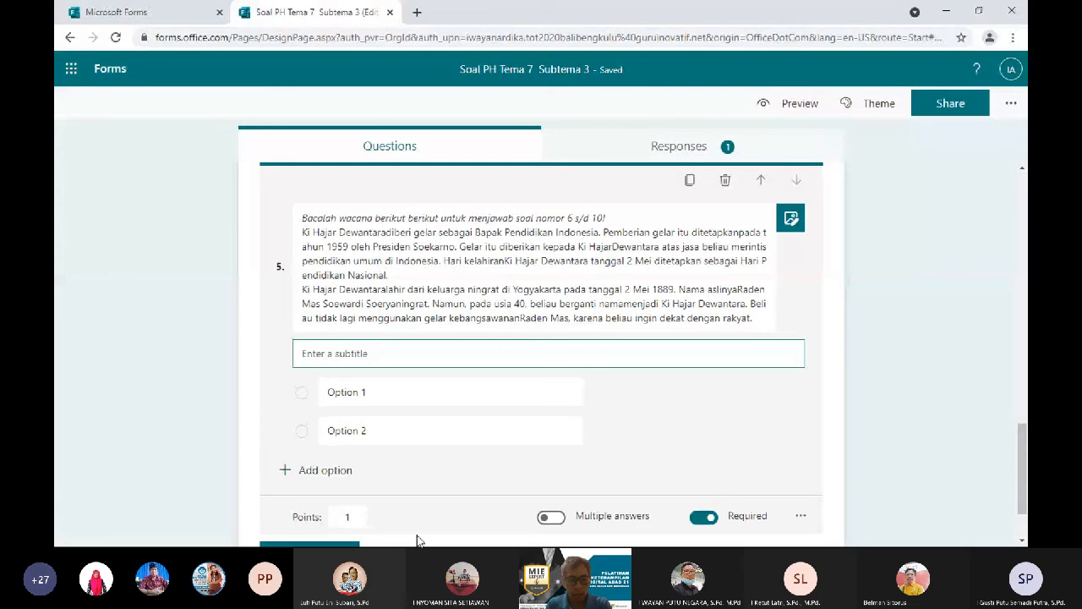
# Bring the Word document back beside the form editor and look through questions 6 to 9 below the passage.
pyautogui.click(979, 12)
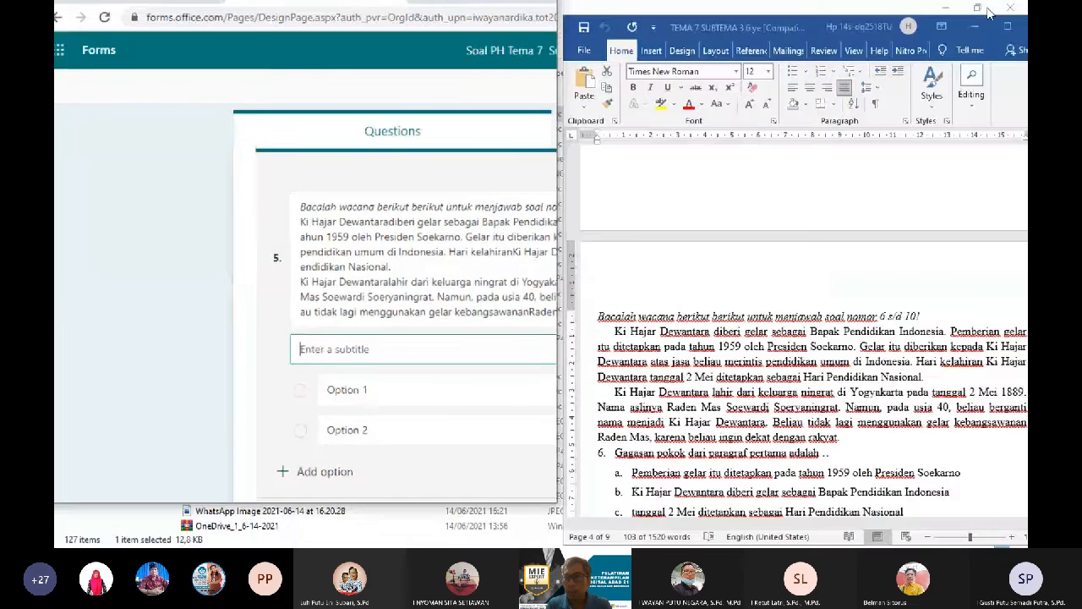
pyautogui.click(845, 512)
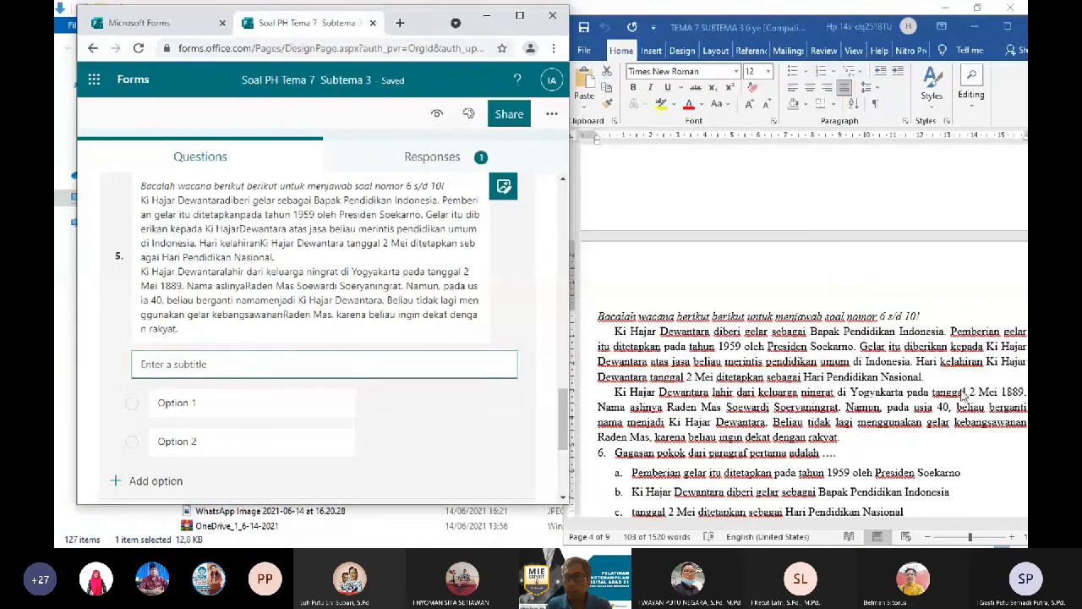
pyautogui.press('Down')
pyautogui.press('Down')
pyautogui.press('Down')
pyautogui.press('Down')
pyautogui.press('Down')
pyautogui.press('Down')
pyautogui.press('Down')
pyautogui.press('Down')
pyautogui.press('Down')
pyautogui.press('Down')
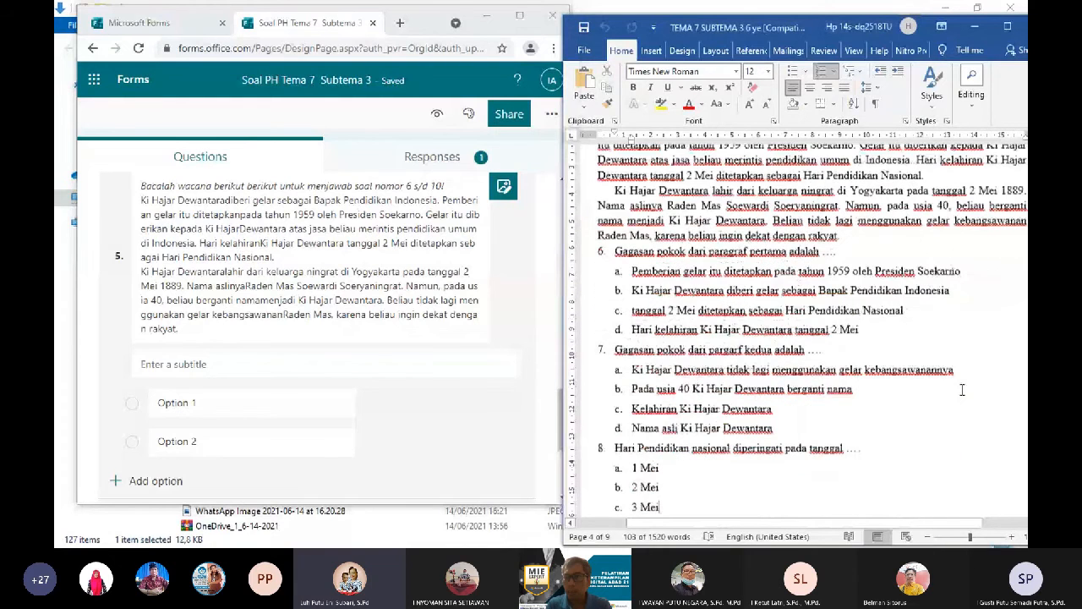
pyautogui.press('Down')
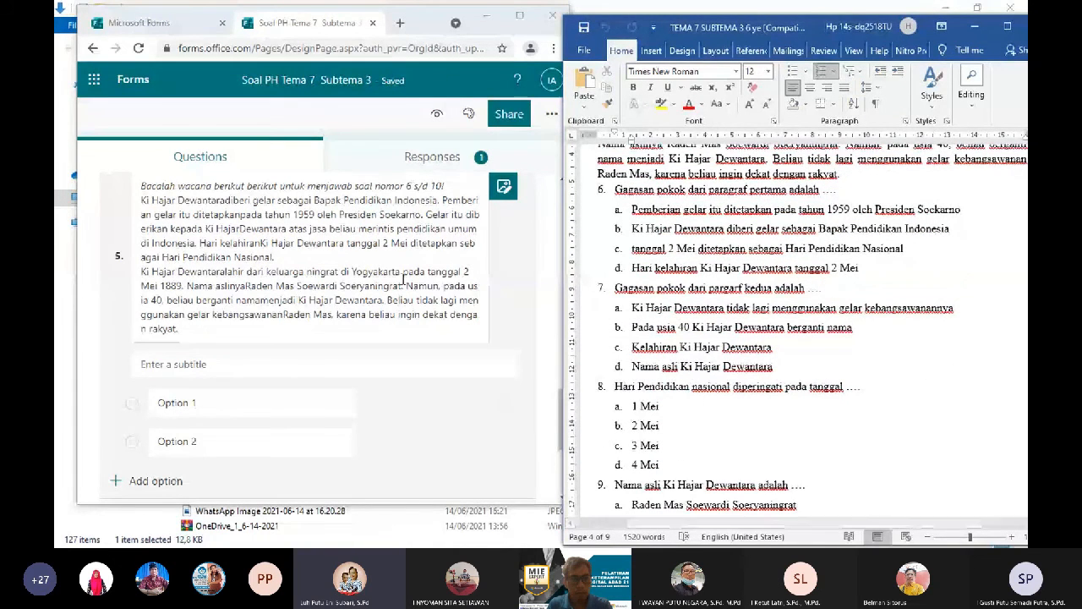
# Try a blank line between the two paragraphs of question 5's passage and remove it again.
pyautogui.hotkey('ctrl', 'a')
pyautogui.click(276, 257)
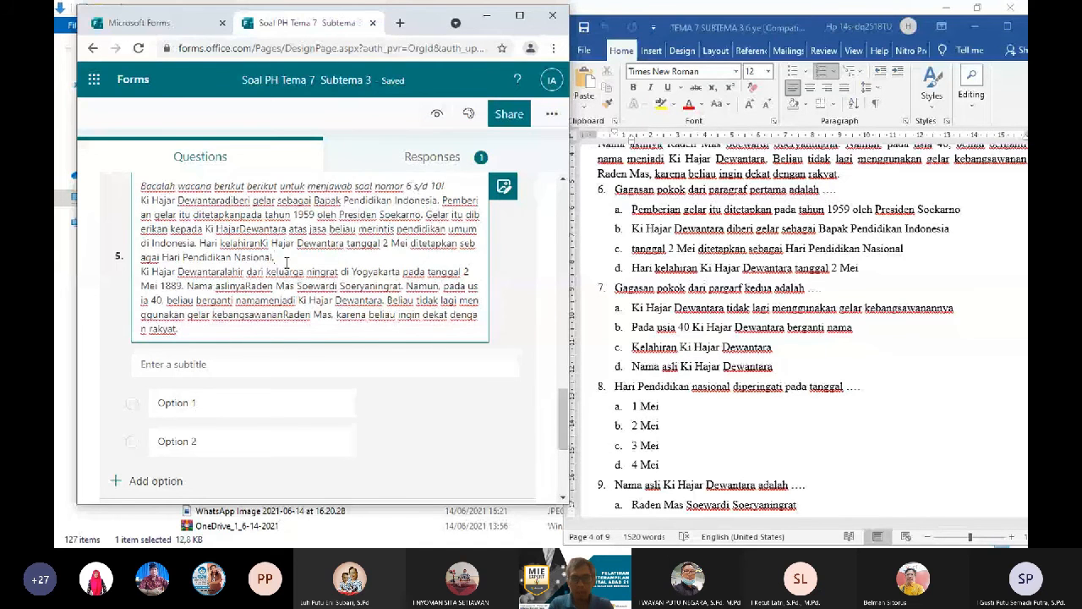
pyautogui.press('Return')
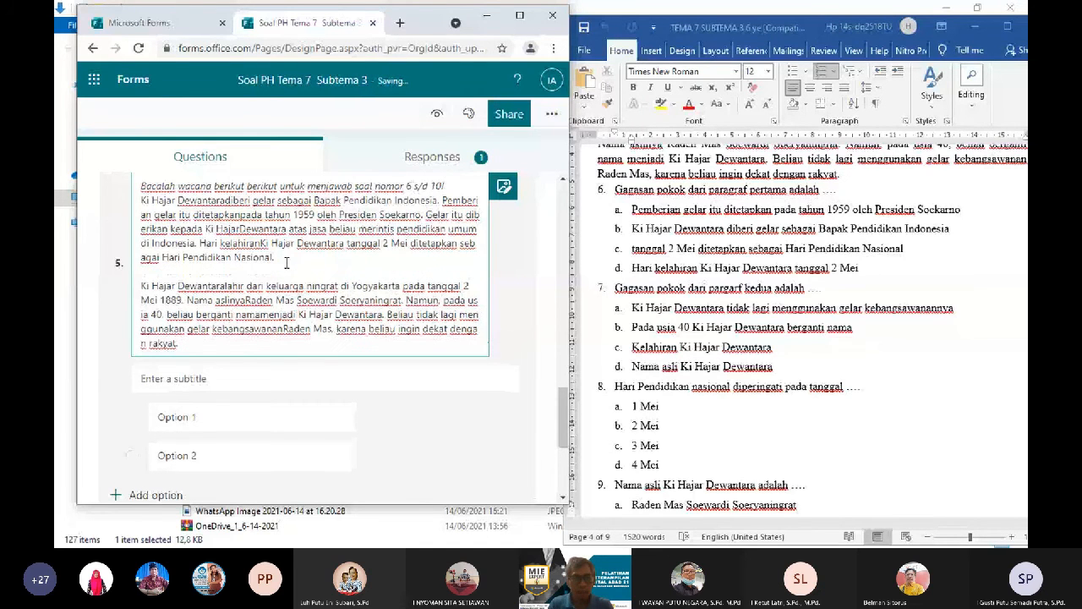
pyautogui.press('BackSpace')
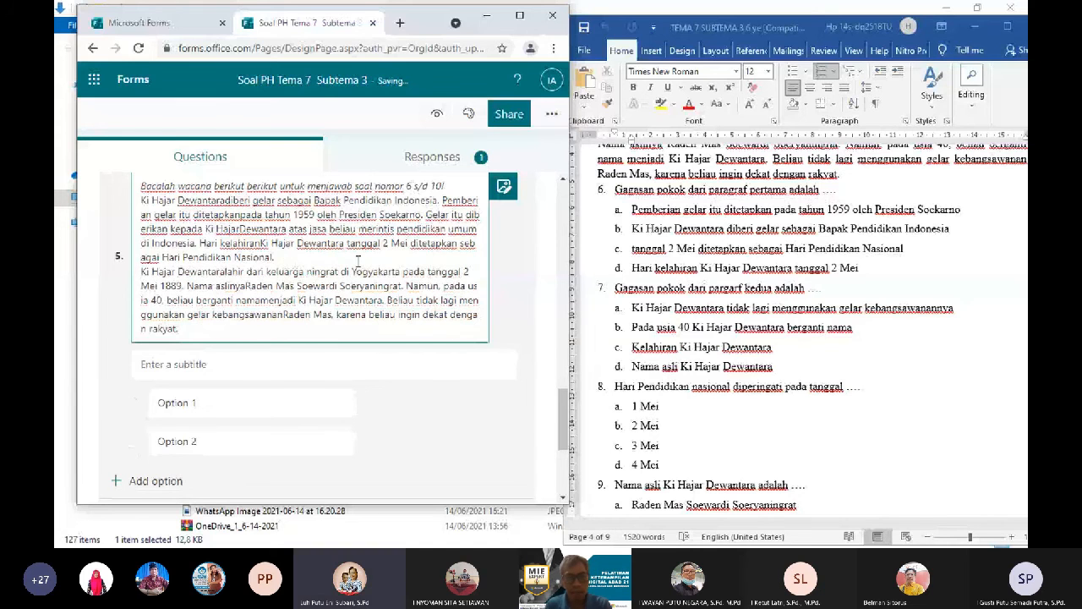
# Copy question 6's prompt "Gagasan pokok dari paragraf pertama adalah ...." from the Word document into question 5's subtitle.
pyautogui.moveTo(567, 421); pyautogui.dragTo(567, 428)
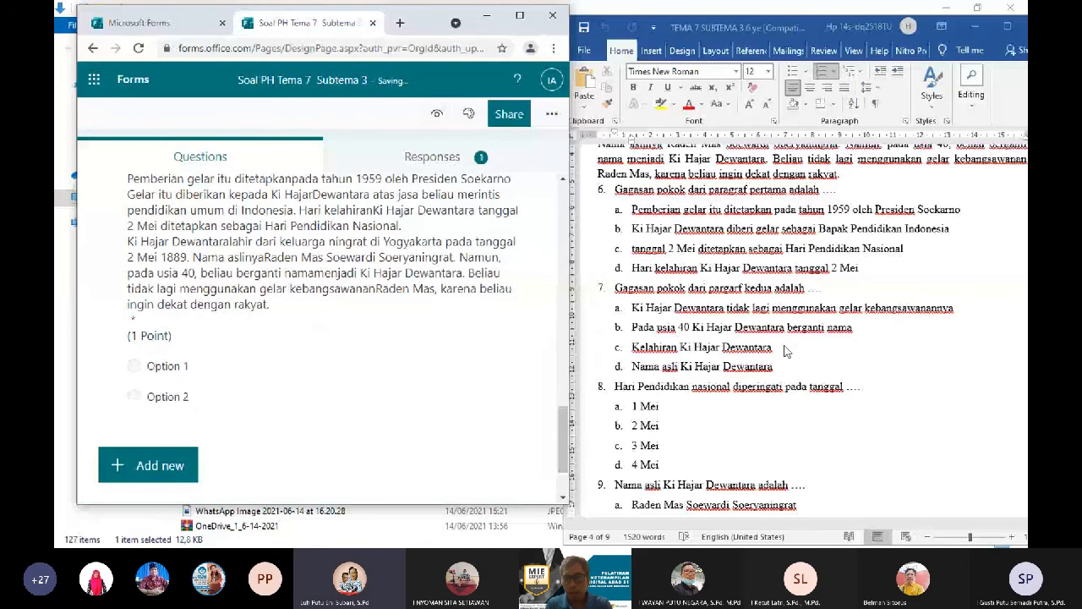
pyautogui.click(831, 194)
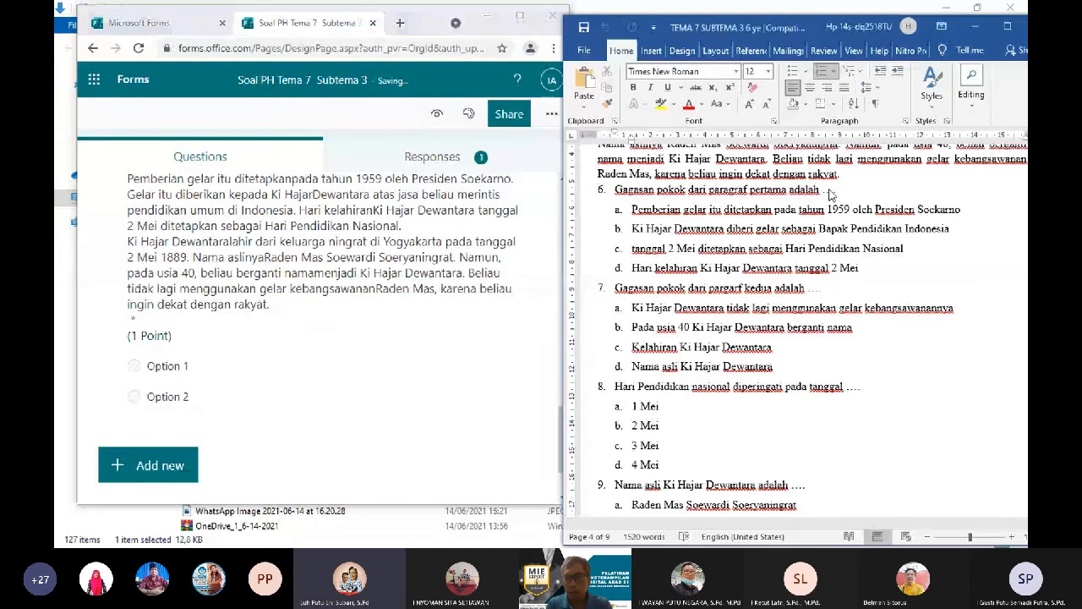
pyautogui.moveTo(616, 190); pyautogui.dragTo(838, 196)
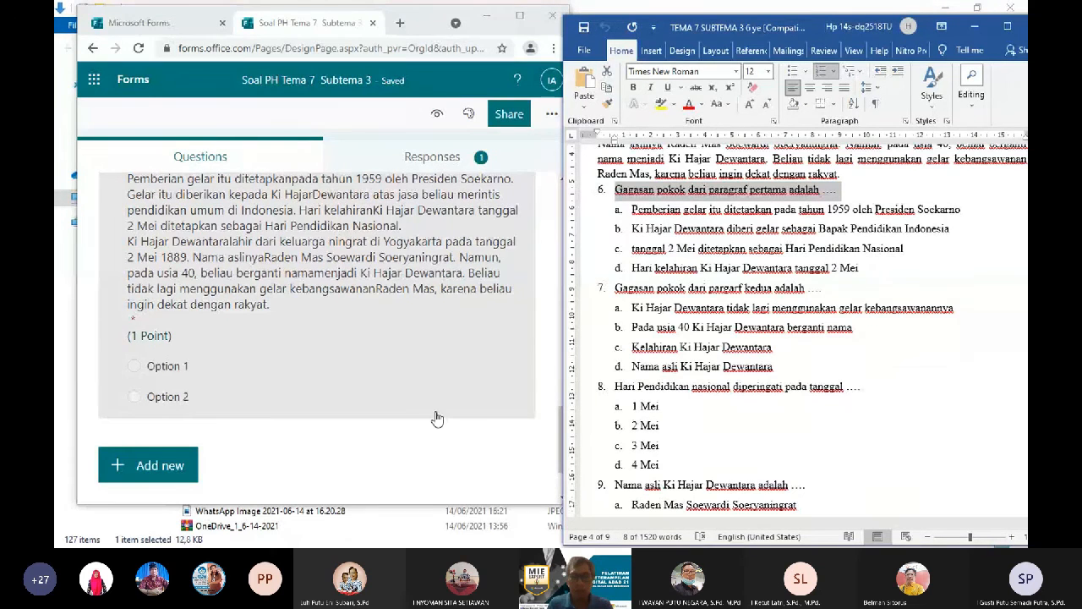
pyautogui.click(523, 18)
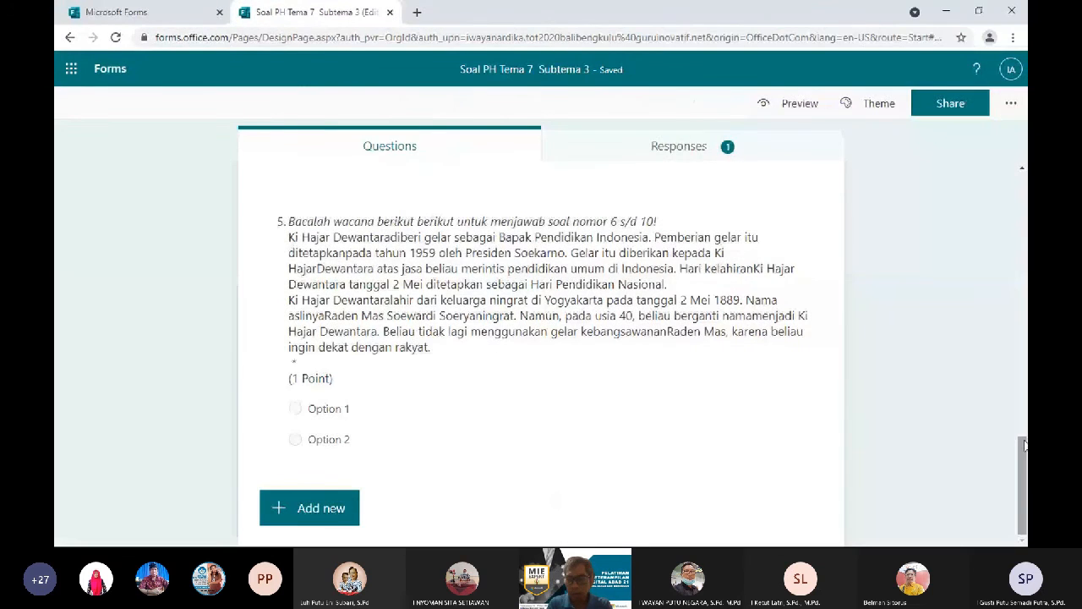
pyautogui.click(668, 410)
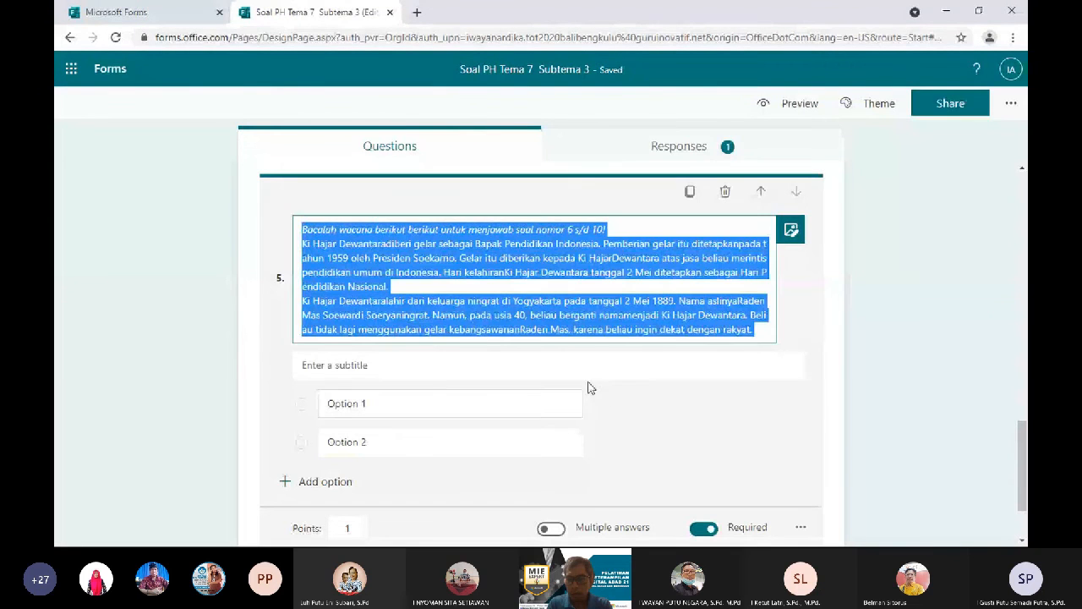
pyautogui.click(483, 370)
pyautogui.write('Gagasan pokok dariparagraf pertama adalah ....')
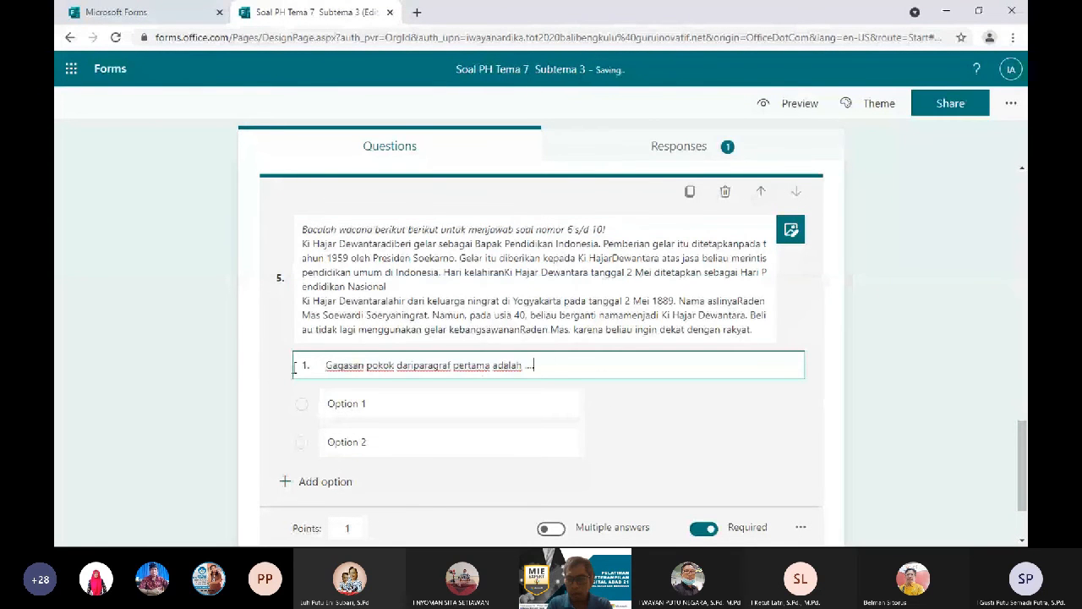
# Clean up question 5's subtitle by deleting the leading list number and separating "dari" from "paragraf" with a space.
pyautogui.click(322, 365)
pyautogui.press('BackSpace')
pyautogui.press('BackSpace')
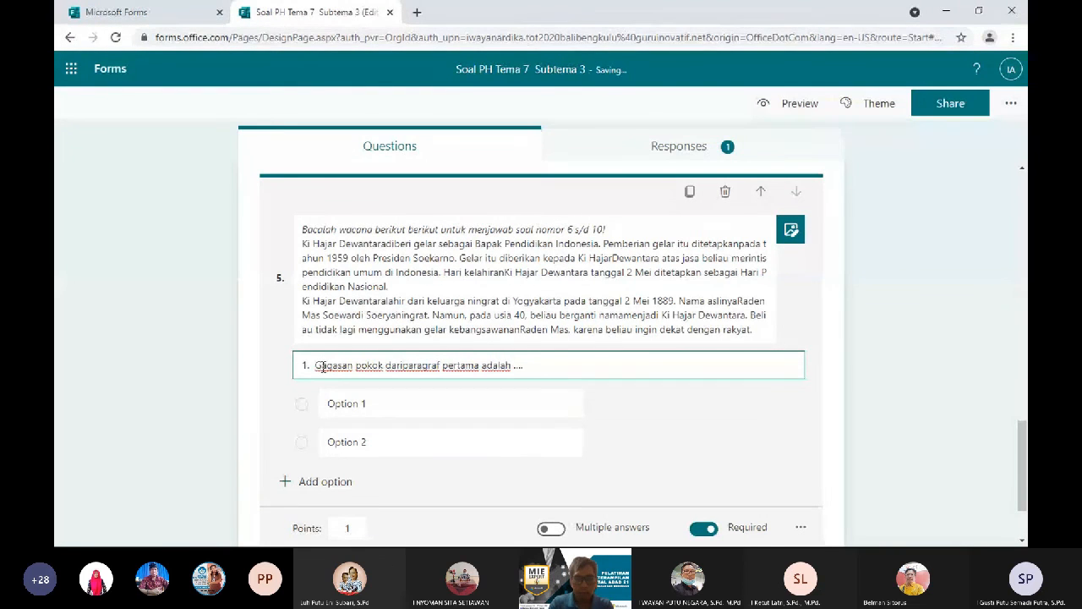
pyautogui.press('BackSpace')
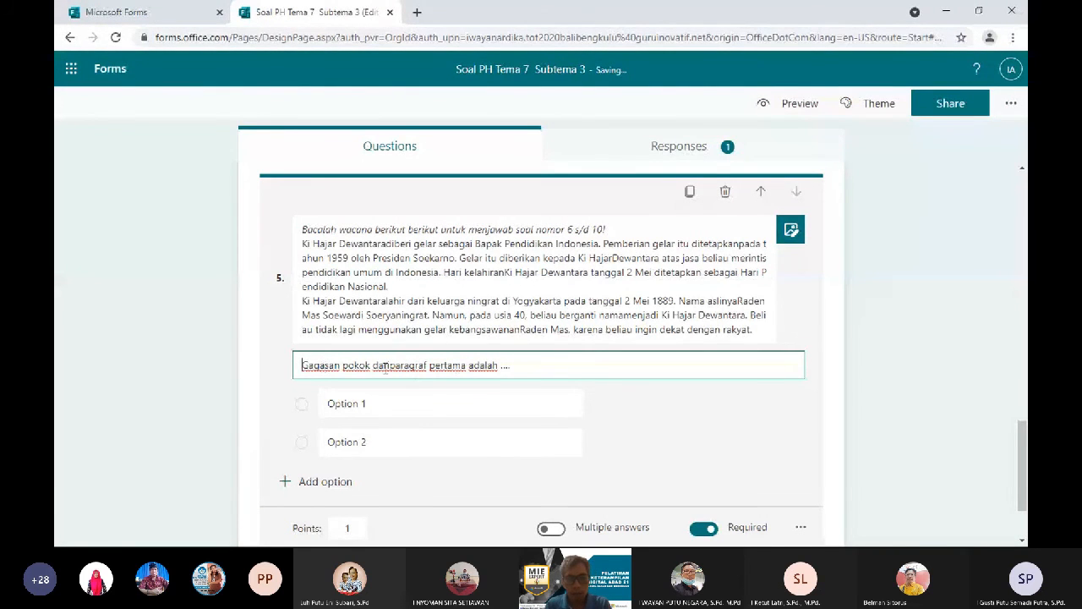
pyautogui.click(392, 366)
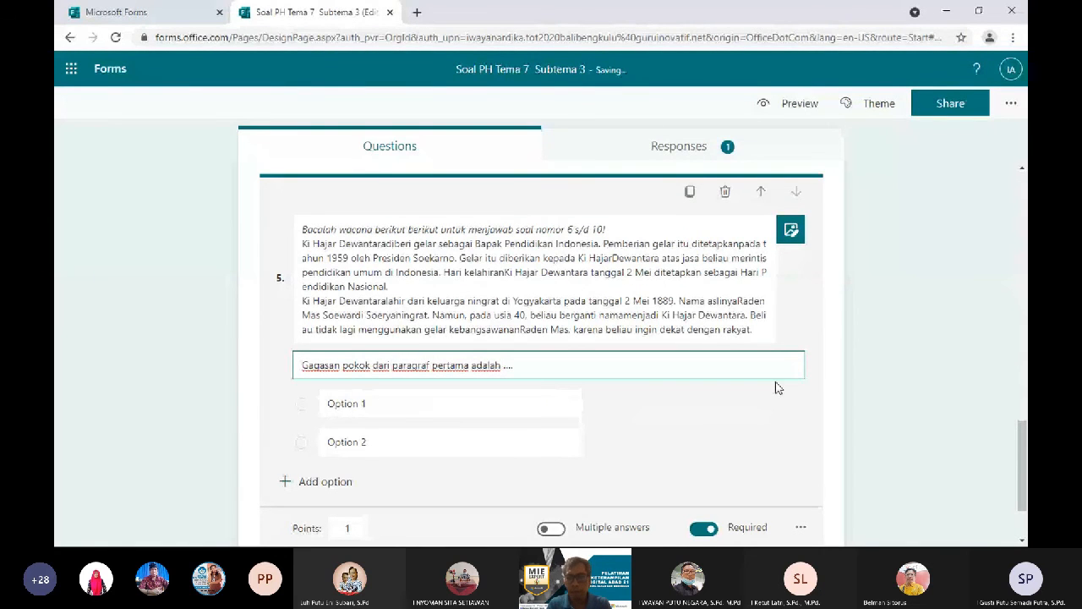
pyautogui.click(839, 391)
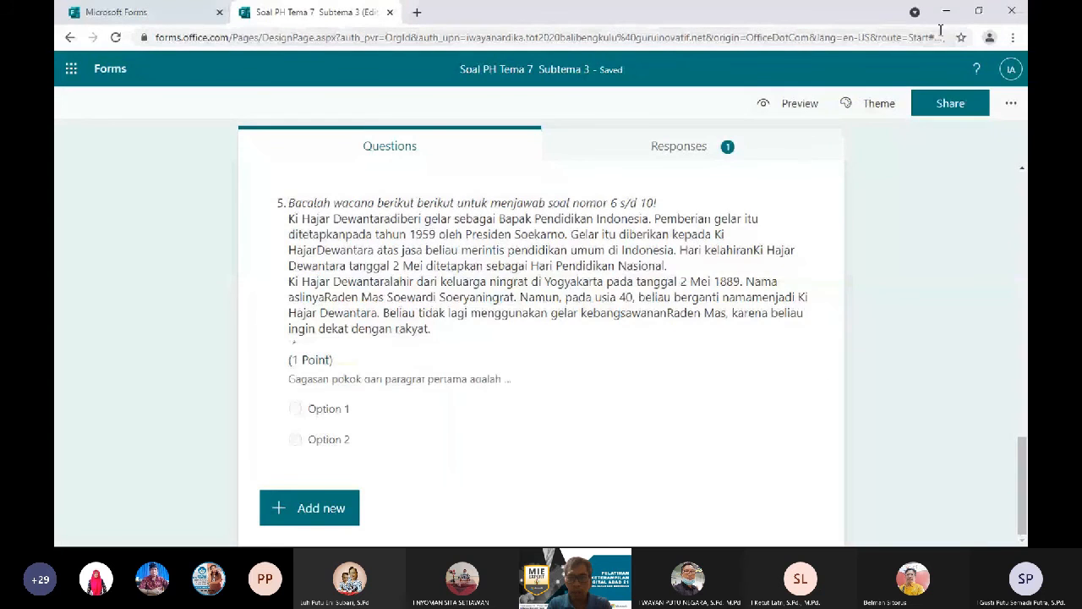
# Insert a blank line between the two paragraphs of question 5's reading passage.
pyautogui.click(781, 215)
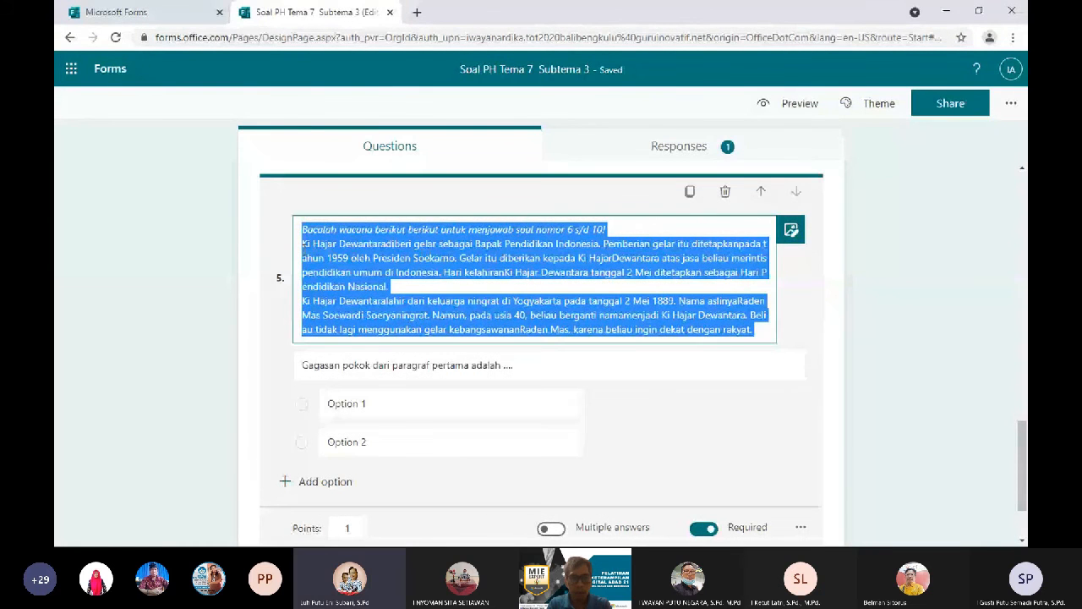
pyautogui.click(303, 244)
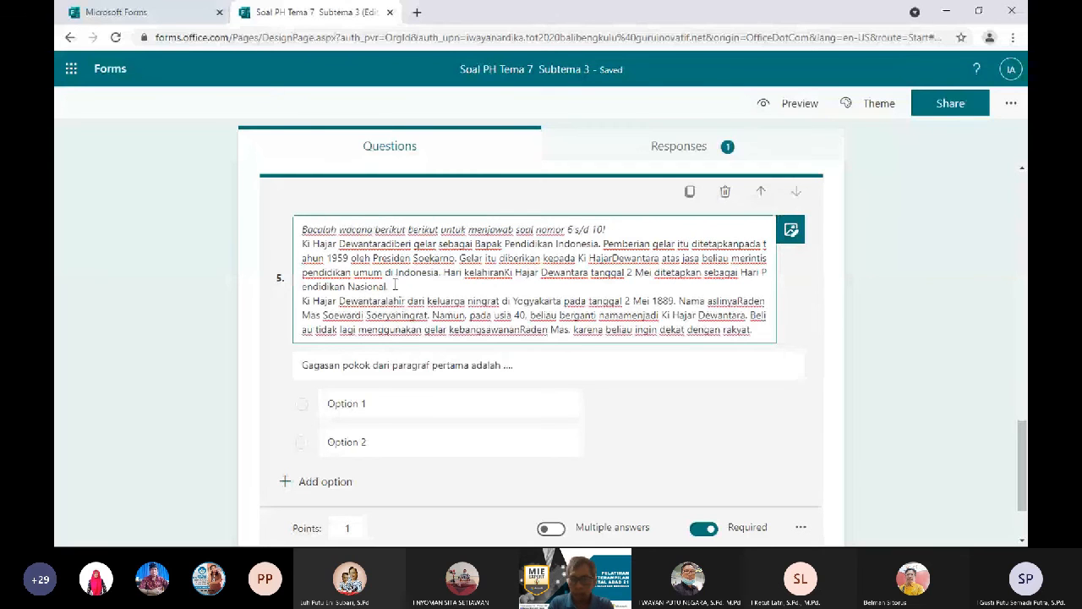
pyautogui.press('Return')
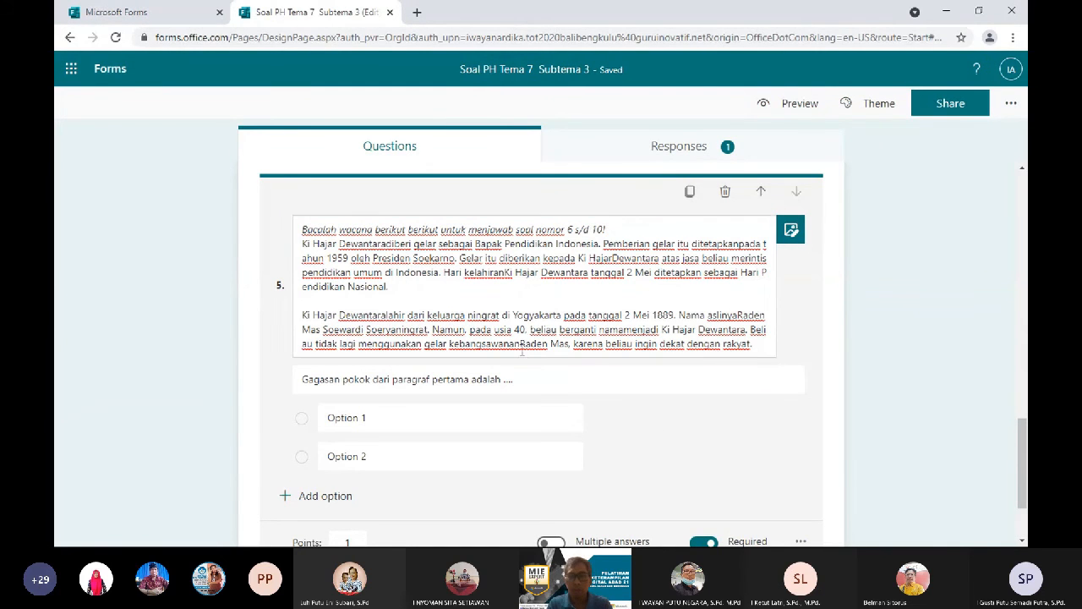
# Copy the four answer choices under question 6 in the Word document into question 5's options in the form.
pyautogui.click(979, 11)
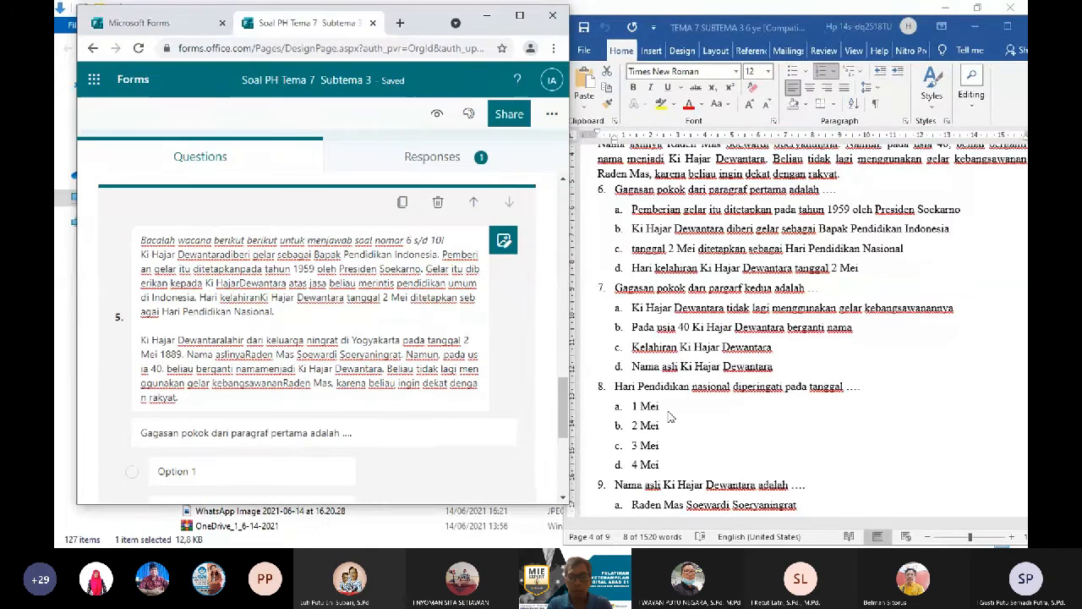
pyautogui.click(861, 267)
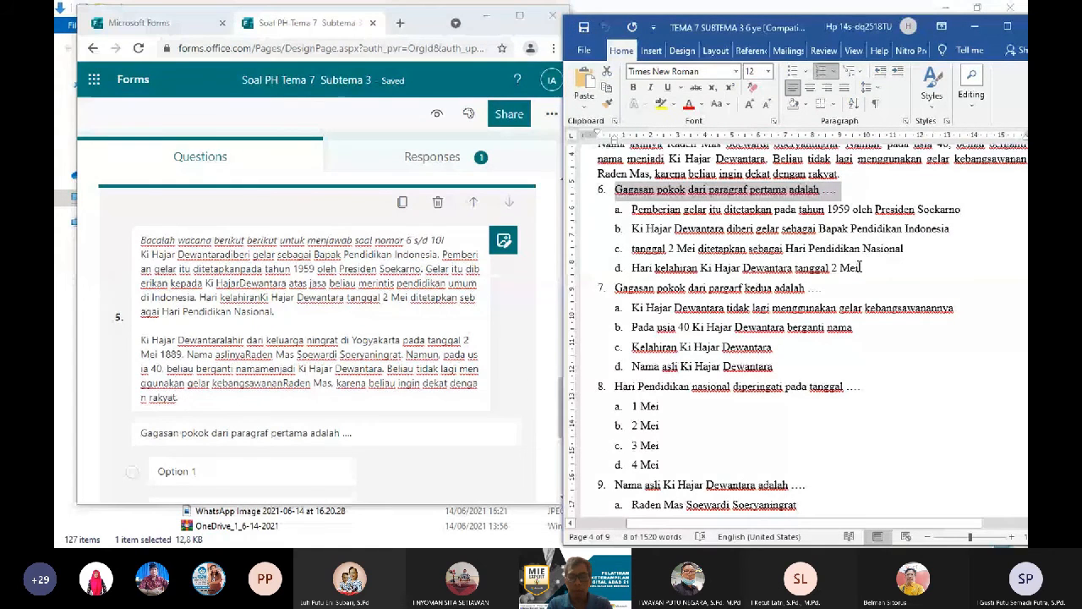
pyautogui.moveTo(861, 268); pyautogui.dragTo(643, 213)
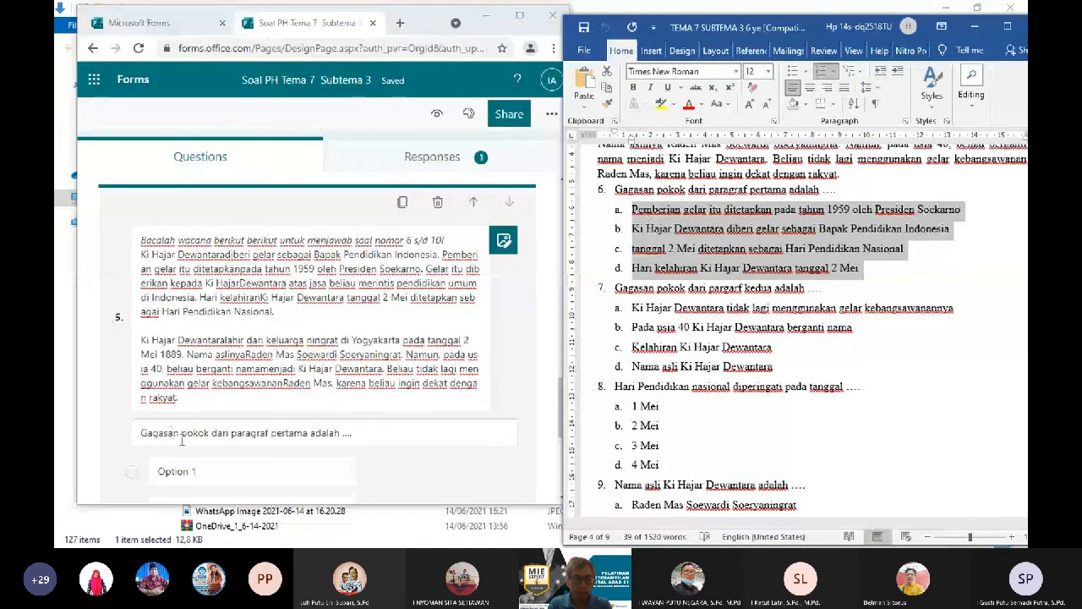
pyautogui.click(194, 471)
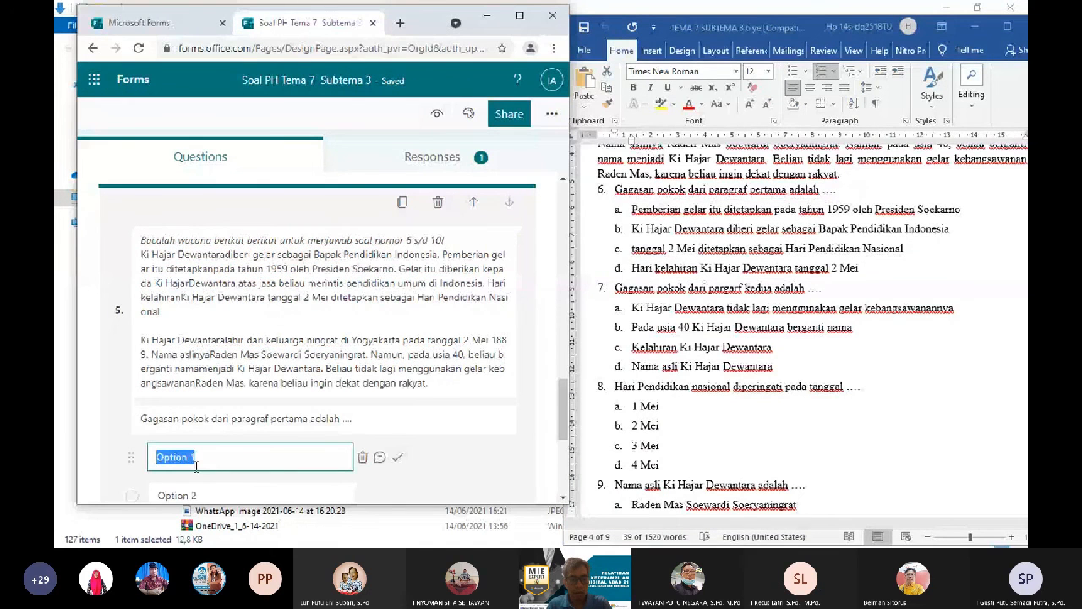
pyautogui.hotkey('ctrl', 'v')
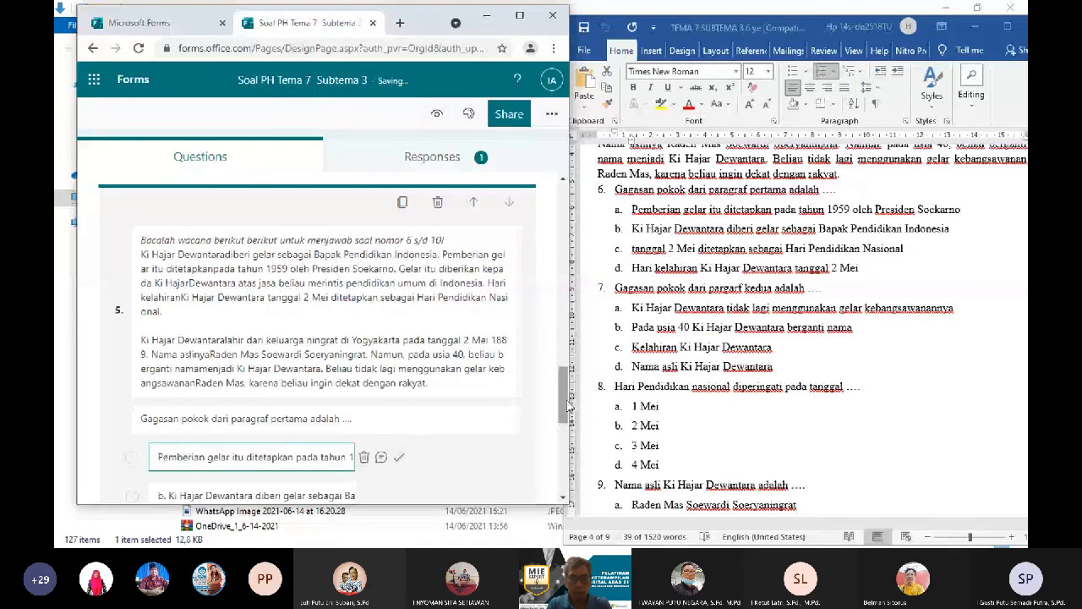
pyautogui.click(522, 14)
pyautogui.click(872, 369)
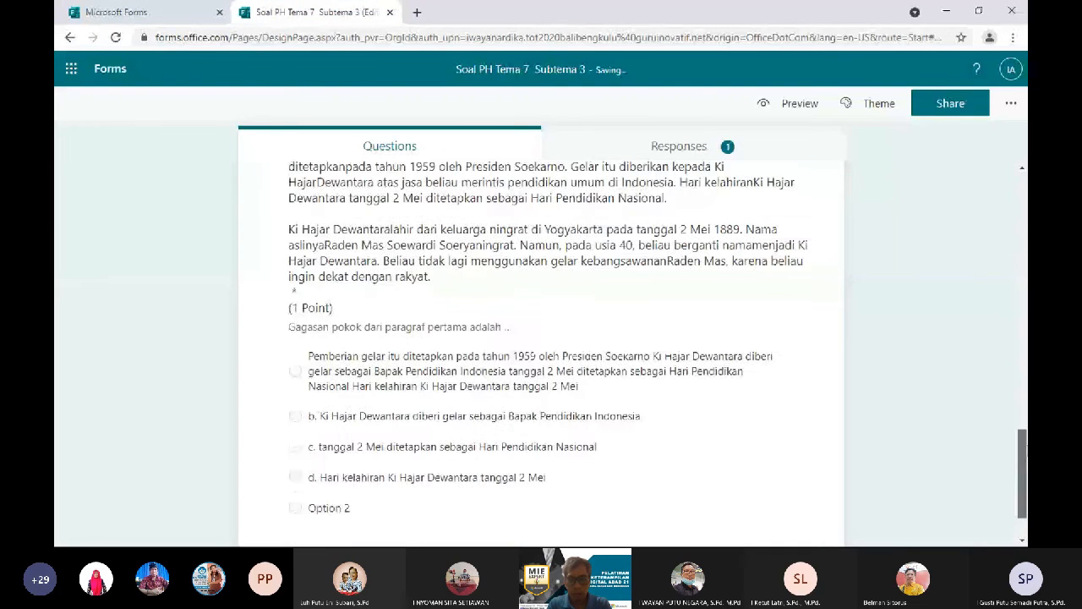
# Look up the answer to number 6 in the "KUNCI JAWABAN" answer key near the end of the Word document.
pyautogui.moveTo(1023, 461); pyautogui.dragTo(1024, 479)
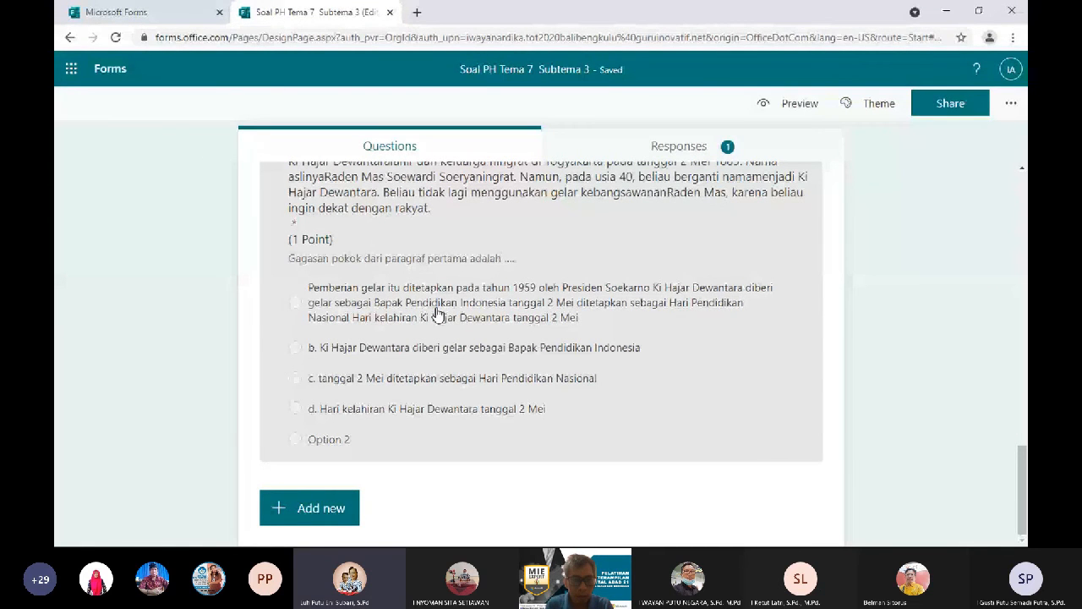
pyautogui.moveTo(1023, 470); pyautogui.dragTo(1023, 447)
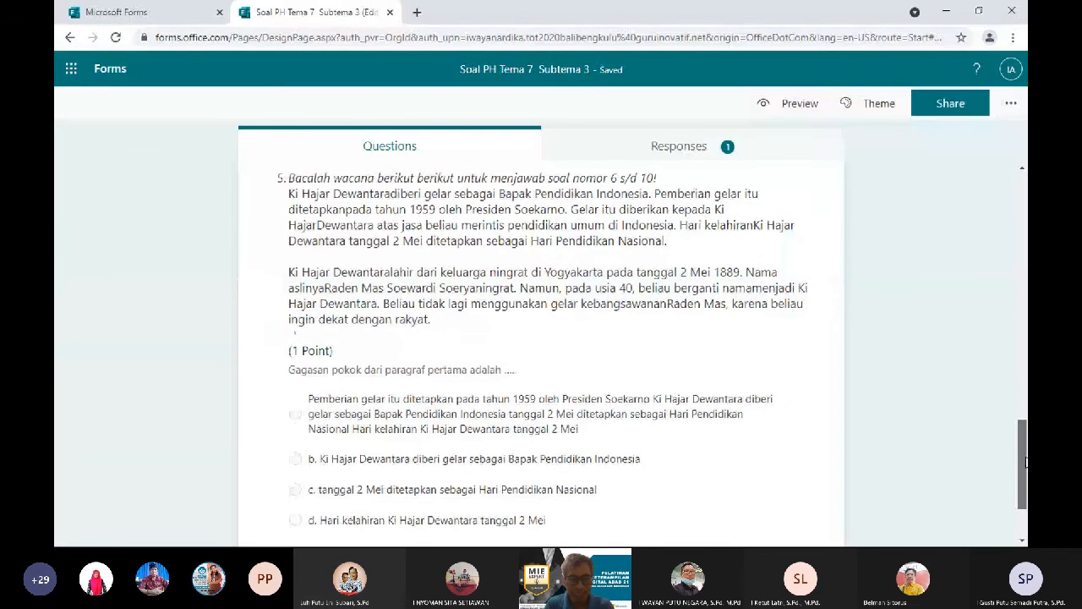
pyautogui.scroll(-1, 955, 478)
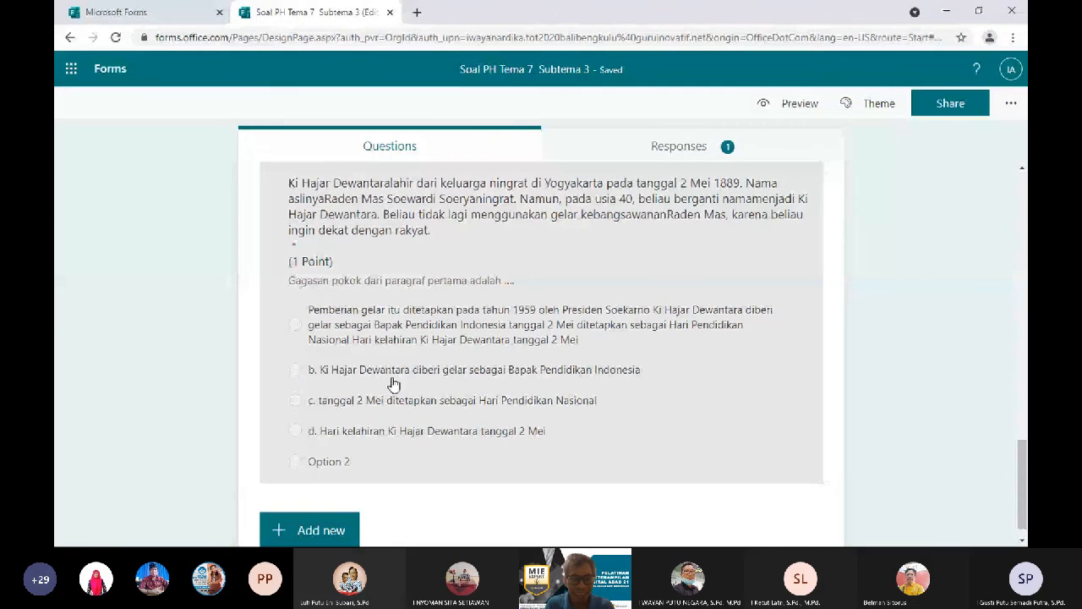
pyautogui.click(323, 335)
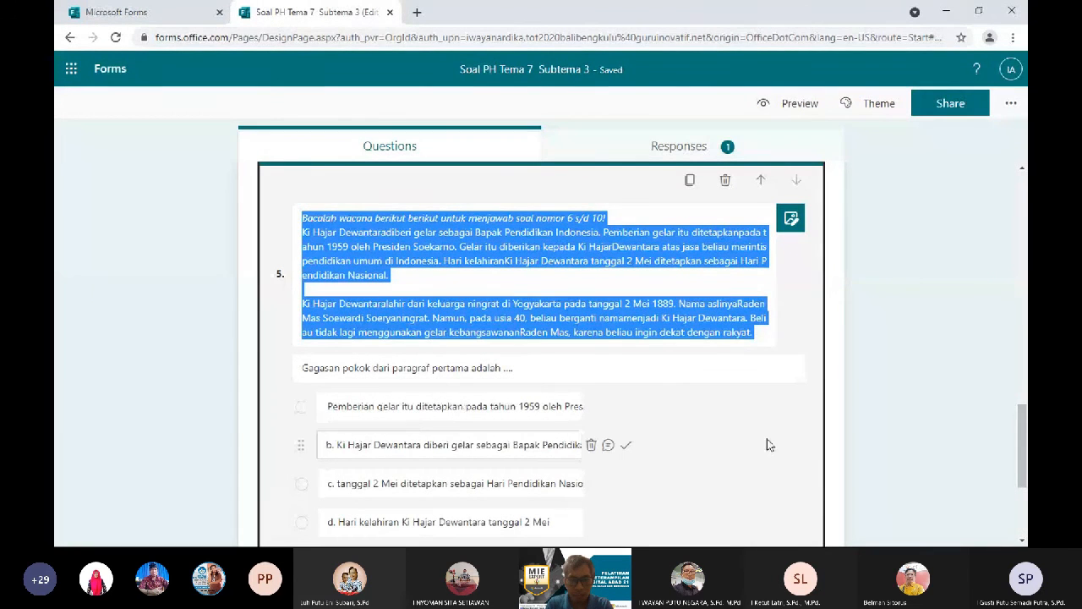
pyautogui.click(1024, 452)
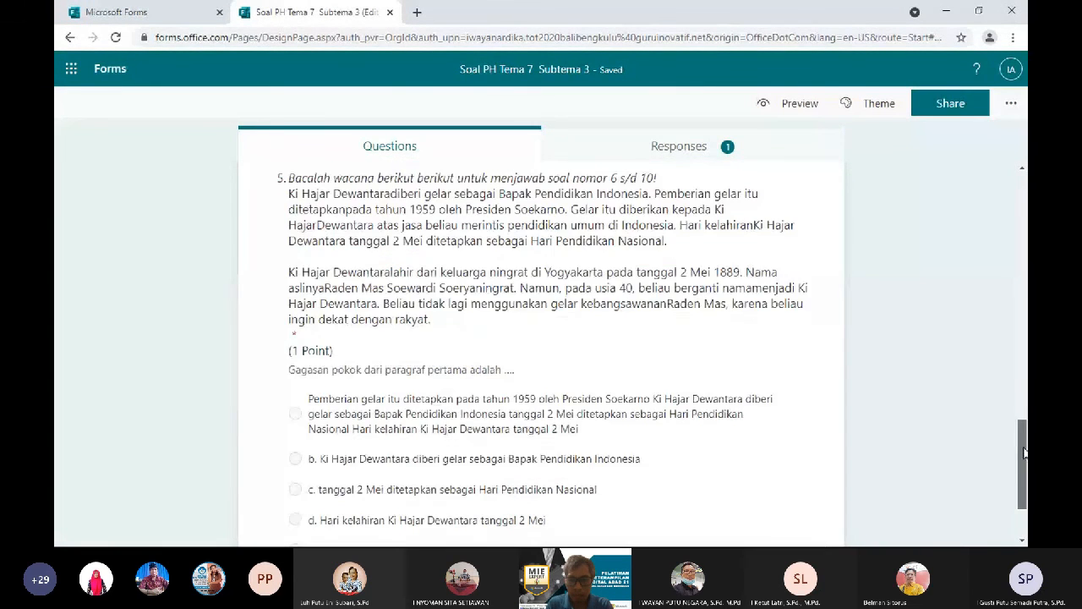
pyautogui.moveTo(1024, 452); pyautogui.dragTo(1024, 473)
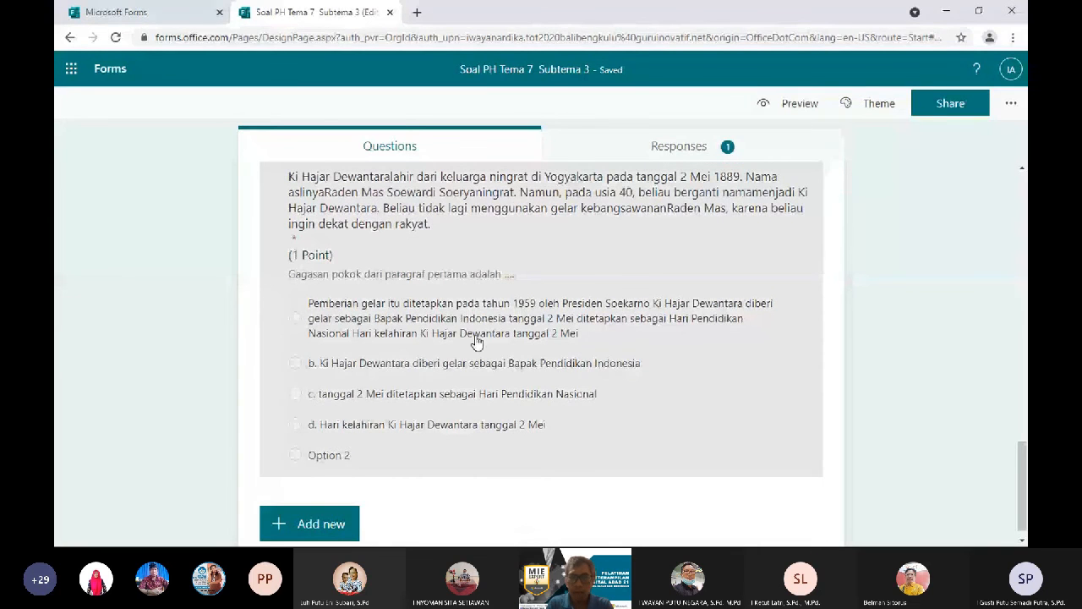
pyautogui.click(981, 11)
pyautogui.click(1007, 27)
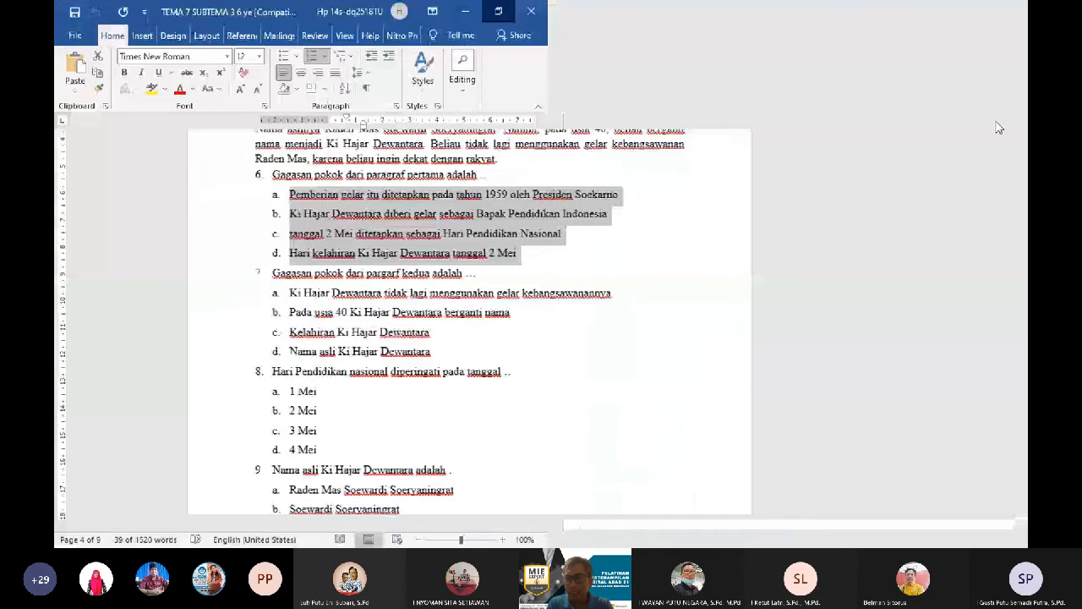
pyautogui.moveTo(1023, 277); pyautogui.dragTo(1023, 490)
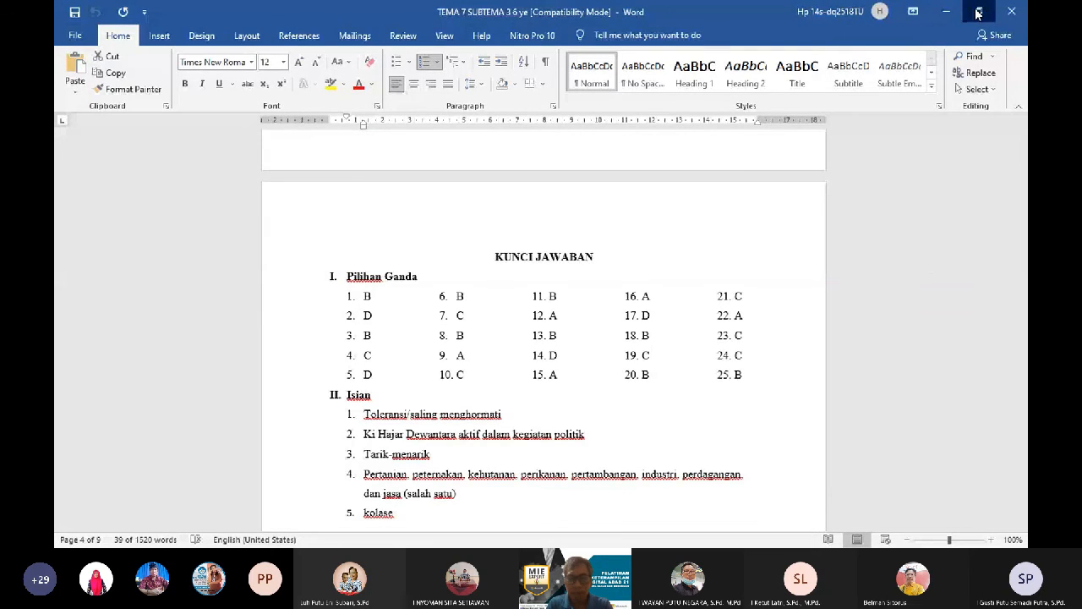
pyautogui.moveTo(953, 6); pyautogui.dragTo(1027, 34)
pyautogui.click(508, 405)
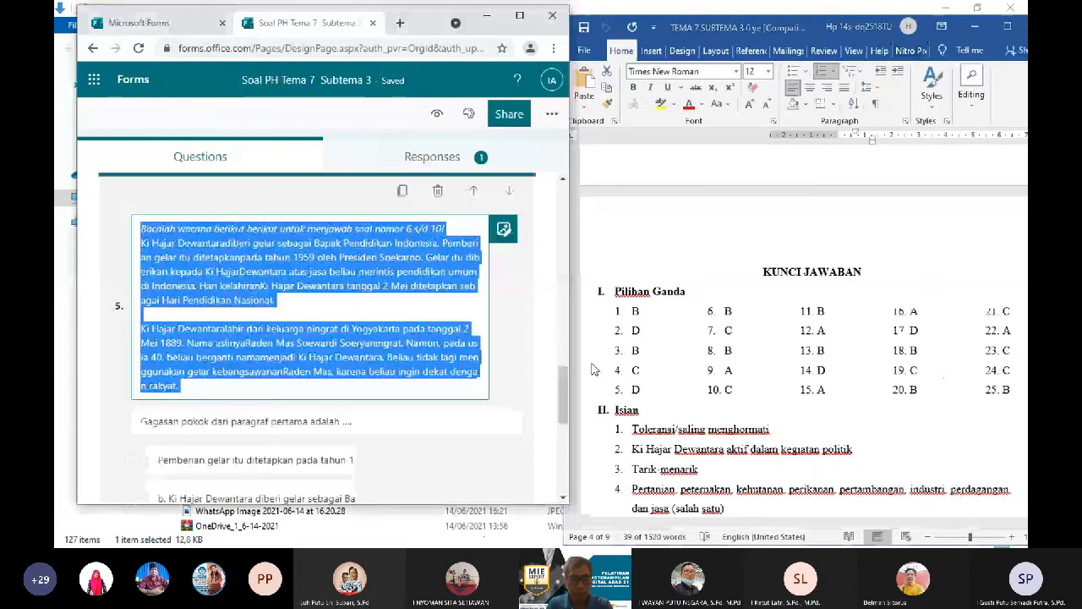
# Mark question 5's option "b. Ki Hajar Dewantara diberi gelar sebagai Bapak Pendidikan Indonesia" as the correct answer.
pyautogui.click(520, 17)
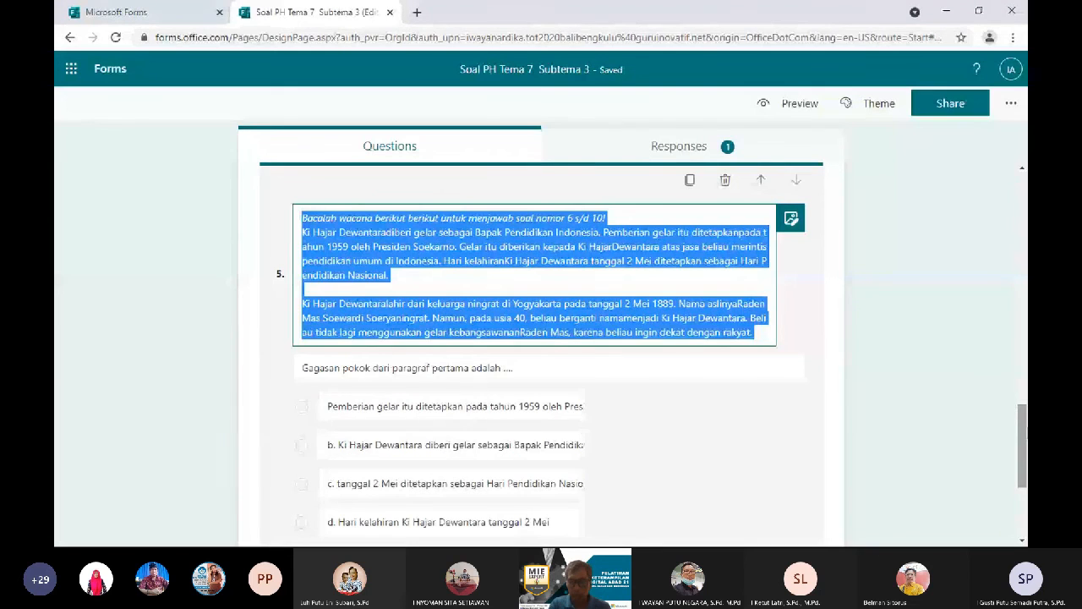
pyautogui.click(917, 284)
pyautogui.scroll(-2, 703, 457)
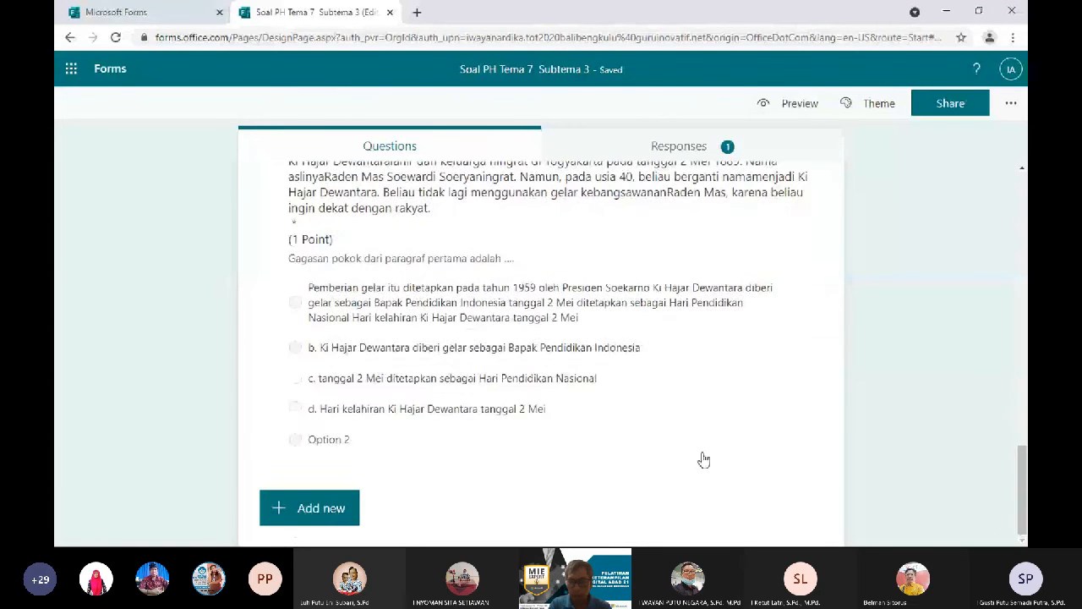
pyautogui.click(532, 351)
pyautogui.click(517, 445)
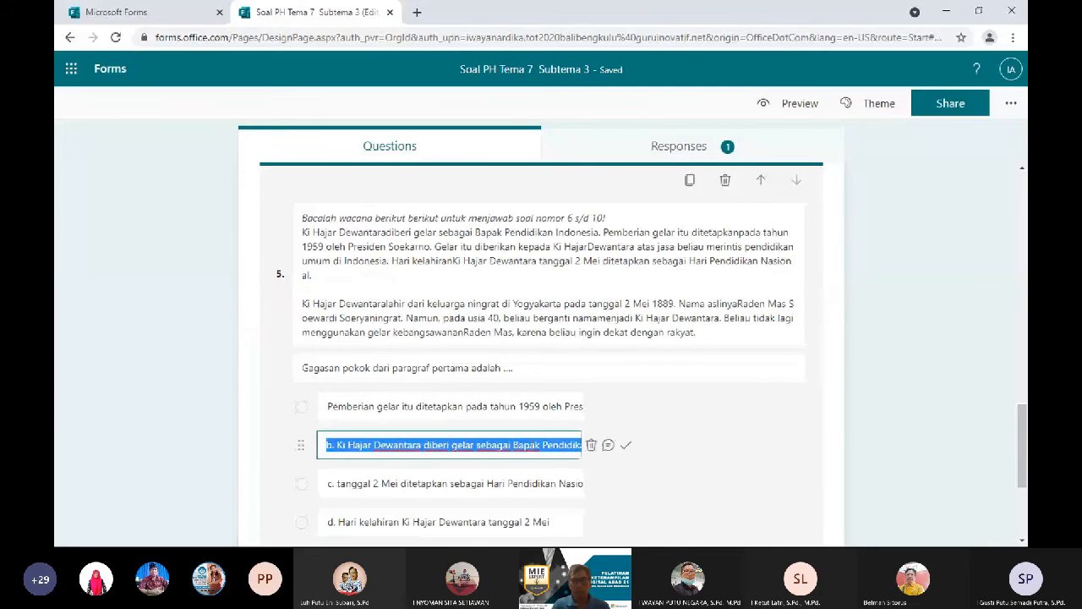
pyautogui.click(626, 450)
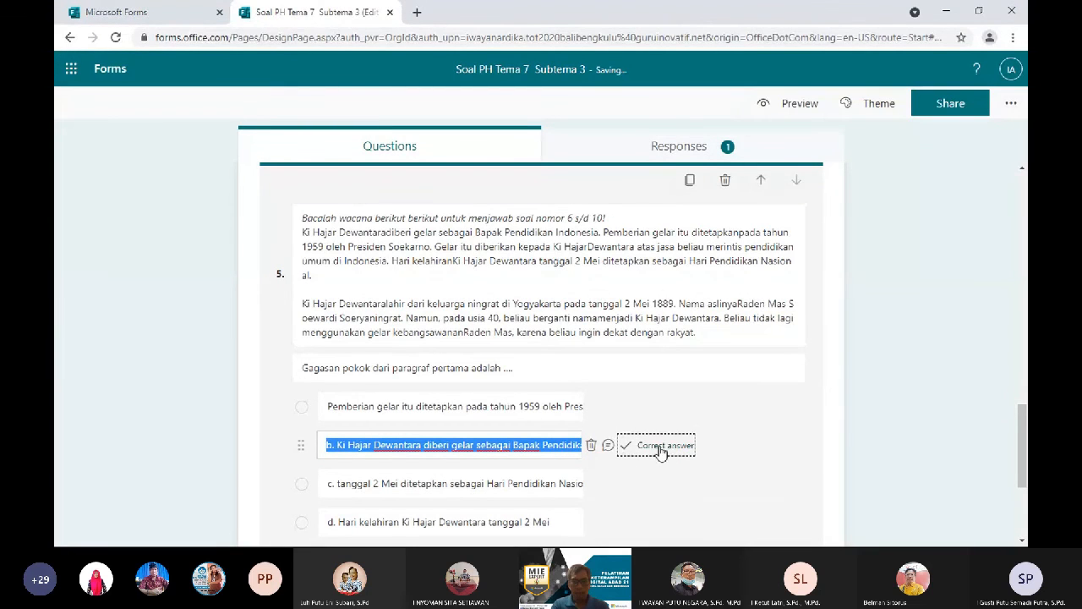
# Delete the leading letters "b." and "c." from question 5's second and third options.
pyautogui.click(339, 446)
pyautogui.click(339, 446)
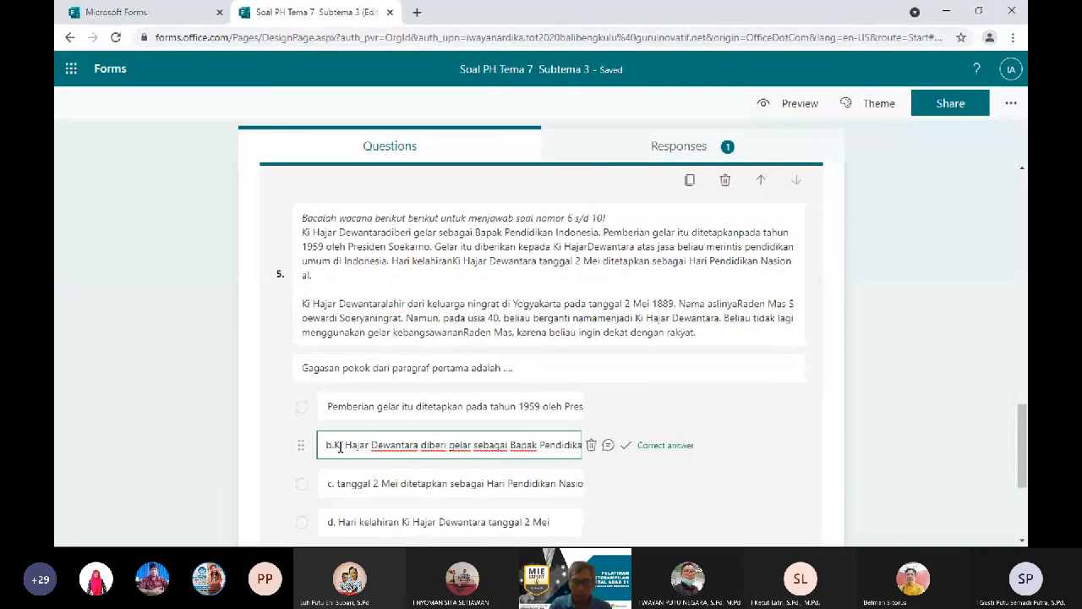
pyautogui.press('BackSpace')
pyautogui.press('BackSpace')
pyautogui.press('BackSpace')
pyautogui.click(335, 490)
pyautogui.click(335, 489)
pyautogui.press('BackSpace')
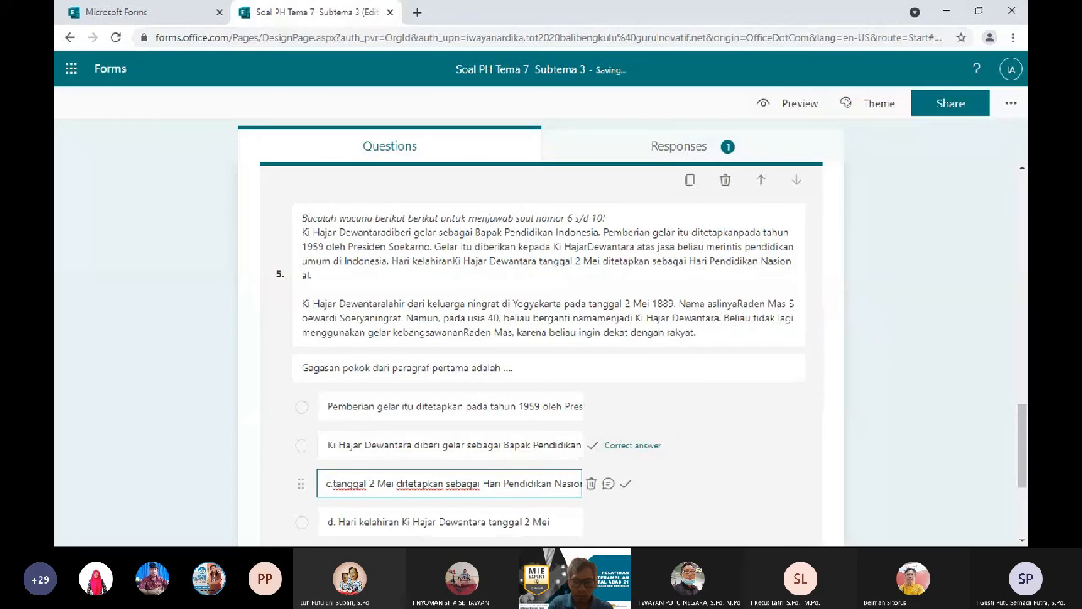
pyautogui.press('BackSpace')
pyautogui.press('BackSpace')
# Delete the leading "d." from question 5's fourth option and remove the leftover "Option 2".
pyautogui.click(330, 522)
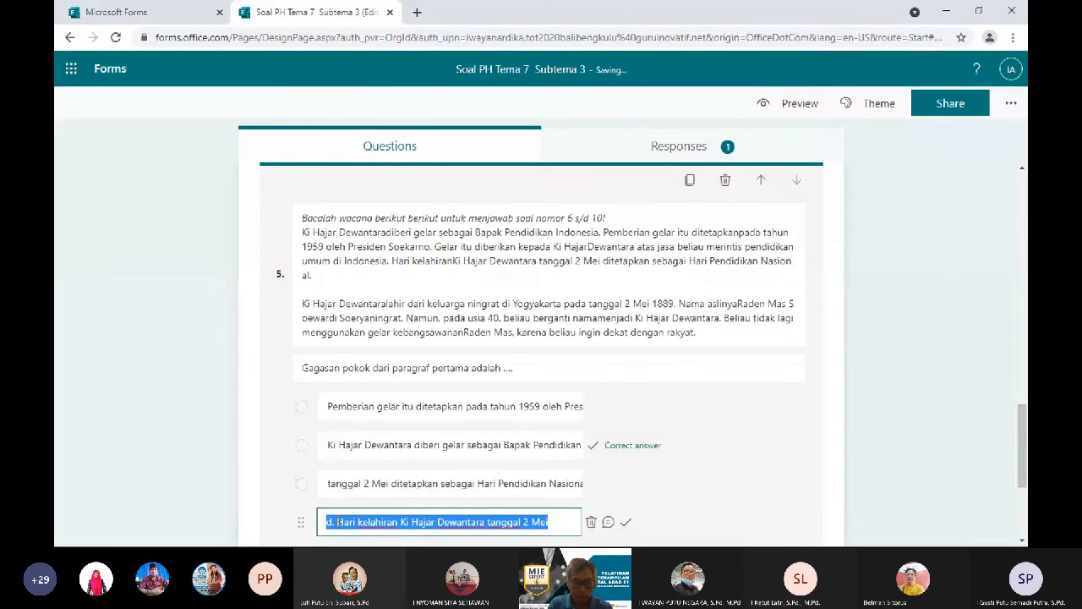
pyautogui.click(338, 522)
pyautogui.press('BackSpace')
pyautogui.press('BackSpace')
pyautogui.press('BackSpace')
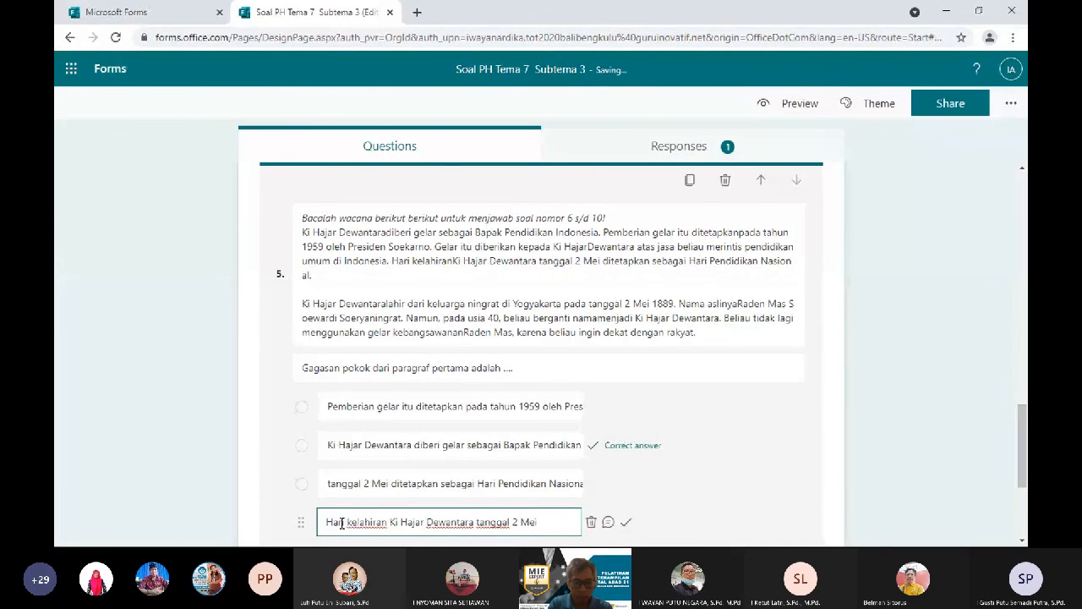
pyautogui.press('Return')
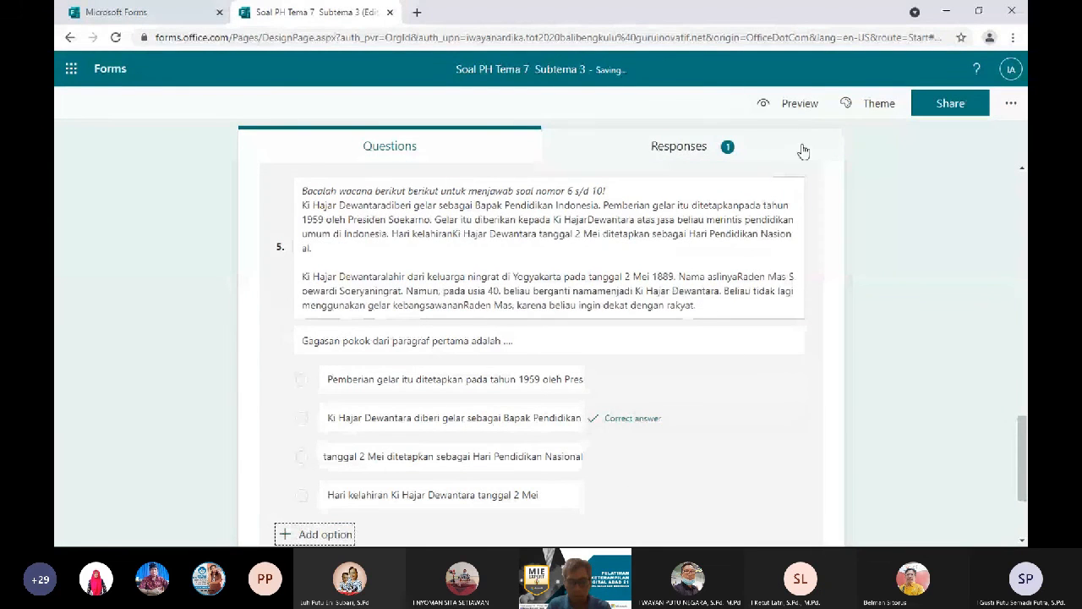
# Preview the quiz, fill in Nama with "q" and both Kelas and No. Absen with 1, and continue to the multiple-choice section.
pyautogui.click(787, 104)
pyautogui.write('q')
pyautogui.click(313, 535)
pyautogui.write('1')
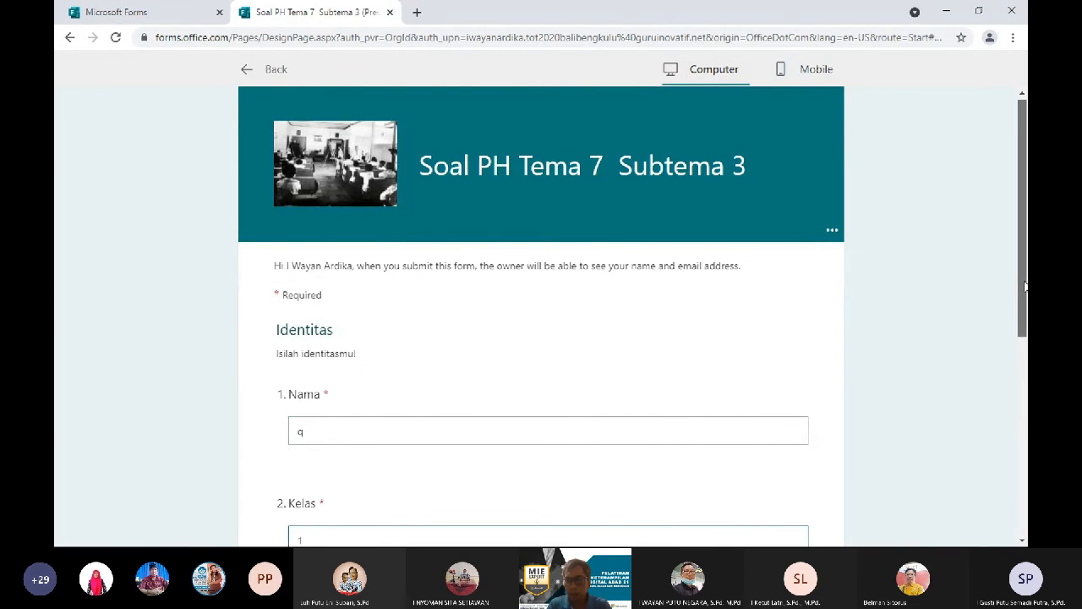
pyautogui.scroll(-2, 1024, 287)
pyautogui.click(452, 450)
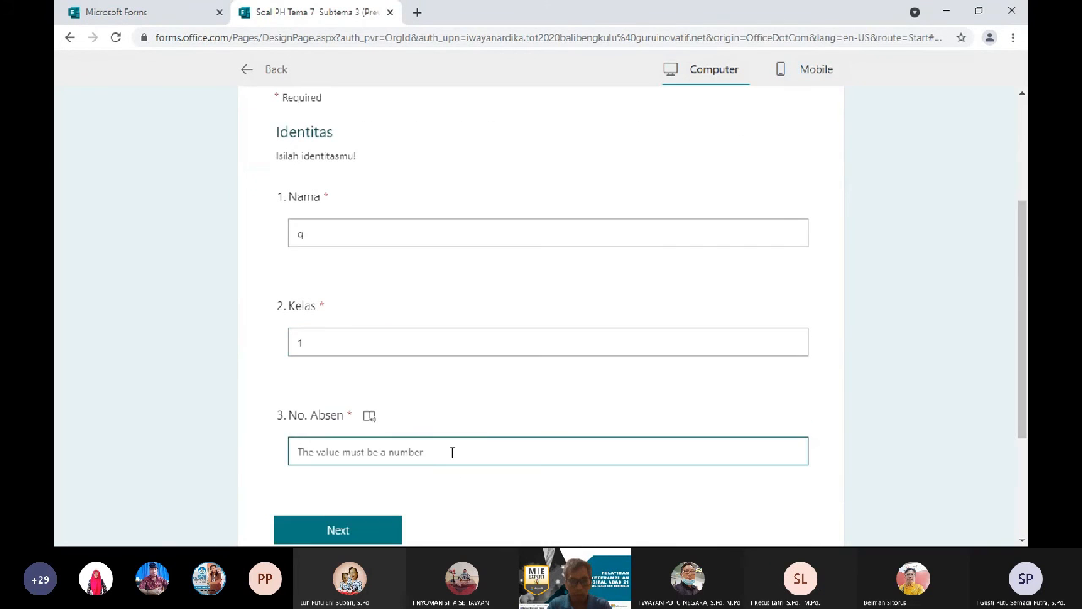
pyautogui.write('1')
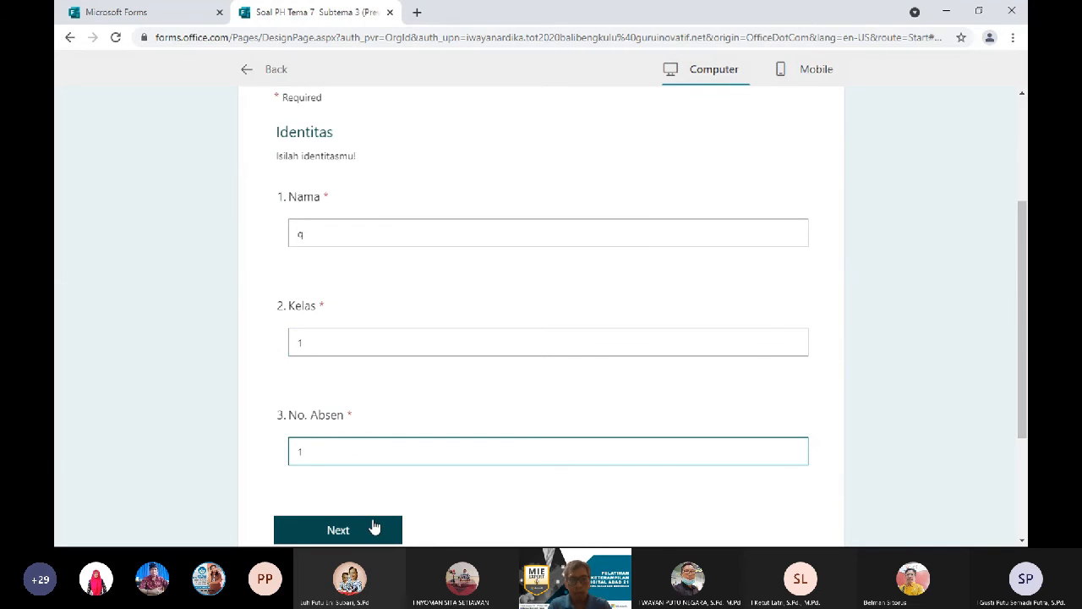
pyautogui.click(366, 529)
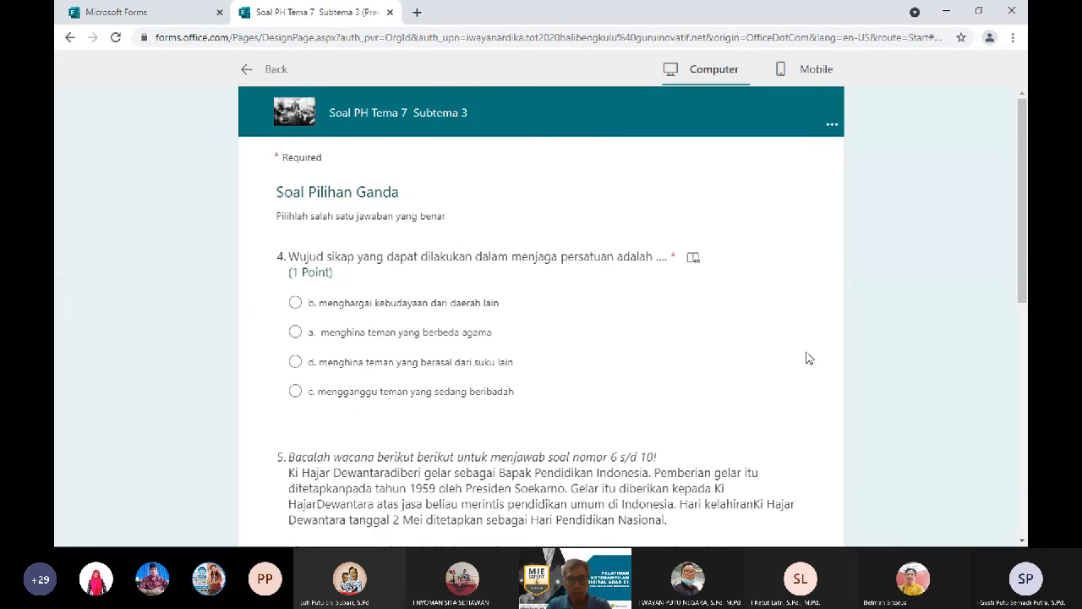
# Answer question 5 with "tanggal 2 Mei ditetapkan sebagai Hari Pendidikan Nasional" and question 4 with "b. menghargai kebudayaan dari daerah lain", and try to submit.
pyautogui.scroll(-3, 806, 358)
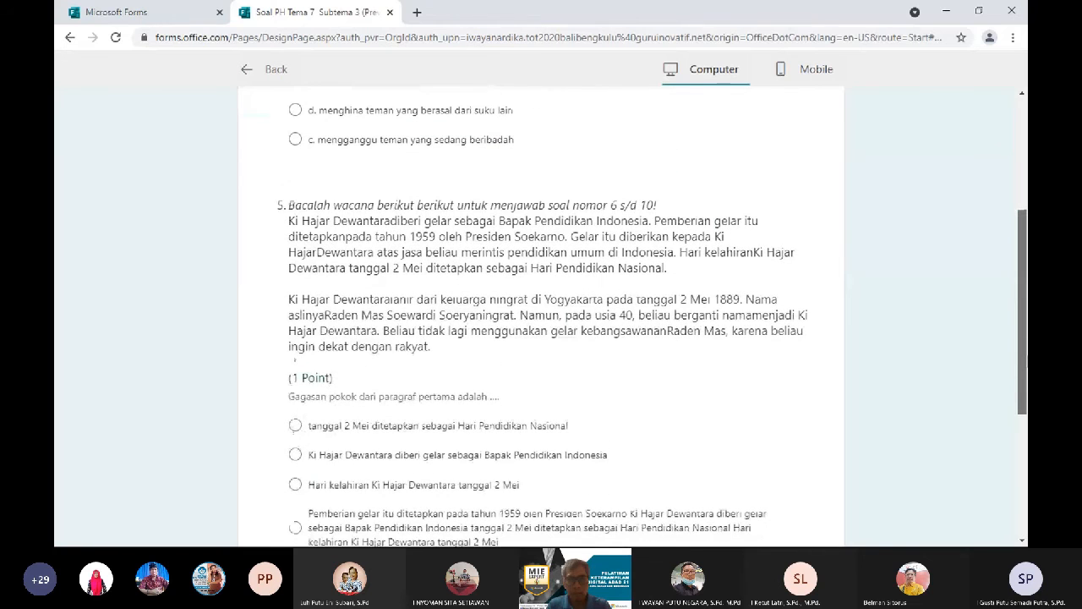
pyautogui.scroll(-1, 542, 339)
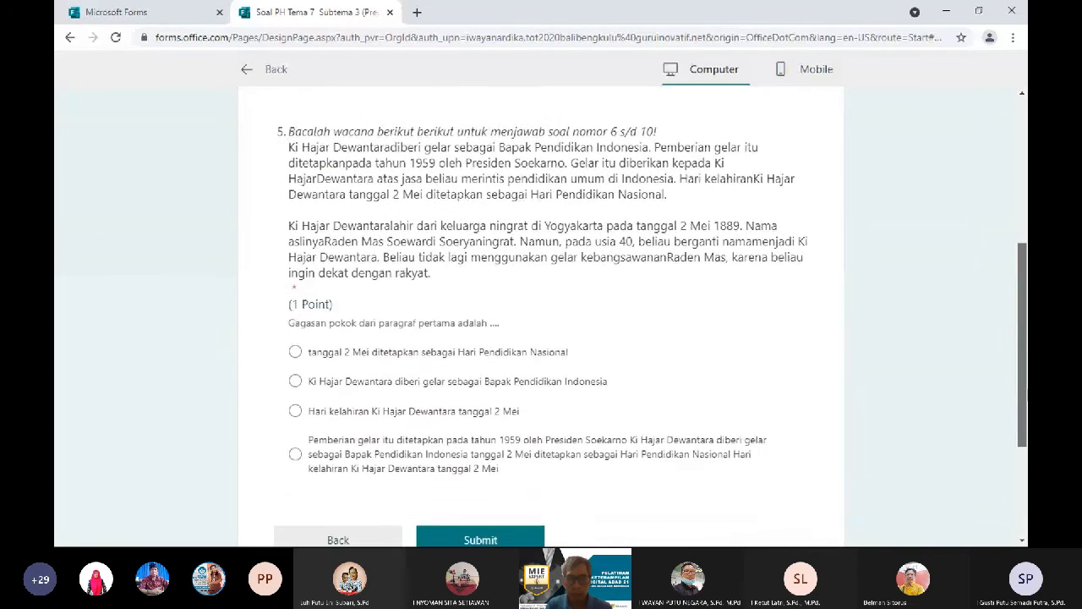
pyautogui.scroll(-2, 766, 300)
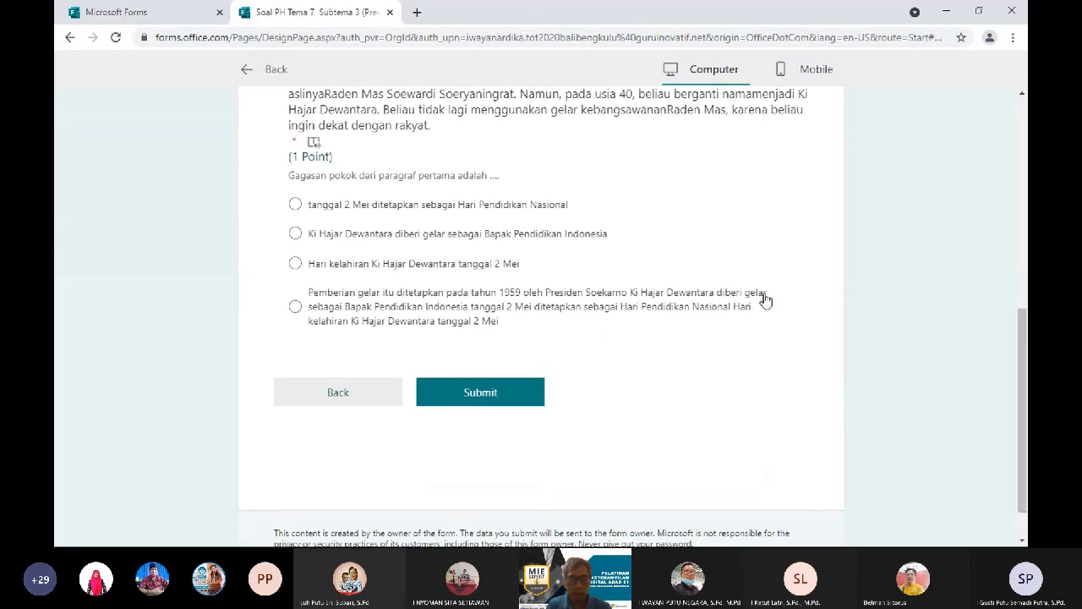
pyautogui.click(401, 207)
pyautogui.moveTo(1025, 397); pyautogui.dragTo(1026, 224)
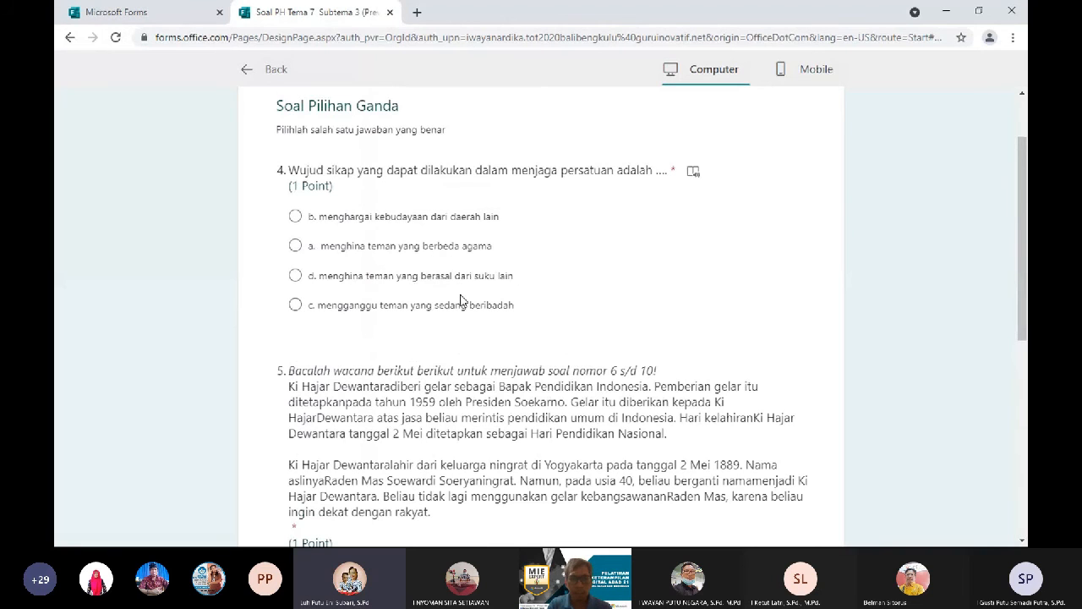
pyautogui.click(442, 219)
pyautogui.moveTo(1023, 213); pyautogui.dragTo(1023, 406)
pyautogui.click(491, 345)
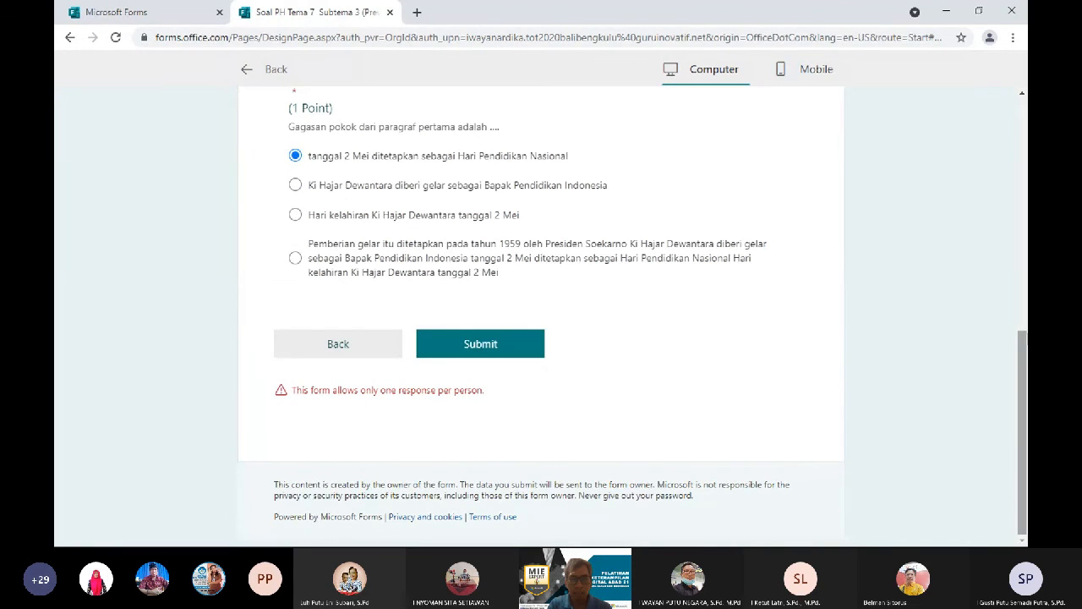
pyautogui.moveTo(1023, 331); pyautogui.dragTo(1023, 230)
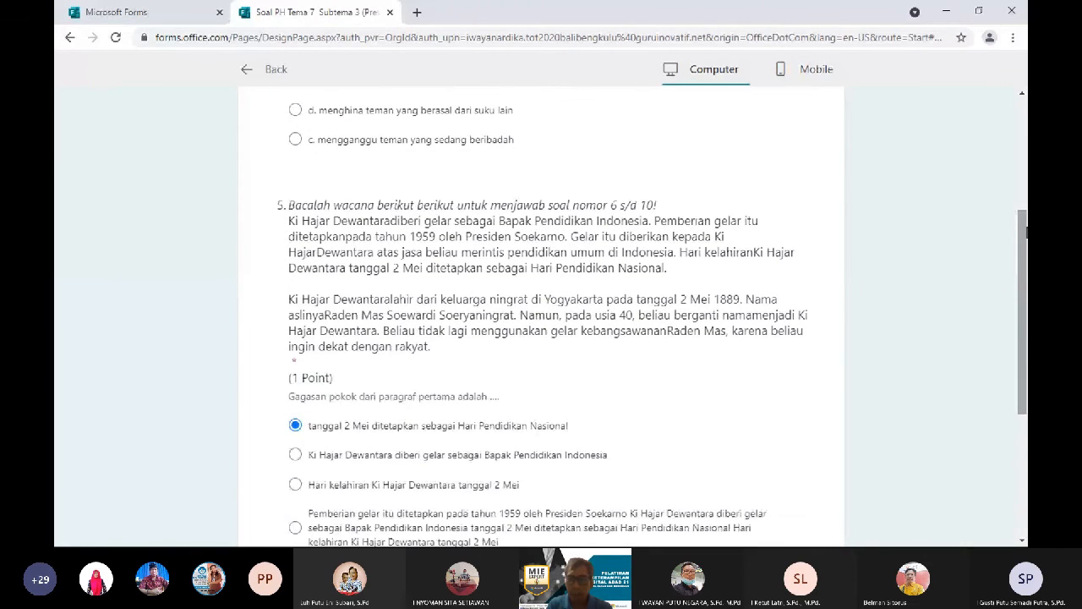
pyautogui.moveTo(1027, 232); pyautogui.dragTo(1026, 127)
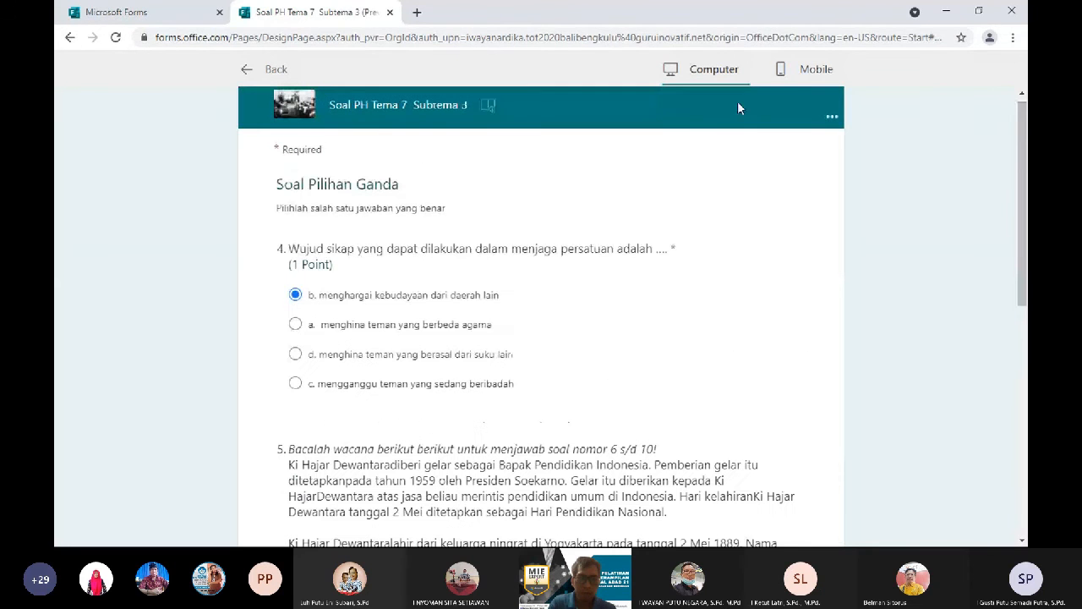
# Leave the preview and change the form settings so that anyone can respond.
pyautogui.click(267, 73)
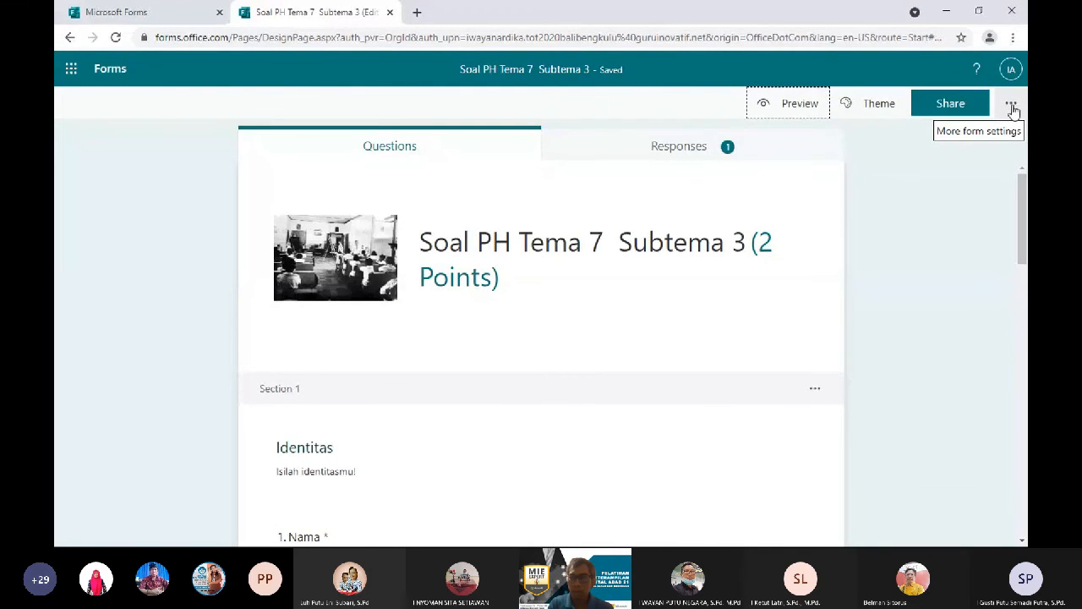
pyautogui.click(1012, 105)
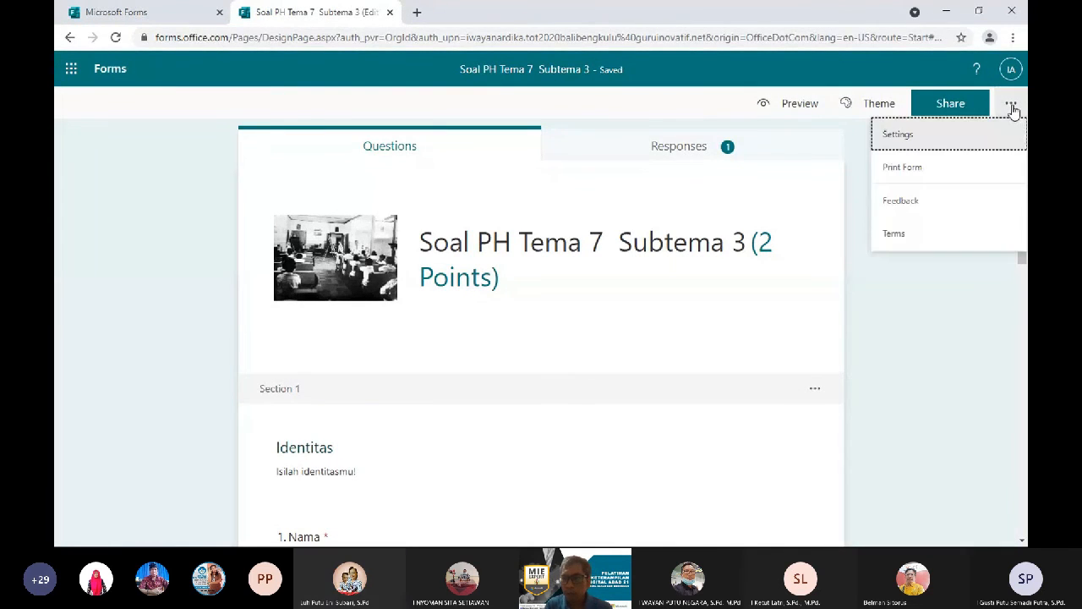
pyautogui.click(916, 138)
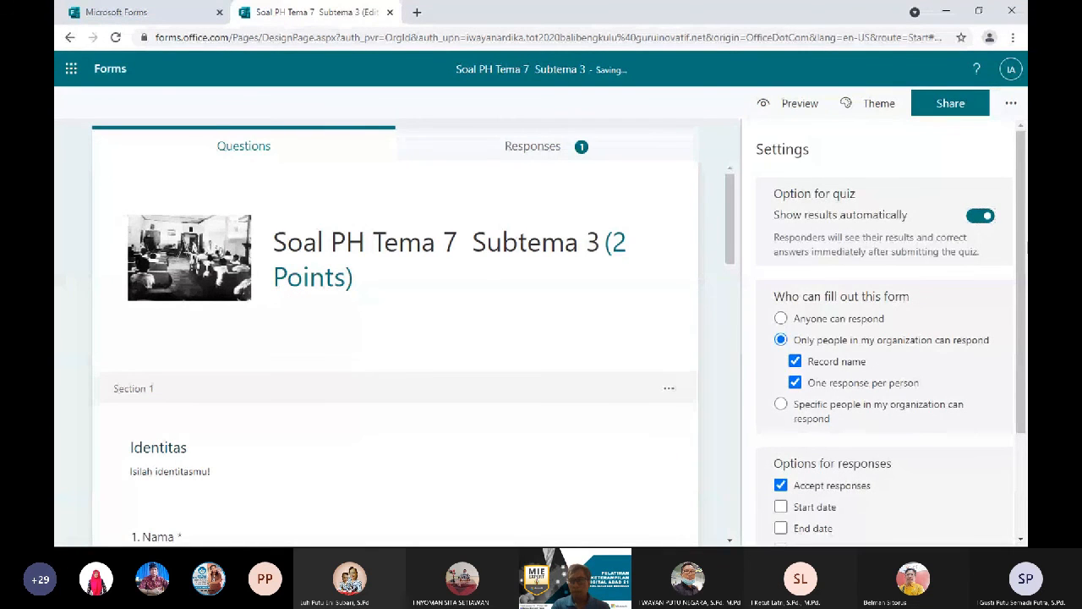
pyautogui.click(1025, 280)
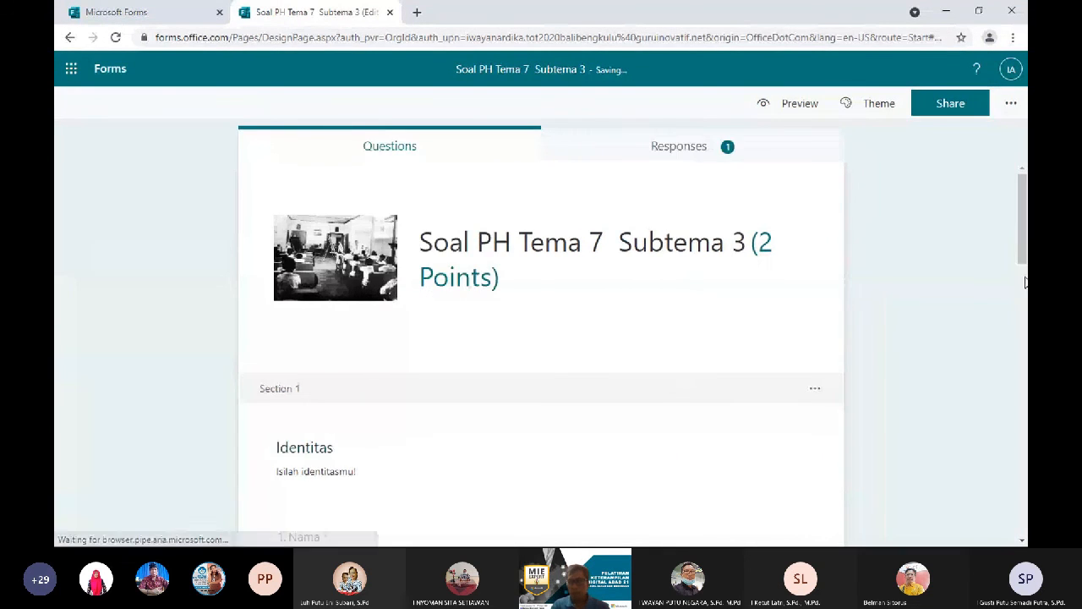
pyautogui.click(1010, 115)
pyautogui.click(942, 142)
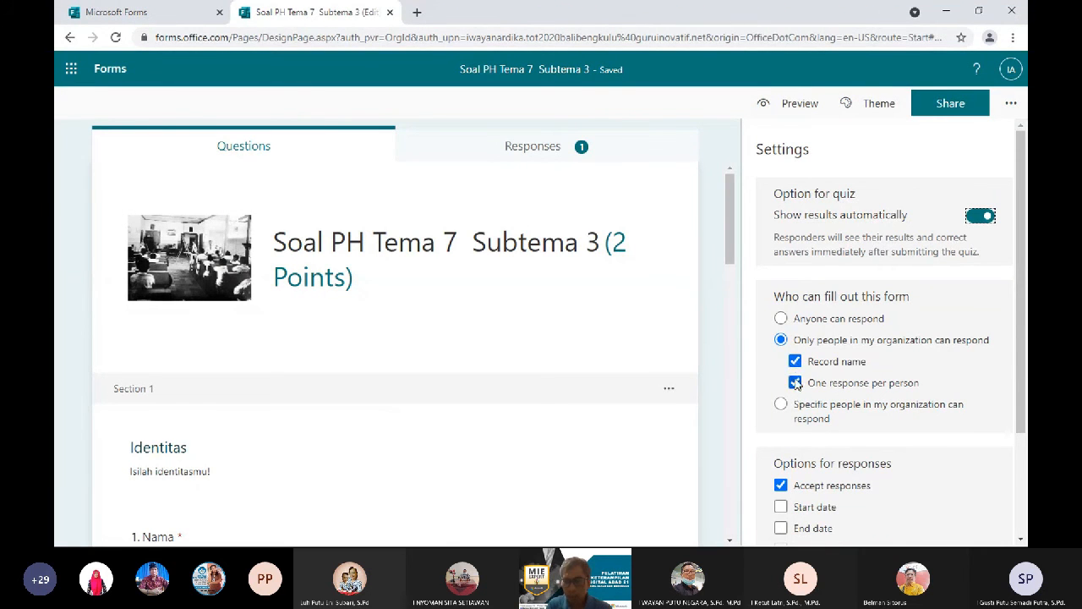
pyautogui.click(782, 322)
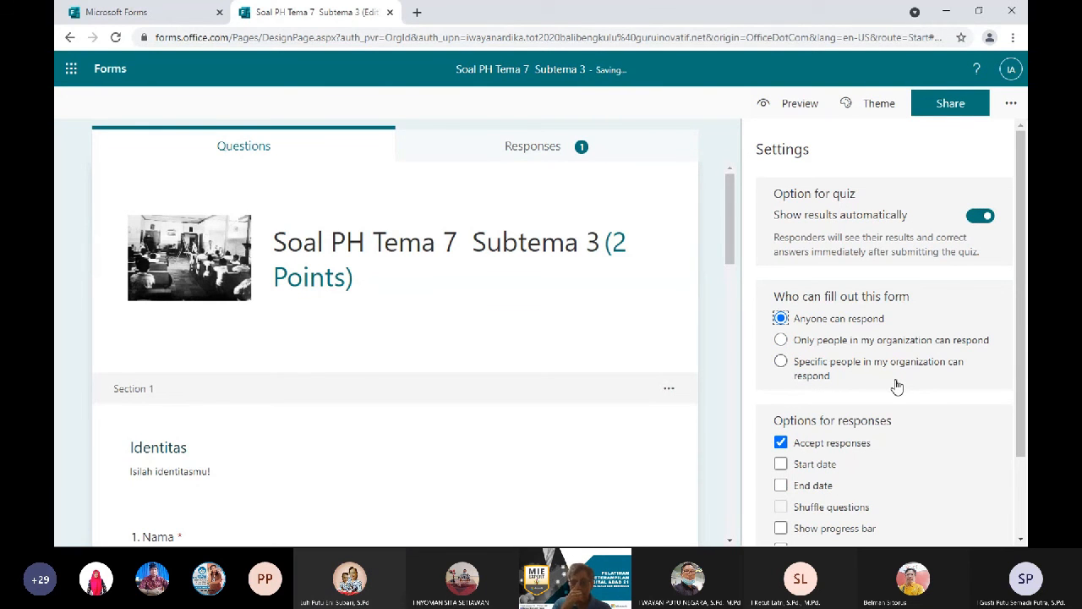
pyautogui.scroll(-3, 888, 329)
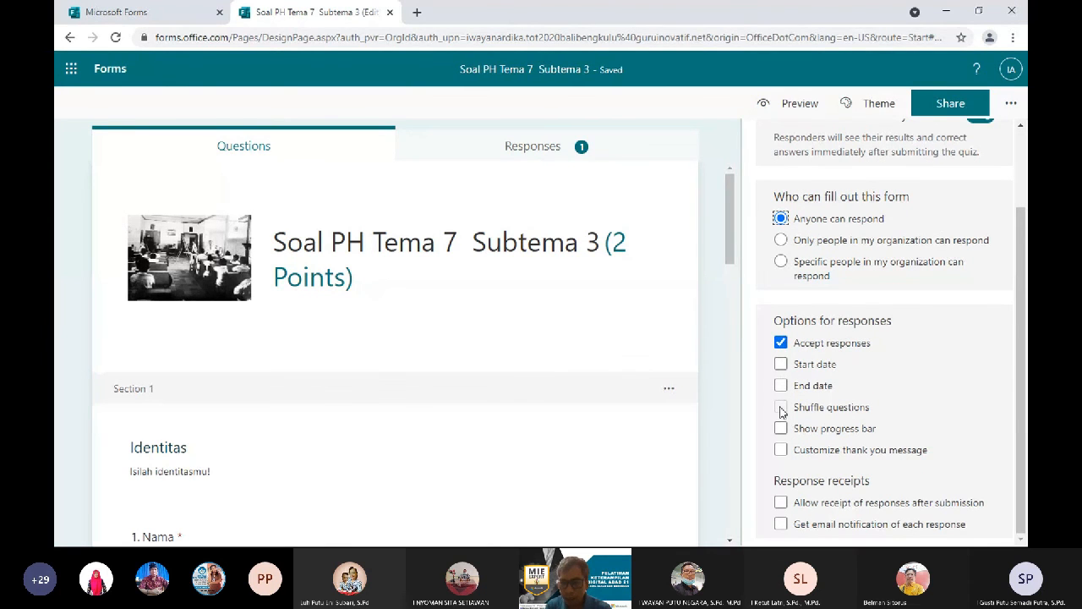
pyautogui.click(618, 372)
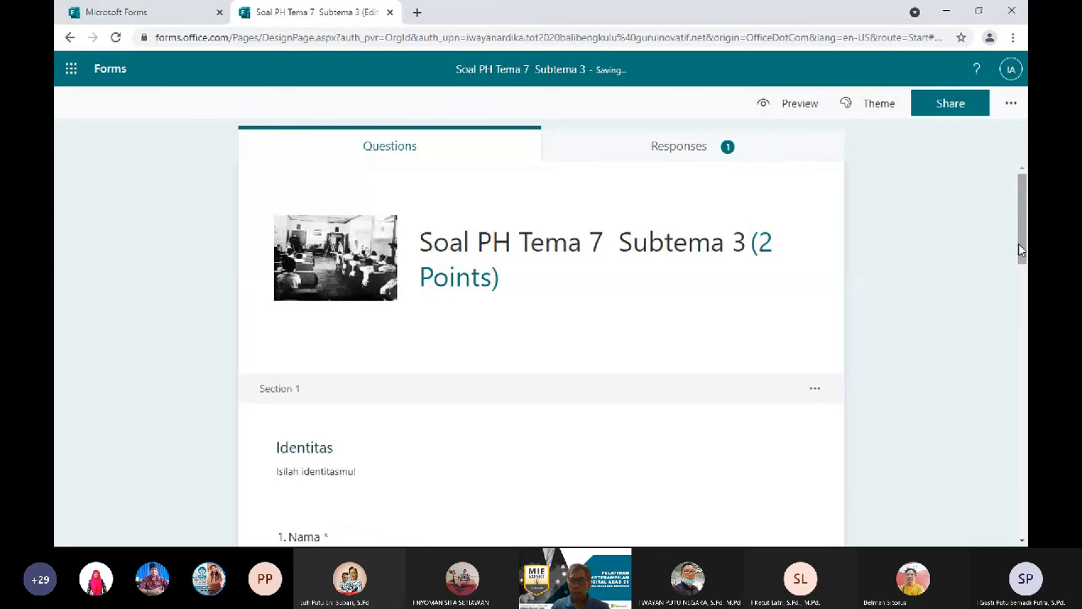
# Add a new section after question 5 and title it "Soal Uraian".
pyautogui.scroll(-8, 1001, 273)
pyautogui.scroll(-5, 1024, 489)
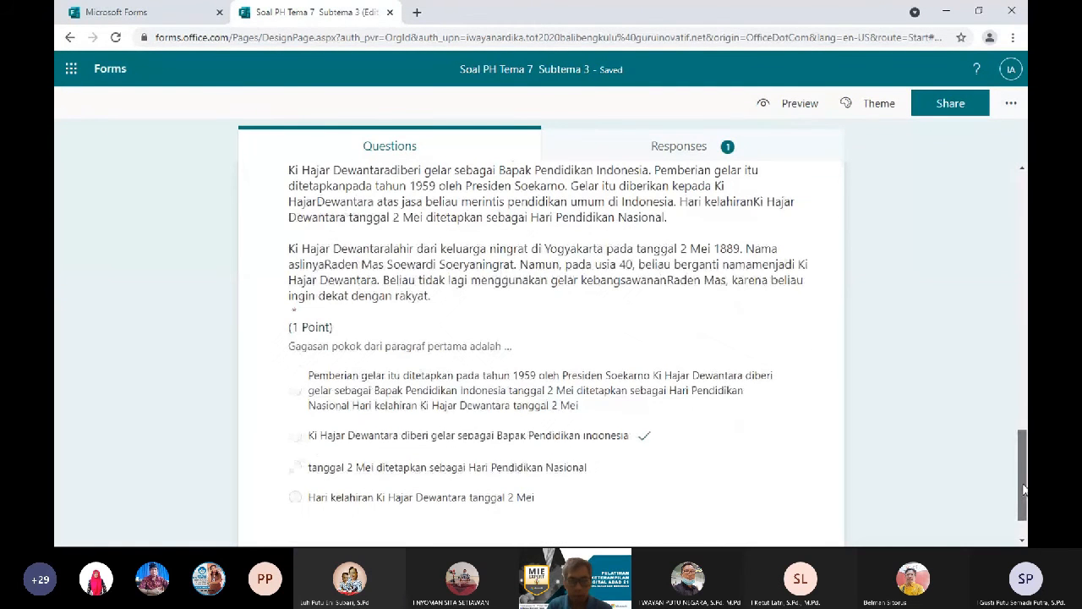
pyautogui.scroll(-1, 1024, 489)
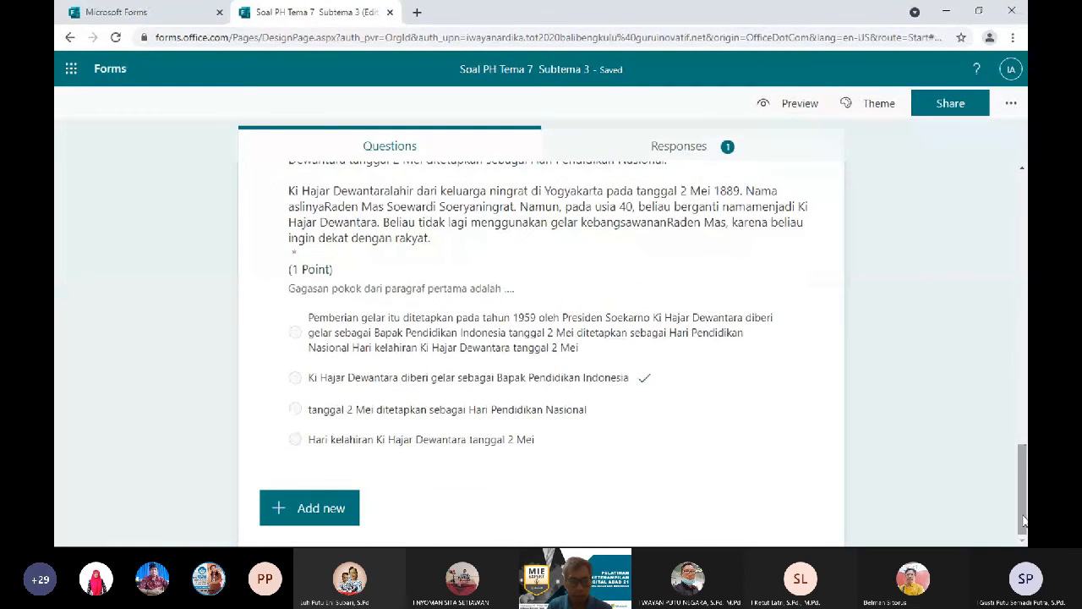
pyautogui.click(309, 508)
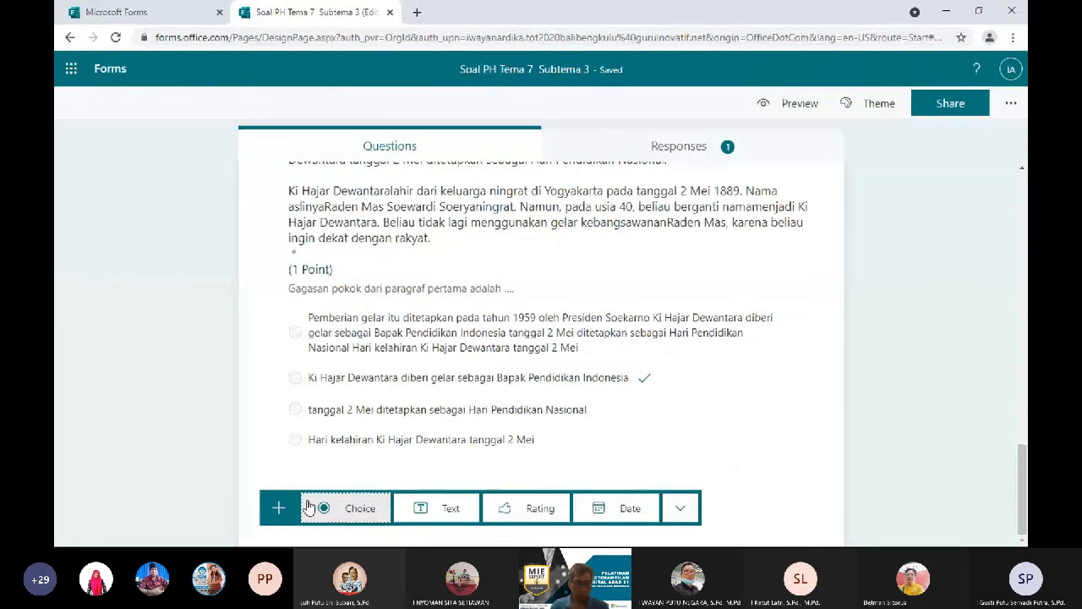
pyautogui.click(684, 510)
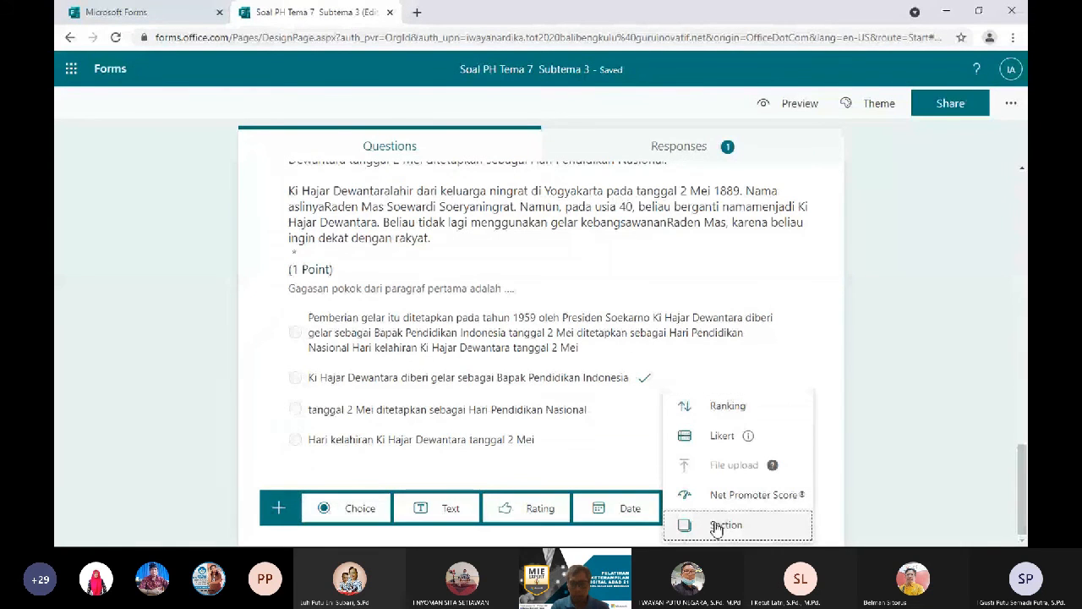
pyautogui.click(717, 525)
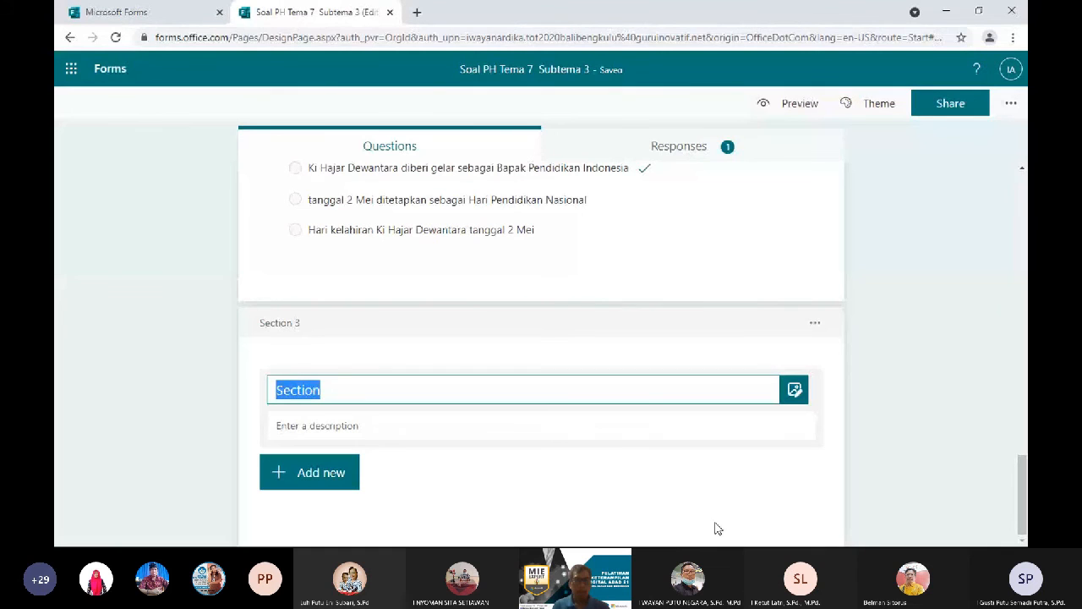
pyautogui.write('Soal Uraian')
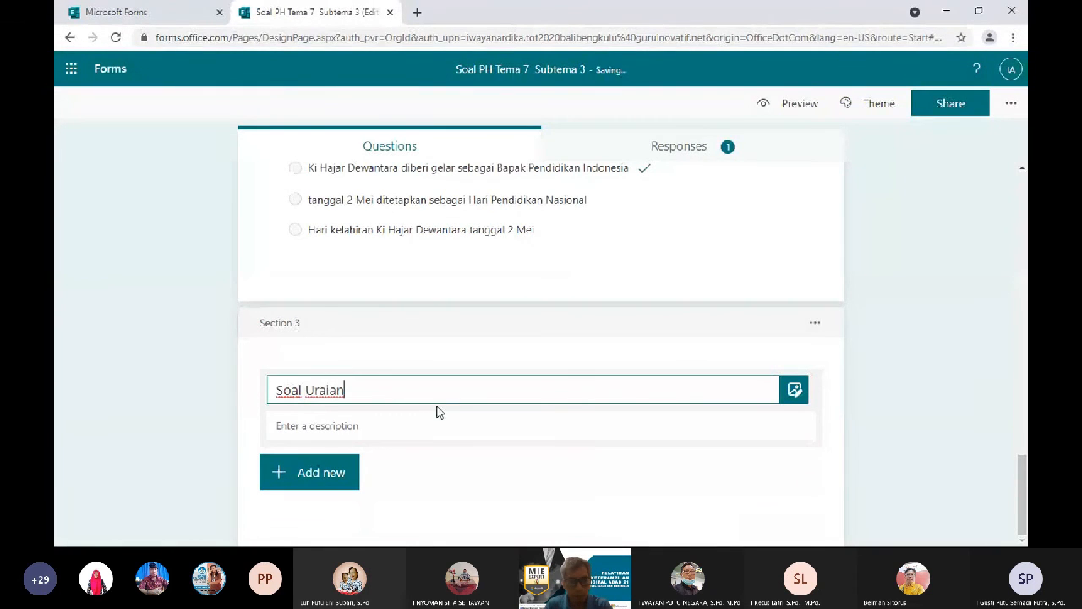
# Give the Soal Uraian section the description "Jawablah pertanyaan berikut dengan benar!".
pyautogui.click(379, 430)
pyautogui.write('J')
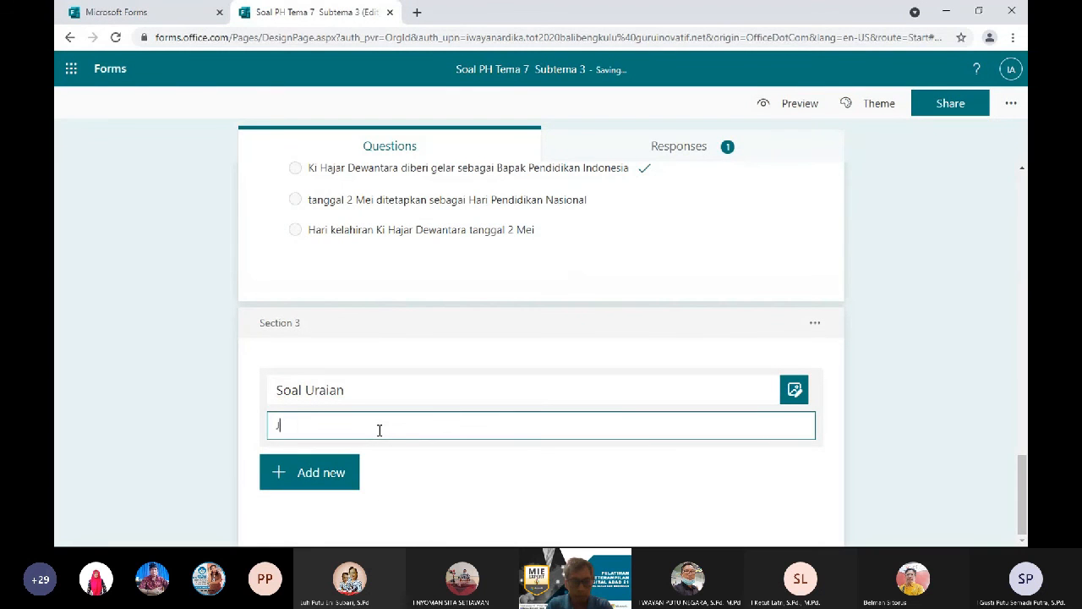
pyautogui.write('awablah pertanyaan berikut dengan benar')
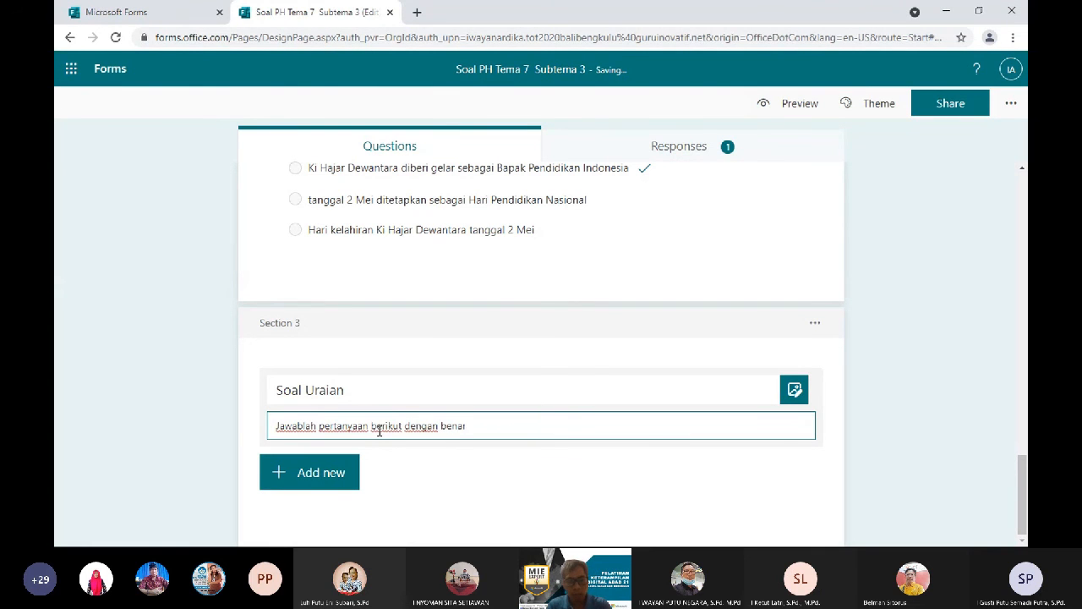
pyautogui.write('!')
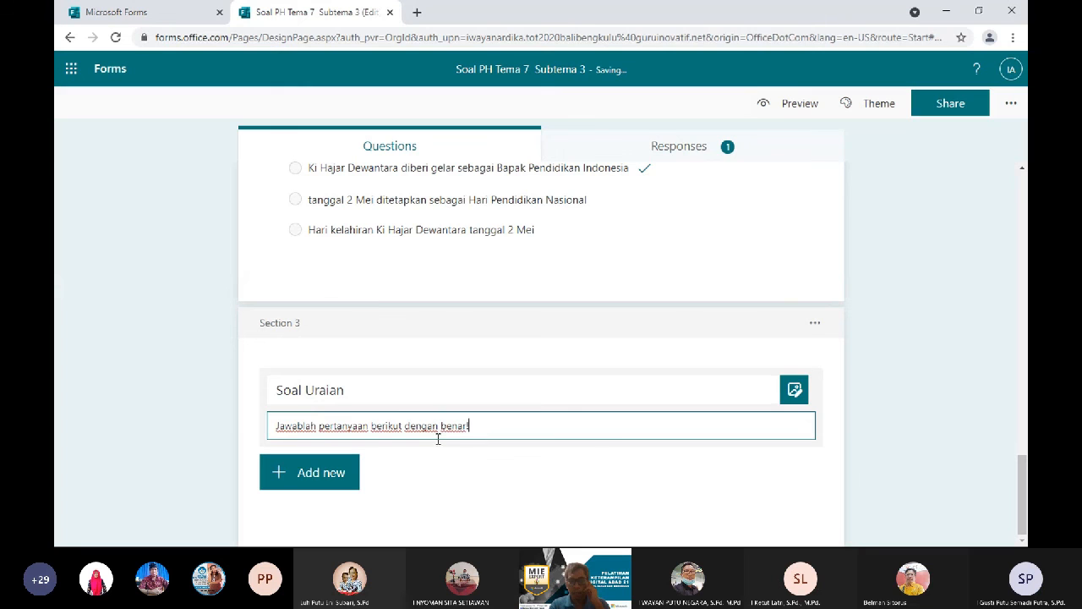
# Add a text question to the Soal Uraian section reading "Sebutkan jenis aktivitas ekonomi".
pyautogui.click(334, 474)
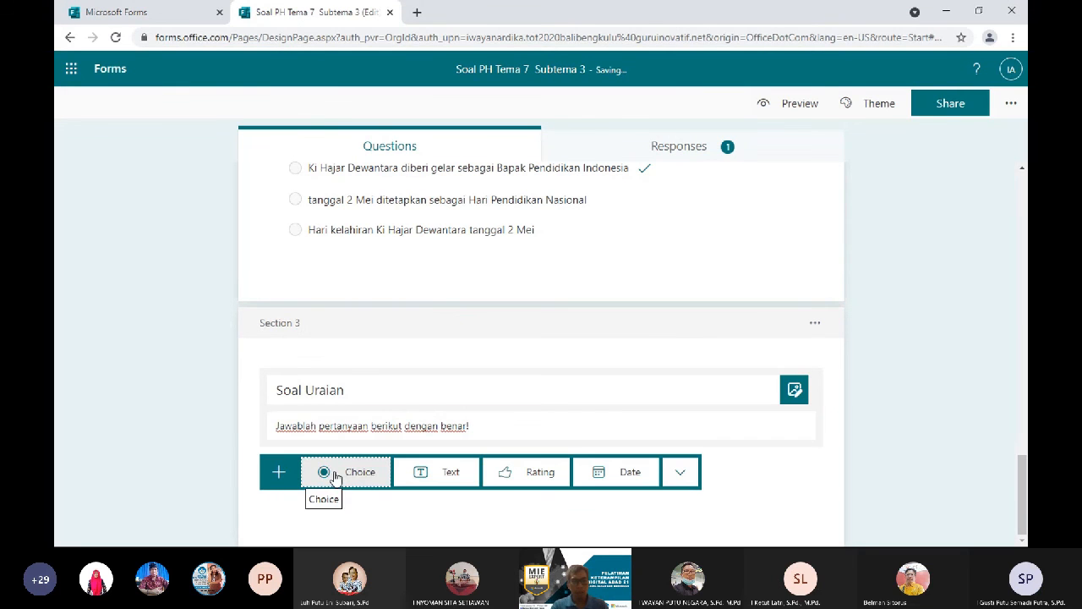
pyautogui.click(431, 474)
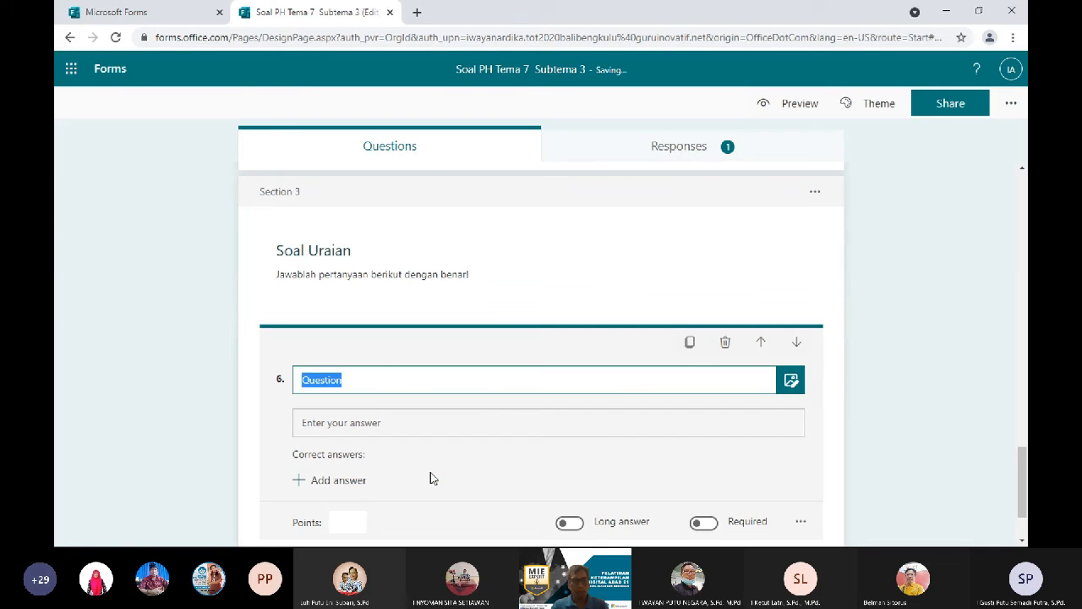
pyautogui.write('Sebutkan jenis aktiv')
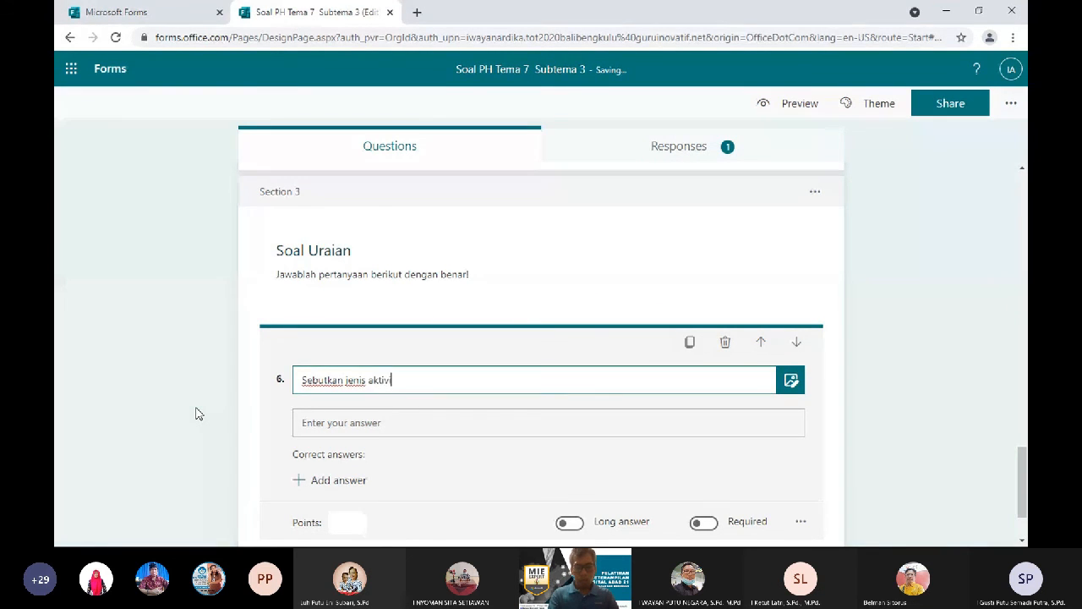
pyautogui.write('itas eko')
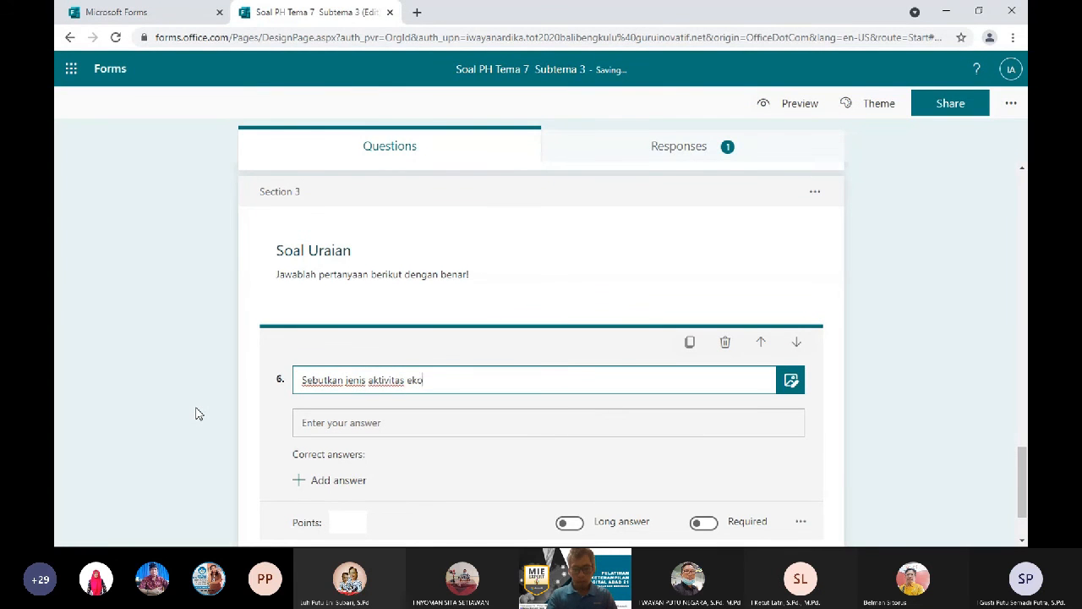
pyautogui.write('nomi')
# Reword question 6 to "Jelaskan aktivitas ekonomi yang ada di sekitarmu!".
pyautogui.doubleClick(325, 380)
pyautogui.write('Jelaskan')
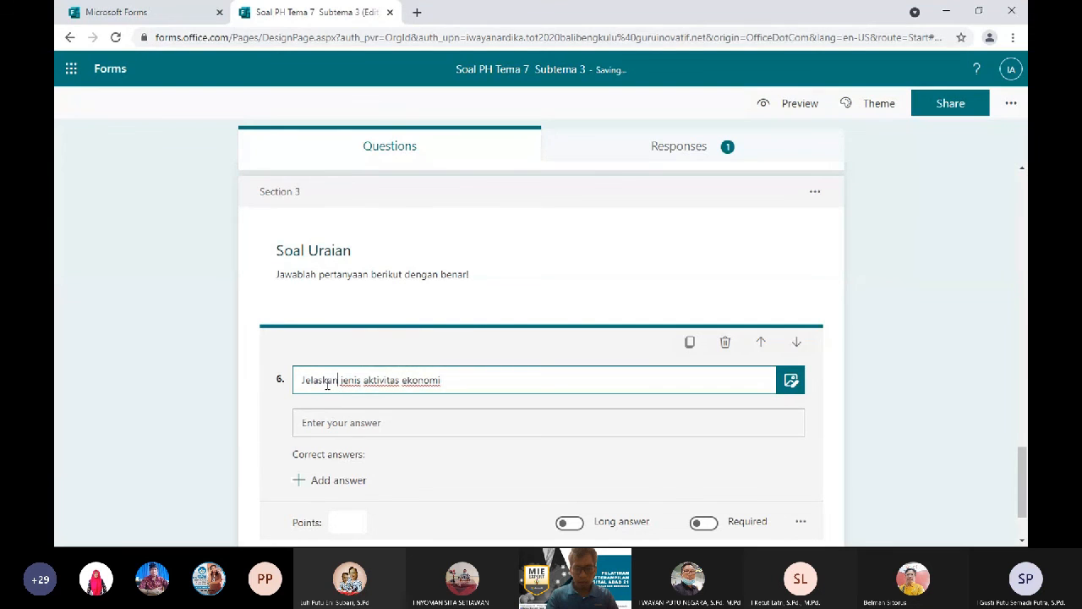
pyautogui.press('Delete')
pyautogui.press('Delete')
pyautogui.press('Delete')
pyautogui.press('Delete')
pyautogui.press('Delete')
pyautogui.press('Delete')
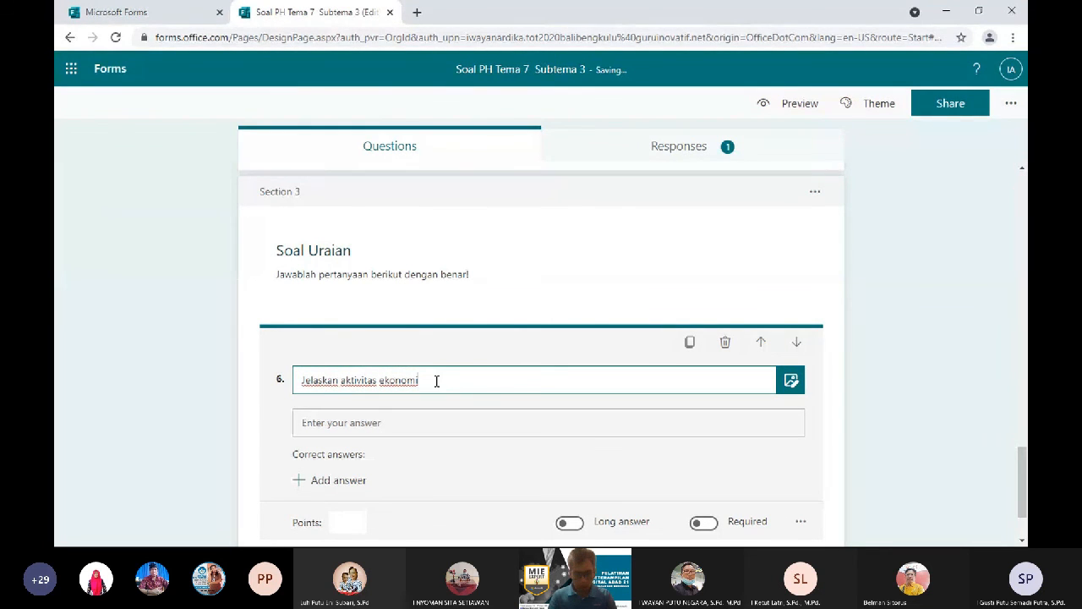
pyautogui.write('da di')
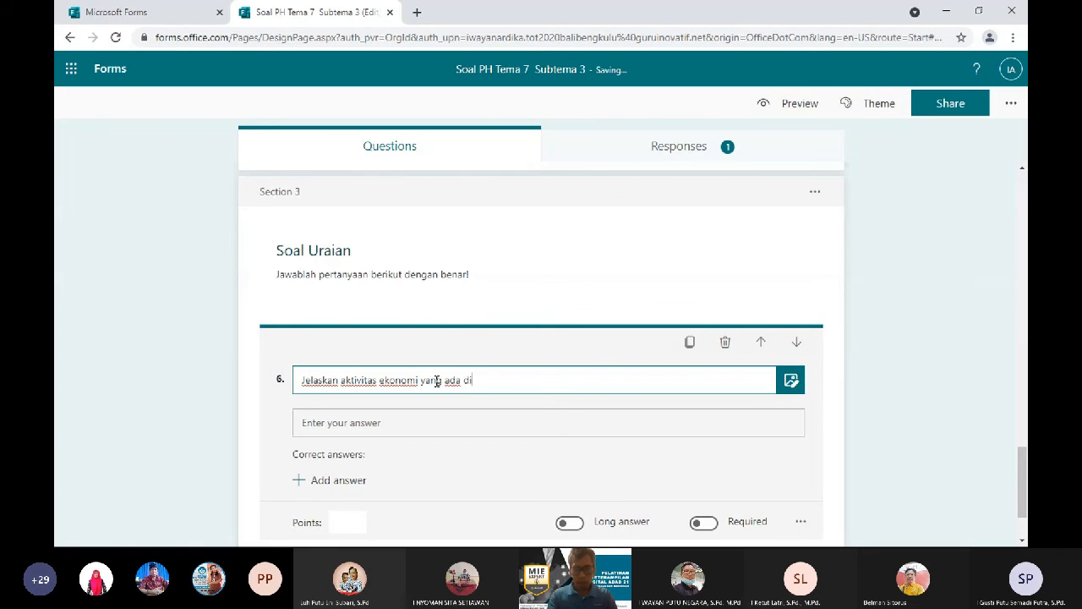
pyautogui.write(' sekita')
pyautogui.write('r.')
pyautogui.write('u!')
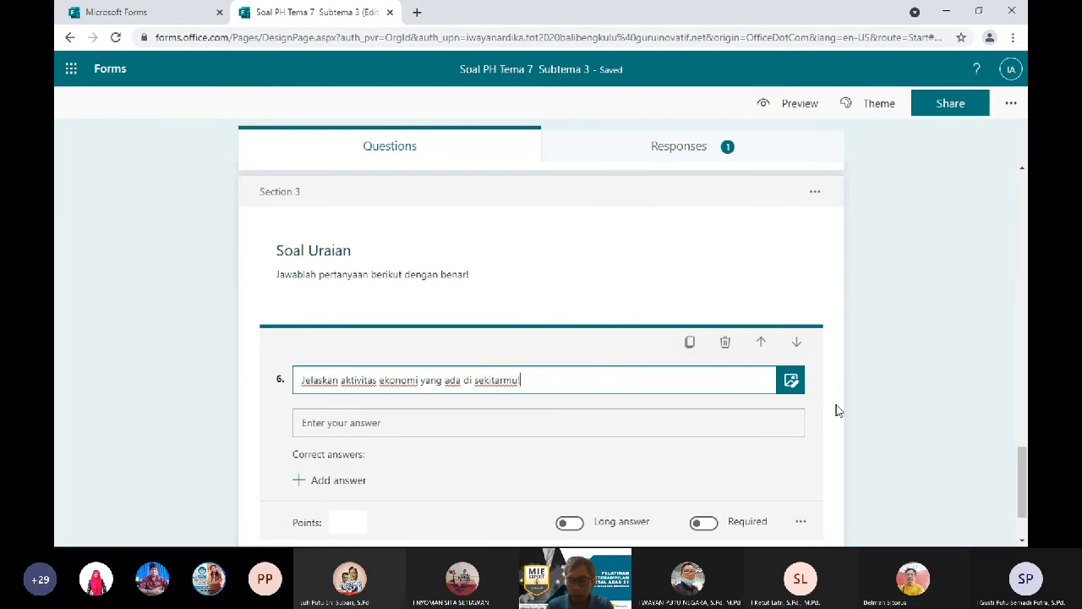
pyautogui.click(1022, 484)
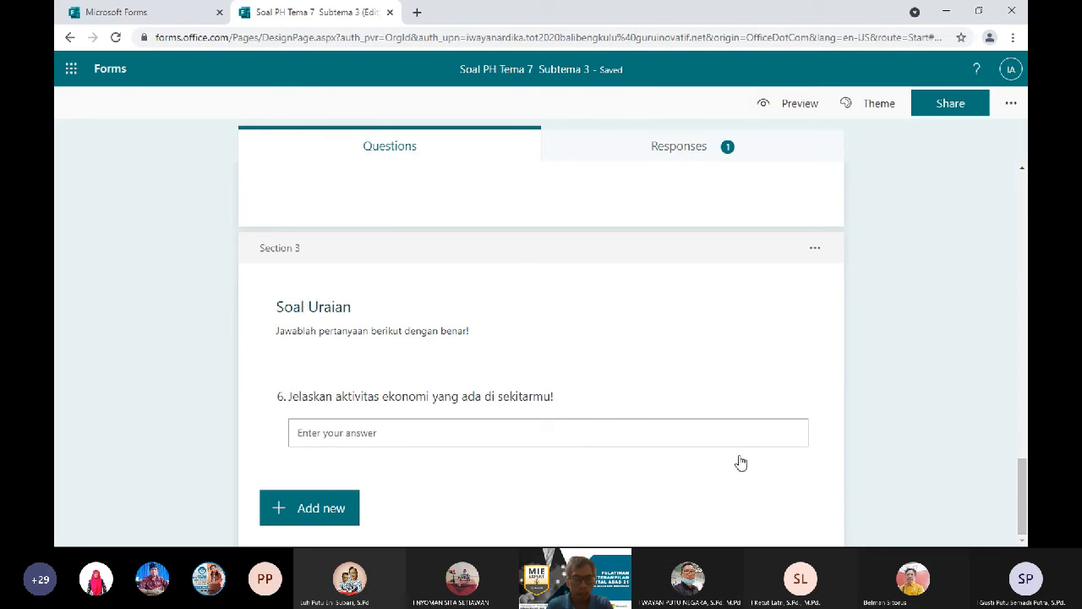
# Make question 6 a required long-answer question worth 15 points.
pyautogui.click(371, 448)
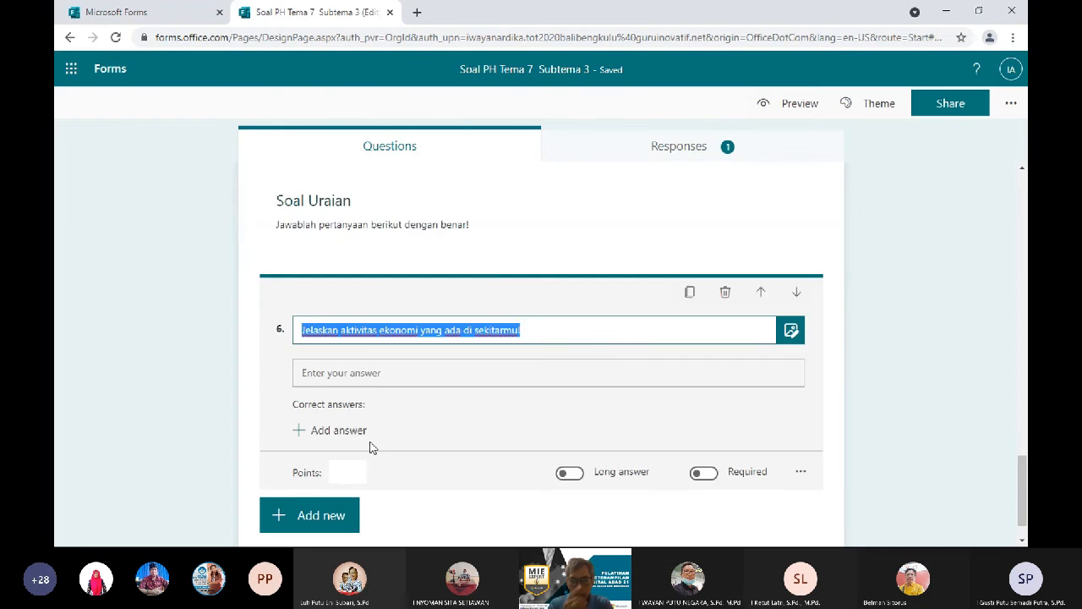
pyautogui.click(570, 474)
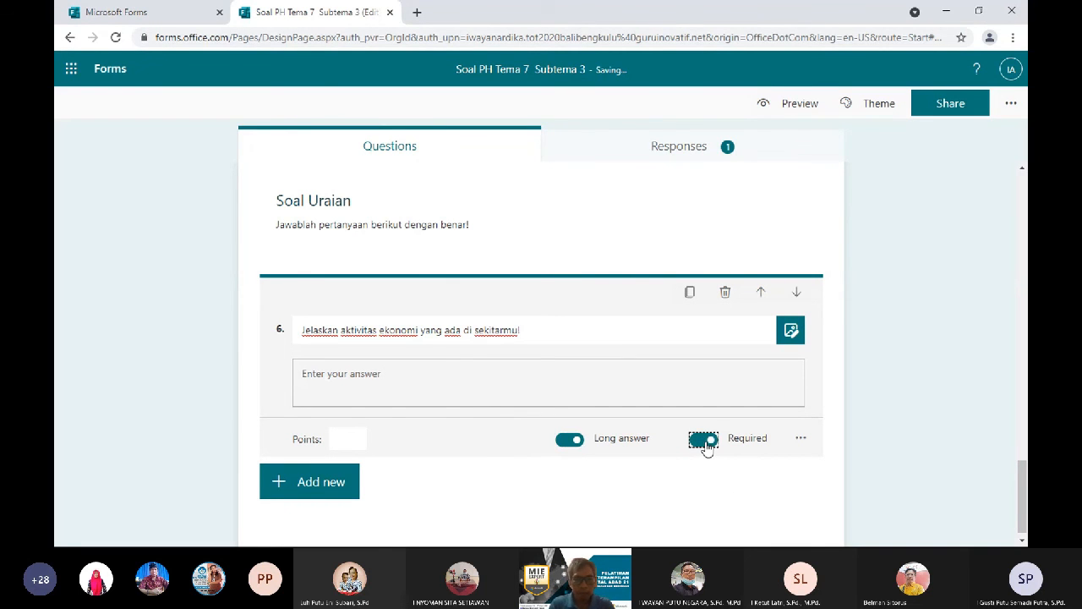
pyautogui.click(334, 439)
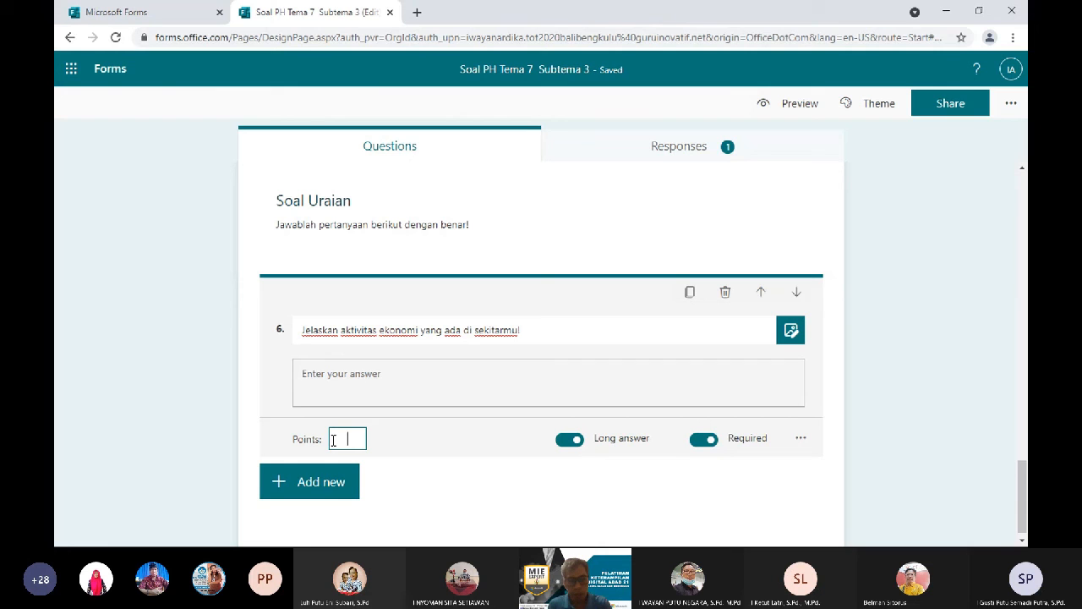
pyautogui.write('15')
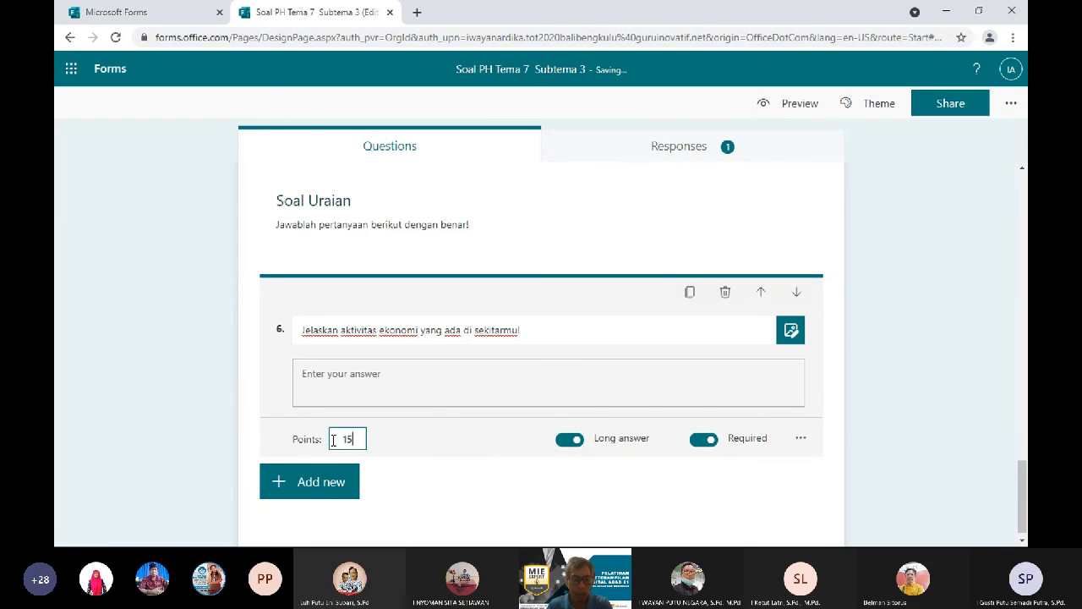
pyautogui.click(432, 458)
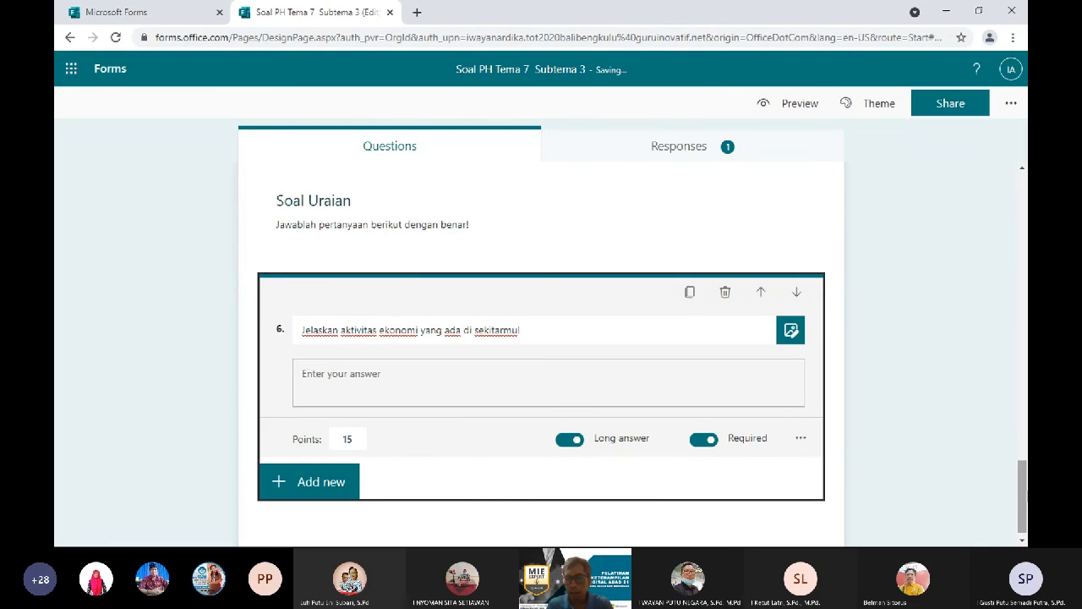
pyautogui.click(1025, 497)
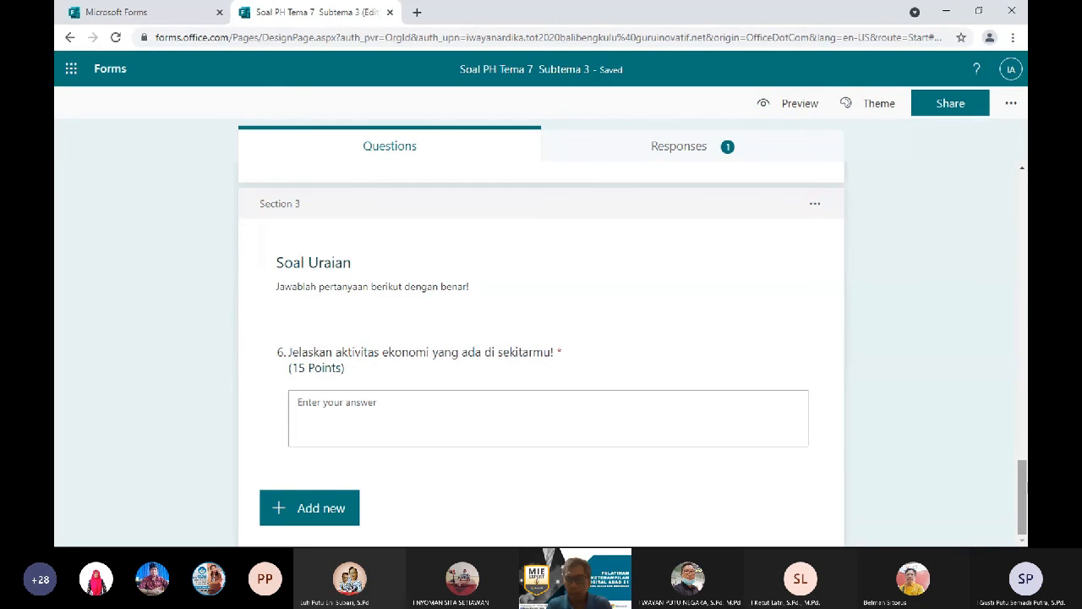
pyautogui.moveTo(1027, 488); pyautogui.dragTo(1002, 537)
pyautogui.click(325, 509)
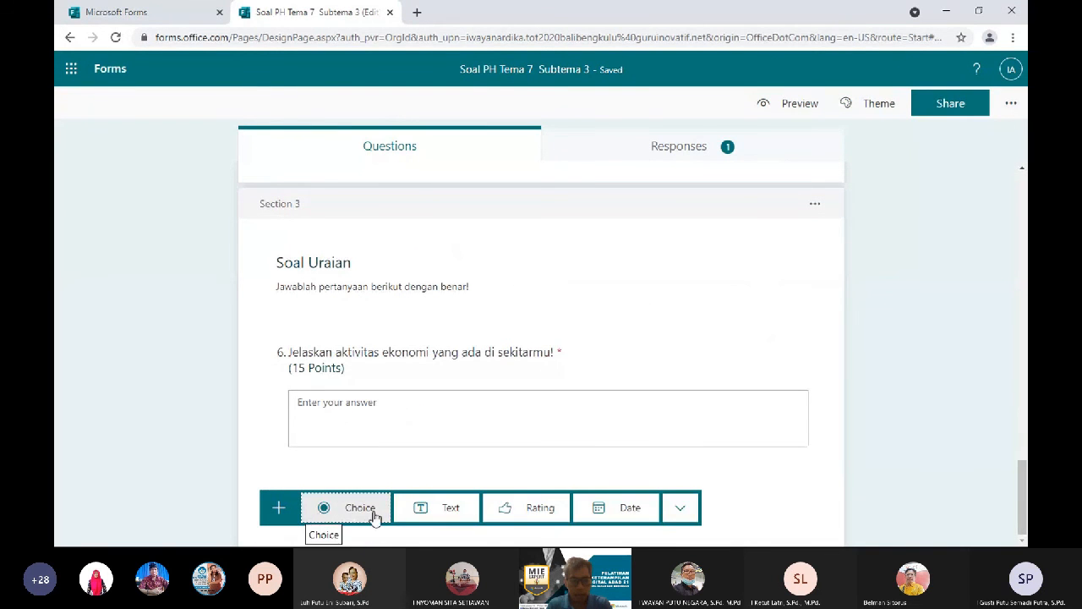
pyautogui.click(682, 510)
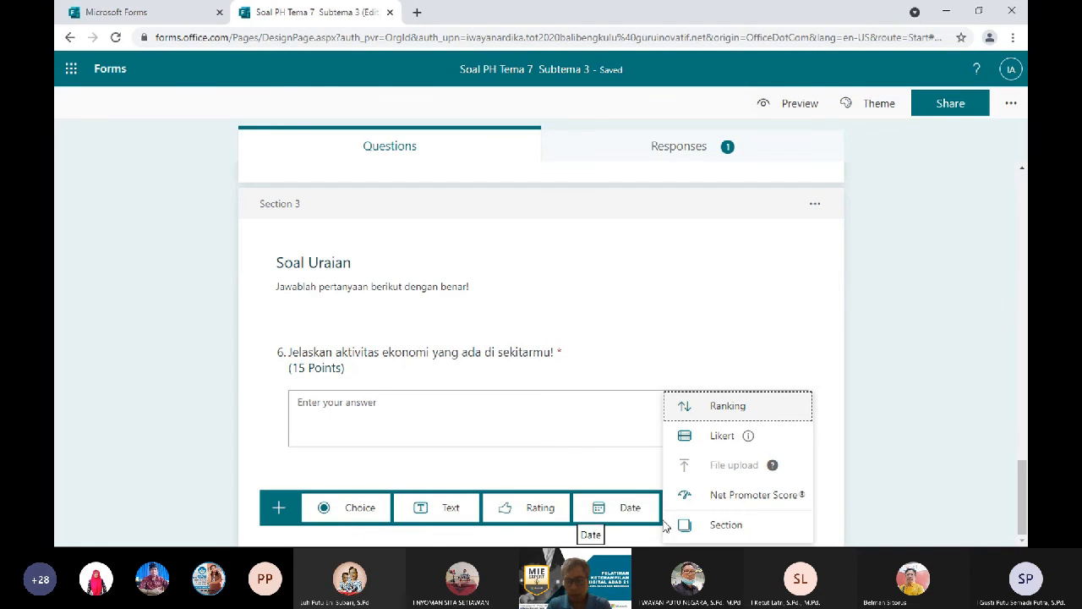
pyautogui.click(604, 472)
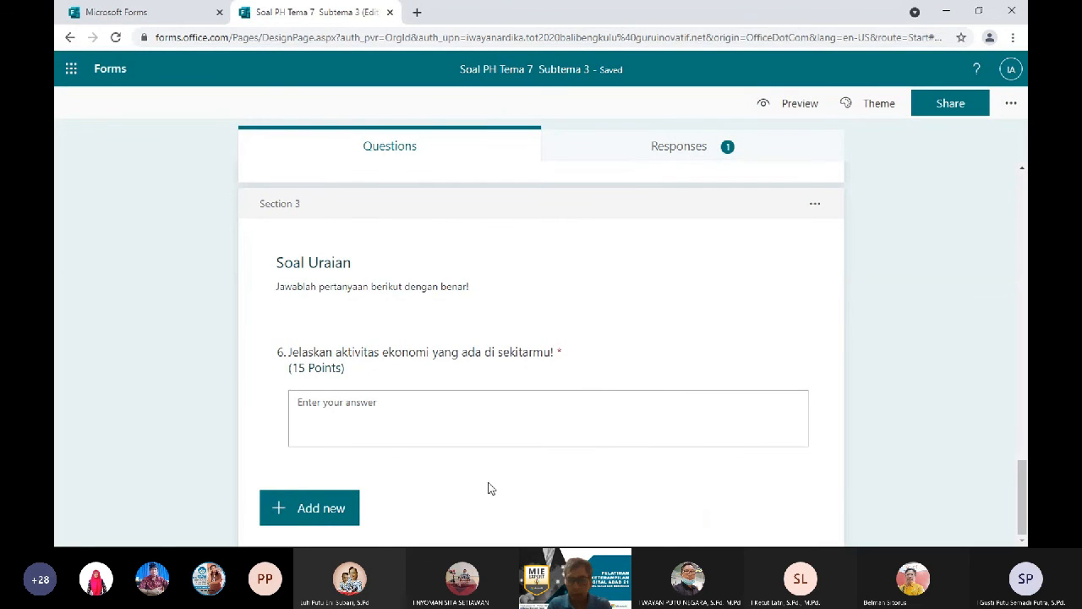
# Add a text question 7 to the Soal Uraian section reading "Hitunglah!".
pyautogui.click(303, 509)
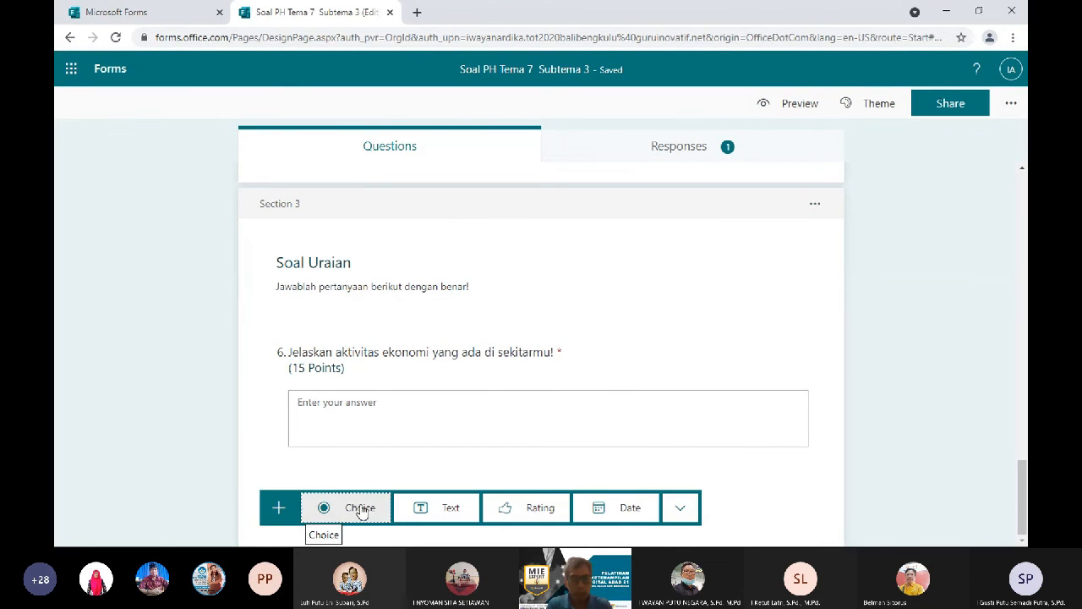
pyautogui.click(439, 509)
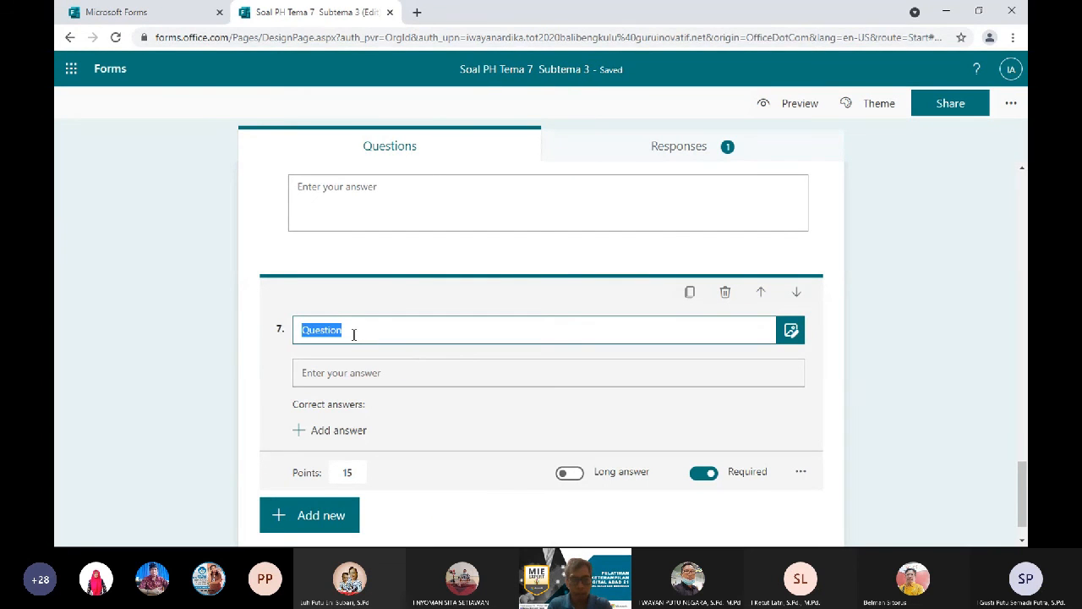
pyautogui.write('K')
pyautogui.press('BackSpace')
pyautogui.write('Hitung')
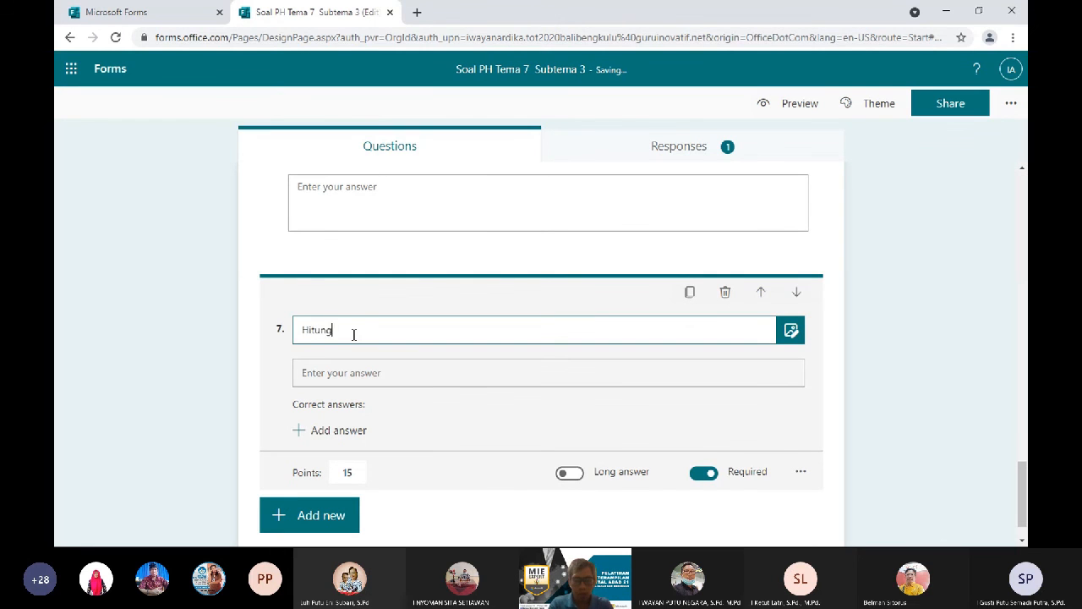
pyautogui.write('lah!')
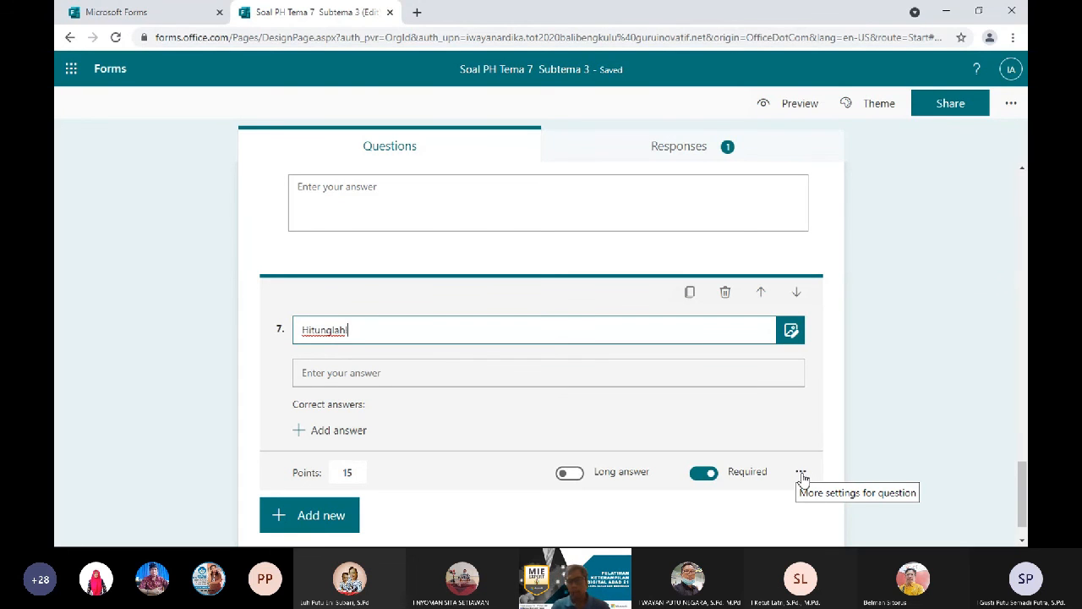
# Turn on the math option for question 7 and enter the equation √16 + √25 = ...
pyautogui.click(802, 473)
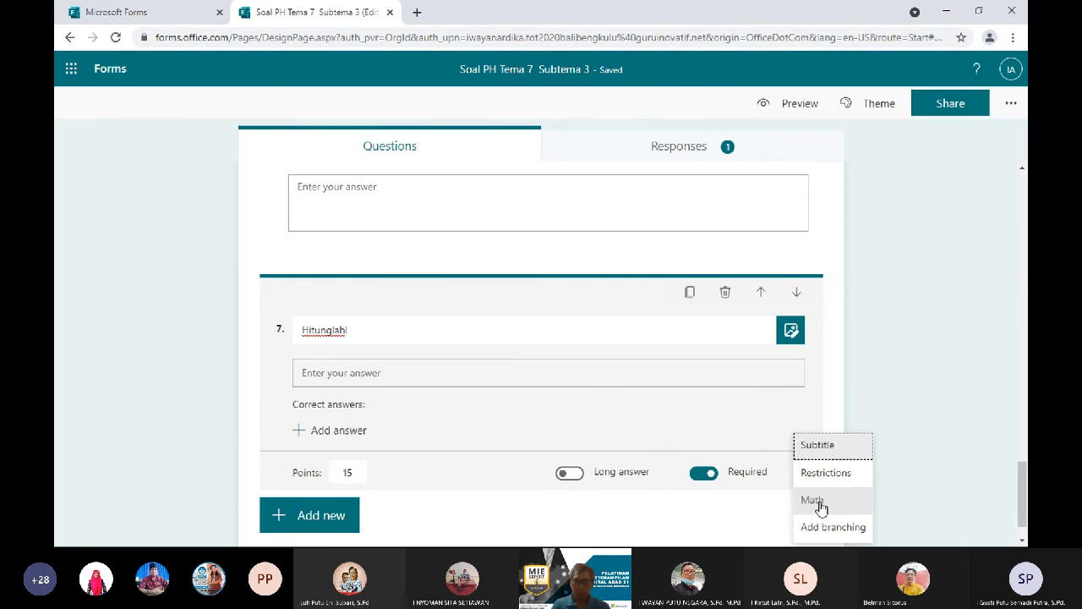
pyautogui.click(816, 502)
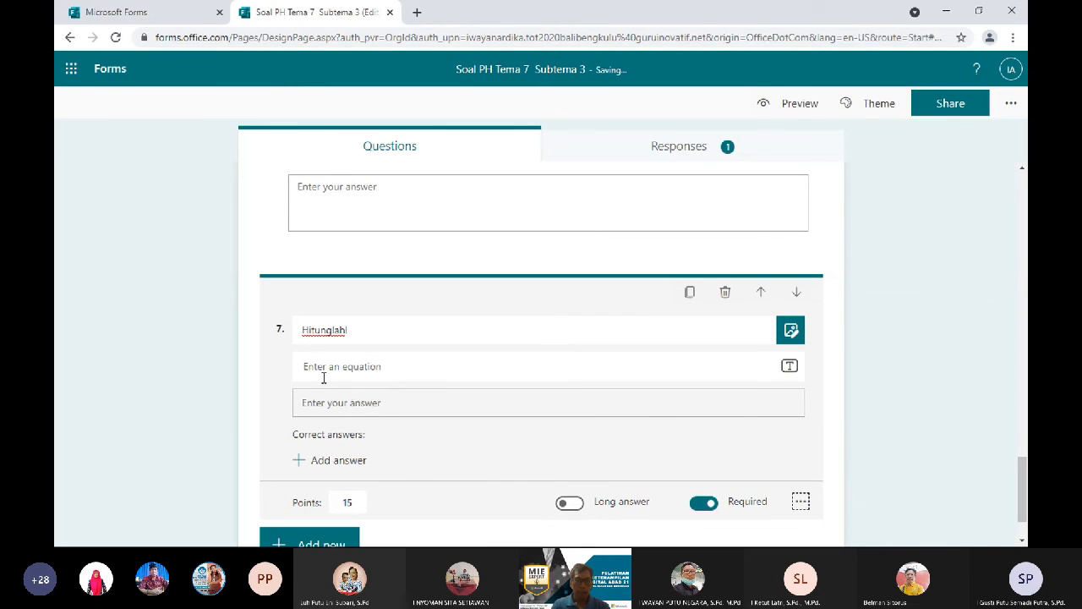
pyautogui.click(398, 379)
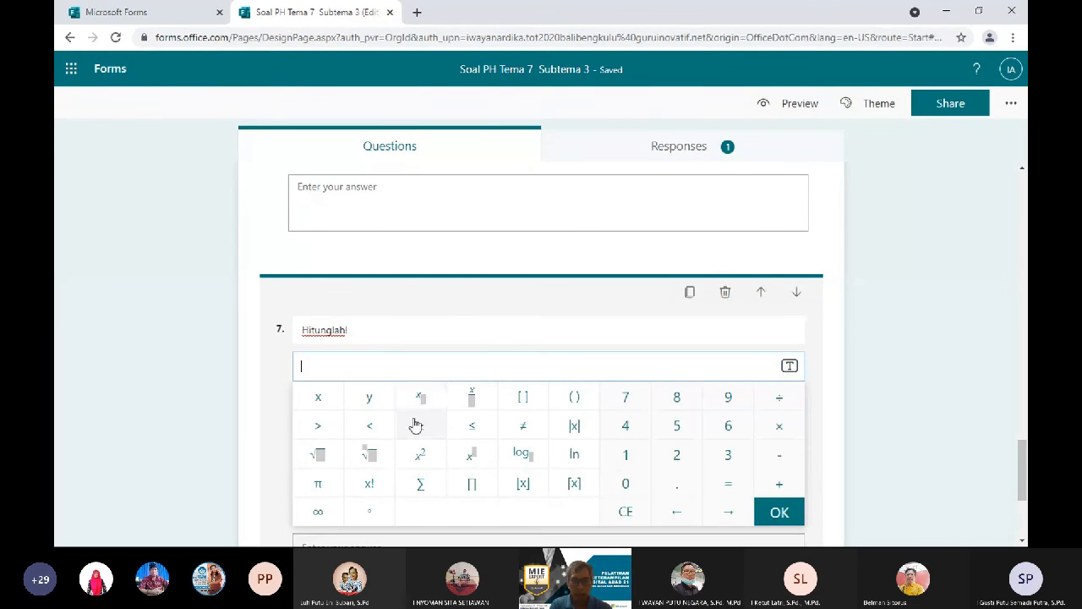
pyautogui.click(318, 455)
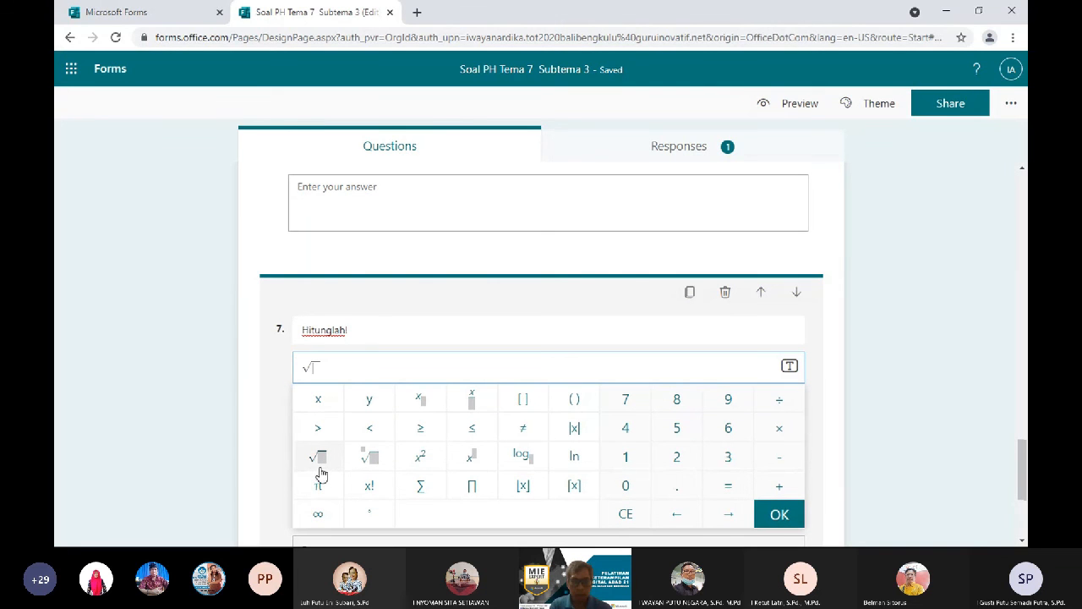
pyautogui.write('10')
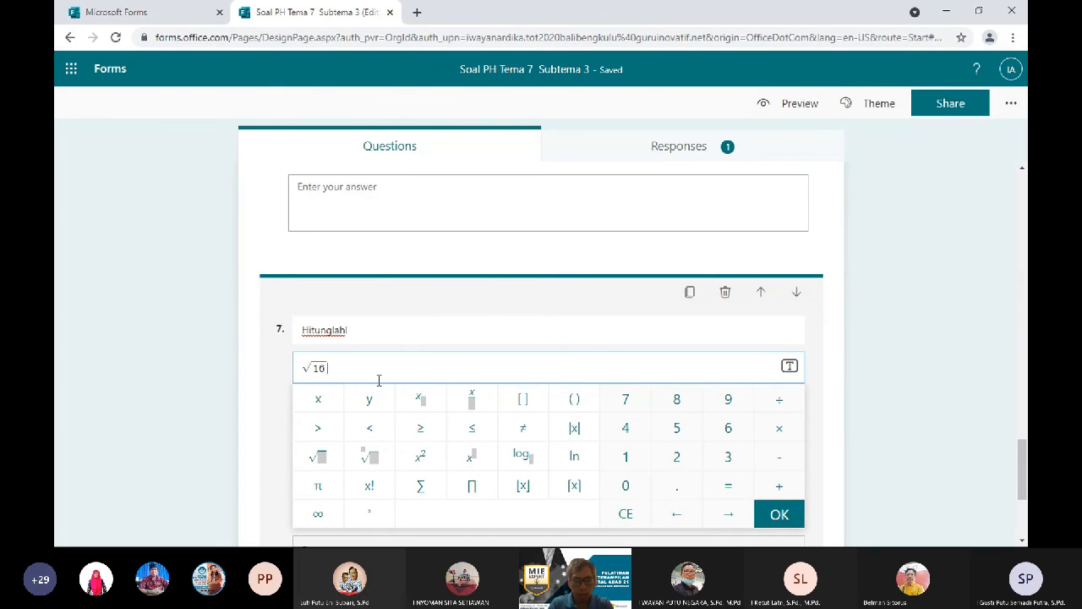
pyautogui.press('BackSpace')
pyautogui.write('0')
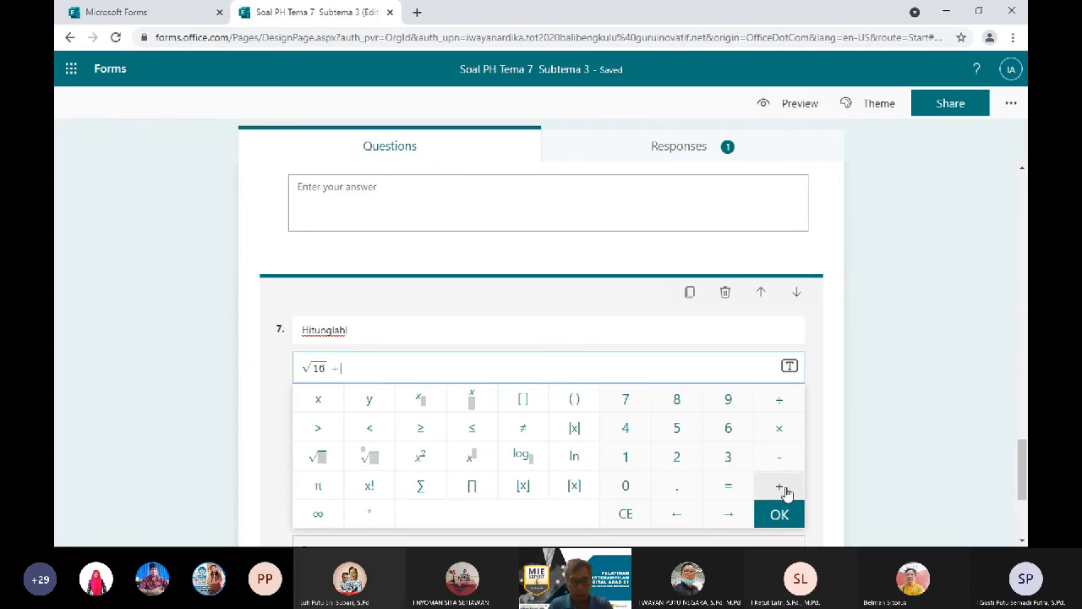
pyautogui.click(373, 464)
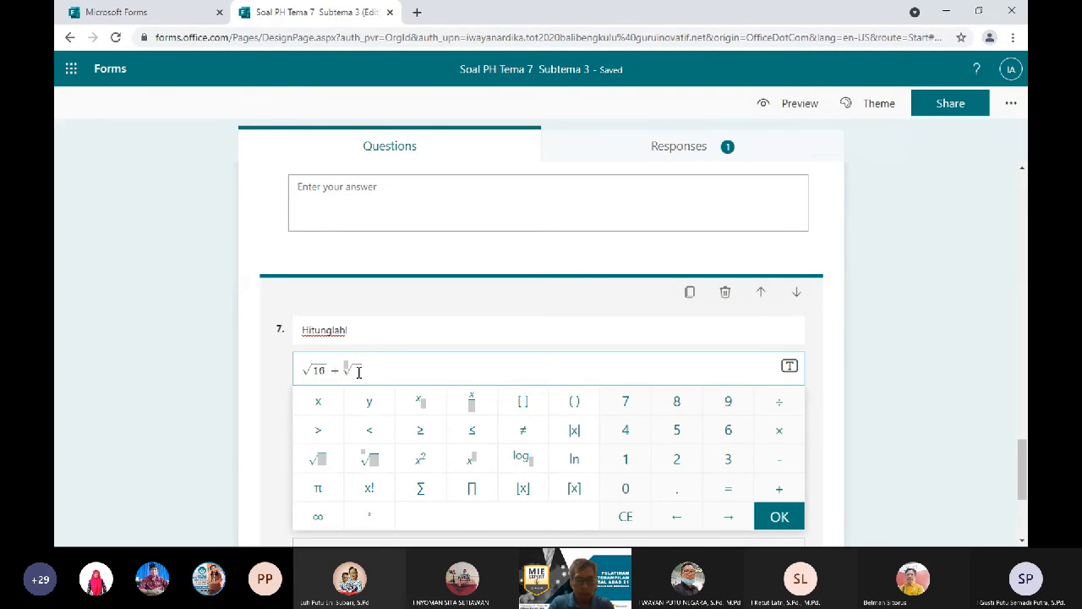
pyautogui.write('25 ')
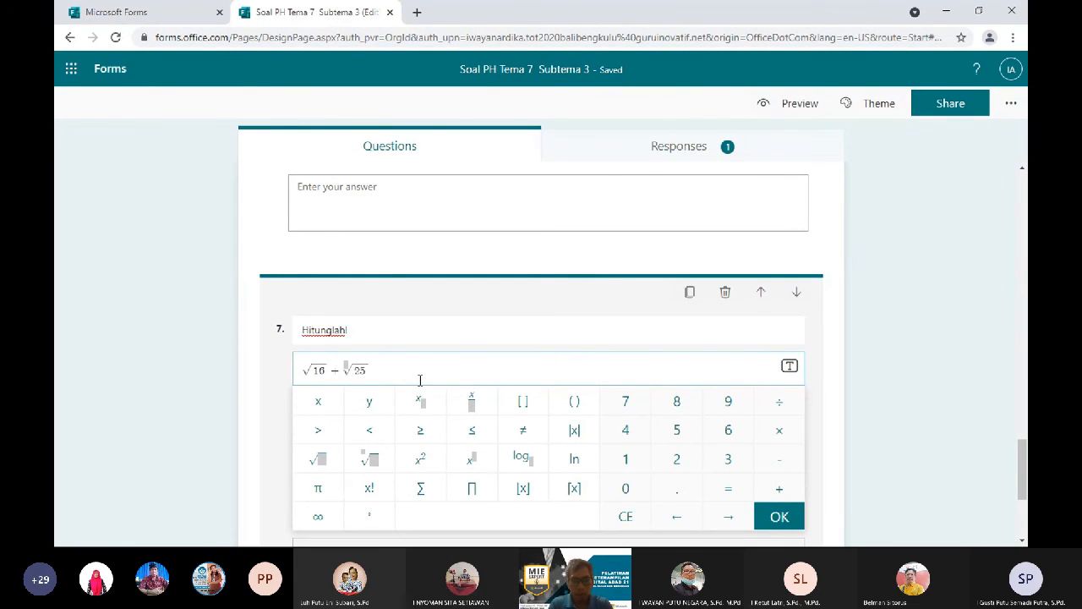
pyautogui.write('= ...')
pyautogui.click(836, 348)
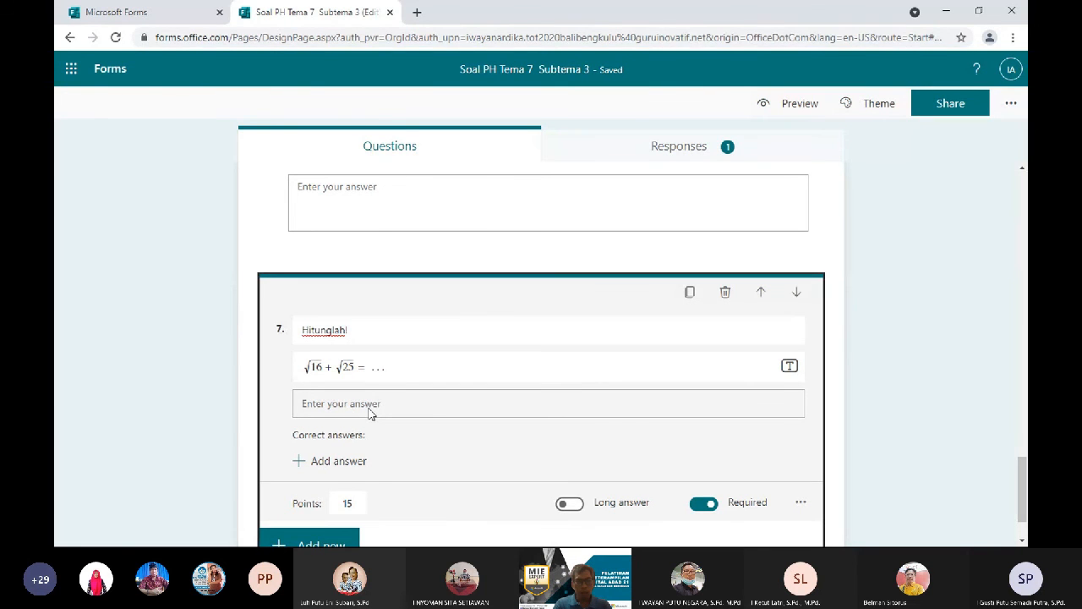
# Add 9 as the correct answer to question 7.
pyautogui.click(343, 467)
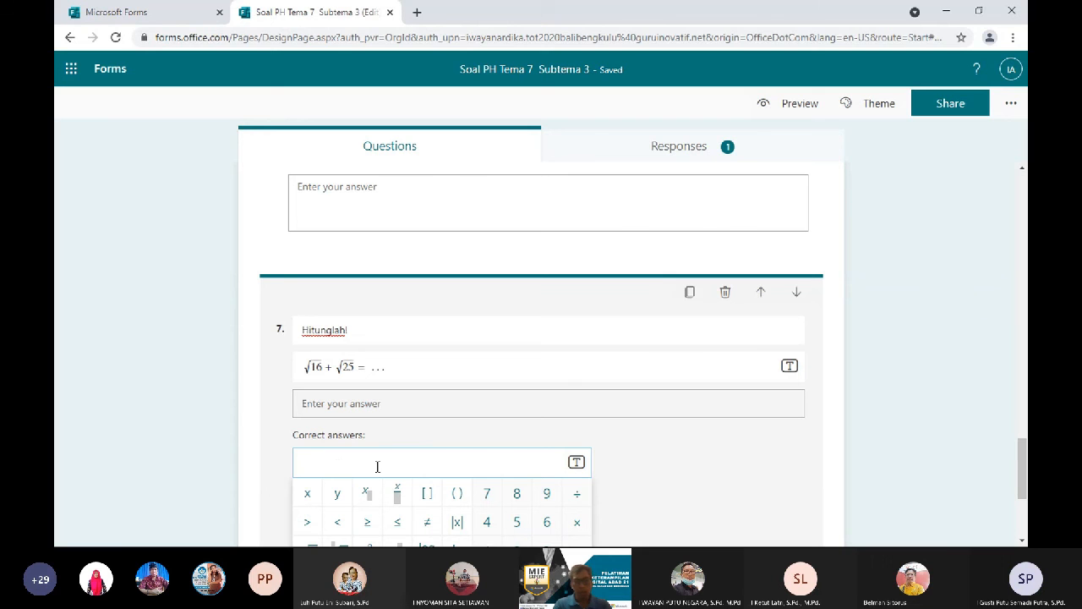
pyautogui.moveTo(1023, 486); pyautogui.dragTo(1025, 517)
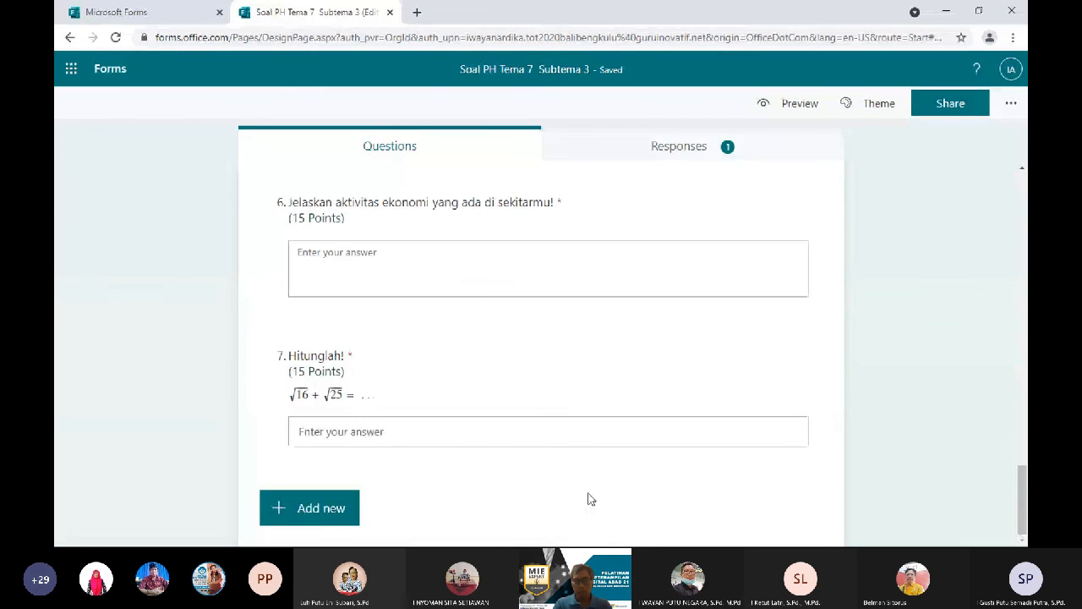
pyautogui.click(334, 438)
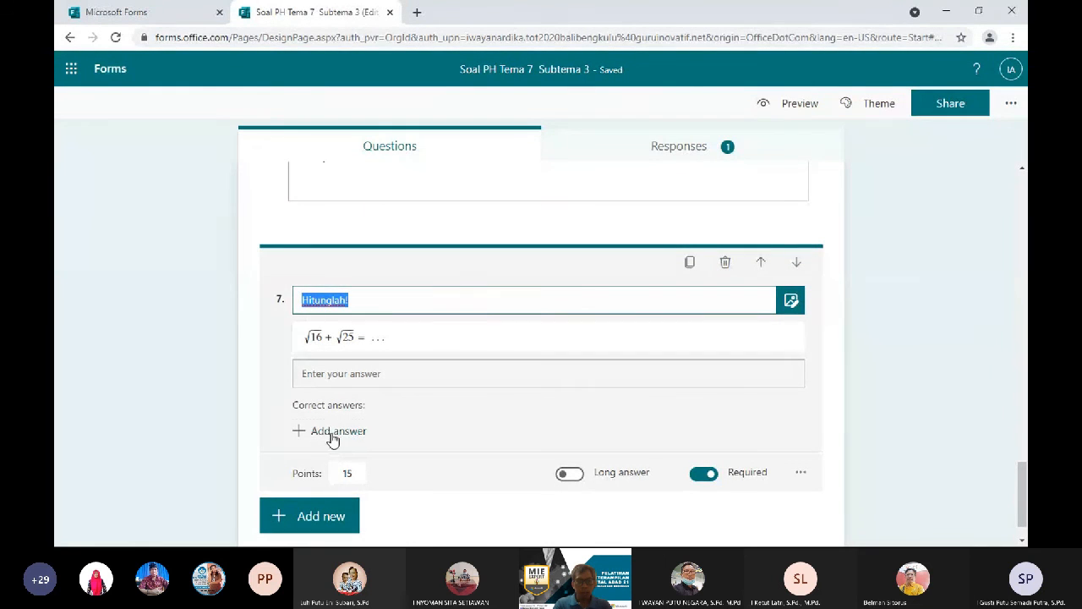
pyautogui.click(330, 431)
pyautogui.click(547, 463)
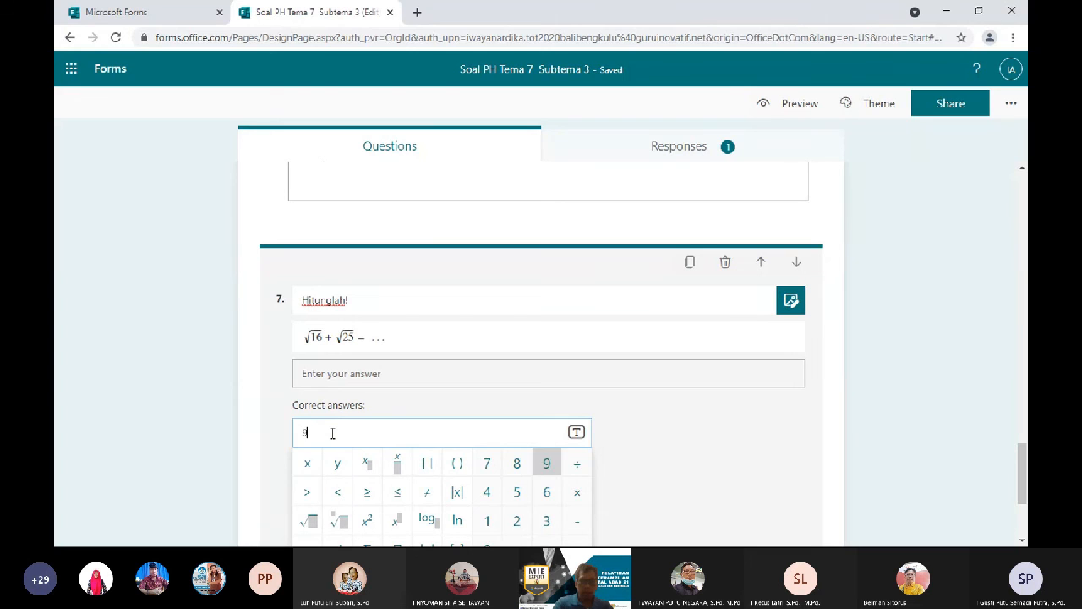
pyautogui.click(677, 463)
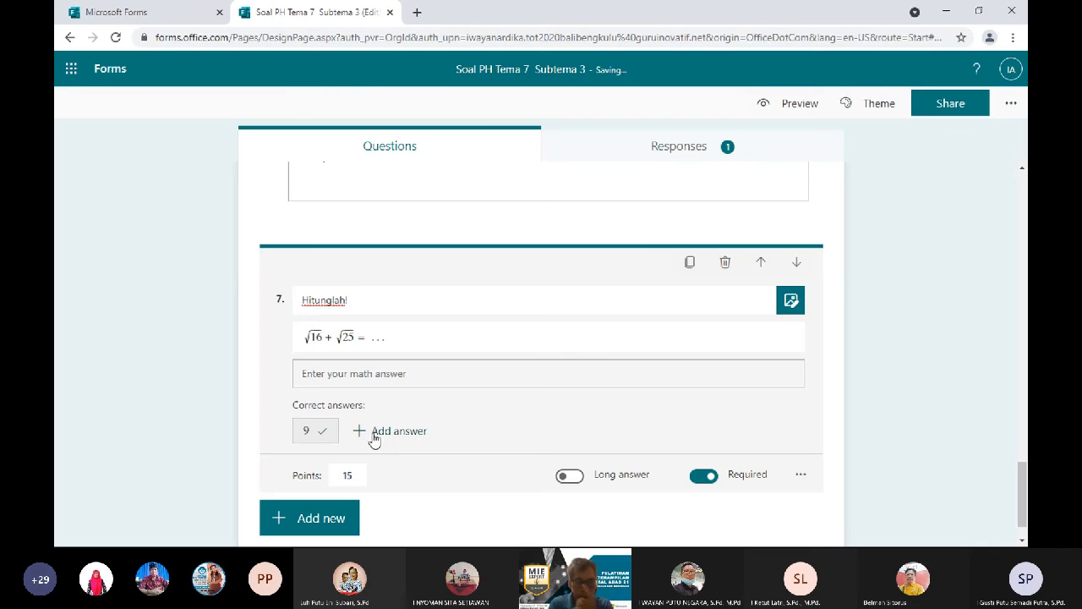
pyautogui.click(1011, 377)
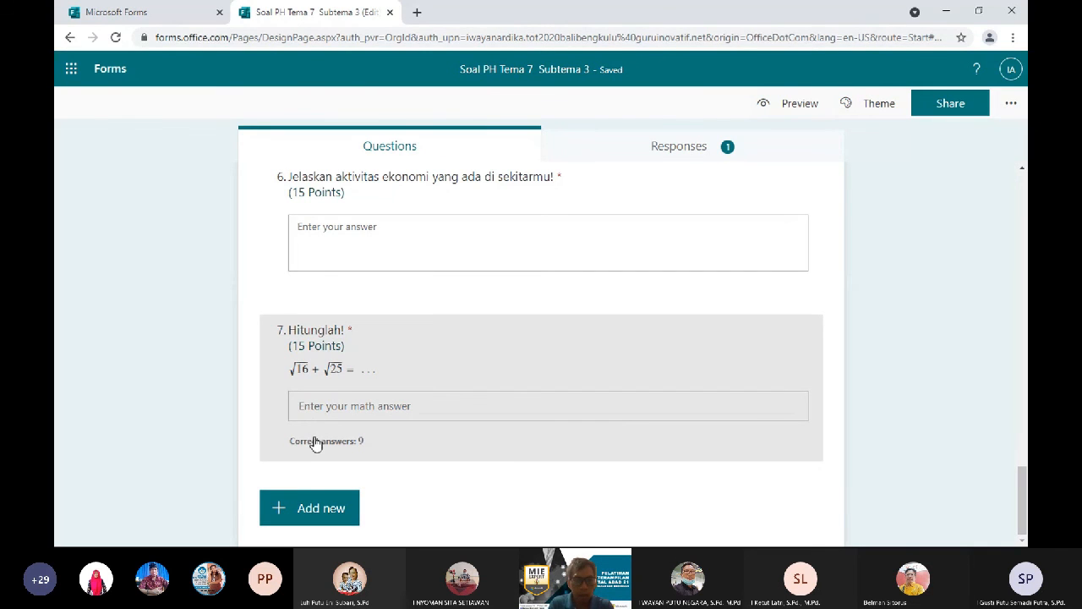
# Set the points for question 7 to 2.
pyautogui.click(315, 443)
pyautogui.click(358, 474)
pyautogui.press('BackSpace')
pyautogui.press('BackSpace')
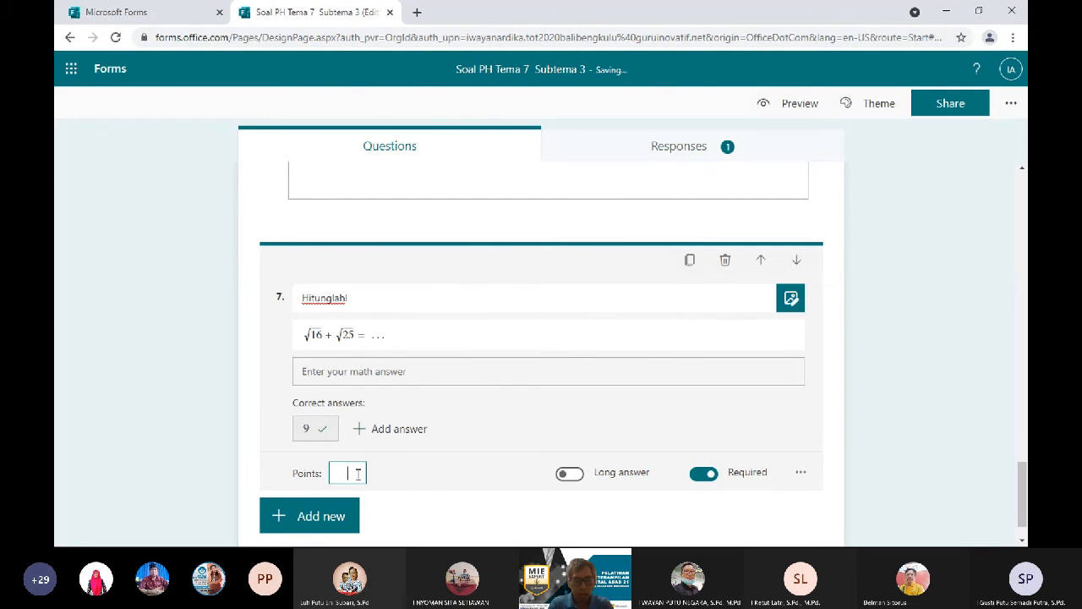
pyautogui.click(461, 497)
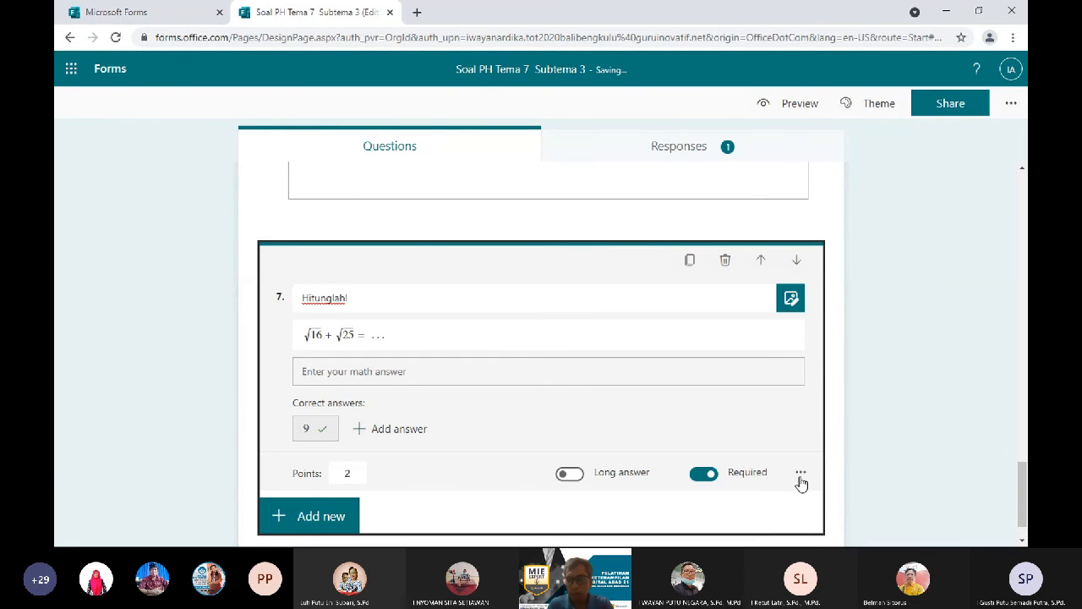
pyautogui.click(1026, 497)
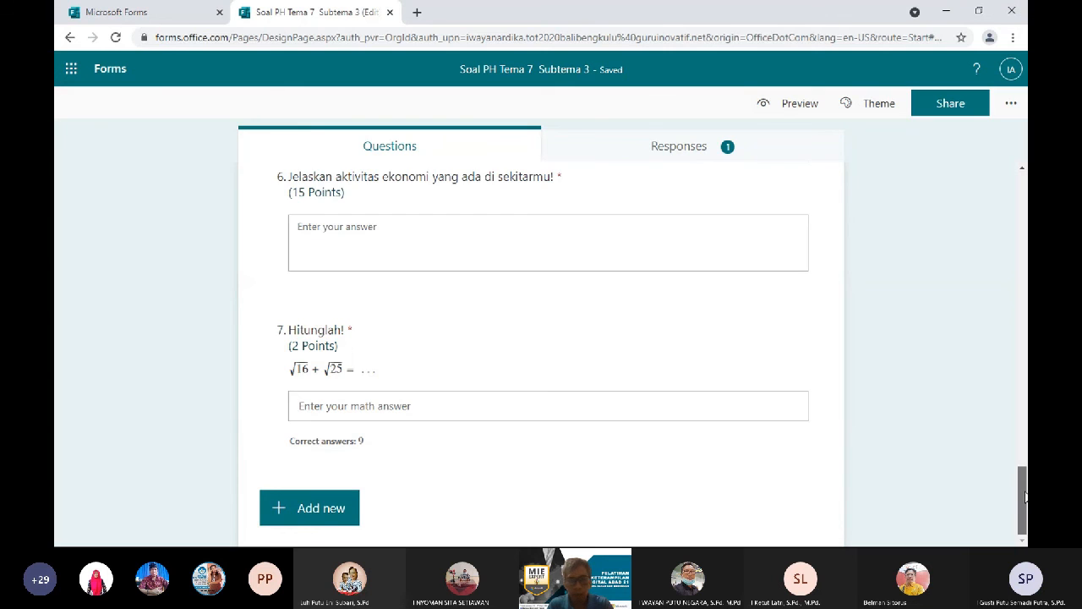
# Preview the quiz and complete its Identitas section with a sample name, Kelas 4 and No. Absen 3, continuing to the multiple-choice section.
pyautogui.moveTo(1026, 497); pyautogui.dragTo(1025, 388)
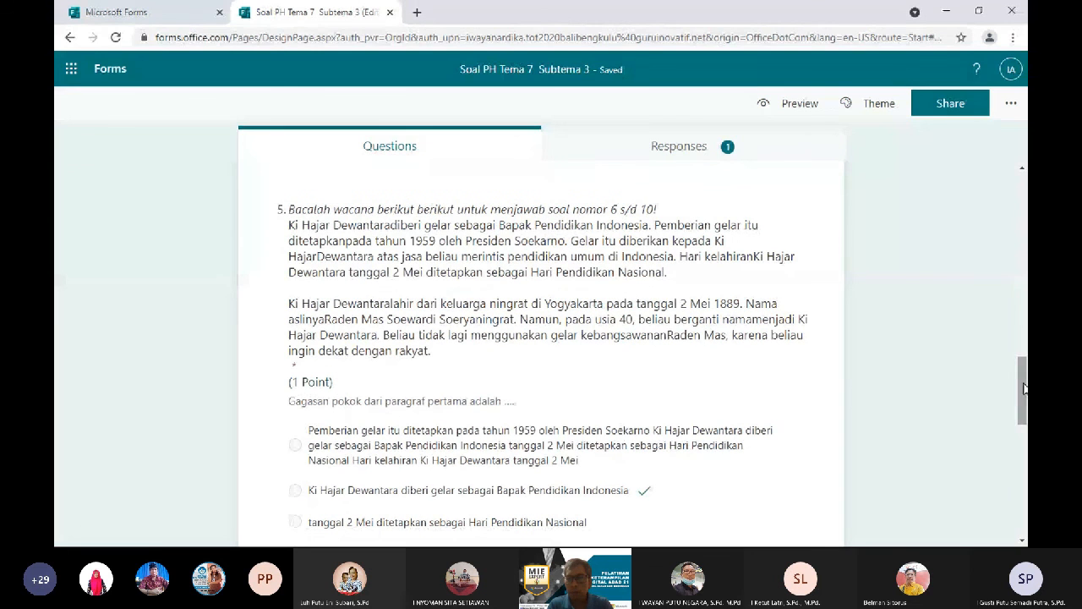
pyautogui.click(783, 102)
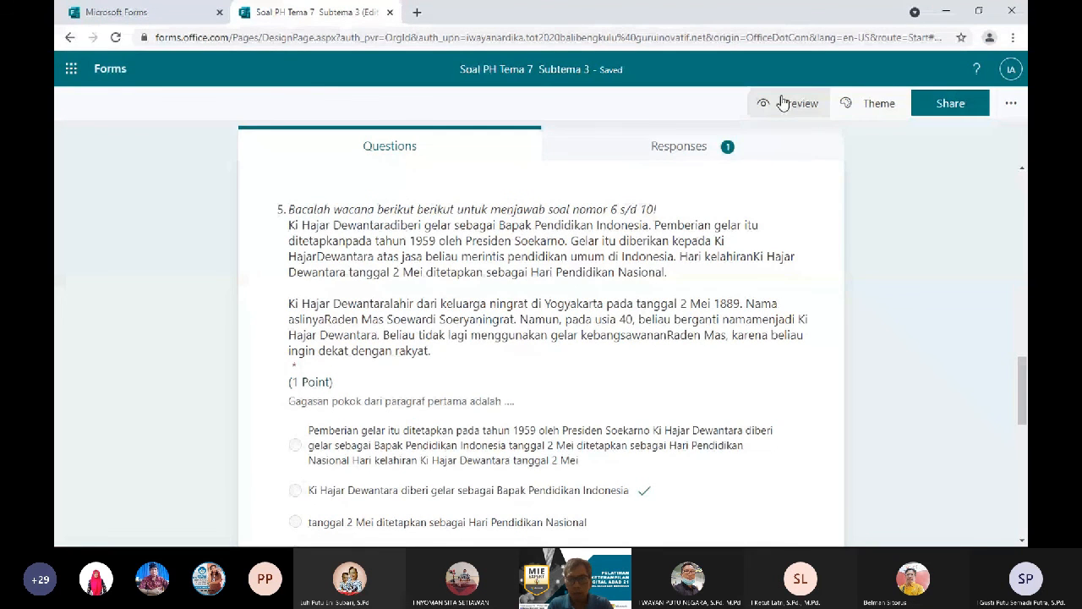
pyautogui.click(508, 403)
pyautogui.write('w')
pyautogui.click(381, 528)
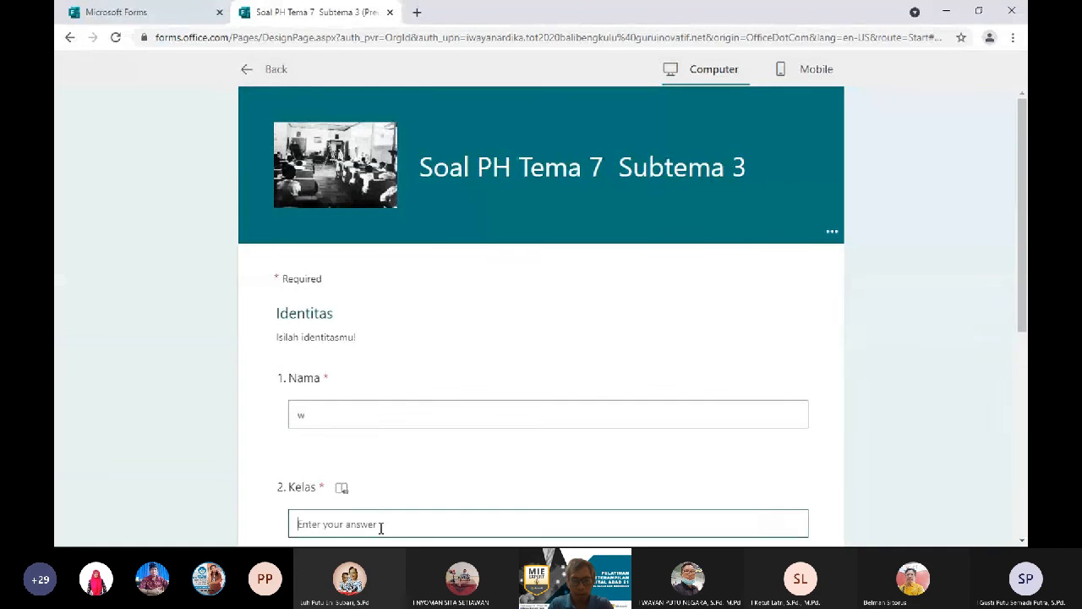
pyautogui.write('4')
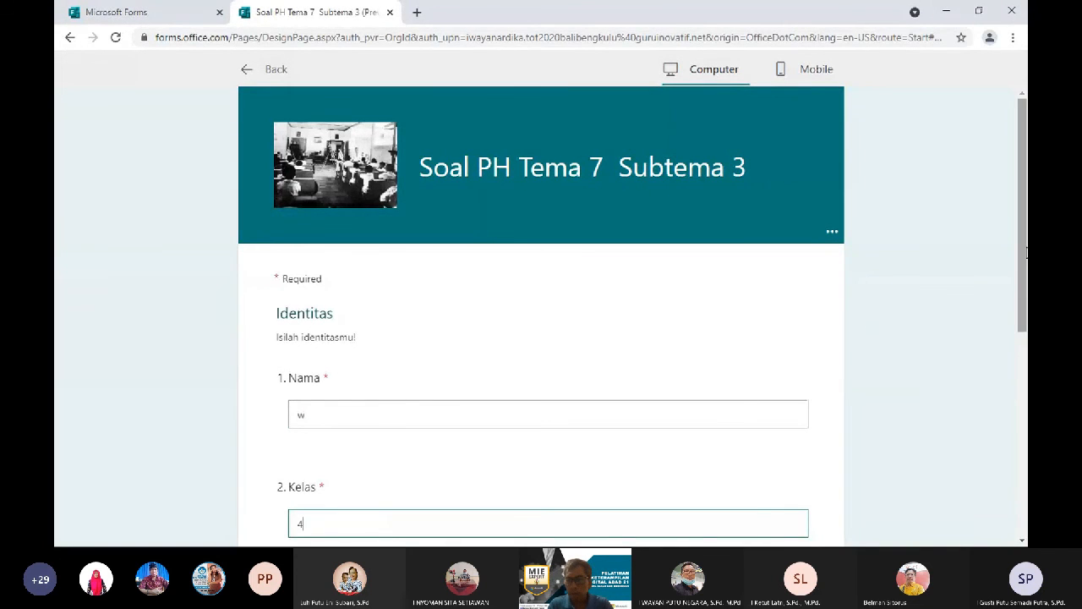
pyautogui.scroll(-3, 740, 399)
pyautogui.click(416, 375)
pyautogui.write('3')
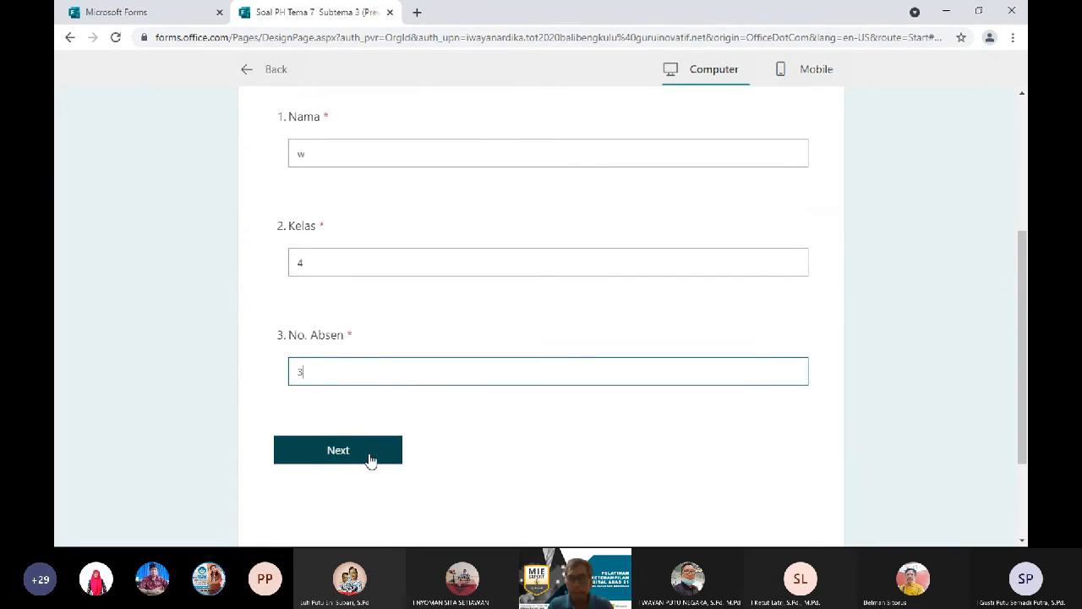
pyautogui.click(355, 451)
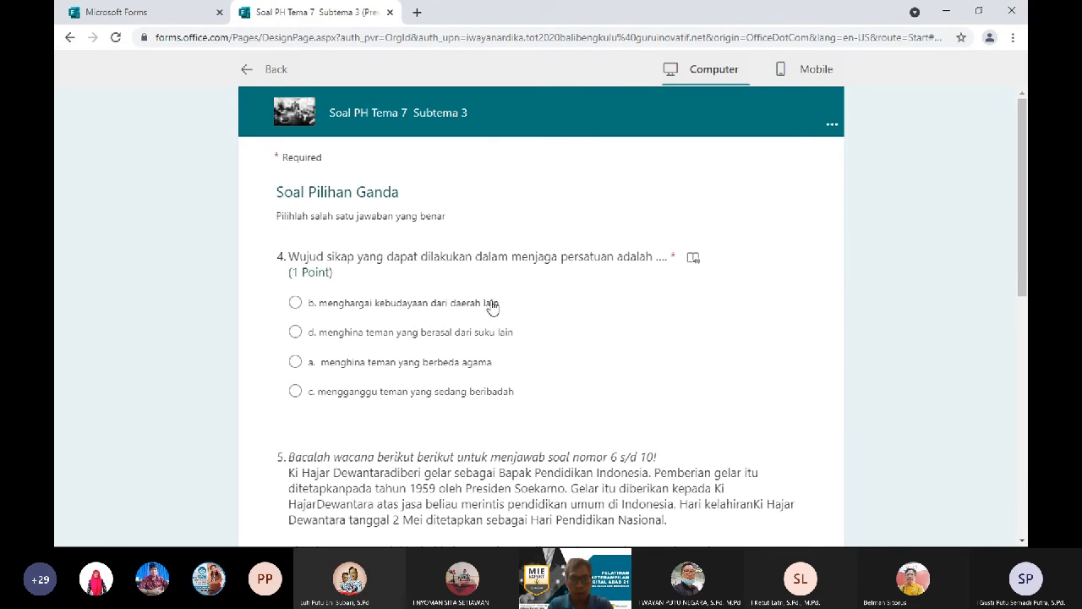
# Answer question 4 with option d and question 5 with "Hari kelahiran Ki Hajar Dewantara tanggal 2 Mei", continuing to the essay section.
pyautogui.click(457, 332)
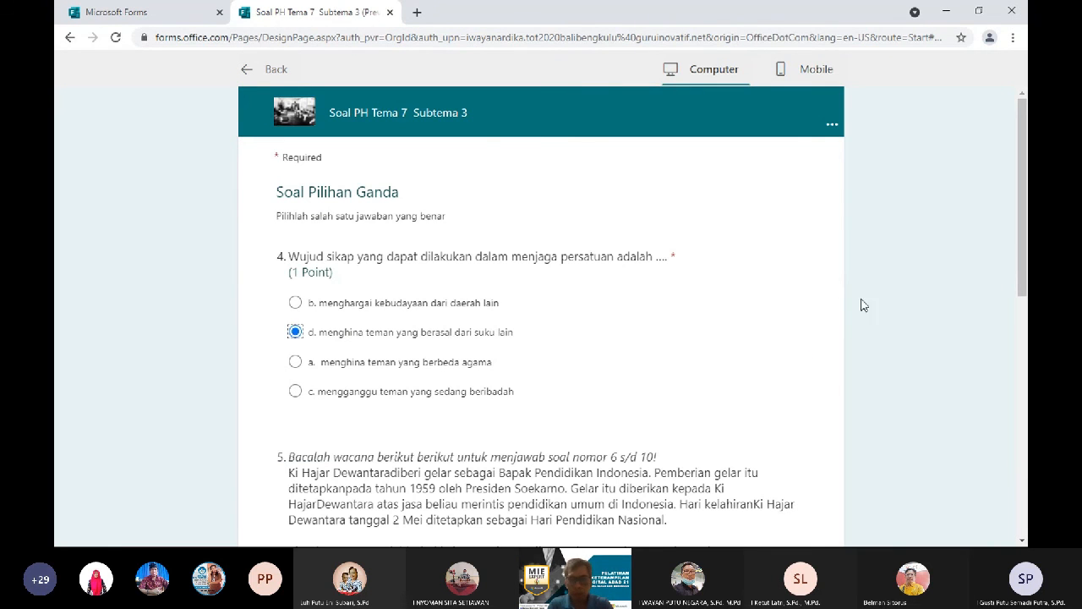
pyautogui.scroll(-5, 920, 410)
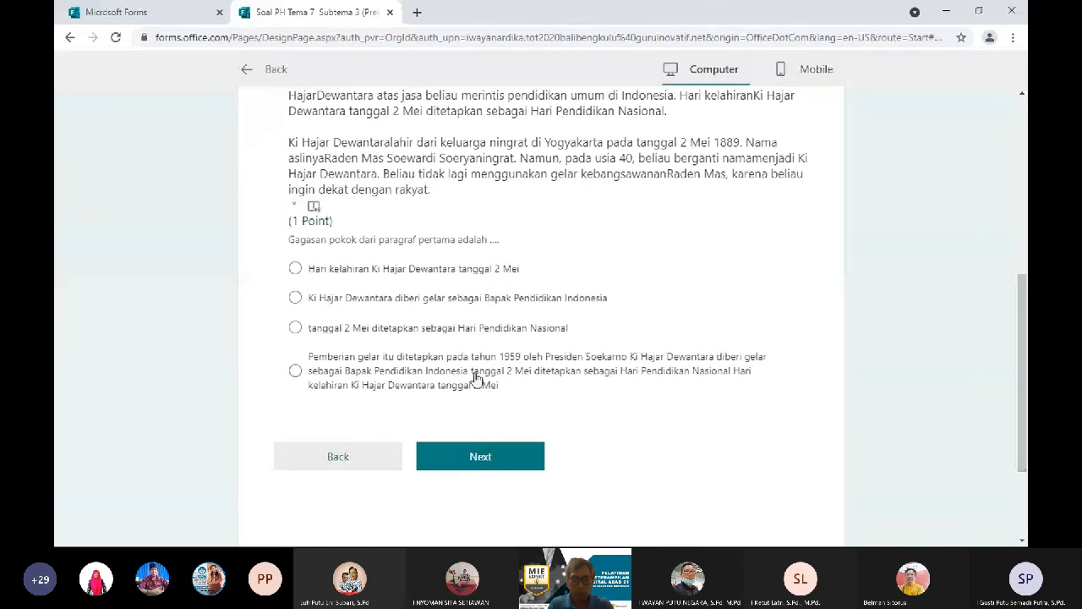
pyautogui.click(406, 275)
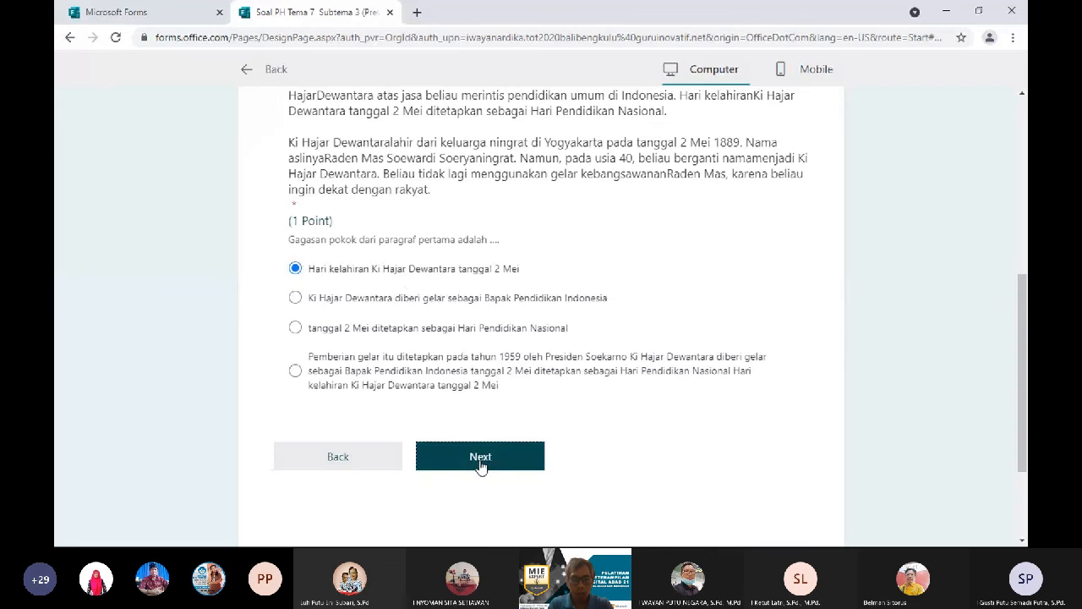
pyautogui.click(482, 459)
# Answer question 6 with "distribusi" and math question 7 with 9 in the preview.
pyautogui.click(360, 317)
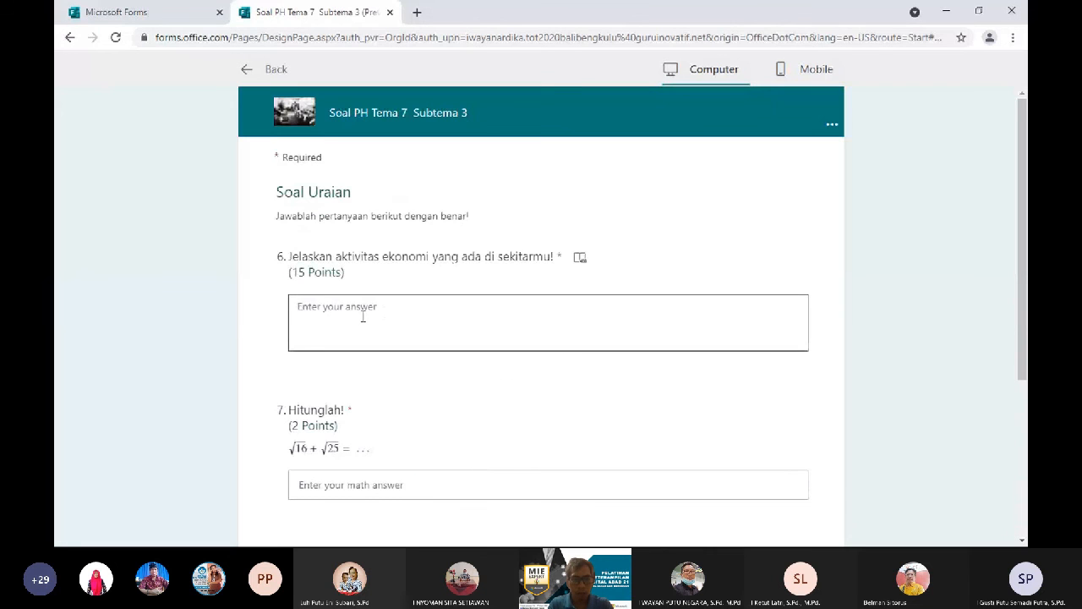
pyautogui.write('dis')
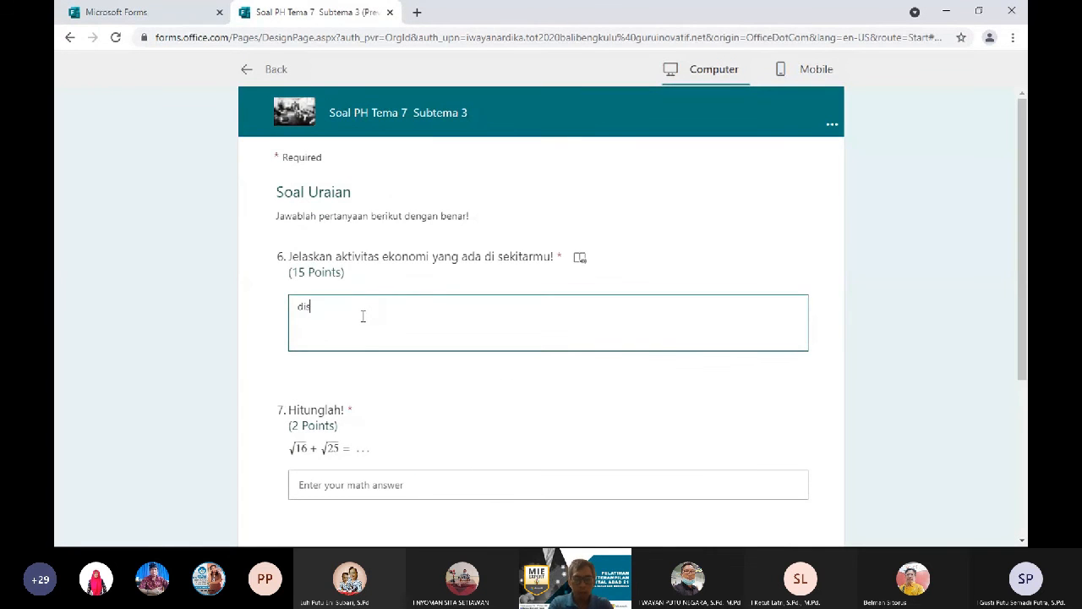
pyautogui.write('tribusi')
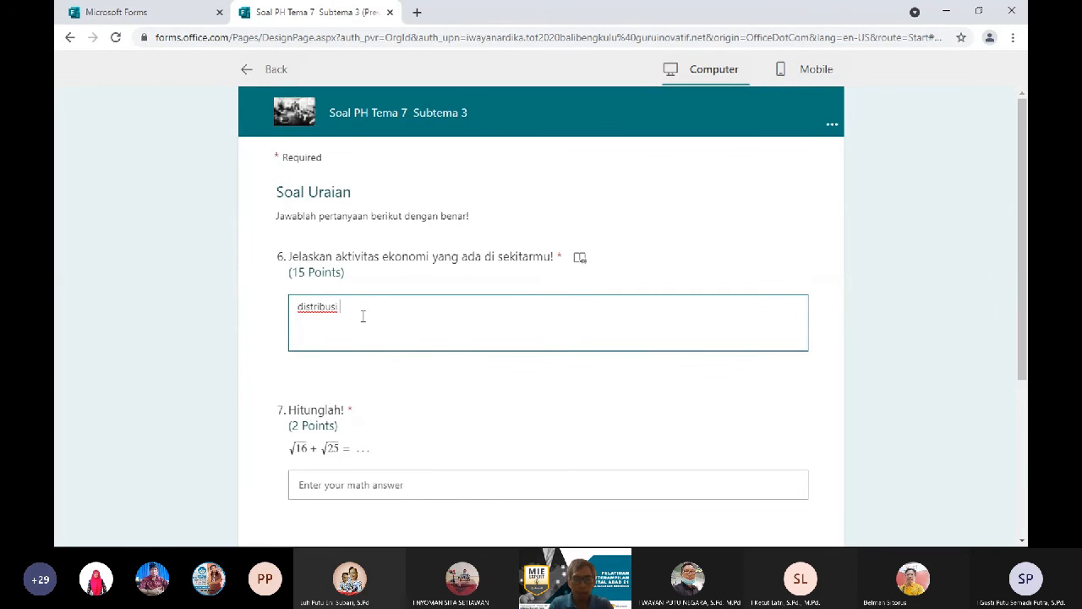
pyautogui.click(346, 495)
pyautogui.write('9')
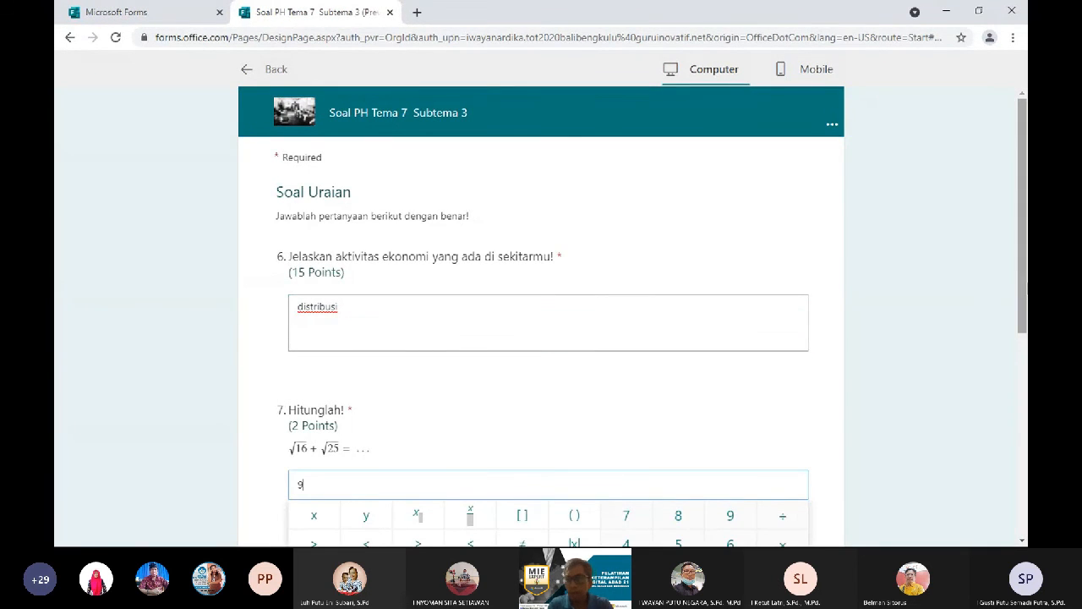
# Finish the math answer for question 7 and submit the quiz response in the preview.
pyautogui.scroll(-3, 892, 374)
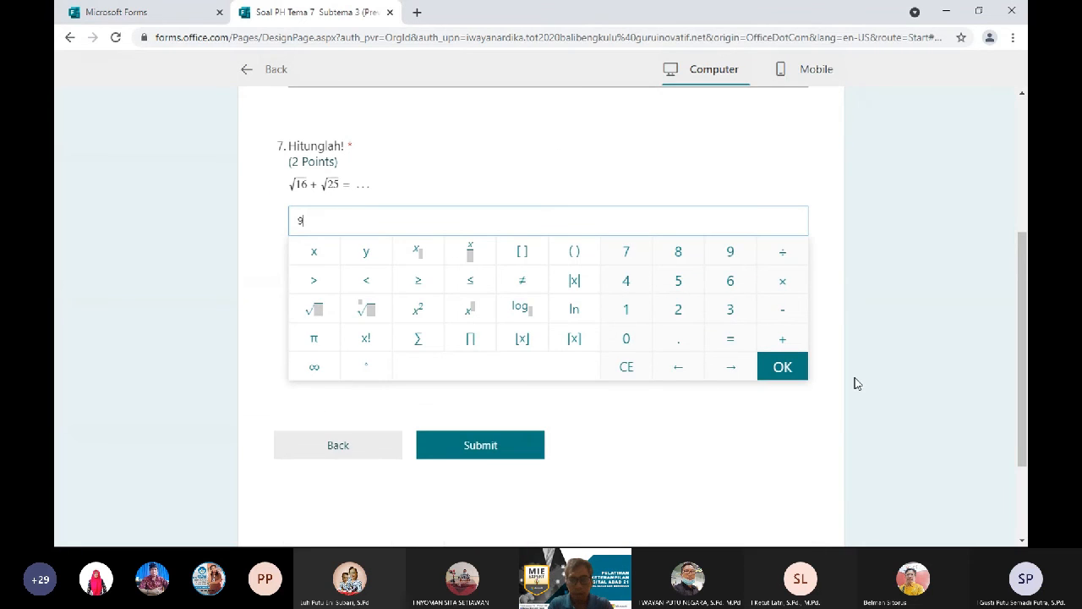
pyautogui.click(856, 383)
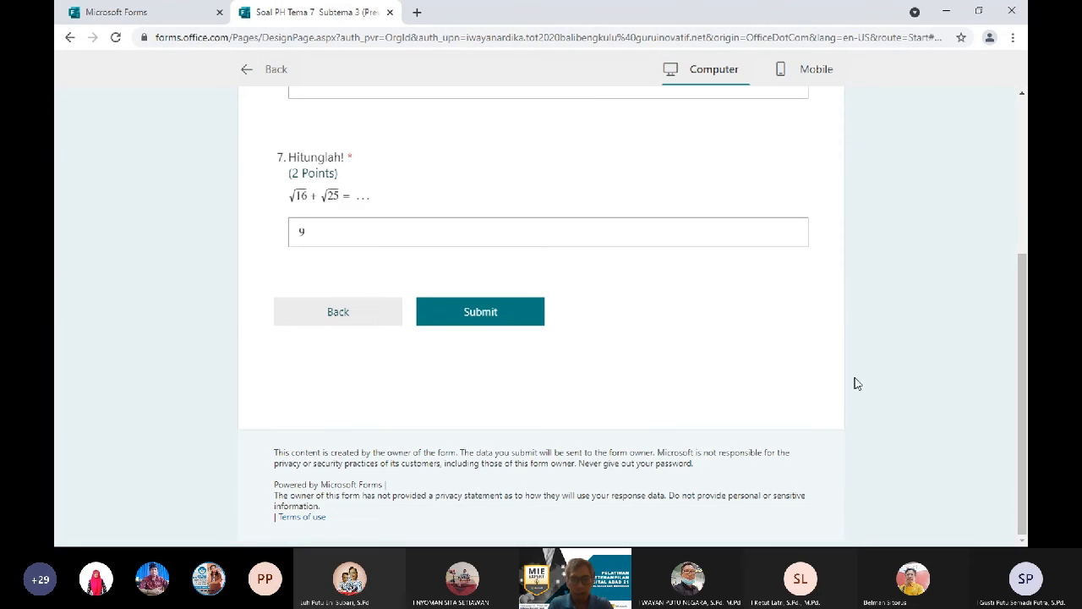
pyautogui.click(463, 314)
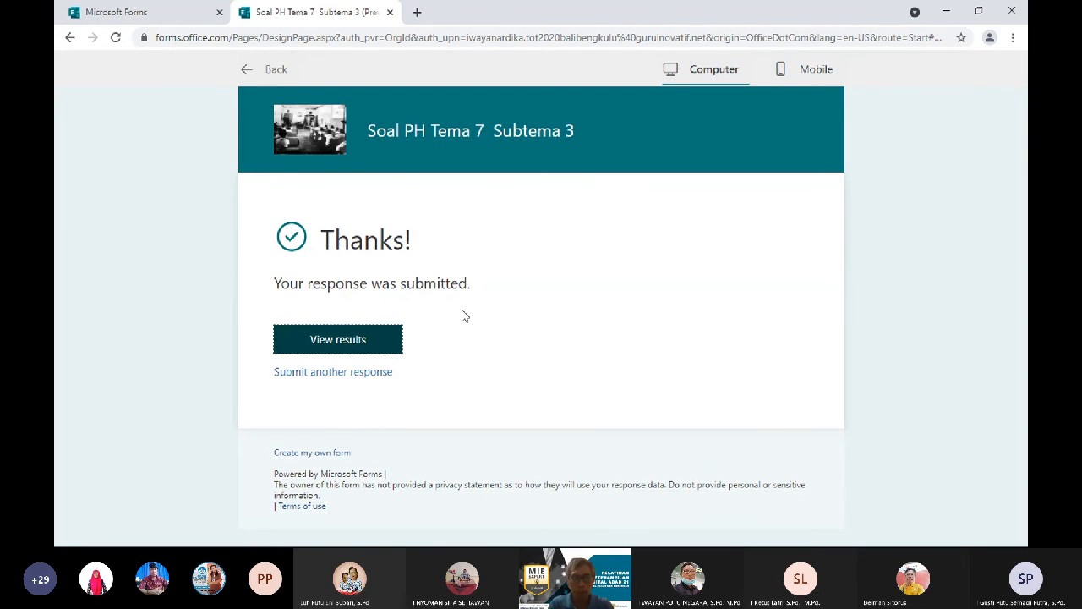
# View the submitted response's results and examine the score and marking of each question.
pyautogui.click(342, 339)
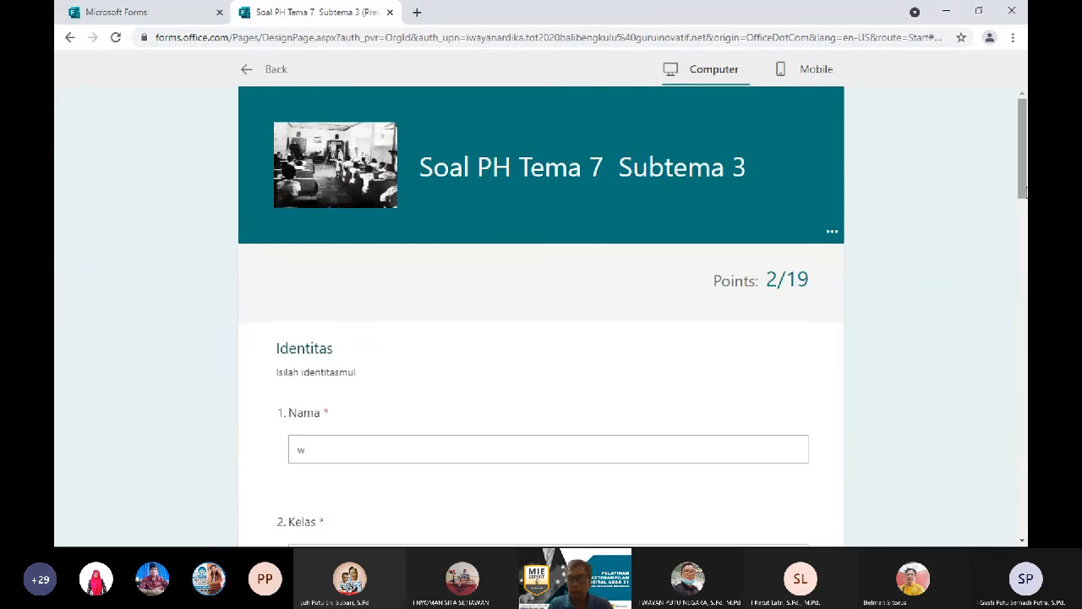
pyautogui.scroll(-6, 946, 325)
pyautogui.scroll(-2, 633, 319)
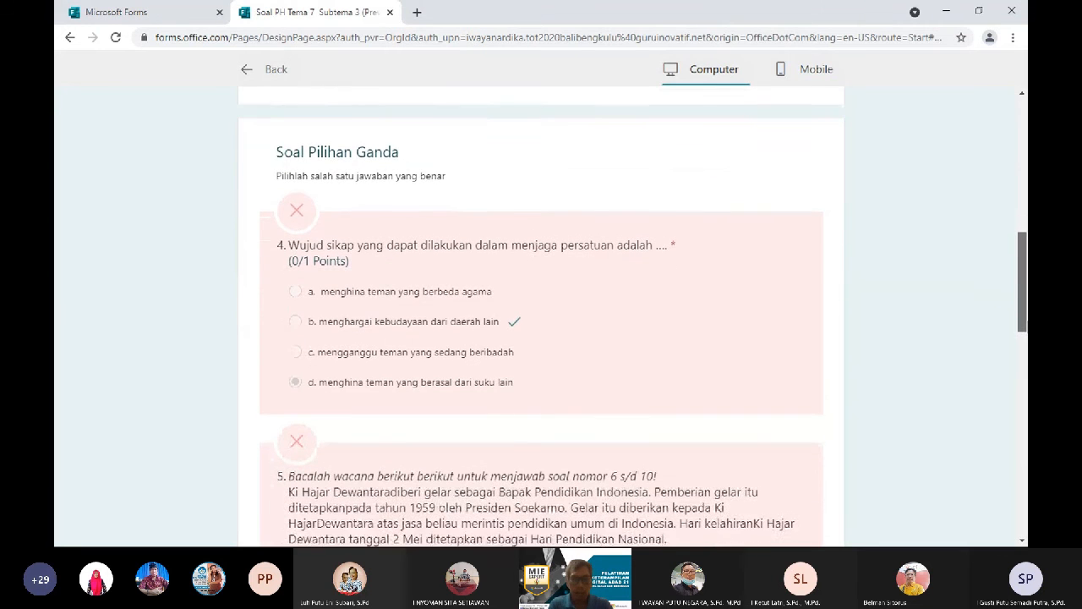
pyautogui.moveTo(1024, 328); pyautogui.dragTo(1026, 437)
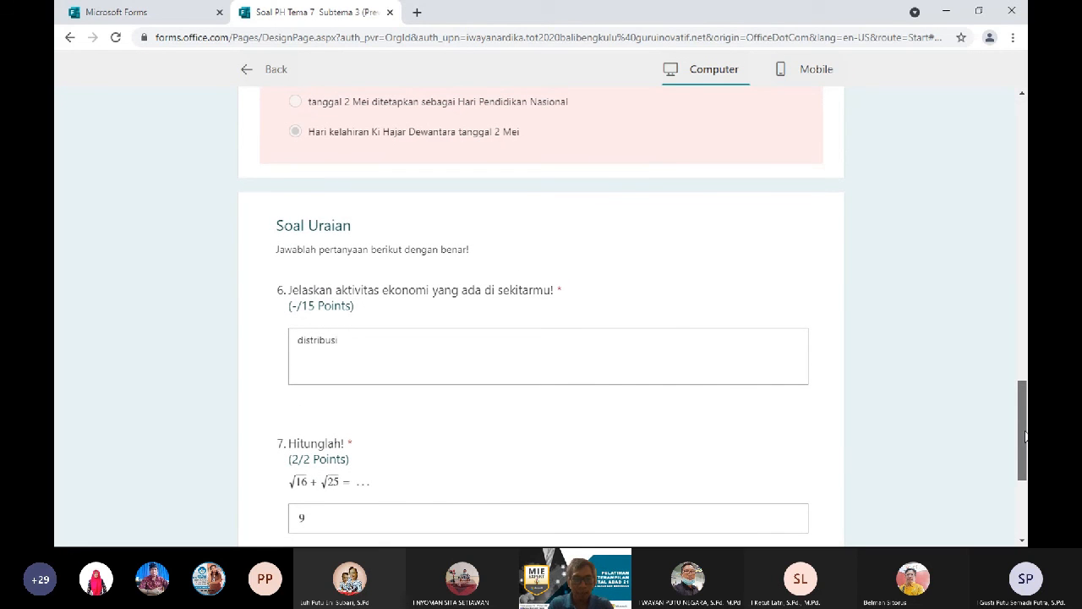
pyautogui.moveTo(1025, 437); pyautogui.dragTo(1026, 156)
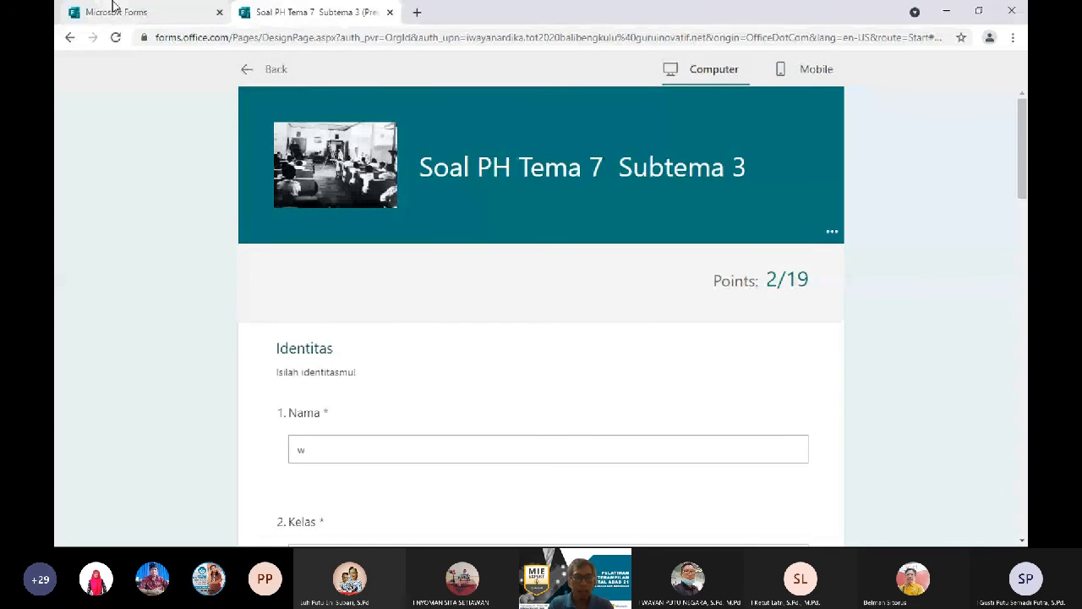
# Leave the preview and open the answer review for the quiz's collected responses.
pyautogui.click(275, 74)
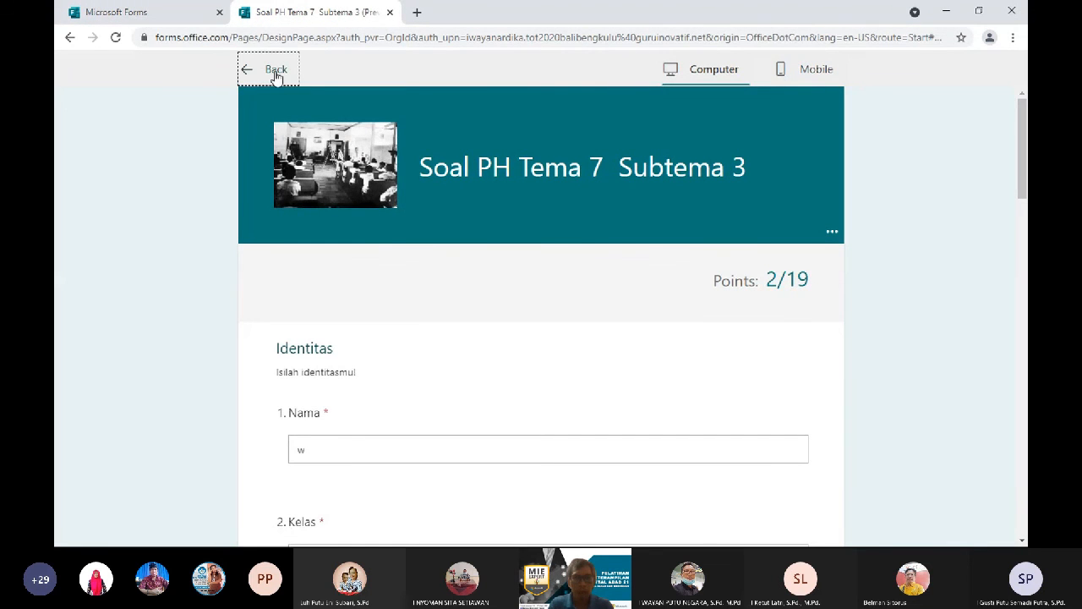
pyautogui.click(701, 153)
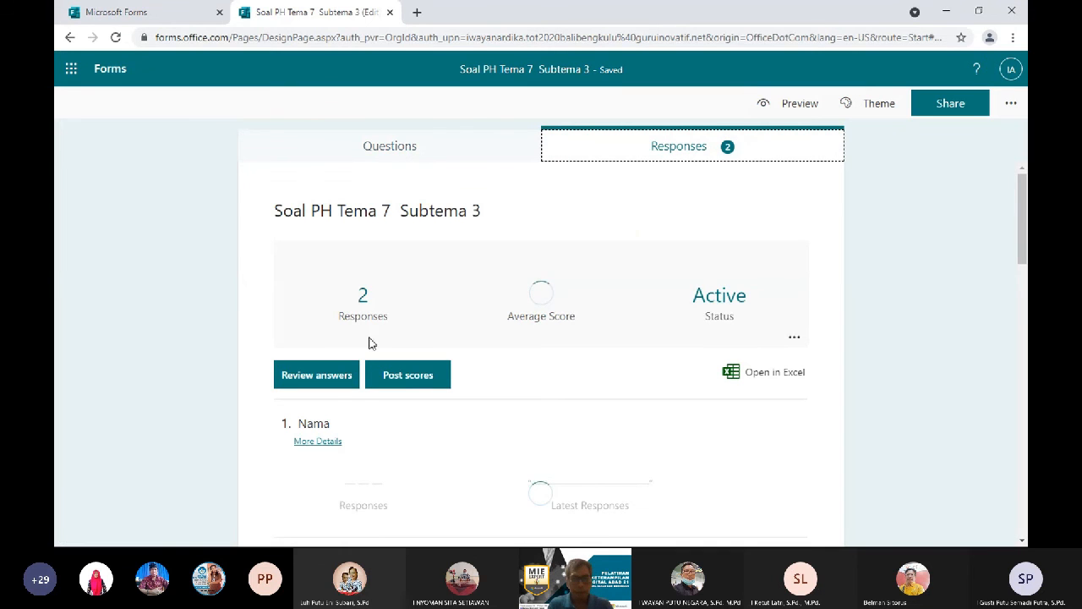
pyautogui.click(312, 383)
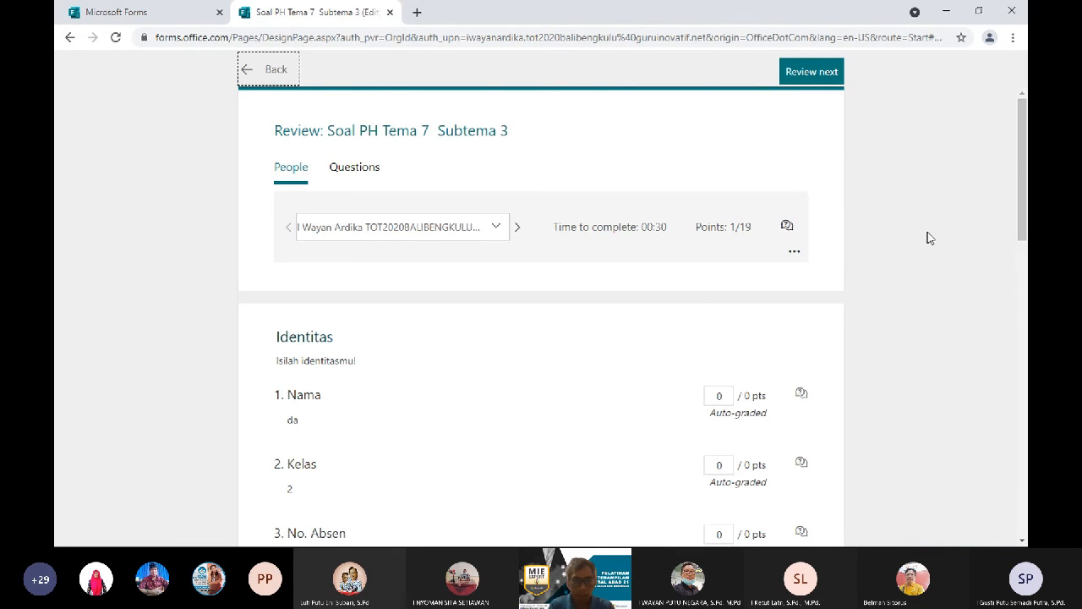
# Award 5 points to essay question 6 in the first respondent's answers.
pyautogui.moveTo(1023, 202); pyautogui.dragTo(1023, 481)
pyautogui.moveTo(1024, 423)
pyautogui.mouseDown()
pyautogui.moveTo(1023, 266)
pyautogui.moveTo(1023, 438)
pyautogui.mouseUp()
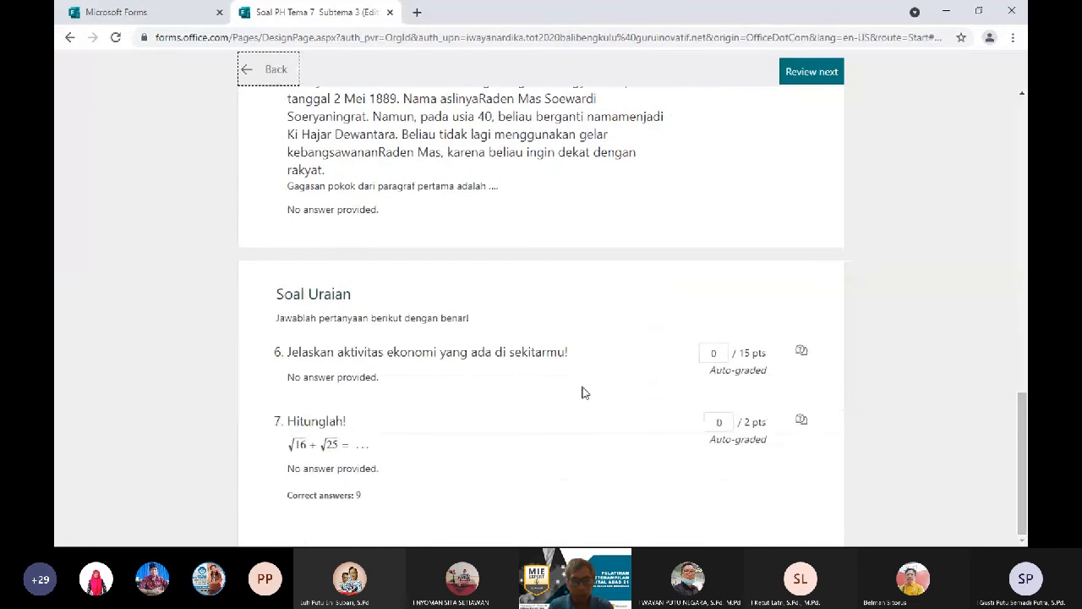
pyautogui.click(722, 352)
pyautogui.press('BackSpace')
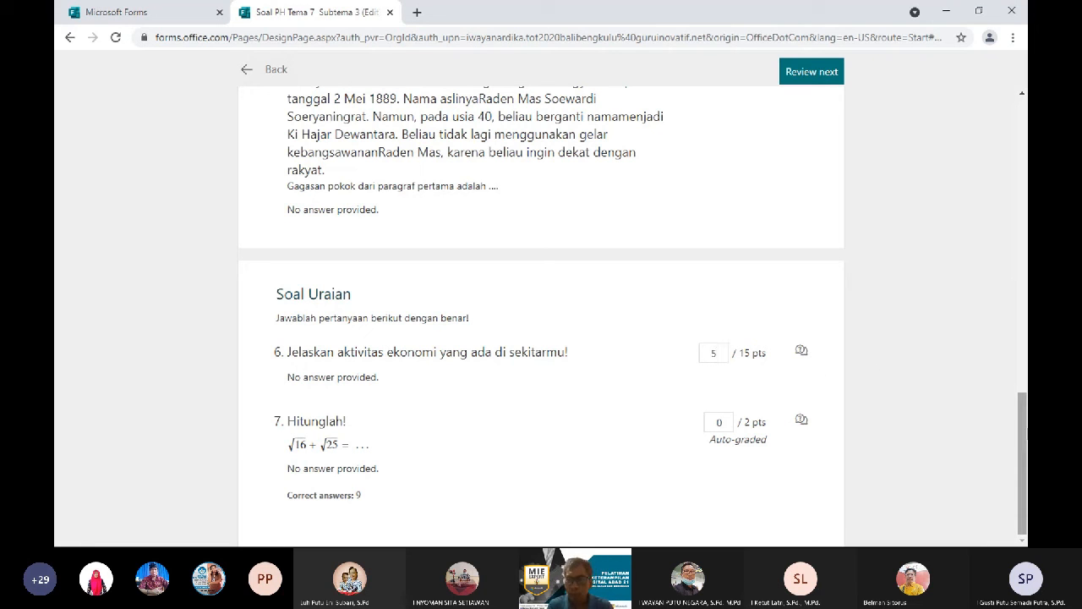
pyautogui.moveTo(1023, 431); pyautogui.dragTo(1026, 138)
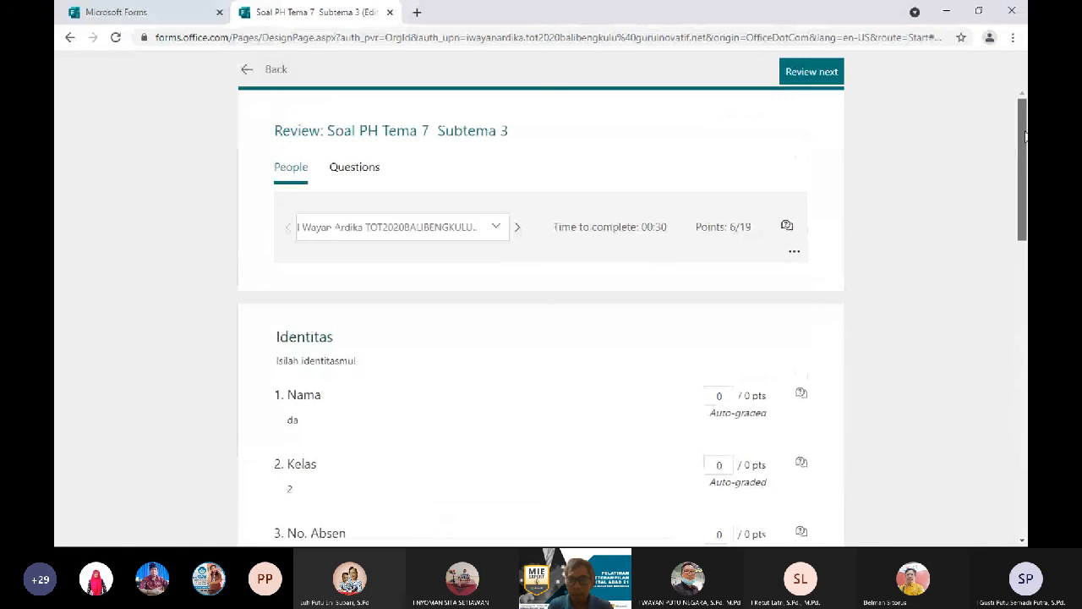
# Move to the next respondent and award 5 points to the "distribusi" answer of question 6.
pyautogui.click(817, 73)
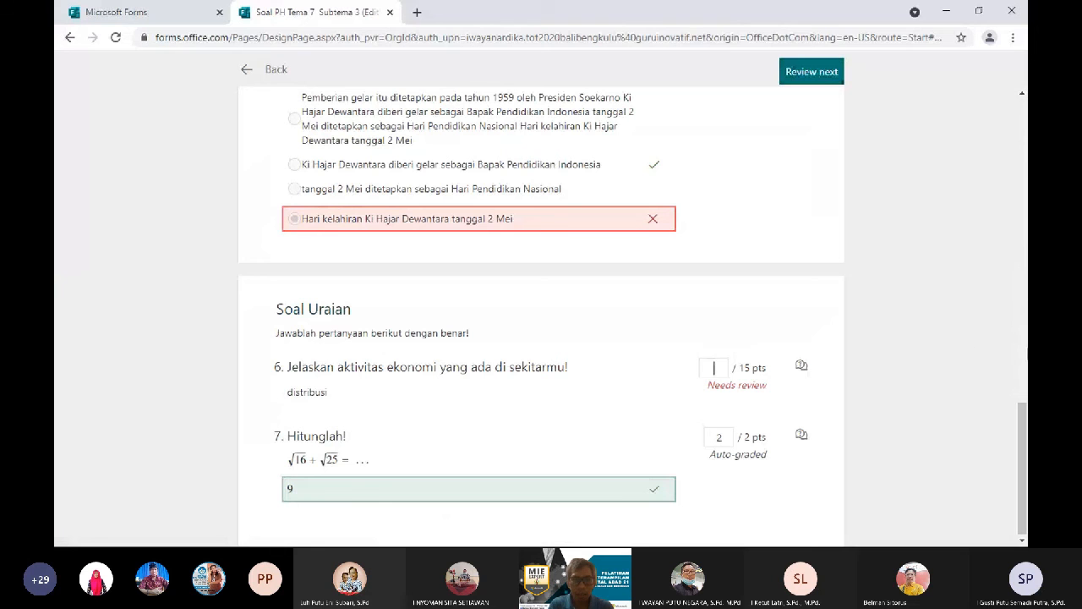
pyautogui.click(713, 367)
pyautogui.write('5')
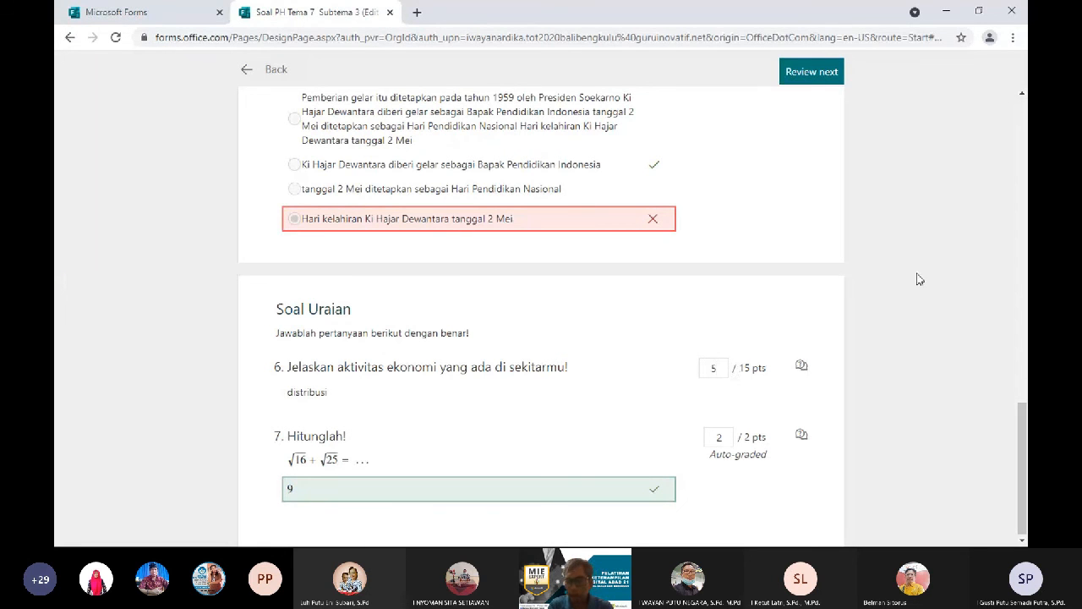
pyautogui.click(811, 74)
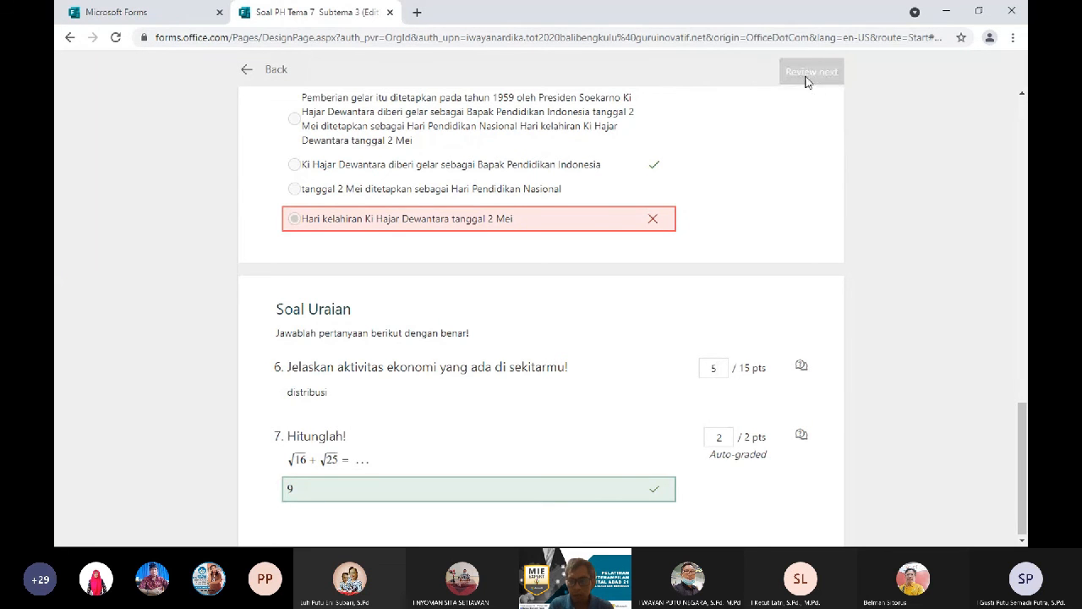
pyautogui.moveTo(1024, 438); pyautogui.dragTo(1026, 132)
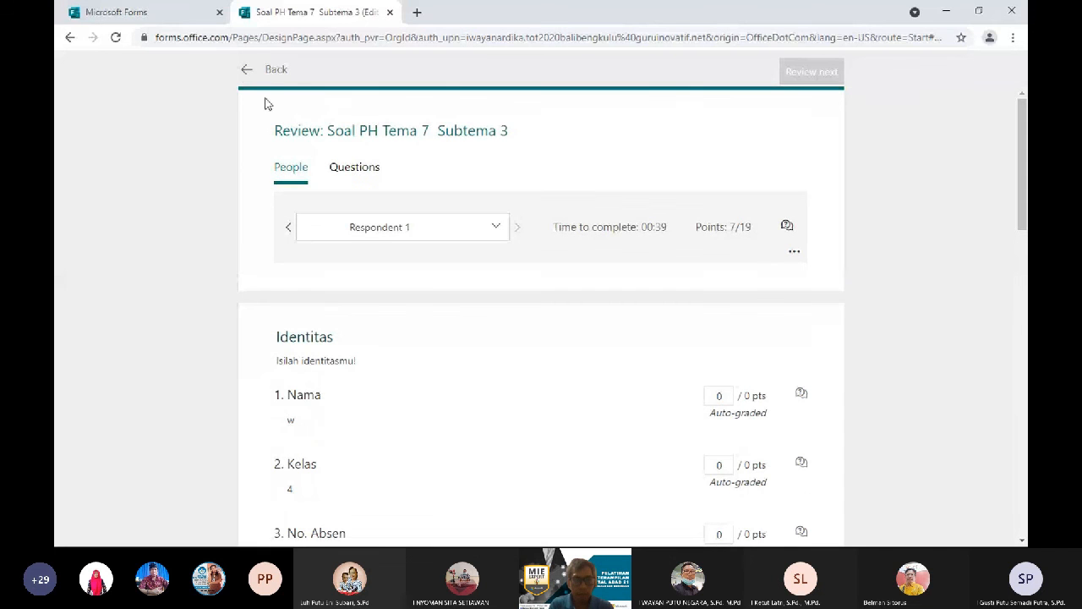
# Leave the review, examine the respondents' grading status and points on the score posting page, and return to the responses.
pyautogui.click(247, 70)
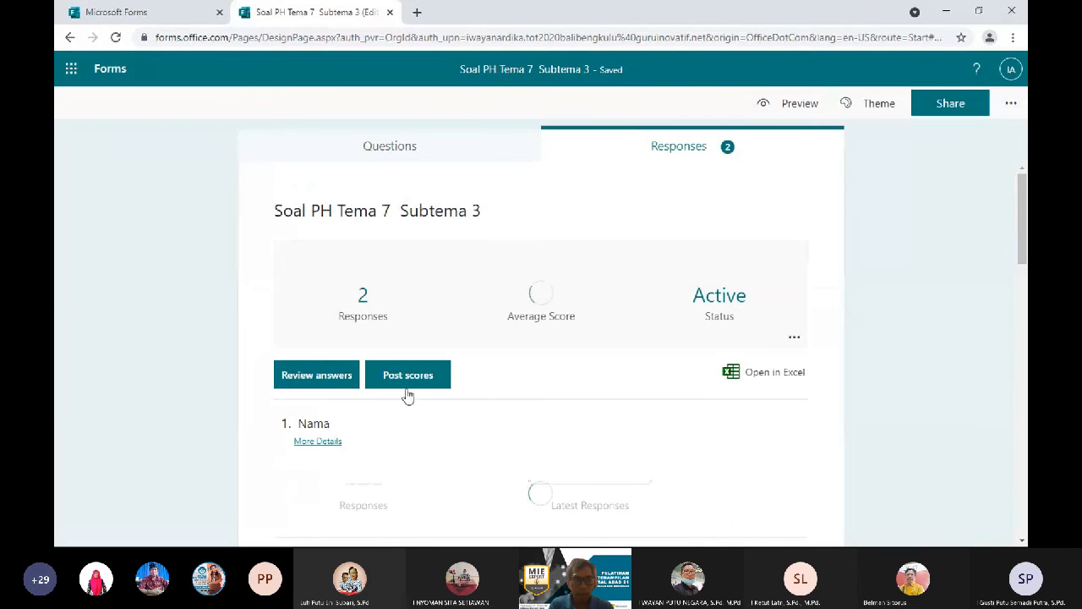
pyautogui.click(406, 388)
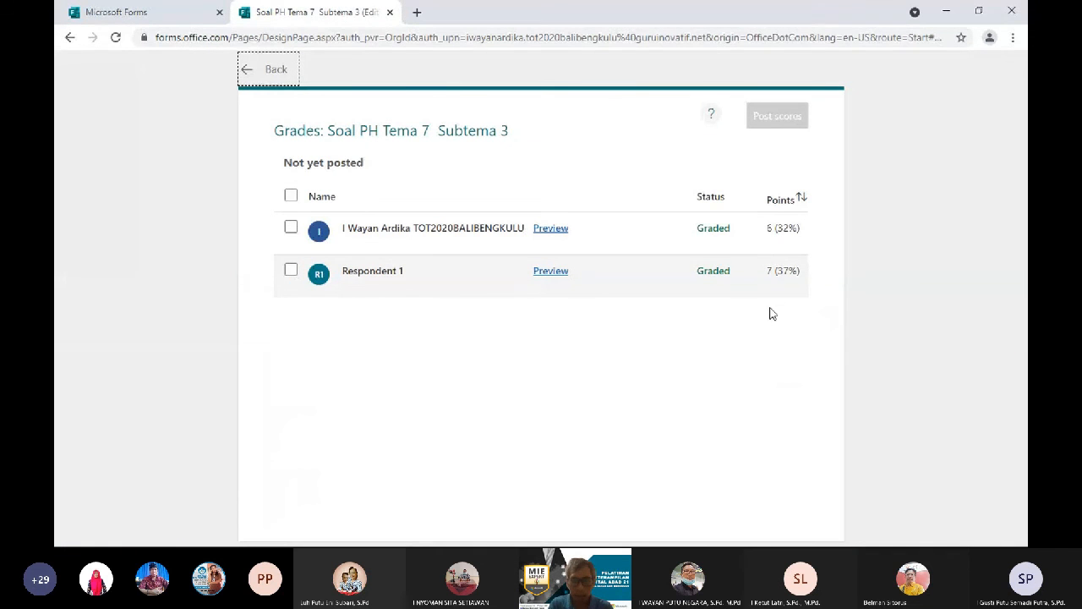
pyautogui.click(245, 68)
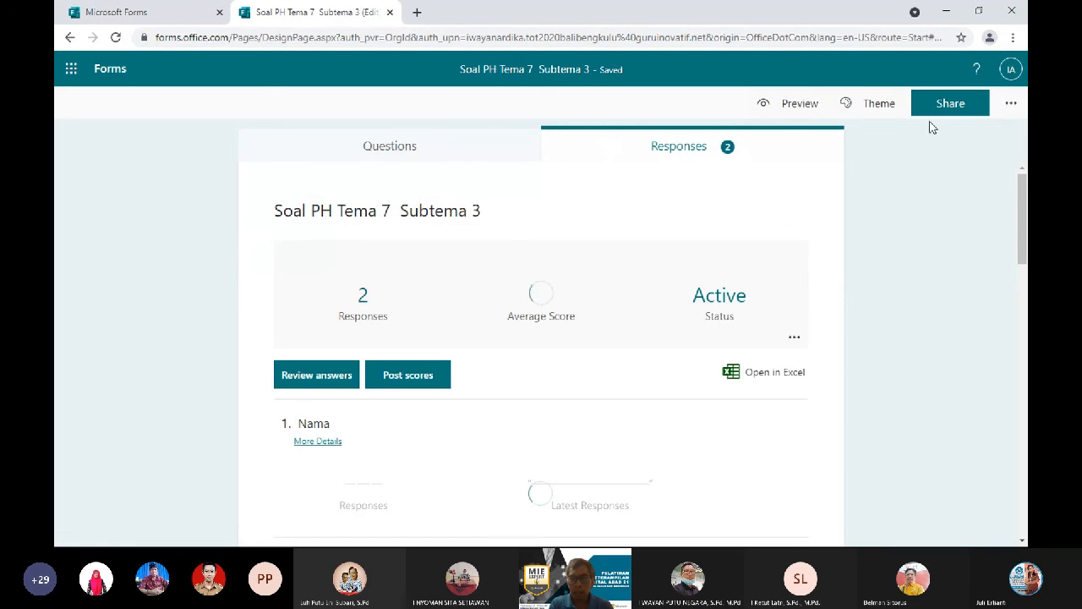
# Turn off Show results automatically in the quiz settings and look over the response options.
pyautogui.click(1012, 104)
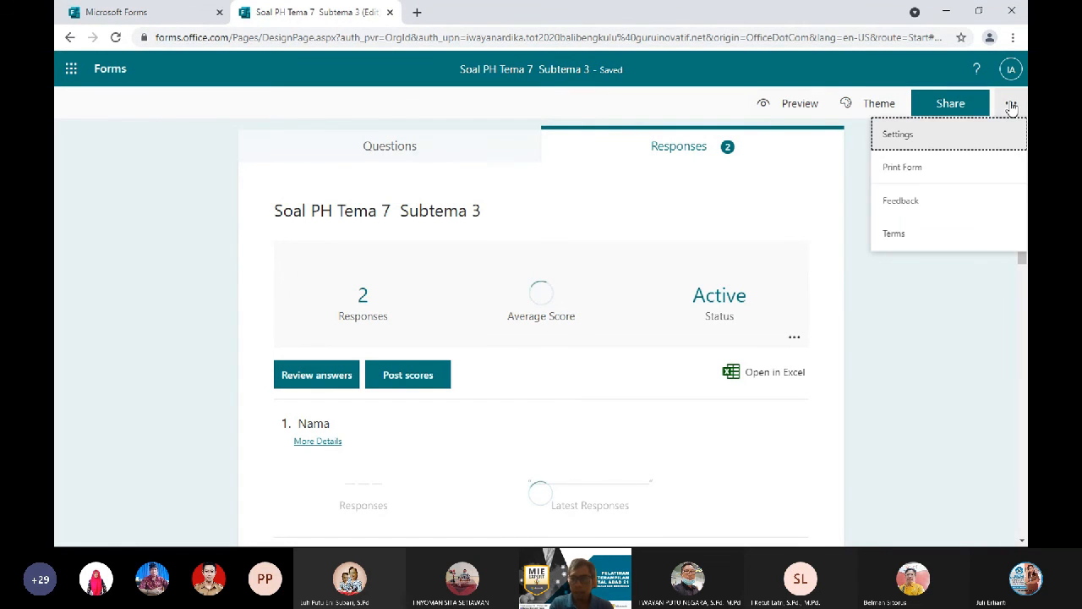
pyautogui.click(921, 137)
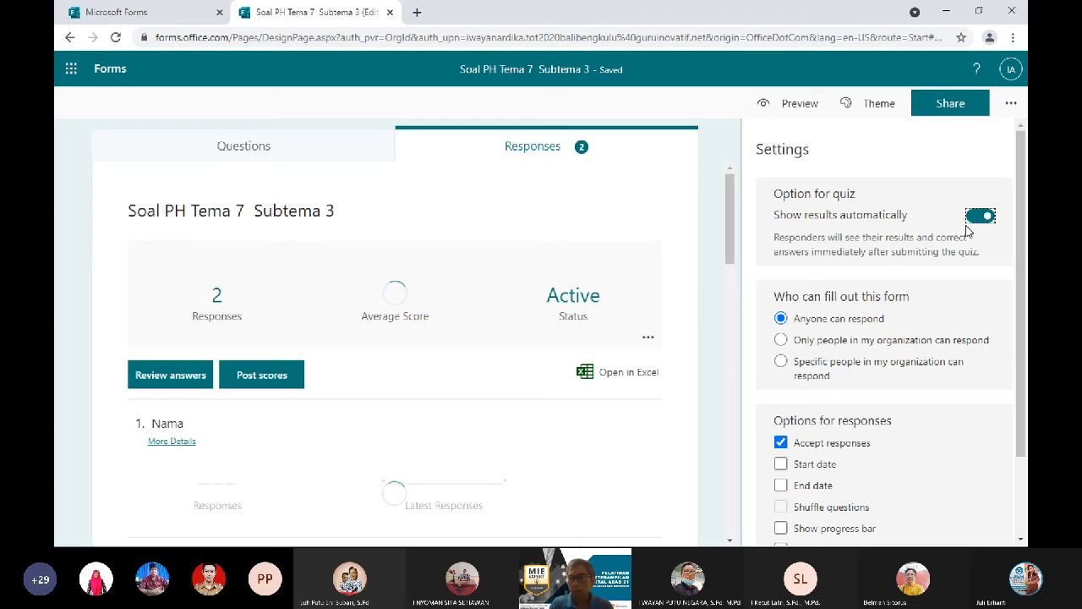
pyautogui.click(977, 218)
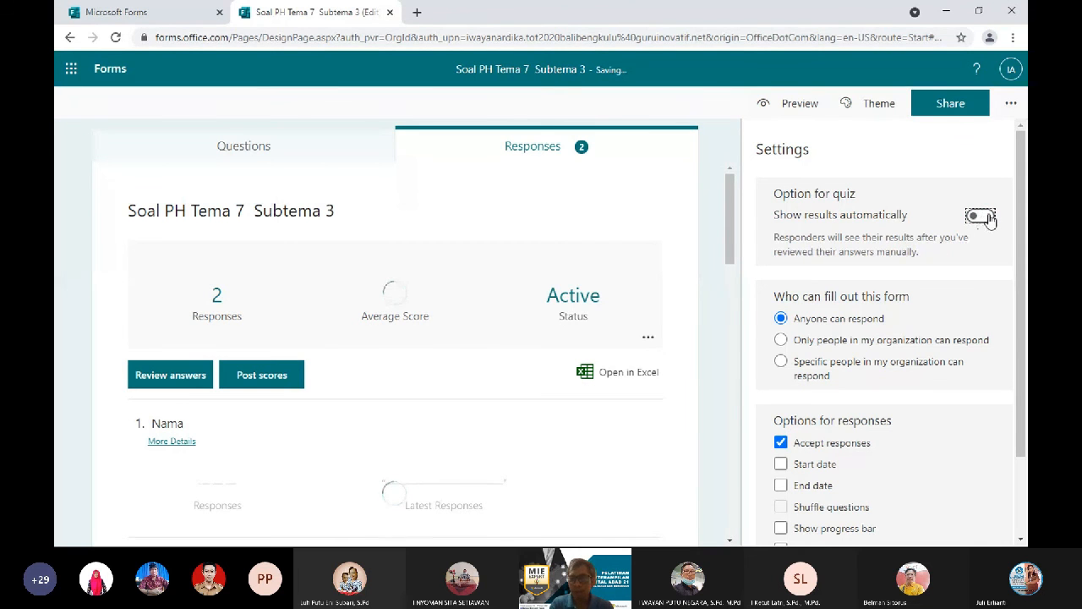
pyautogui.scroll(-2, 990, 218)
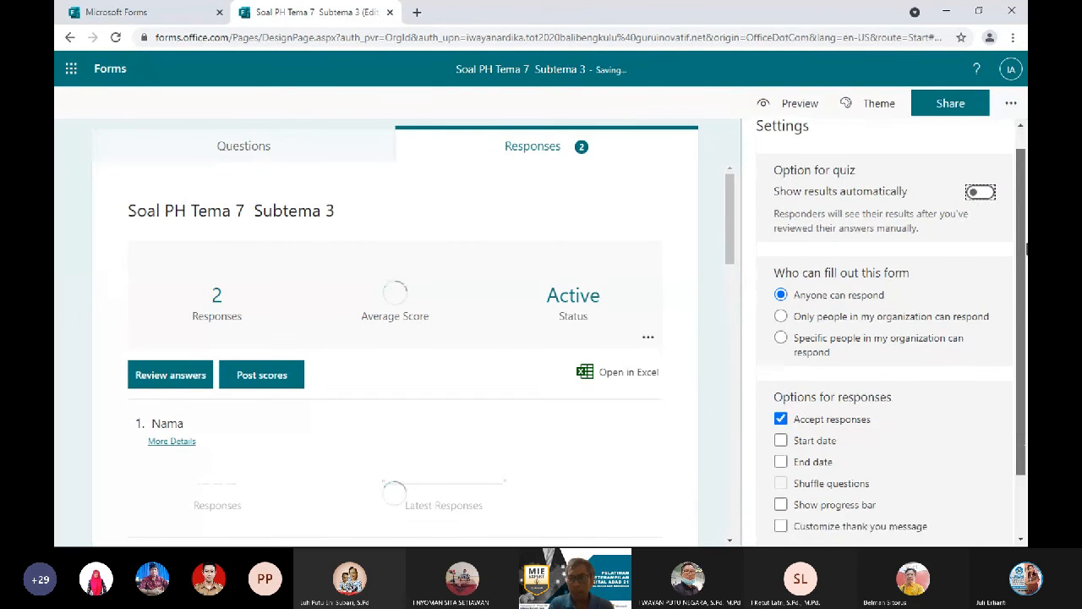
# Open the quiz's sharing options, keep Anyone can respond, shorten the URL and copy the response link.
pyautogui.click(981, 119)
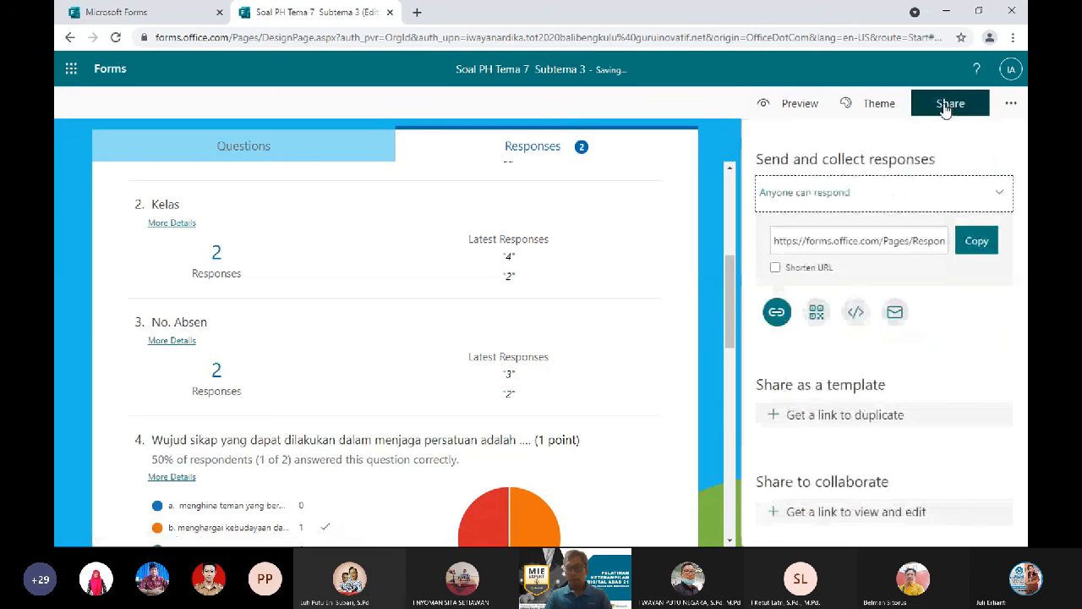
pyautogui.click(999, 207)
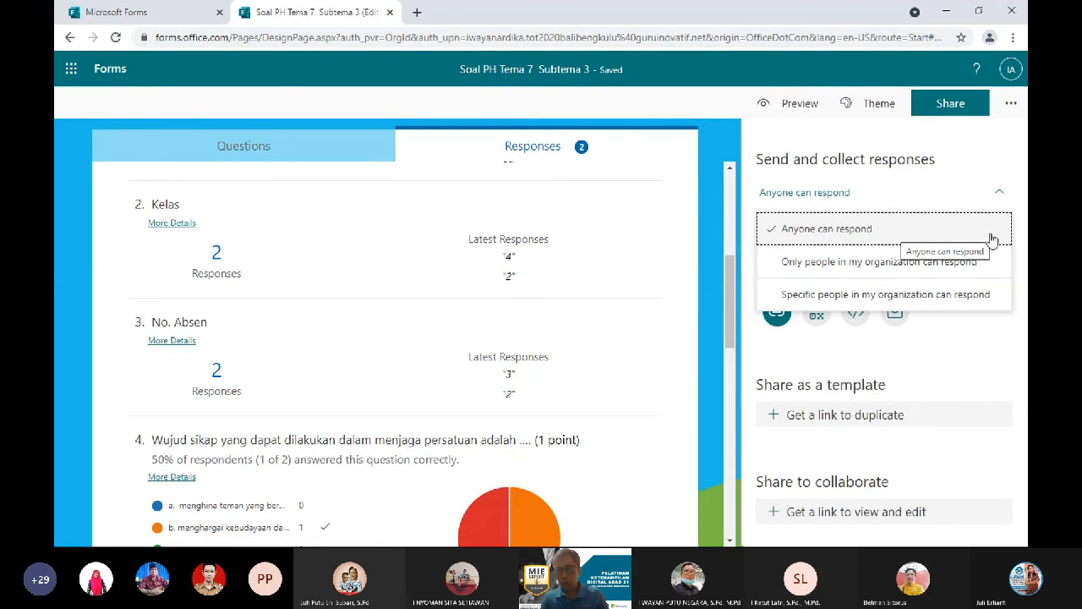
pyautogui.click(913, 238)
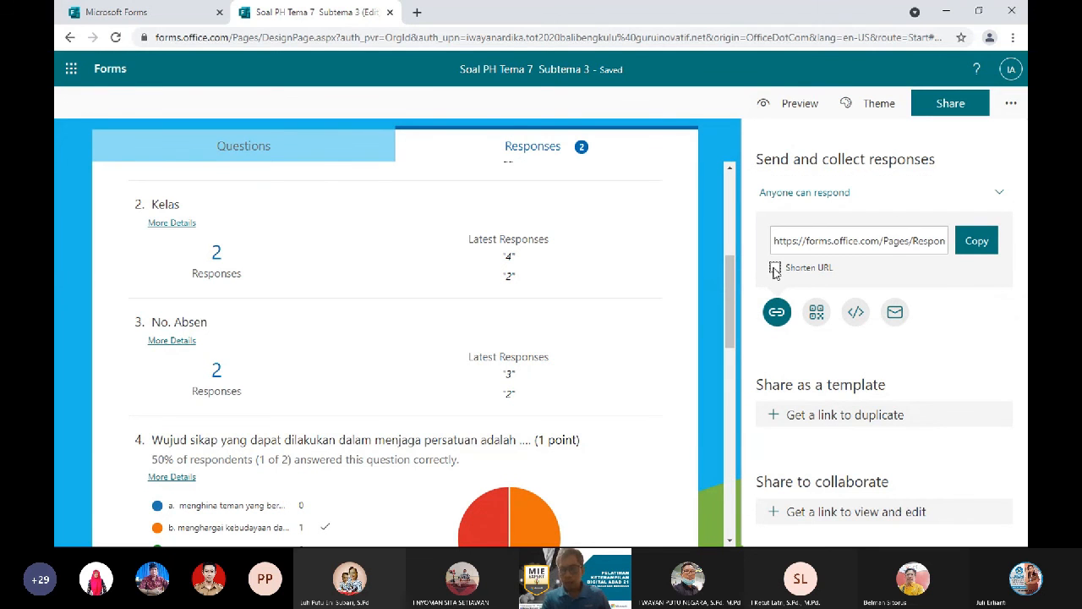
pyautogui.click(977, 245)
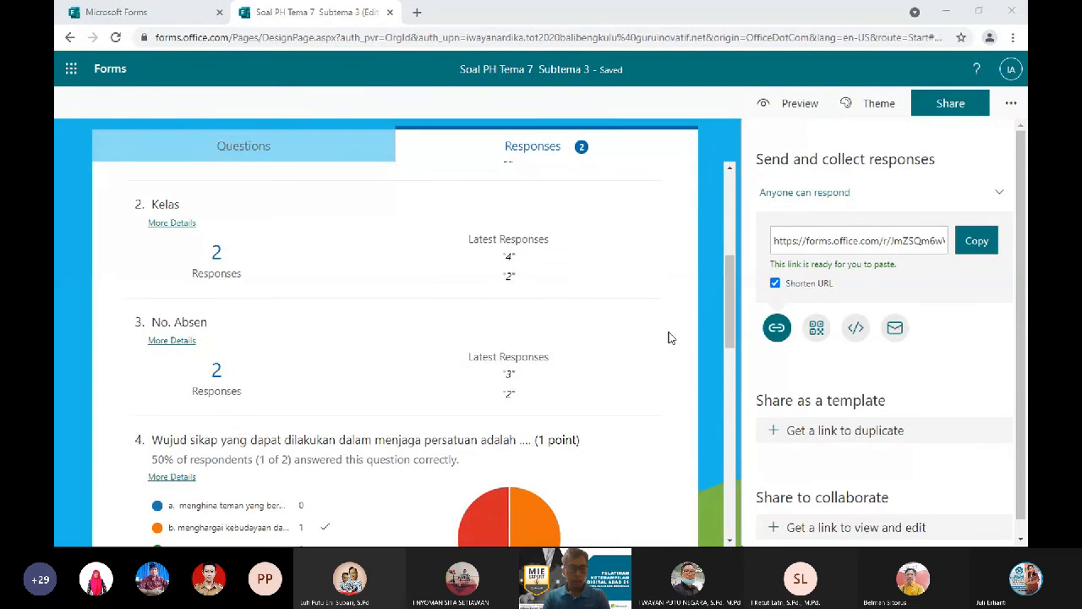
# Switch to the Teams meeting and send the copied quiz link in the meeting chat.
pyautogui.hotkey('alt', 'Tab')
pyautogui.click(873, 502)
pyautogui.hotkey('ctrl', 'v')
pyautogui.press('Return')
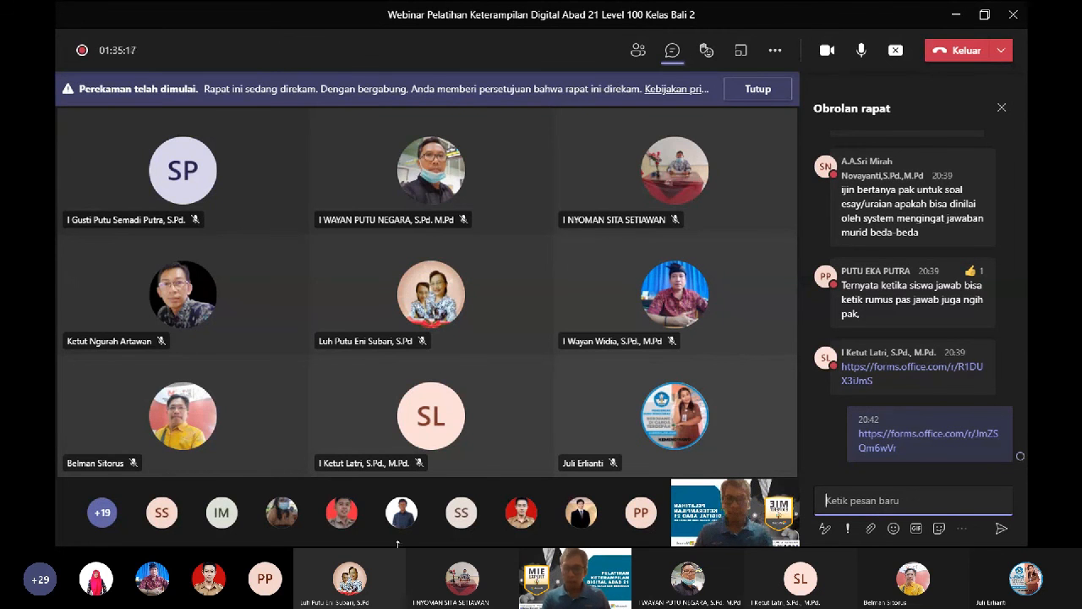
# Switch back to the quiz in Chrome, then create and copy a template link for duplicating it.
pyautogui.hotkey('alt', 'Tab')
pyautogui.hotkey('alt', 'Tab')
pyautogui.hotkey('alt', 'Tab')
pyautogui.hotkey('alt', 'Tab')
pyautogui.hotkey('alt', 'Tab')
pyautogui.hotkey('alt', 'Tab')
pyautogui.hotkey('alt', 'Tab')
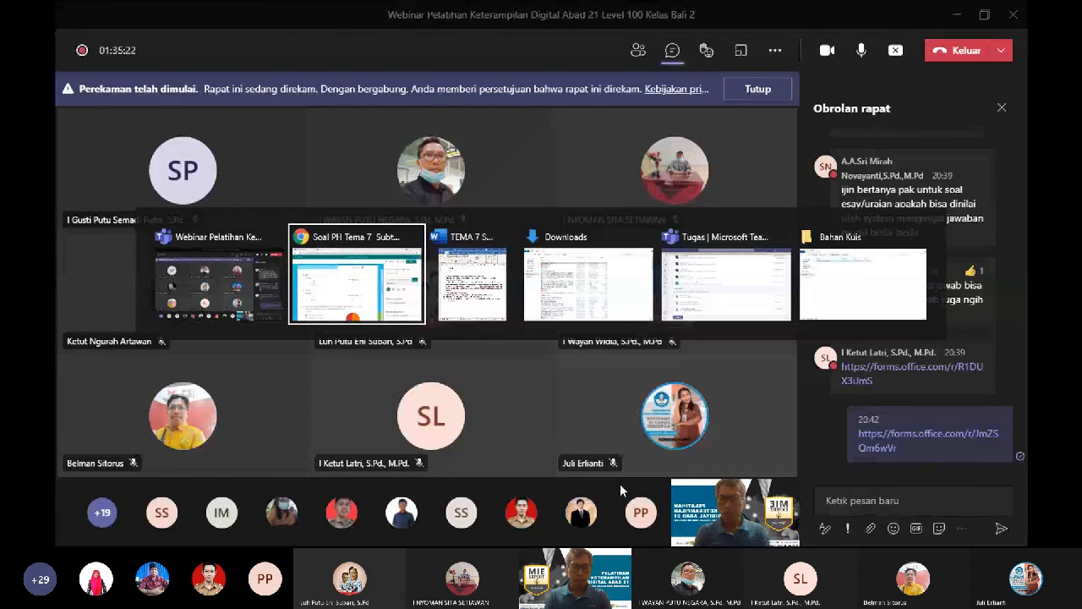
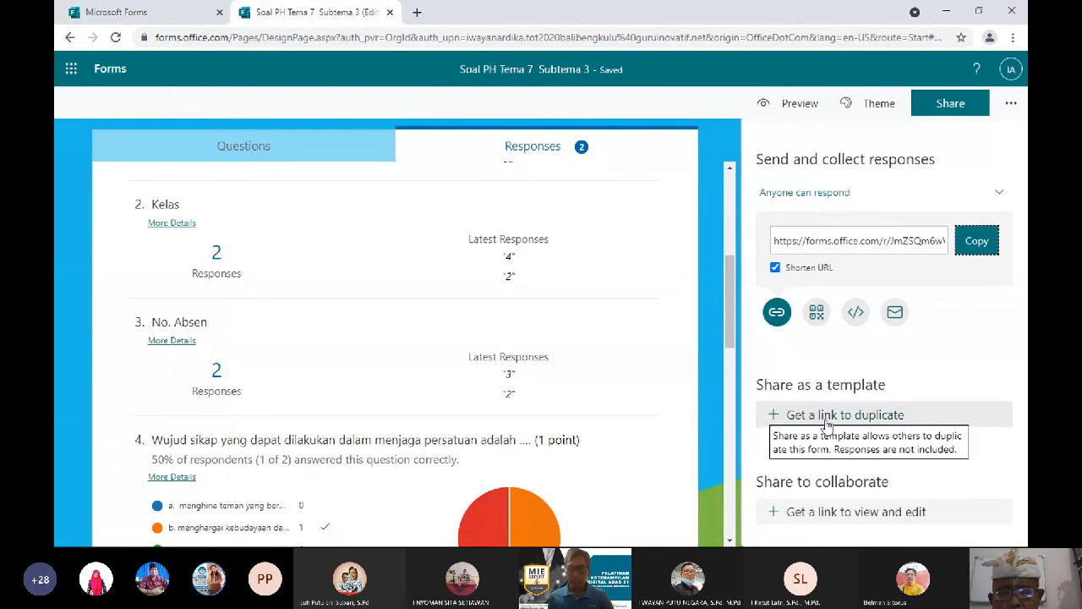
pyautogui.click(826, 423)
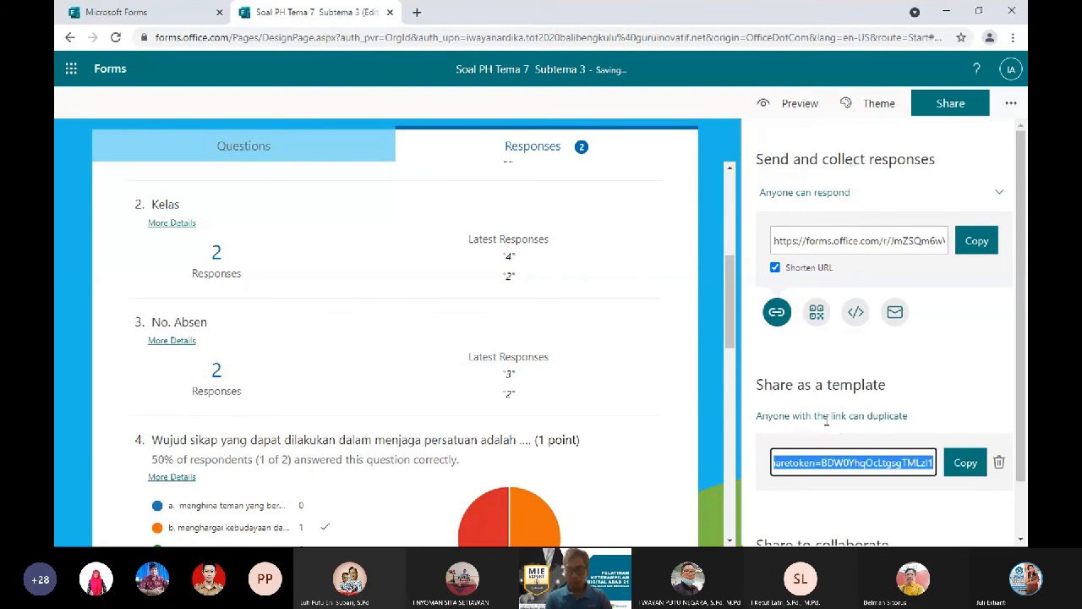
pyautogui.click(965, 463)
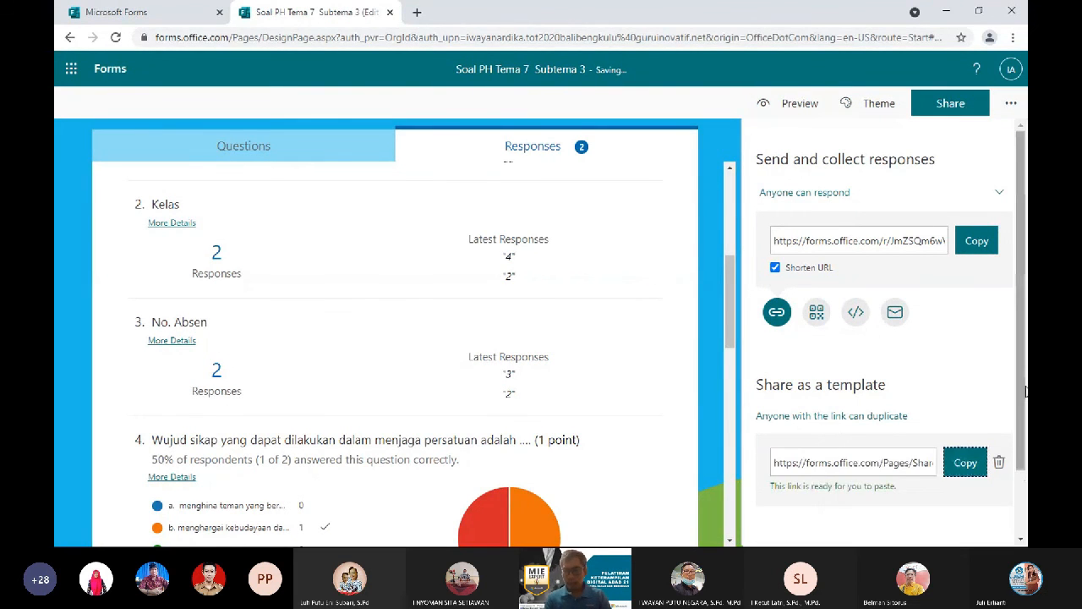
# Create a collaboration link for the quiz, set it to People in my organization can view and edit, and copy it.
pyautogui.scroll(-1, 975, 442)
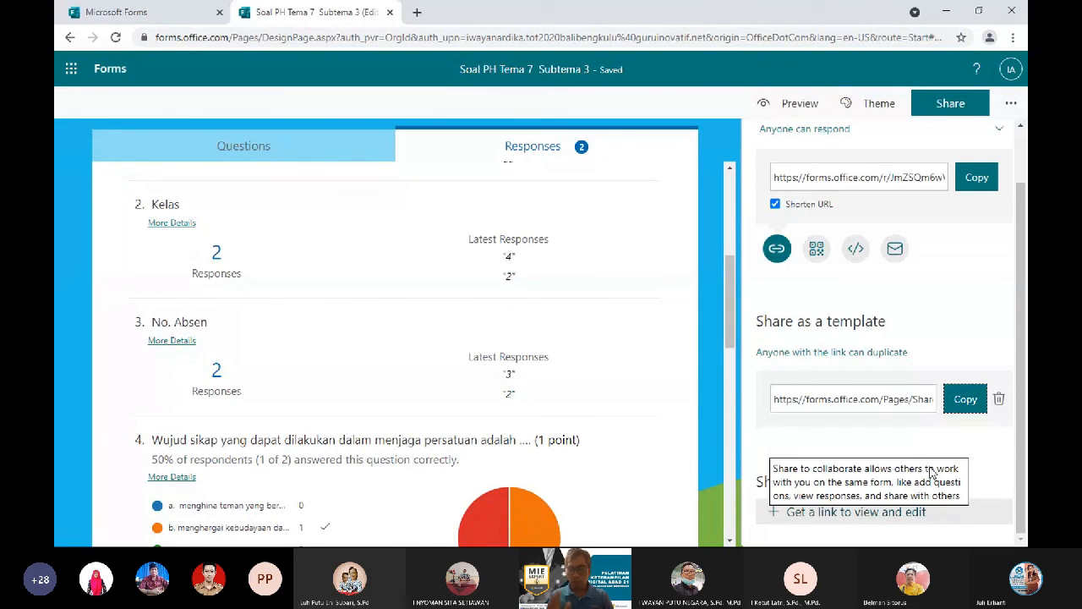
pyautogui.click(888, 522)
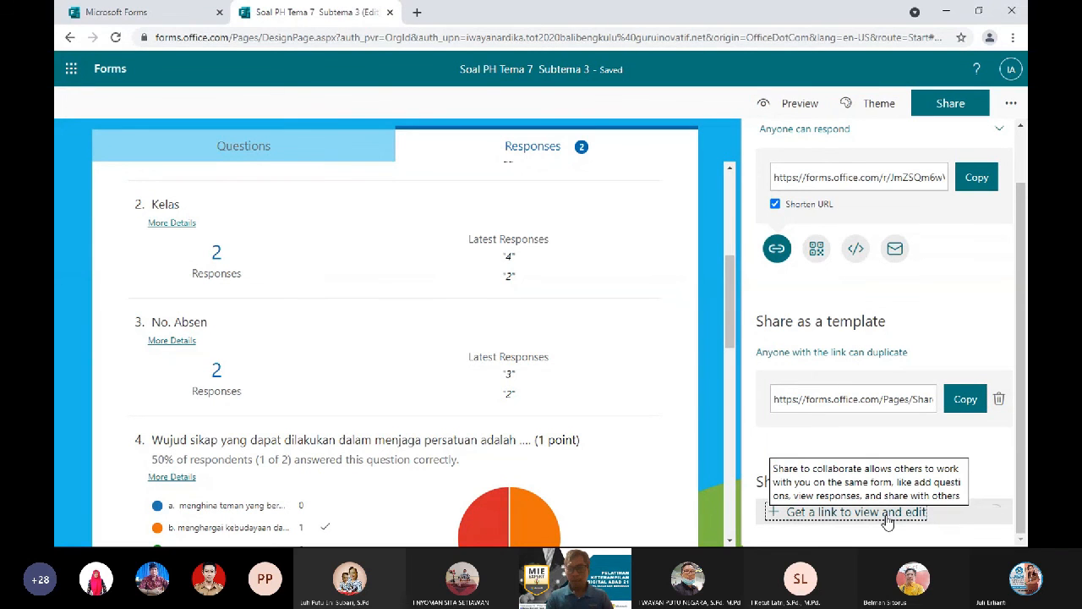
pyautogui.click(888, 514)
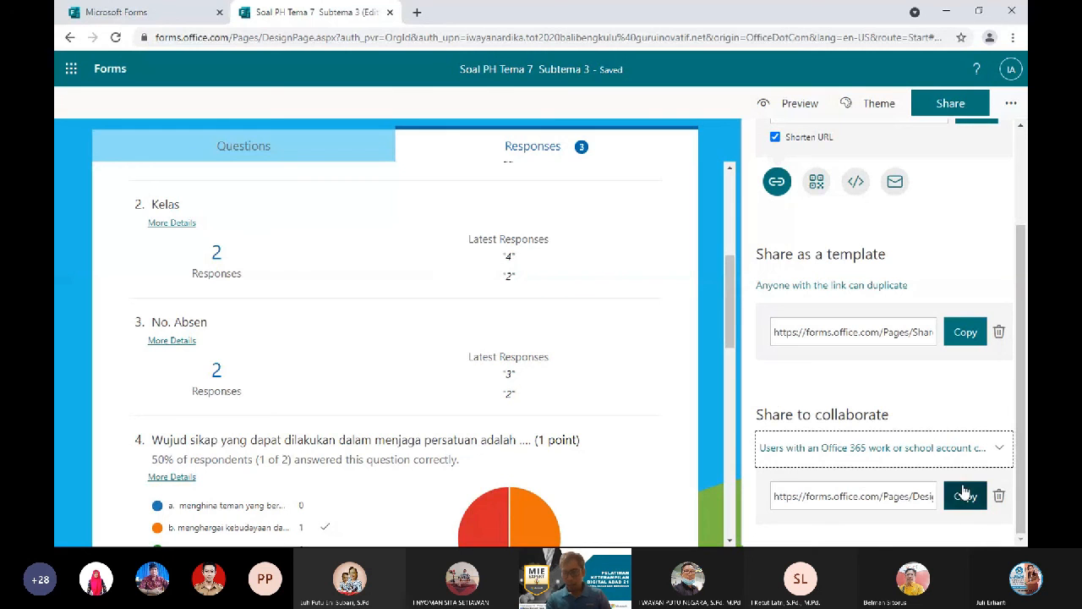
pyautogui.click(993, 457)
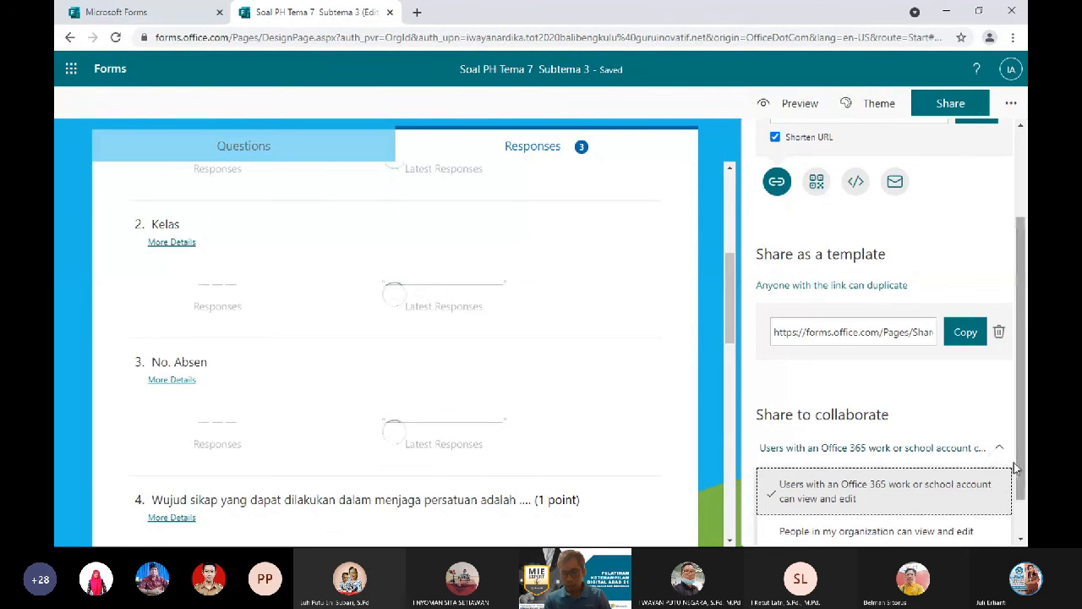
pyautogui.scroll(-1, 1022, 457)
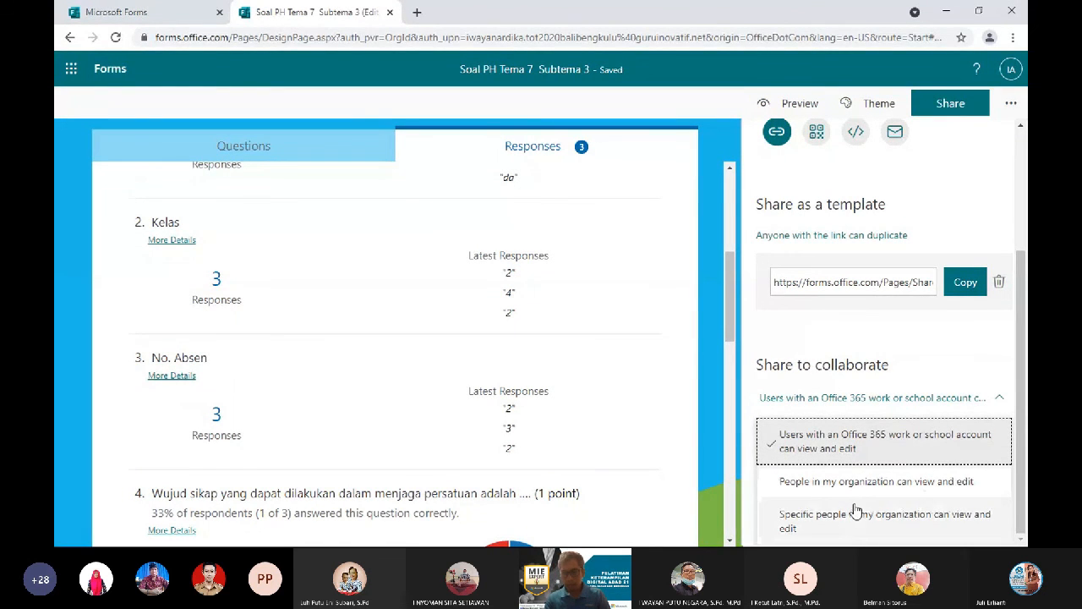
pyautogui.click(903, 491)
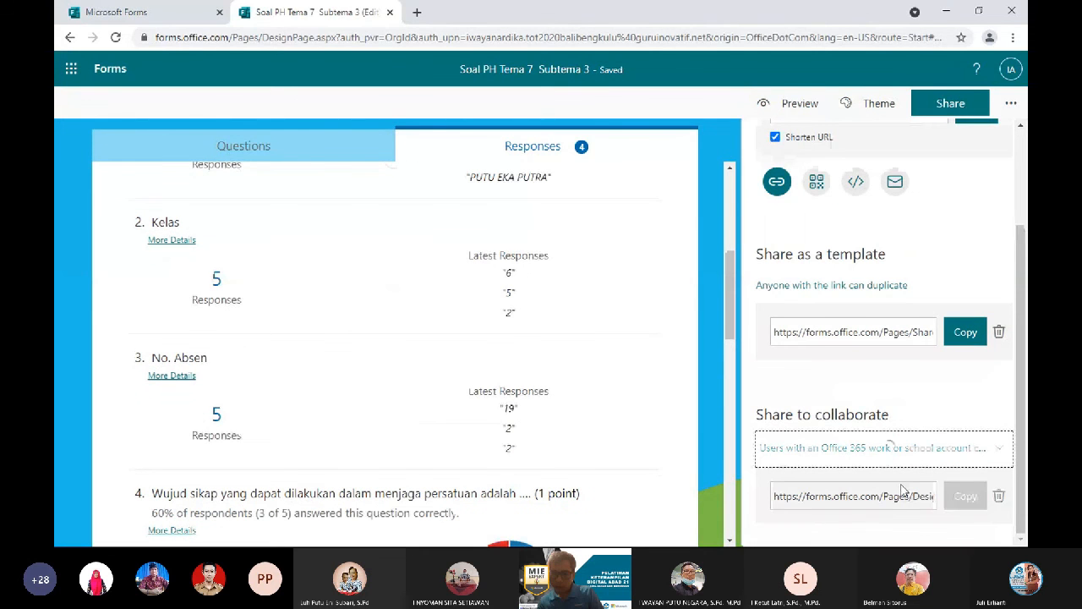
pyautogui.click(966, 499)
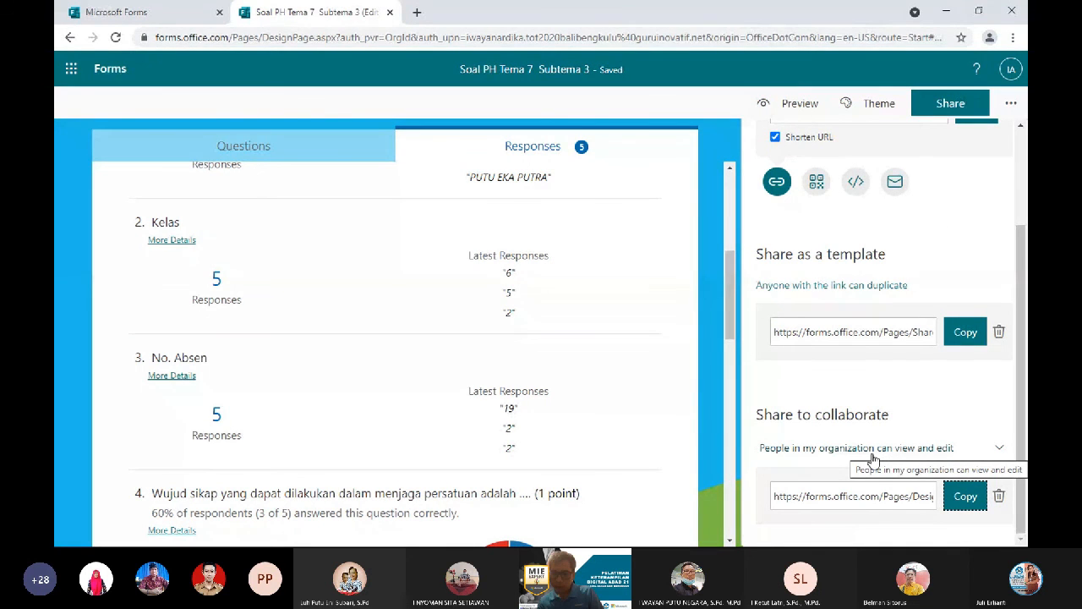
# Check the quiz's questions page, then examine the response summary and latest answers for Nama, Kelas and No. Absen.
pyautogui.scroll(2, 996, 254)
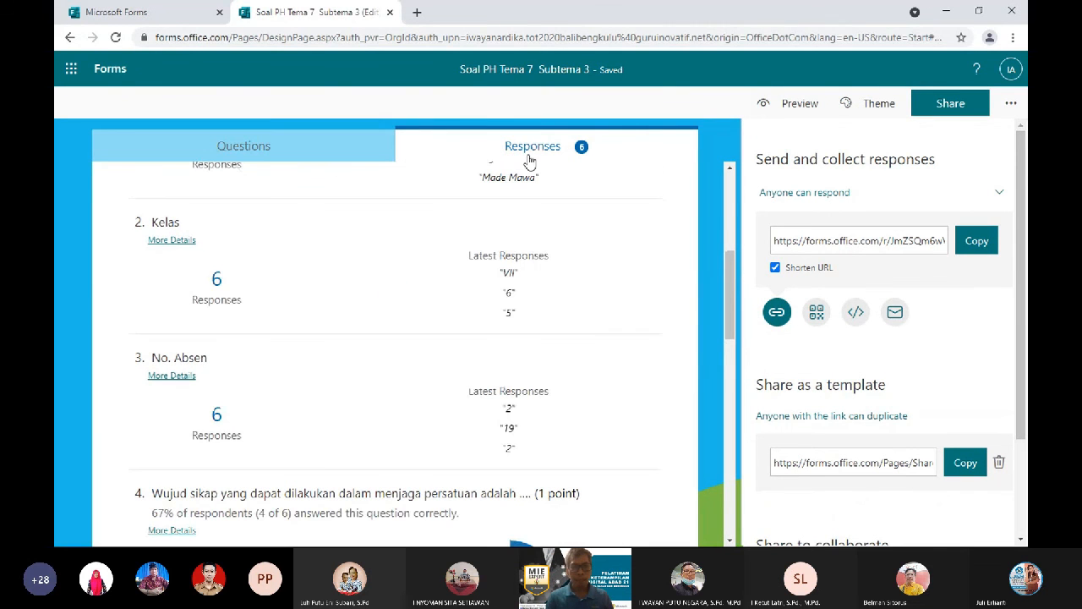
pyautogui.click(297, 150)
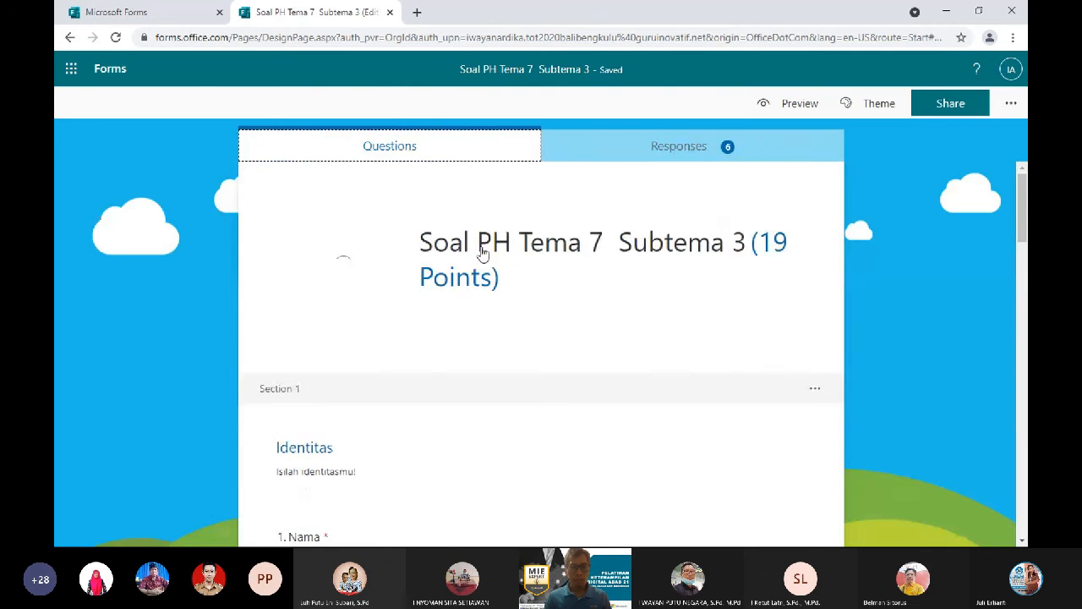
pyautogui.moveTo(1020, 196)
pyautogui.mouseDown()
pyautogui.moveTo(1021, 240)
pyautogui.moveTo(1020, 197)
pyautogui.mouseUp()
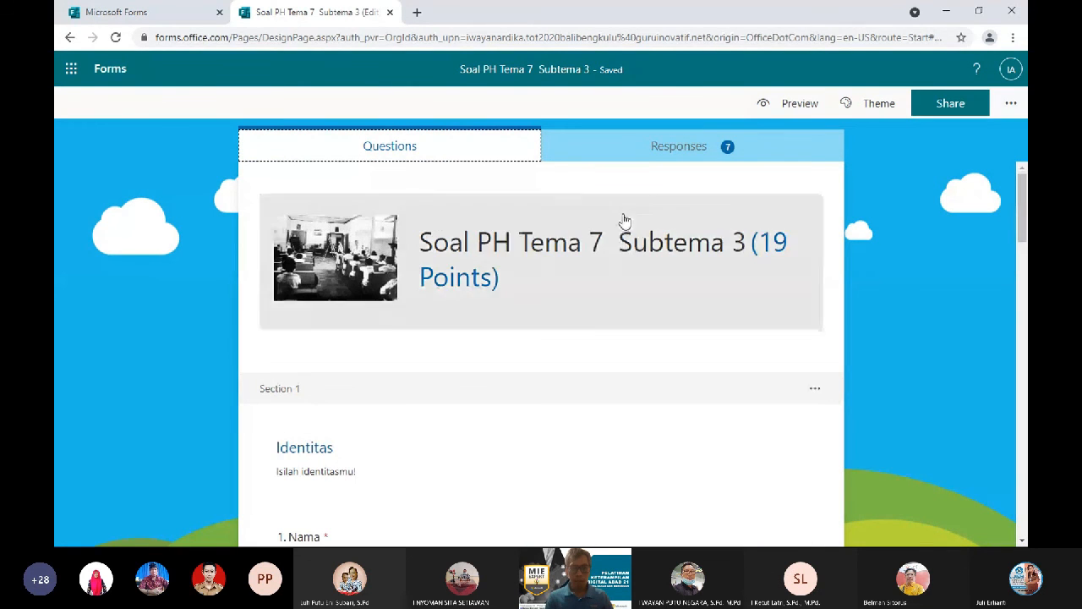
pyautogui.click(664, 149)
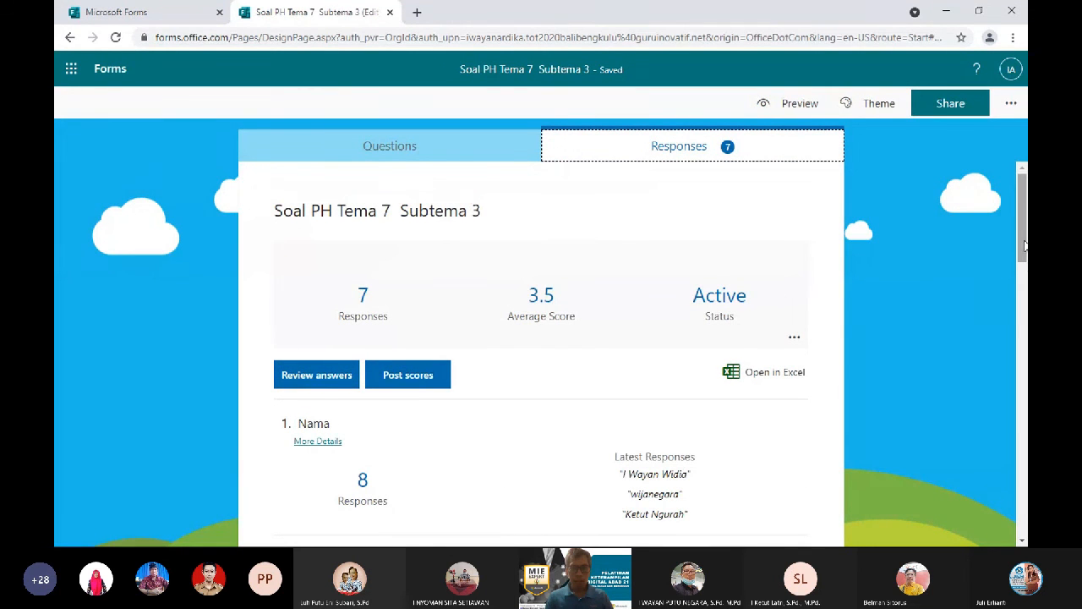
pyautogui.scroll(-3, 1023, 245)
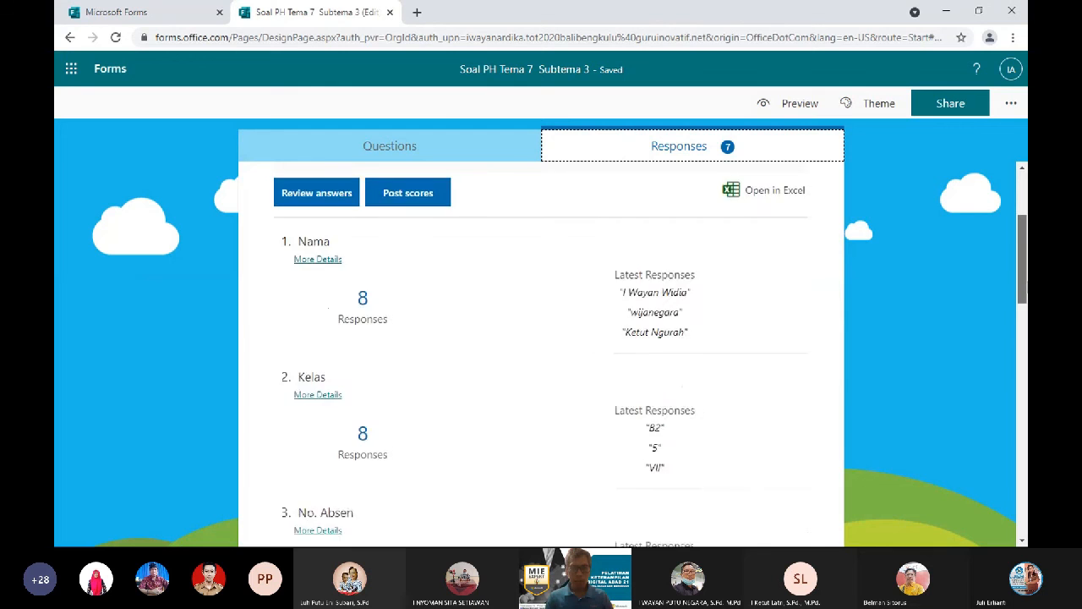
pyautogui.scroll(-1, 1024, 254)
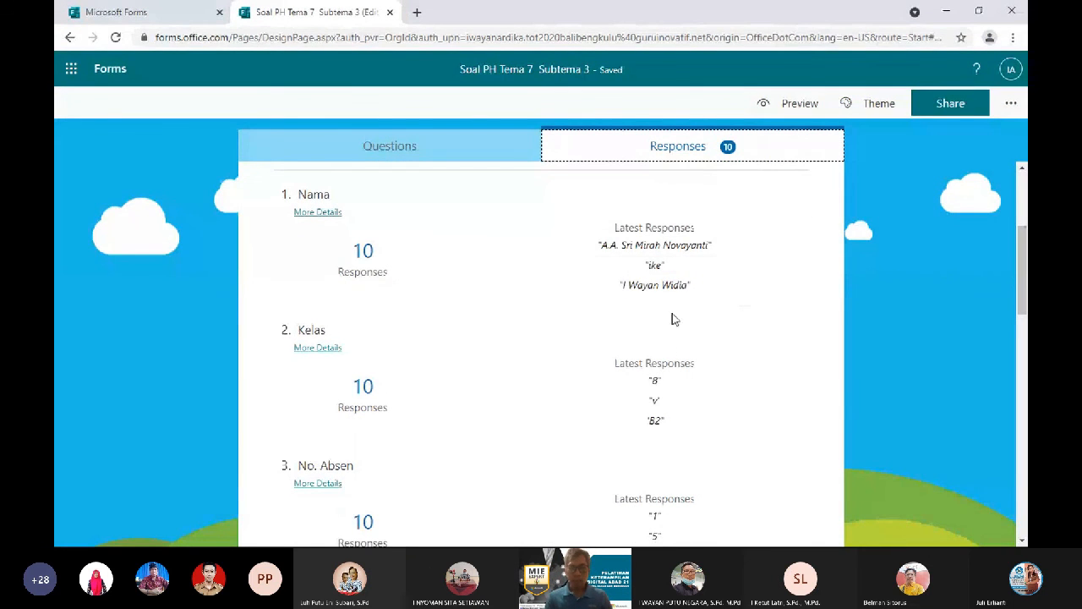
pyautogui.moveTo(1023, 244); pyautogui.dragTo(1023, 209)
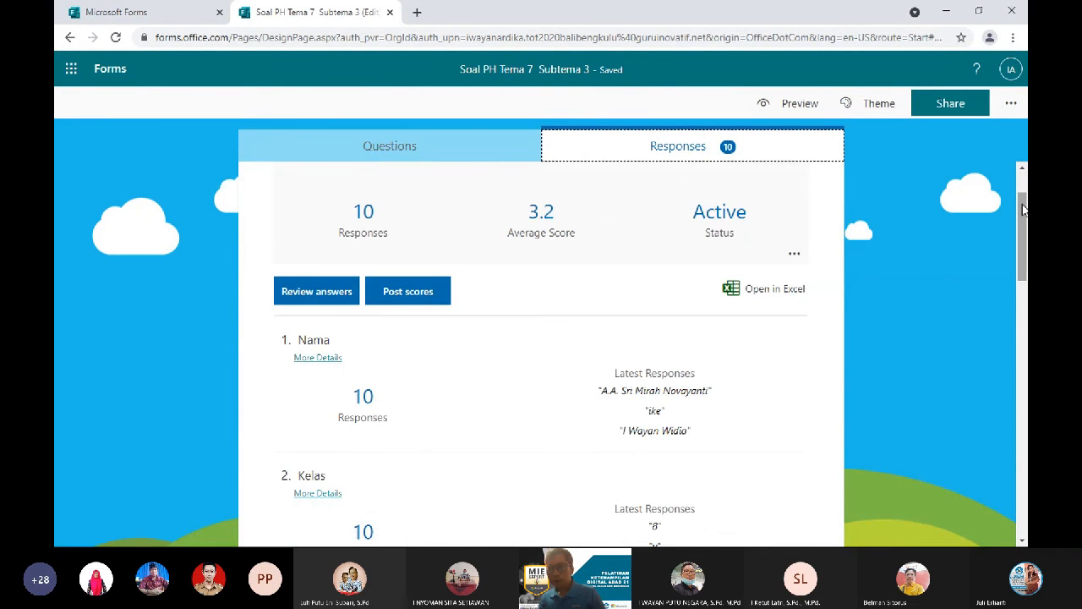
# Open the quiz's score posting page and examine each respondent's grading status and points.
pyautogui.click(400, 303)
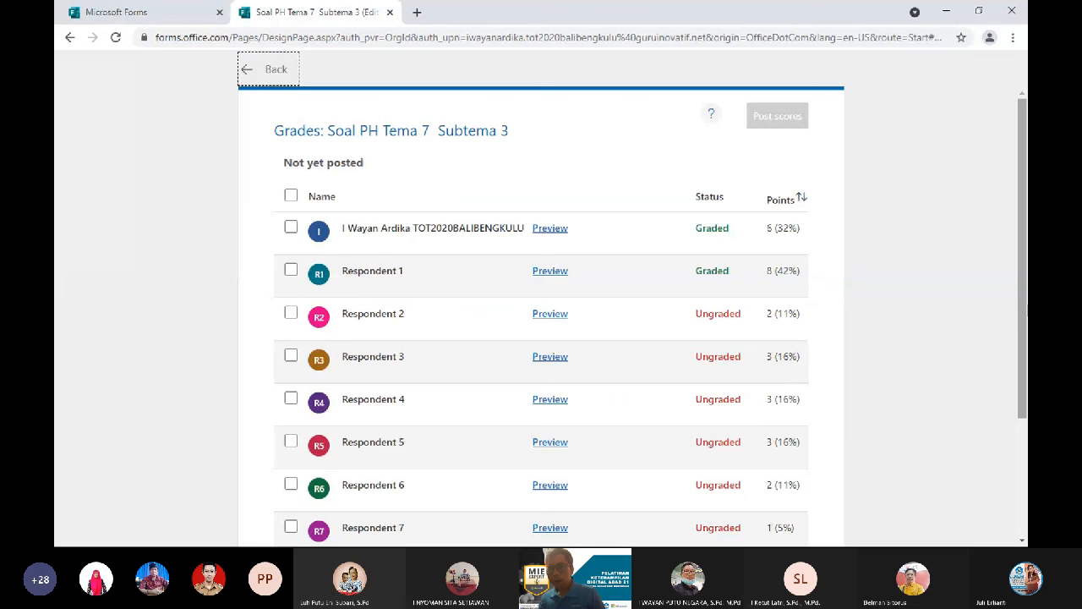
pyautogui.scroll(-2, 804, 412)
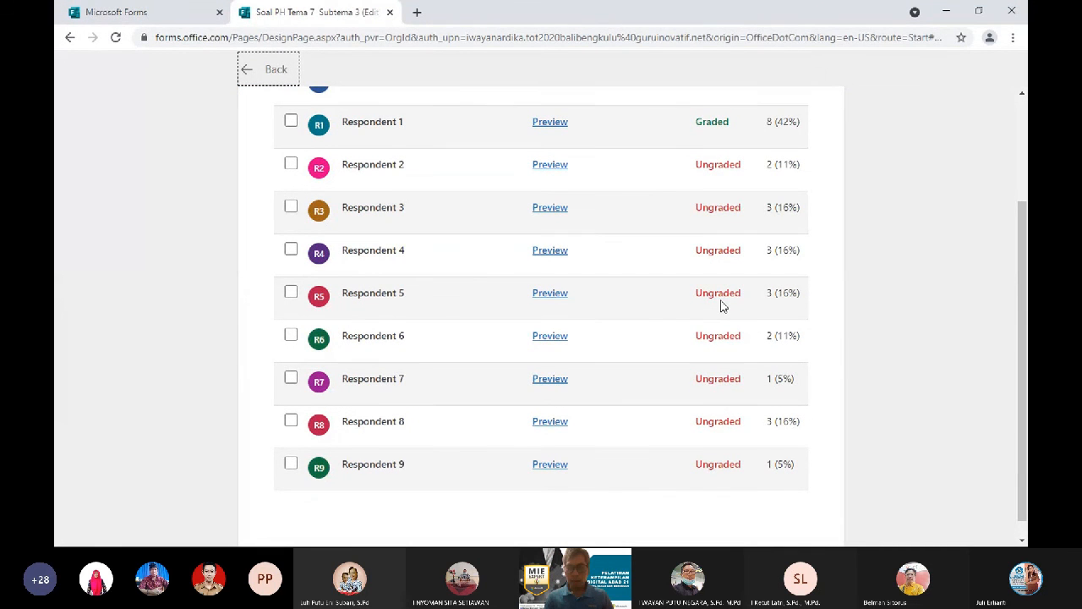
pyautogui.moveTo(1024, 325); pyautogui.dragTo(1024, 274)
pyautogui.moveTo(1024, 228); pyautogui.dragTo(1024, 173)
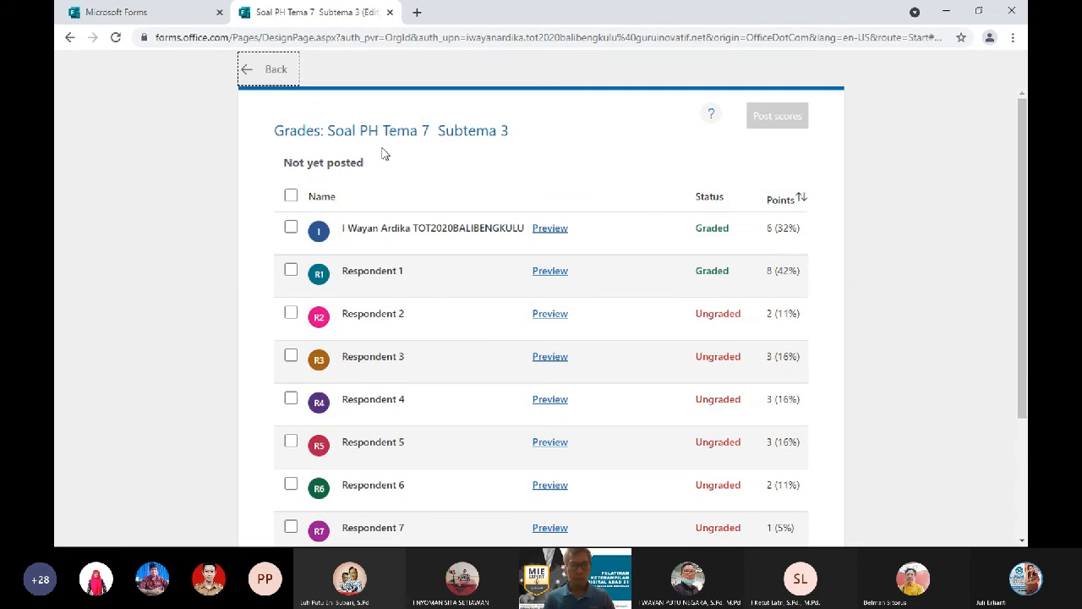
# Return to the response summary and open the quiz responses in Excel.
pyautogui.click(280, 69)
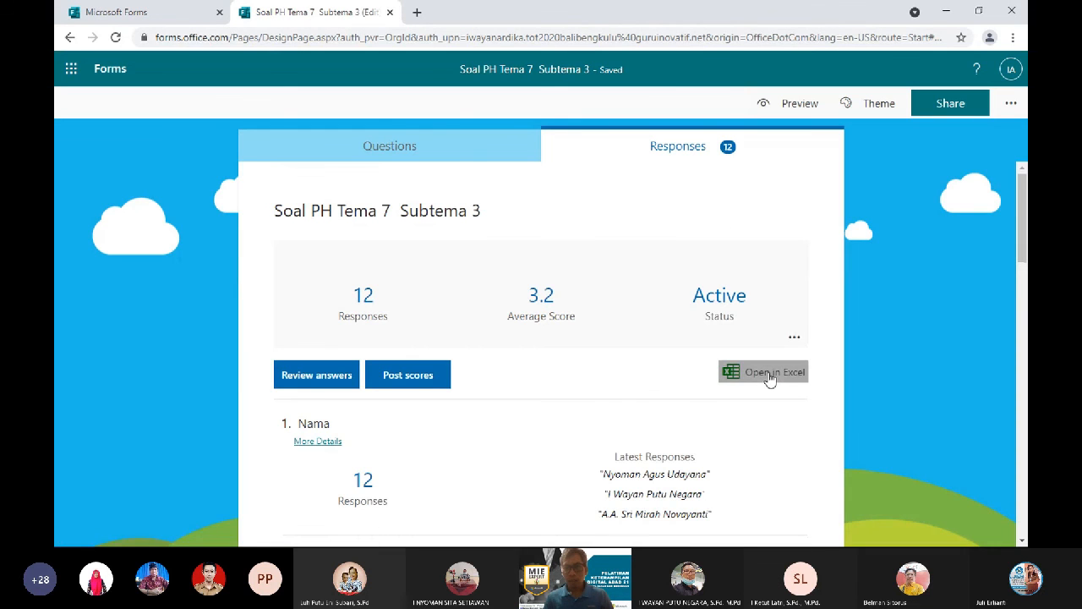
pyautogui.click(772, 378)
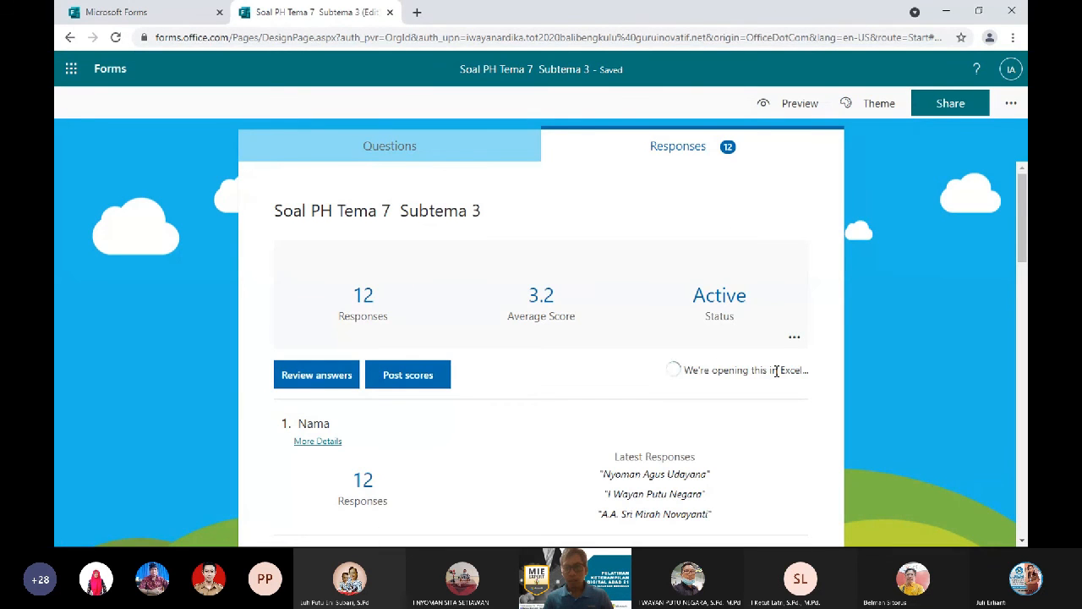